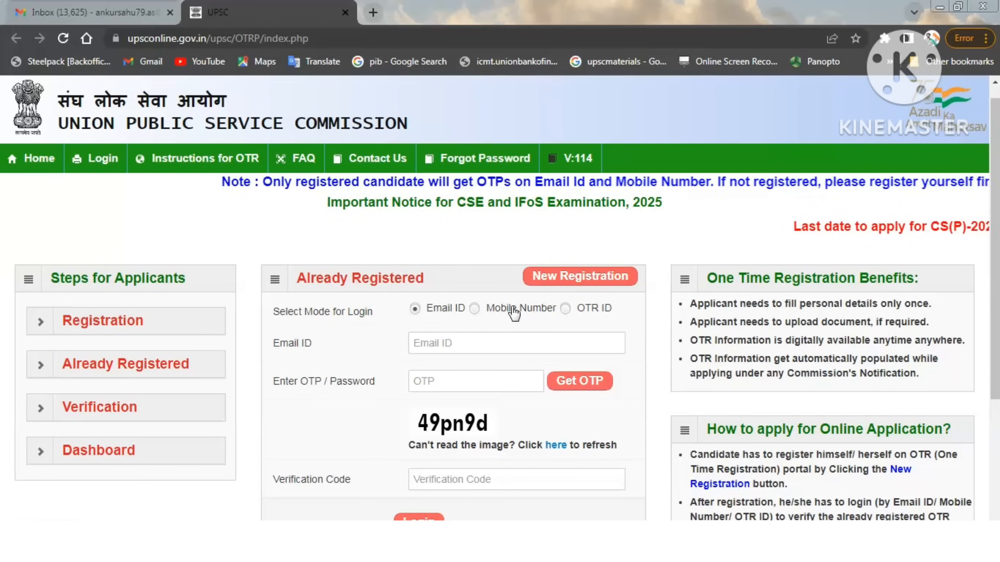
- Open the new One Time Registration form and answer No to ever having changed name
scroll(995, 226, "down", 1)
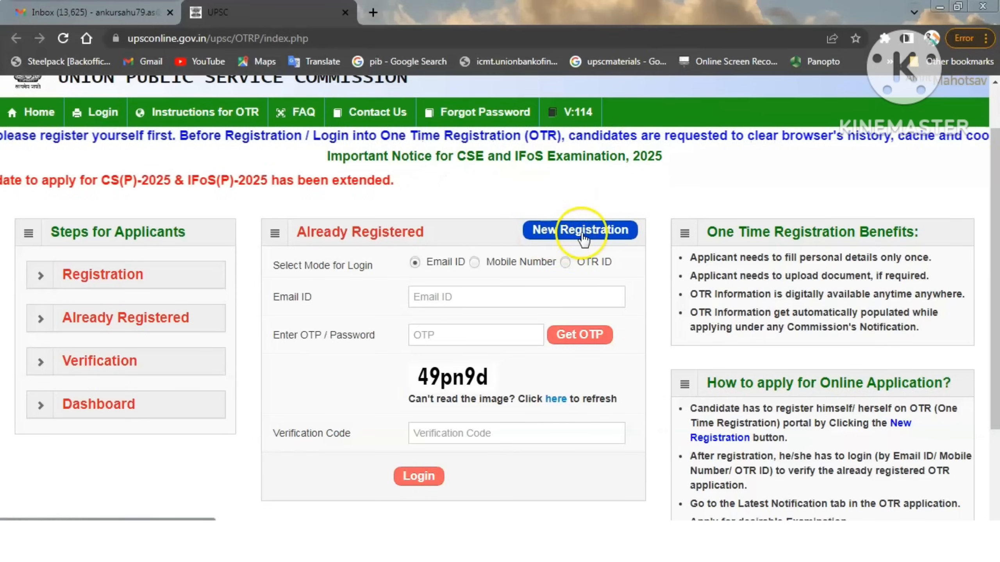
left_click(584, 238)
scroll(500, 299, "down", 2)
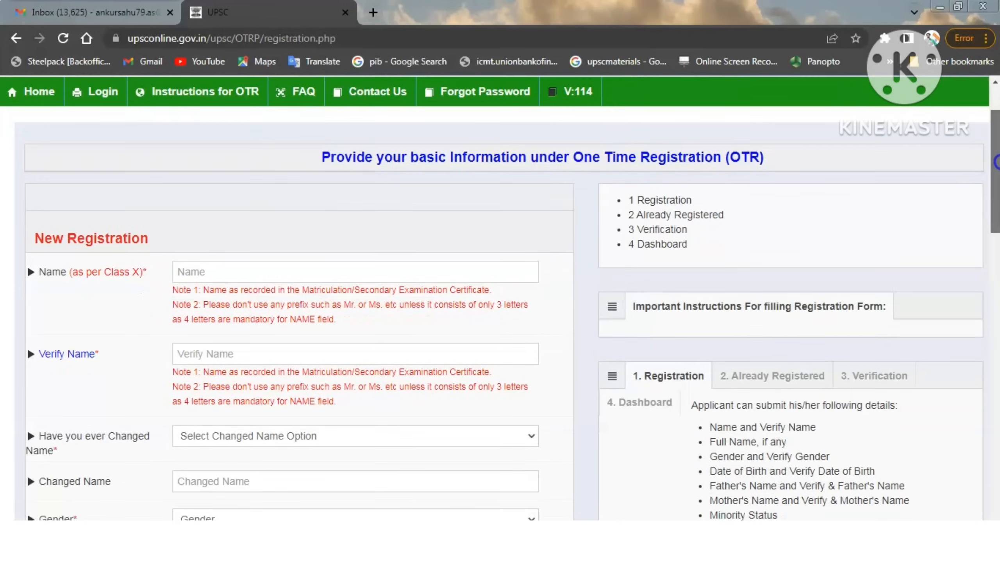
scroll(500, 300, "down", 1)
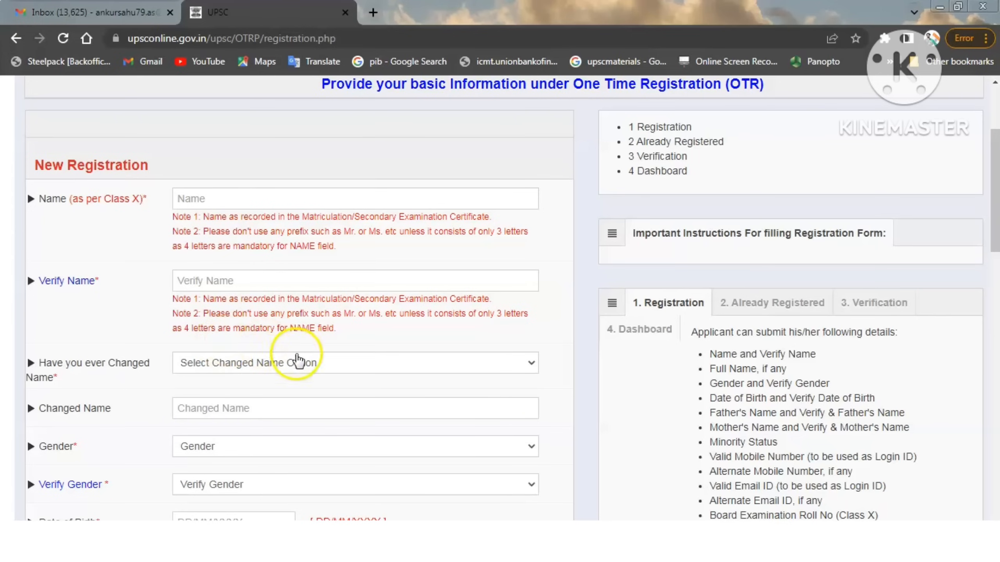
left_click(286, 364)
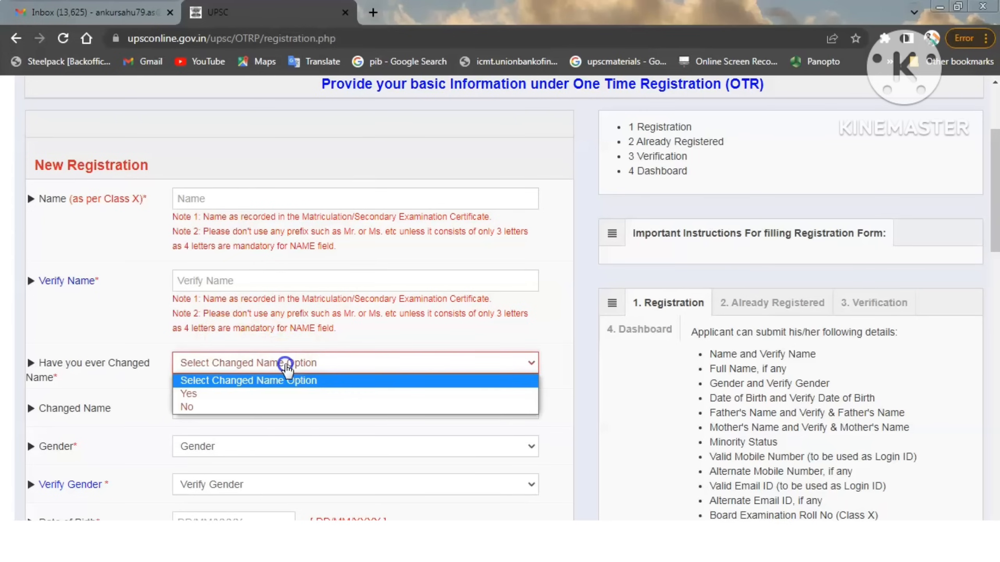
left_click(192, 407)
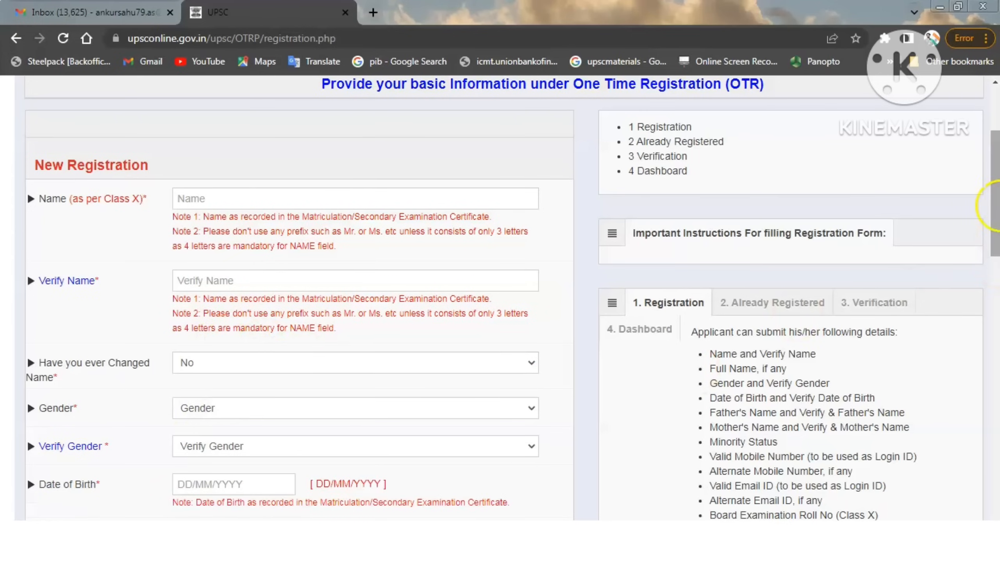
- Choose "What is your favorite subject ?" as Security Question 1 in the registration form
scroll(984, 260, "down", 5)
scroll(992, 259, "down", 2)
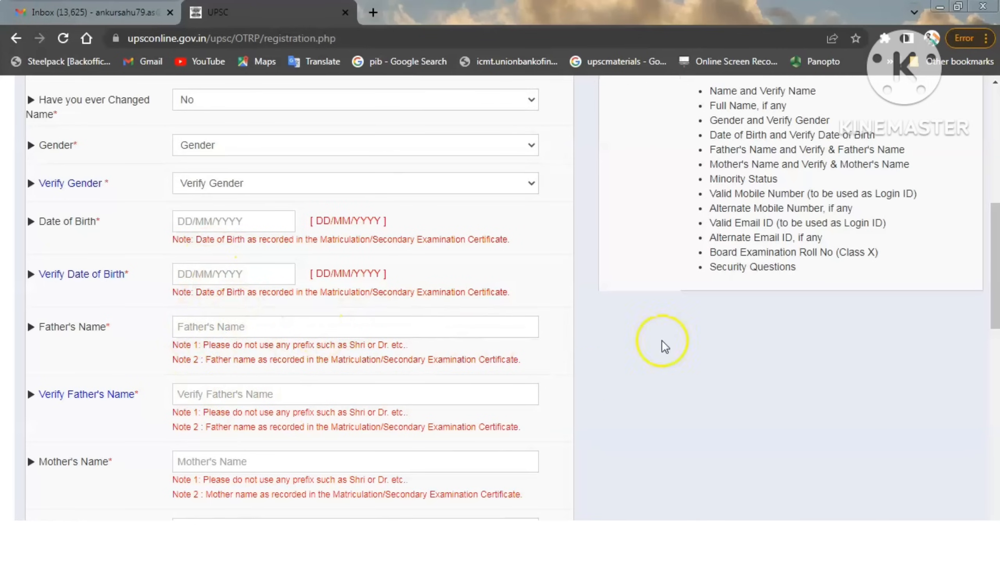
left_click_drag(995, 267, 995, 357)
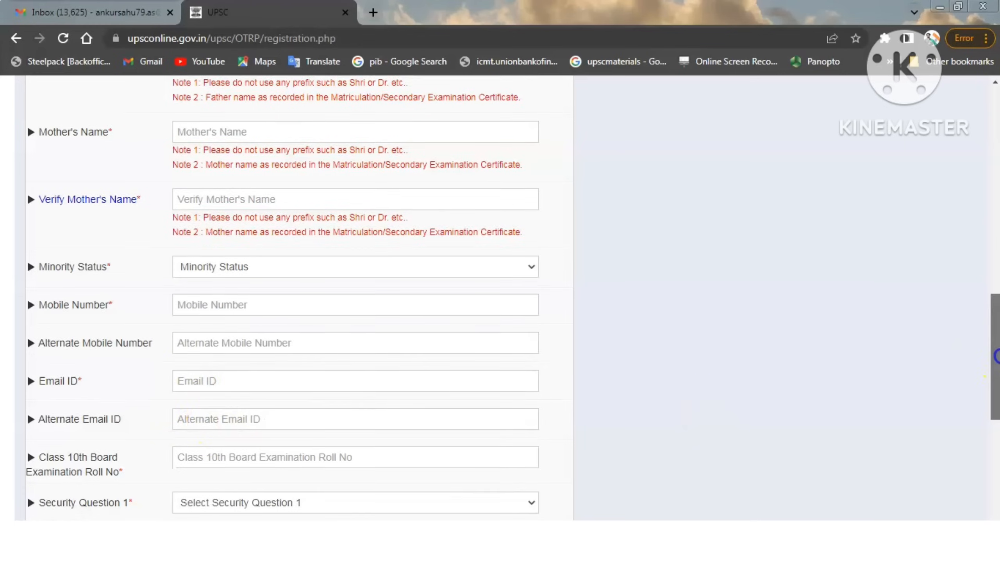
left_click_drag(996, 350, 996, 415)
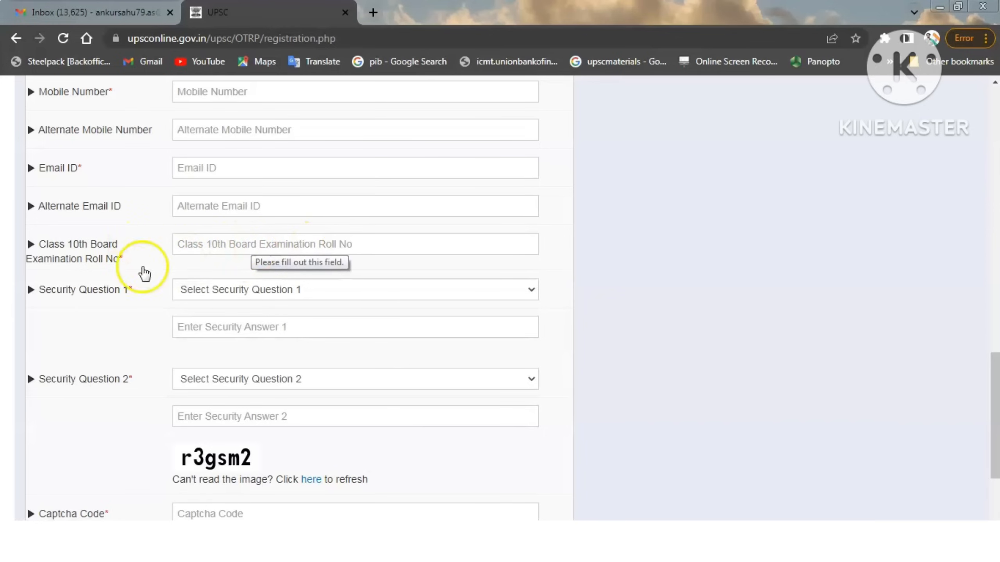
left_click(278, 292)
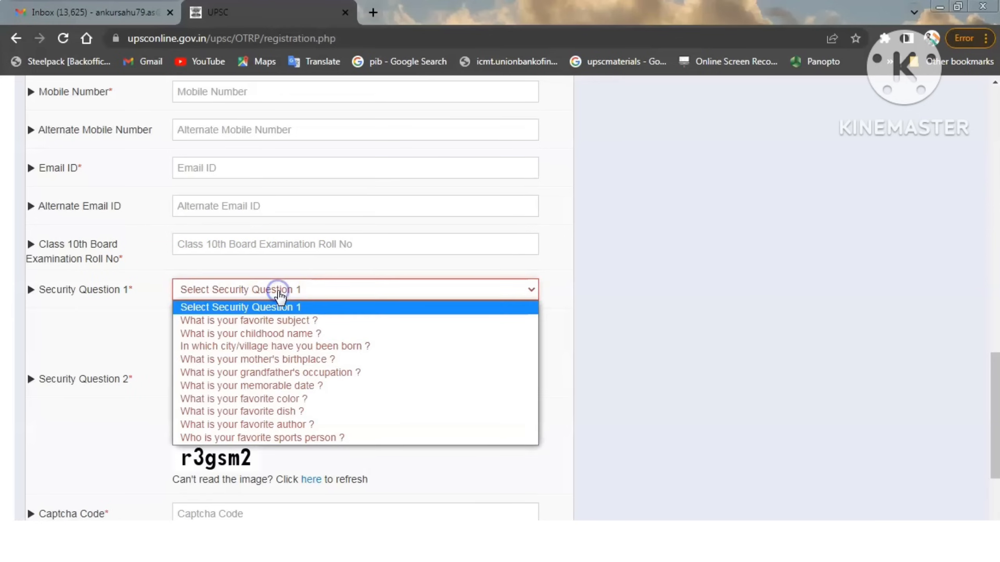
left_click(263, 322)
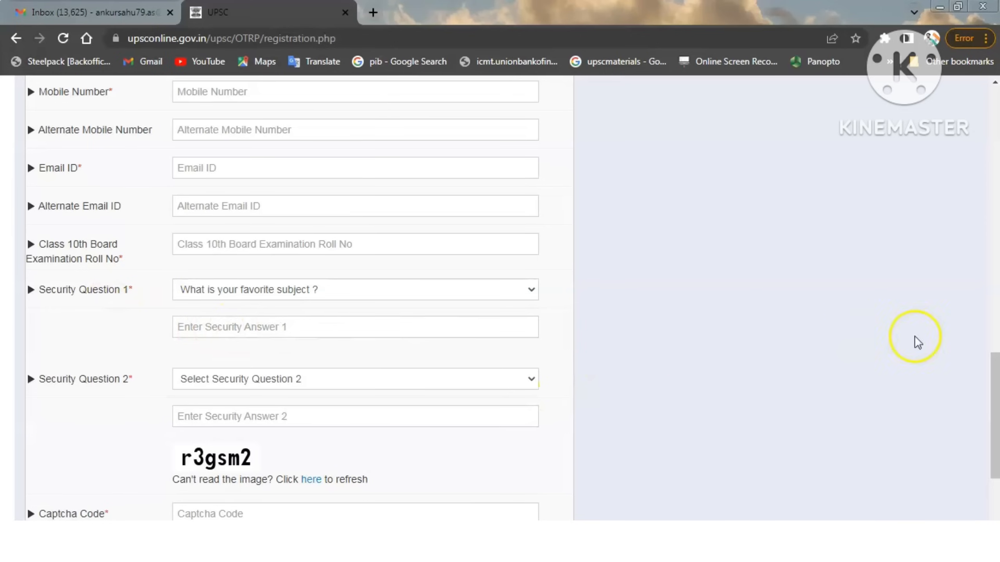
- Choose "In which city/village have you been born ?" as Security Question 2 and submit the completed registration form
left_click_drag(996, 405, 998, 462)
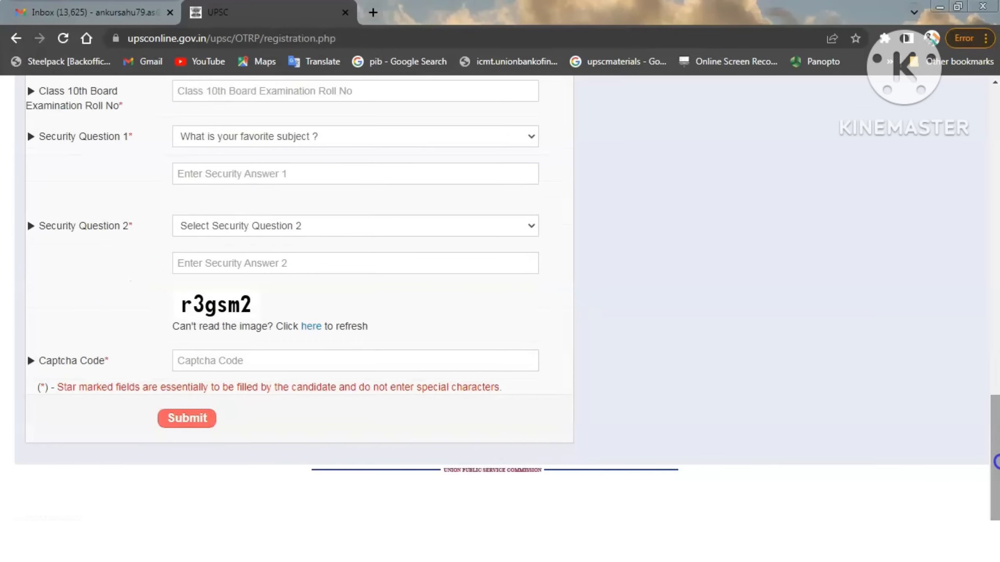
left_click(382, 235)
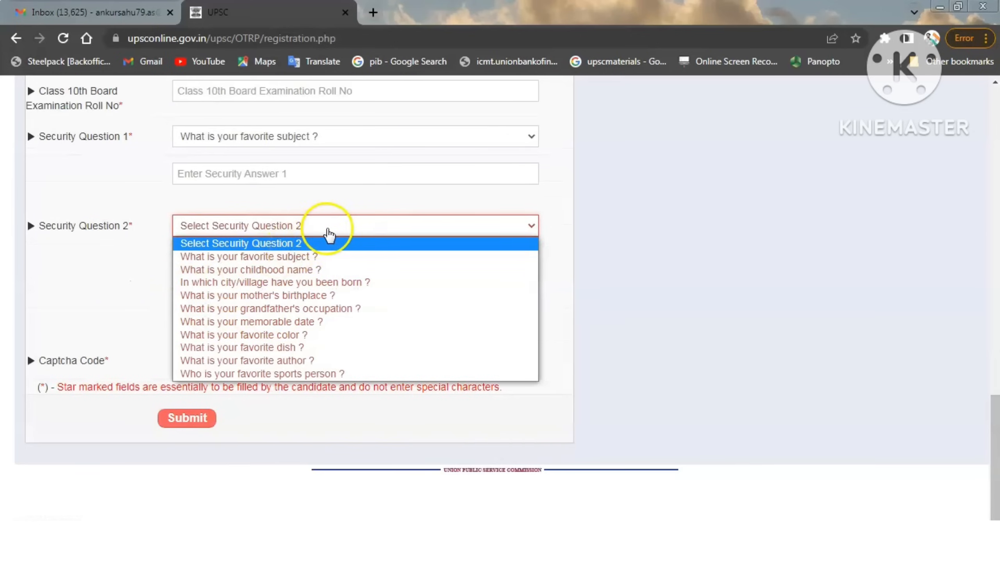
left_click(328, 228)
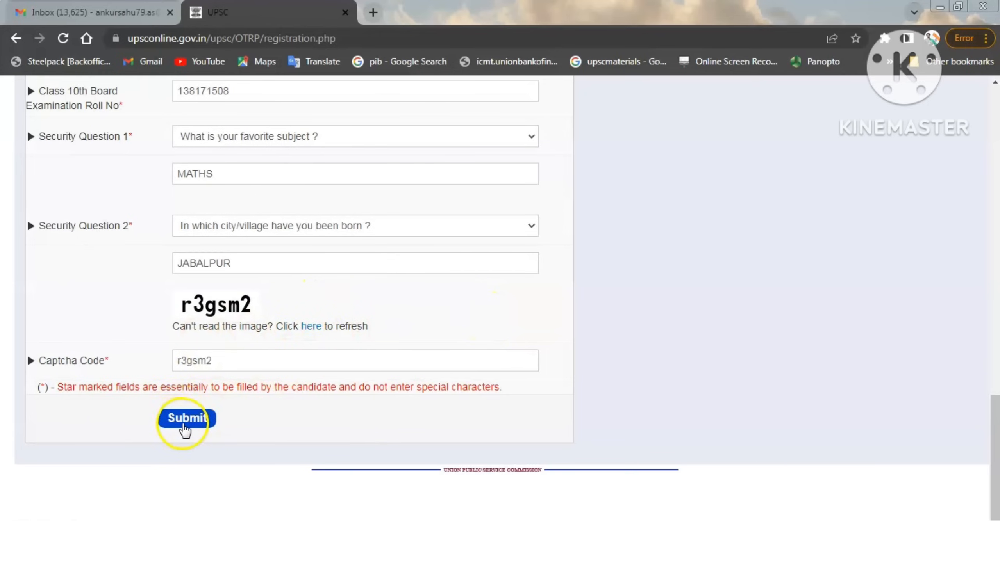
left_click(185, 418)
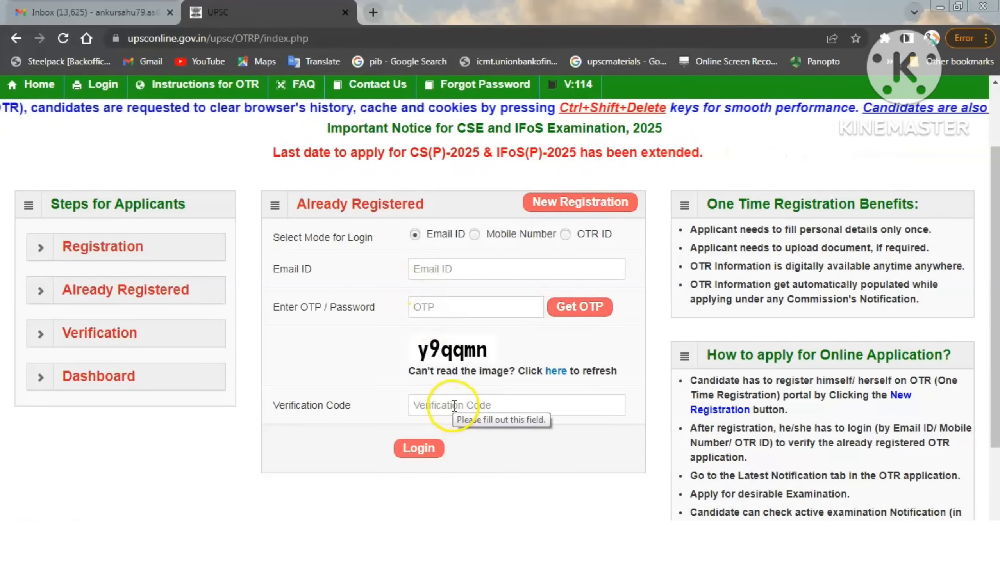
- Log in to the registered OTR account and open its Personal Information section
left_click(421, 438)
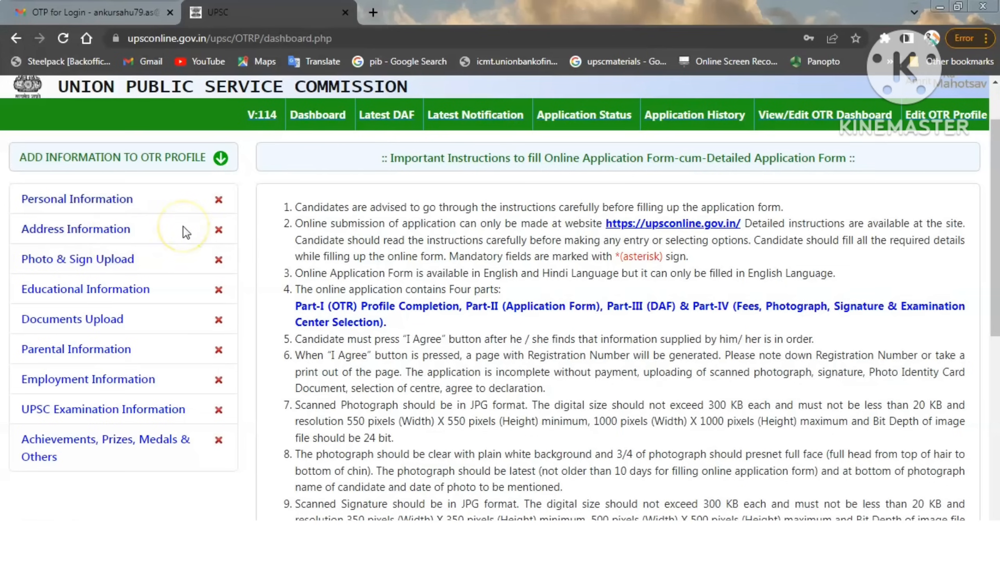
left_click(99, 199)
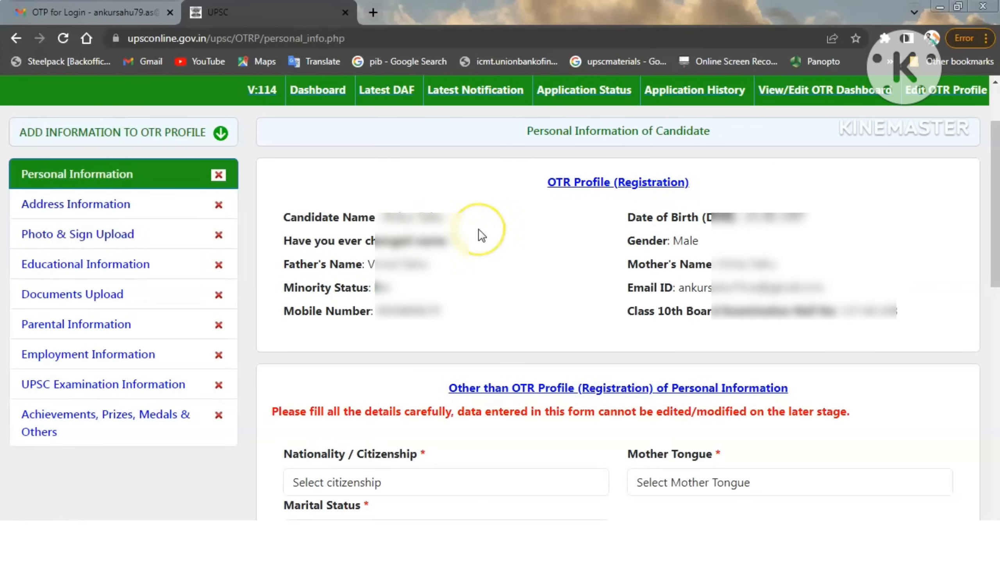
- Set the candidate's nationality to Citizen of India and the mother tongue to HINDI
scroll(482, 236, "down", 5)
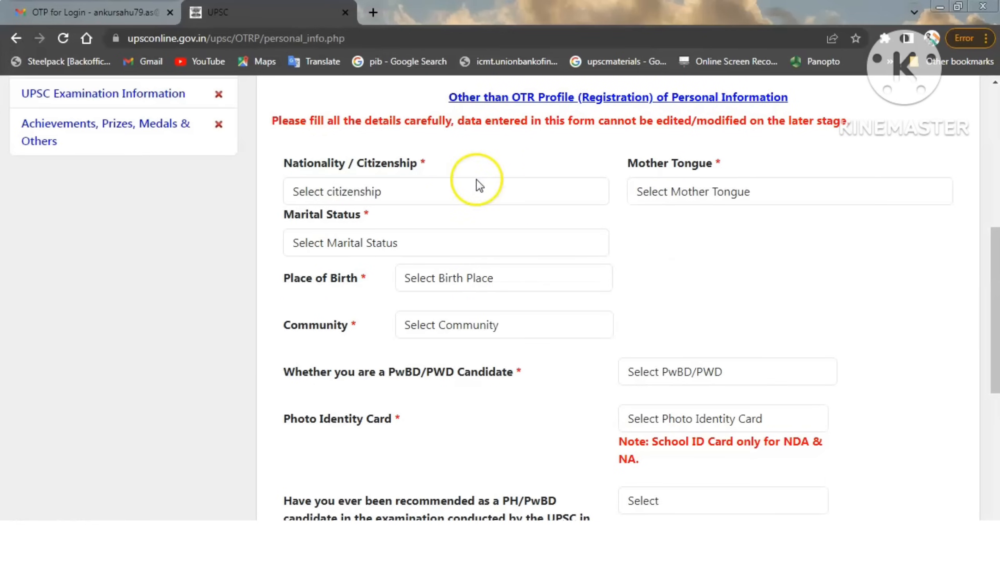
left_click(391, 200)
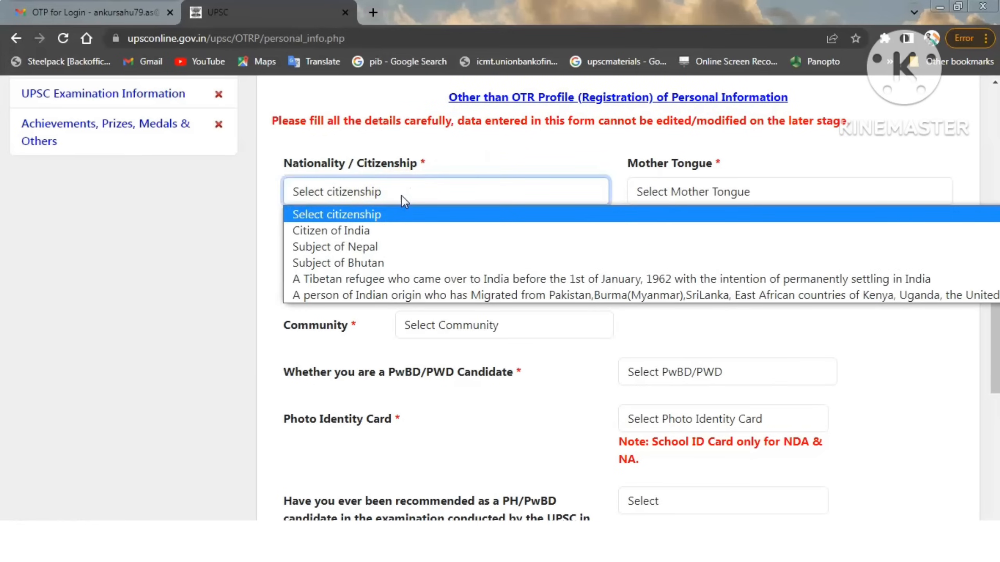
left_click(374, 231)
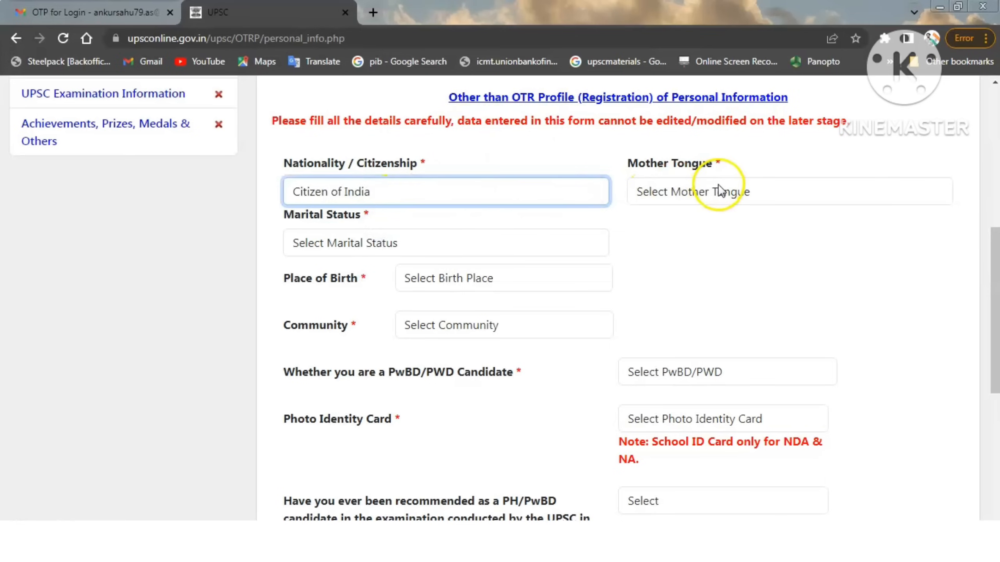
left_click(727, 195)
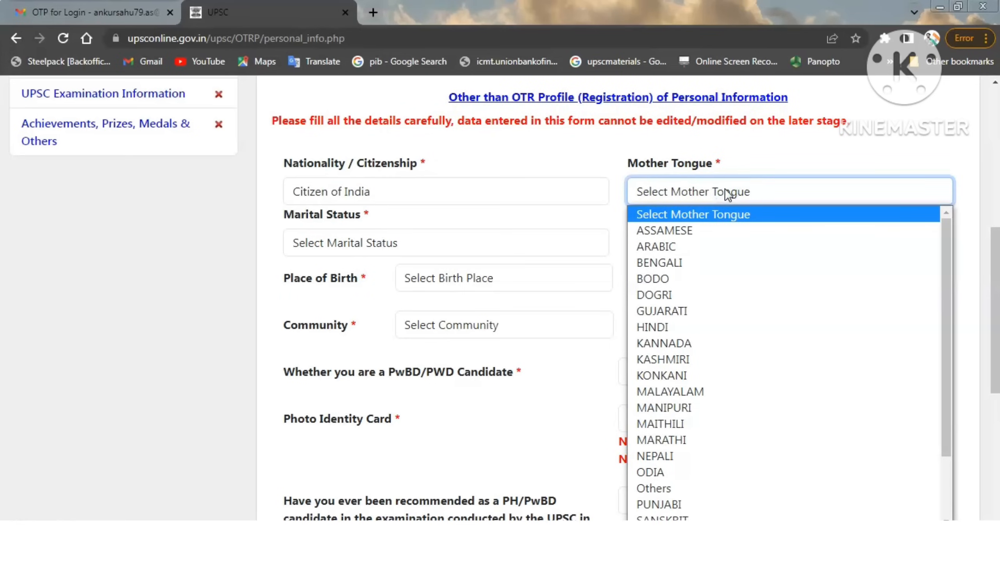
key("h")
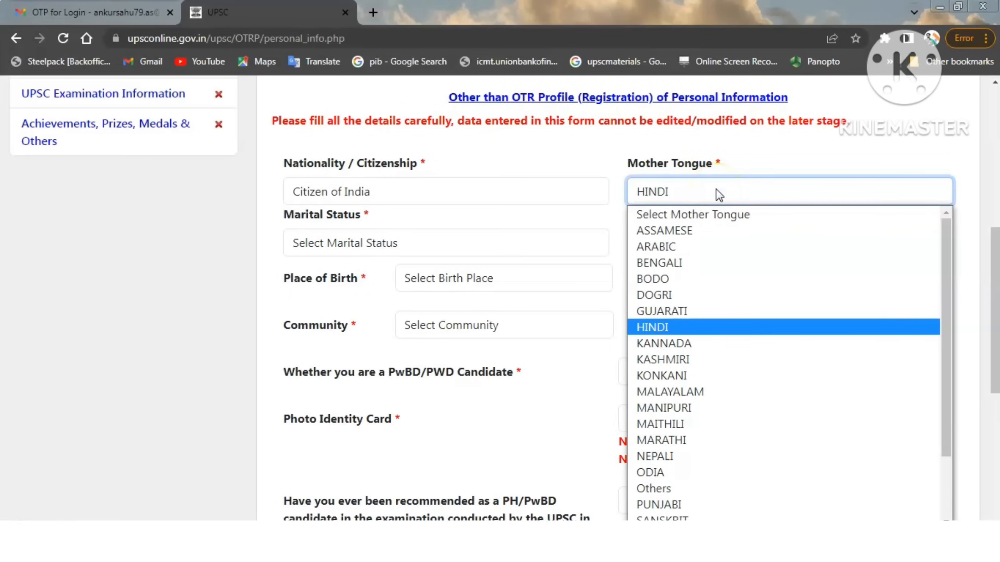
left_click(717, 192)
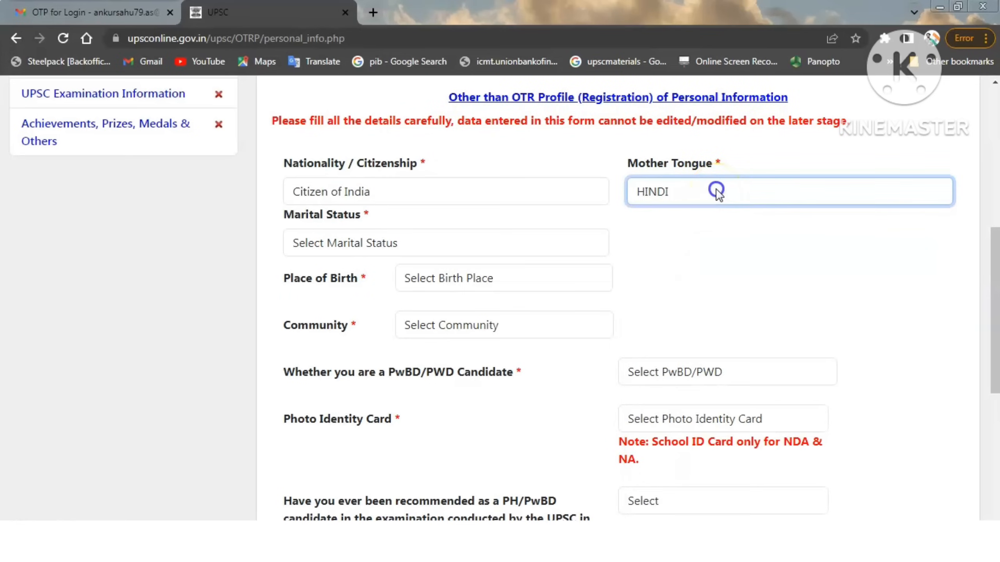
- Set the marital status to Unmarried and the place of birth to India
left_click(346, 230)
left_click(317, 285)
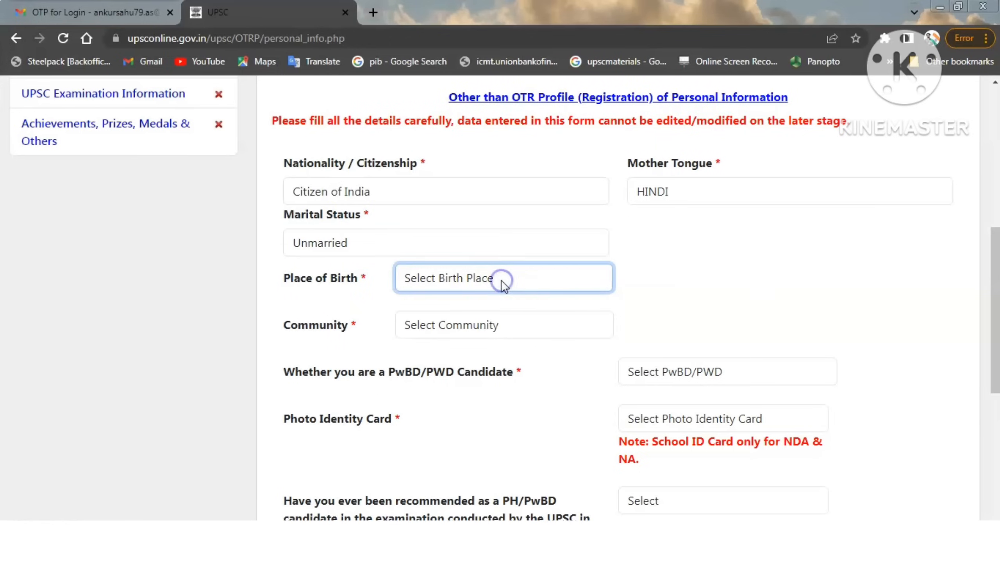
left_click(503, 284)
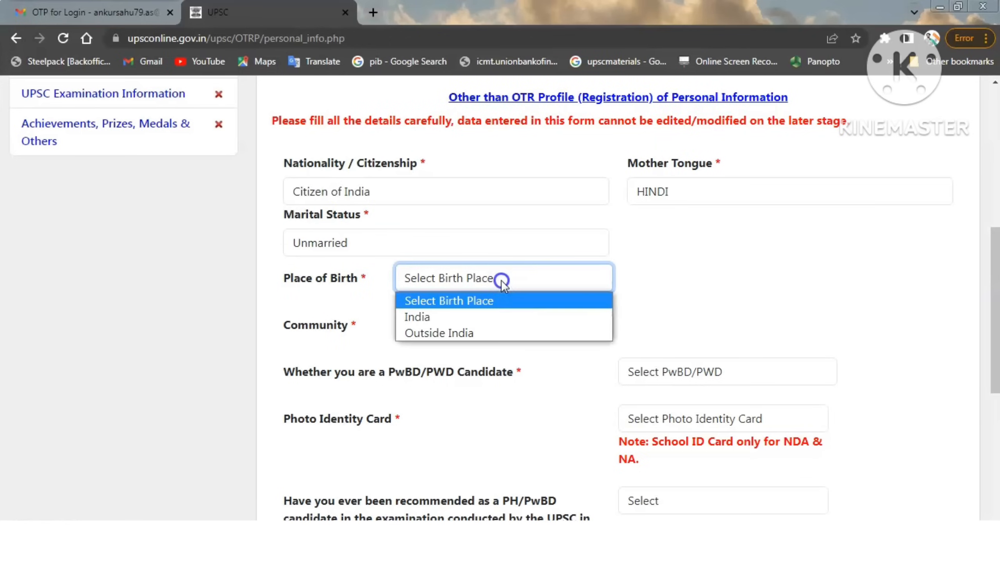
left_click(440, 317)
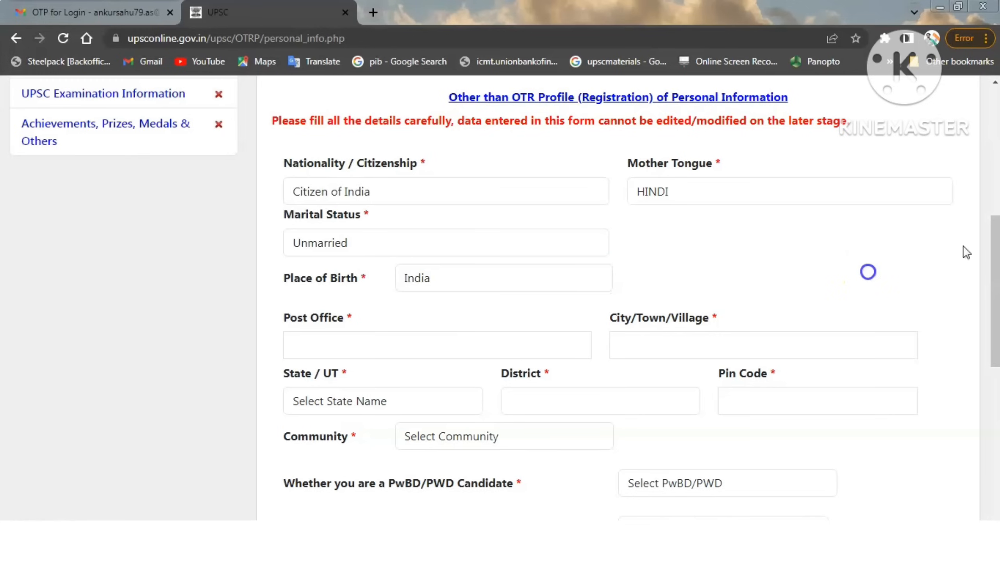
- Set the community to OBC and answer No to belonging to the creamy layer
scroll(505, 298, "down", 5)
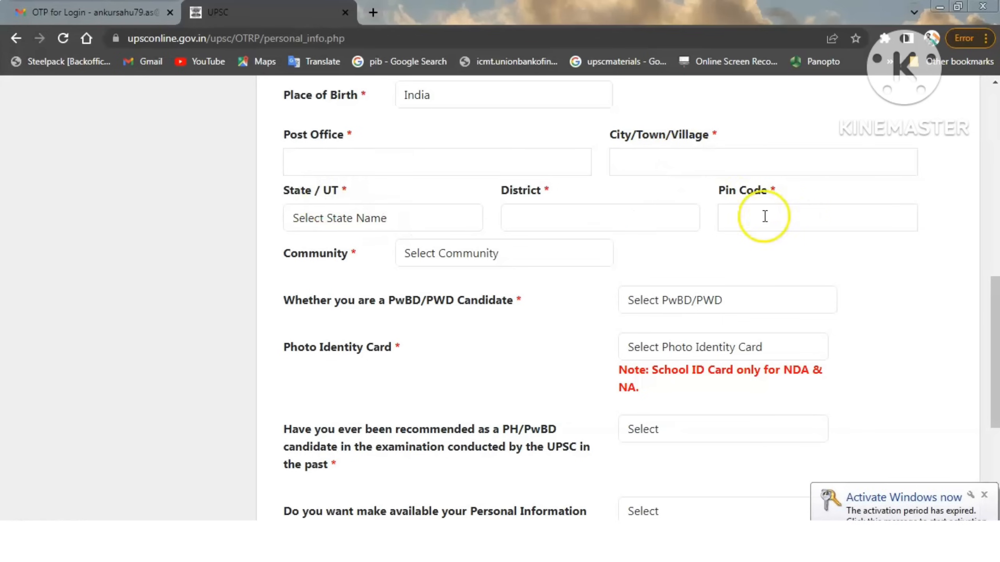
left_click(505, 263)
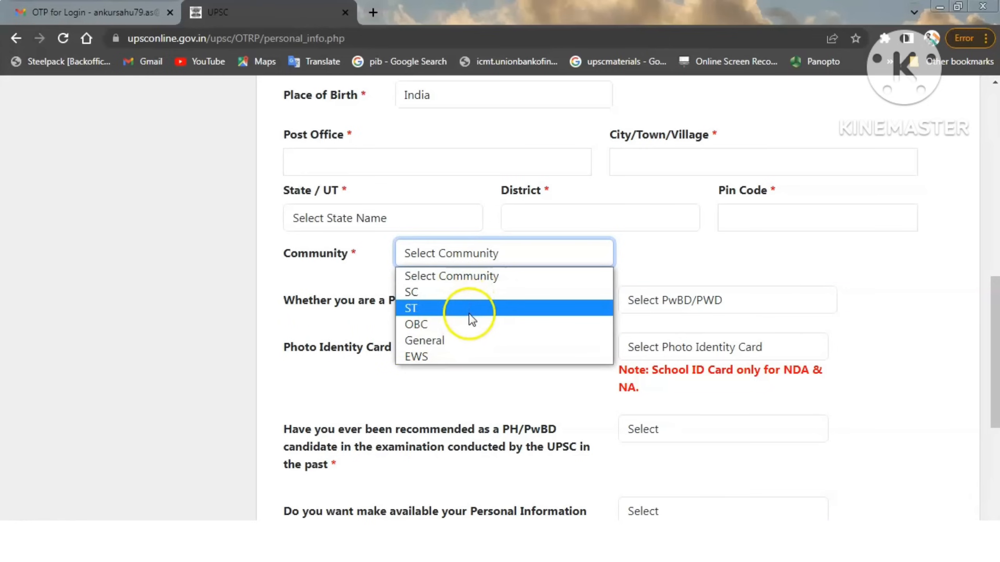
left_click(464, 325)
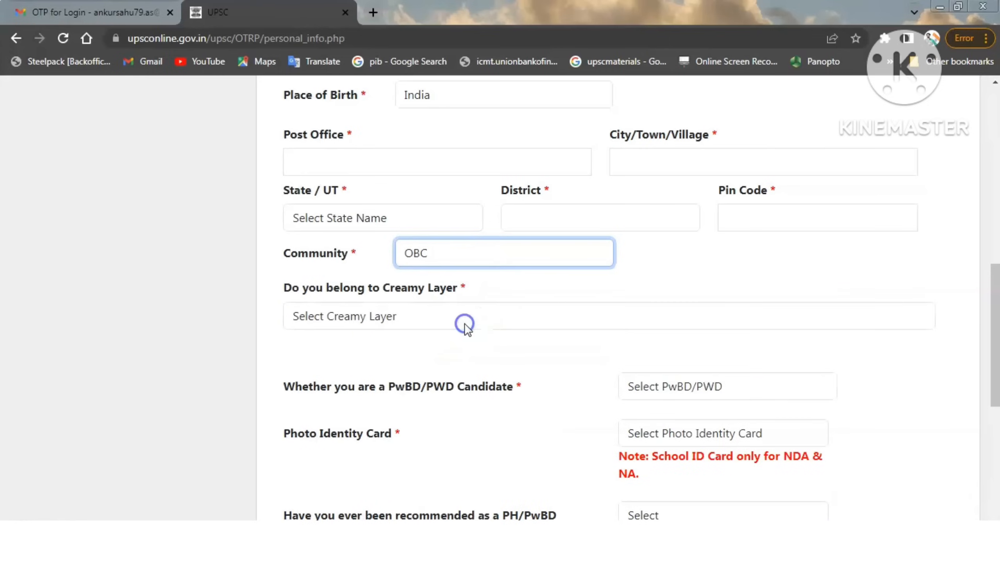
left_click_drag(992, 329, 996, 370)
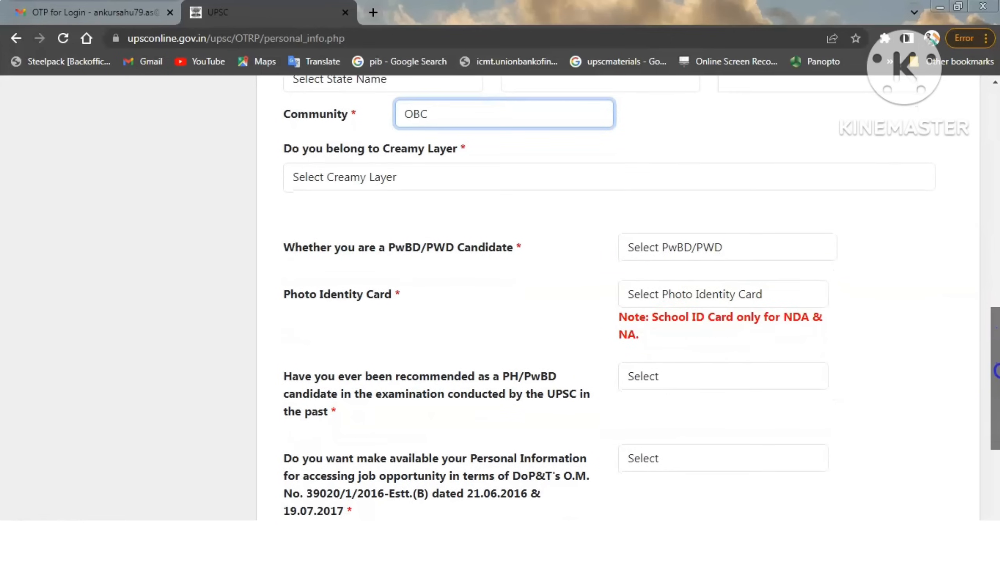
left_click(470, 180)
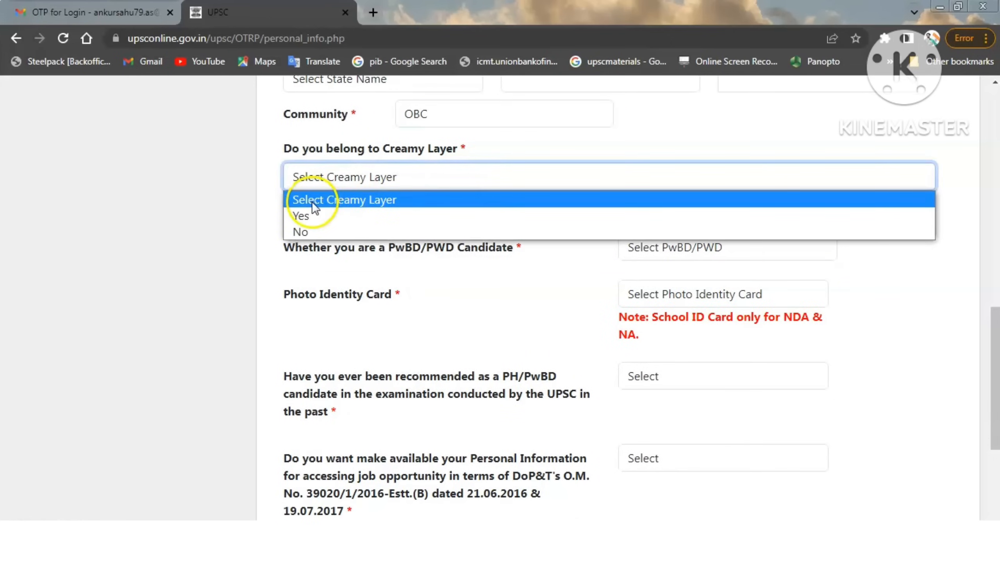
left_click(312, 232)
left_click(420, 219)
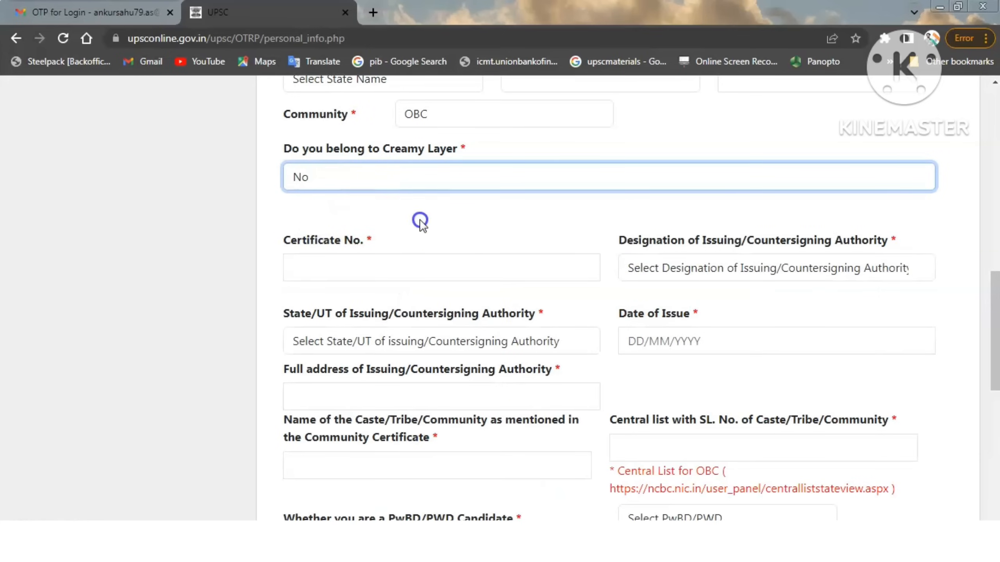
- Set the certificate's issuing authority designation to Sub-Divisional Officer of the area where the candidate and/or his family normally resides
left_click_drag(995, 293, 996, 311)
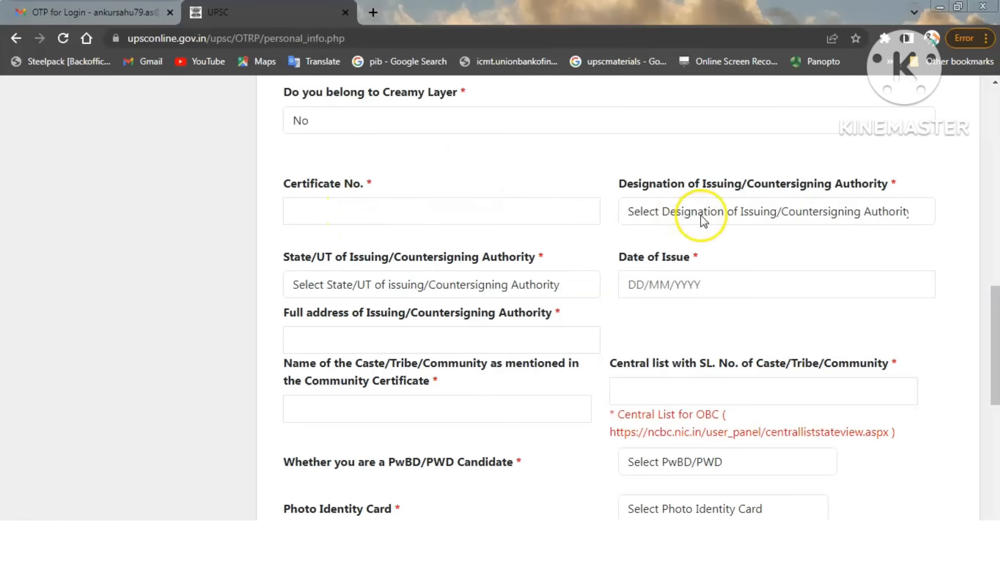
left_click(718, 214)
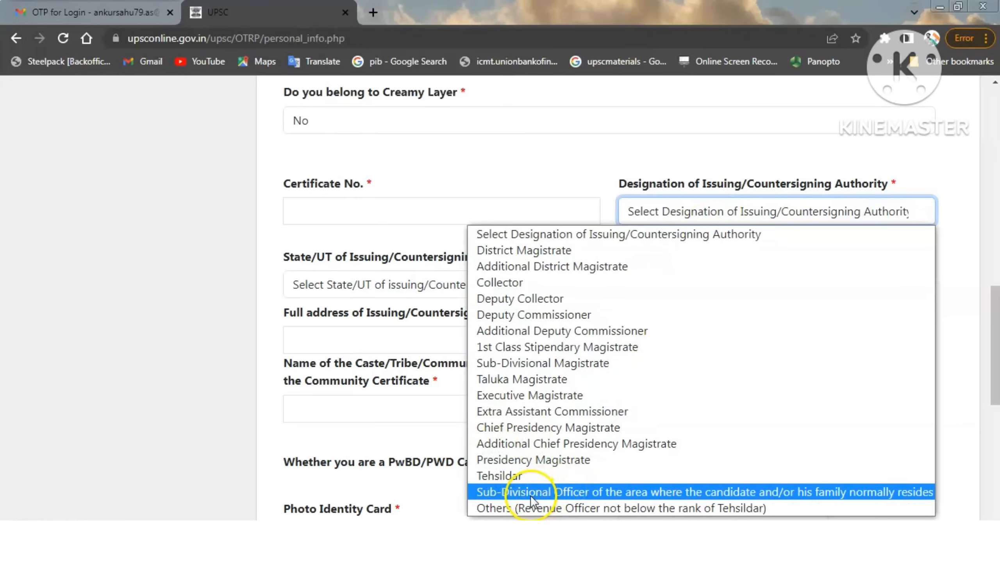
left_click(554, 494)
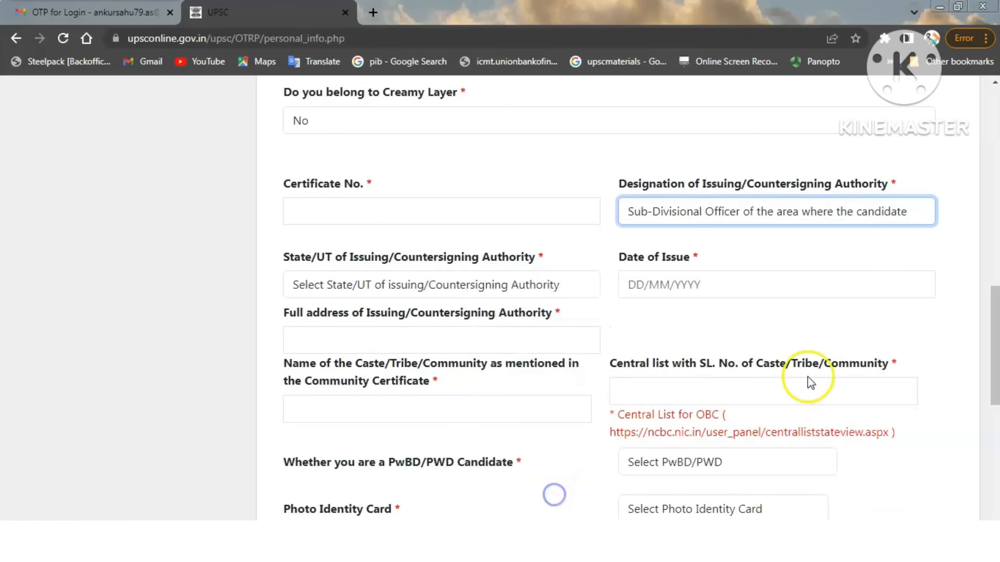
left_click(953, 308)
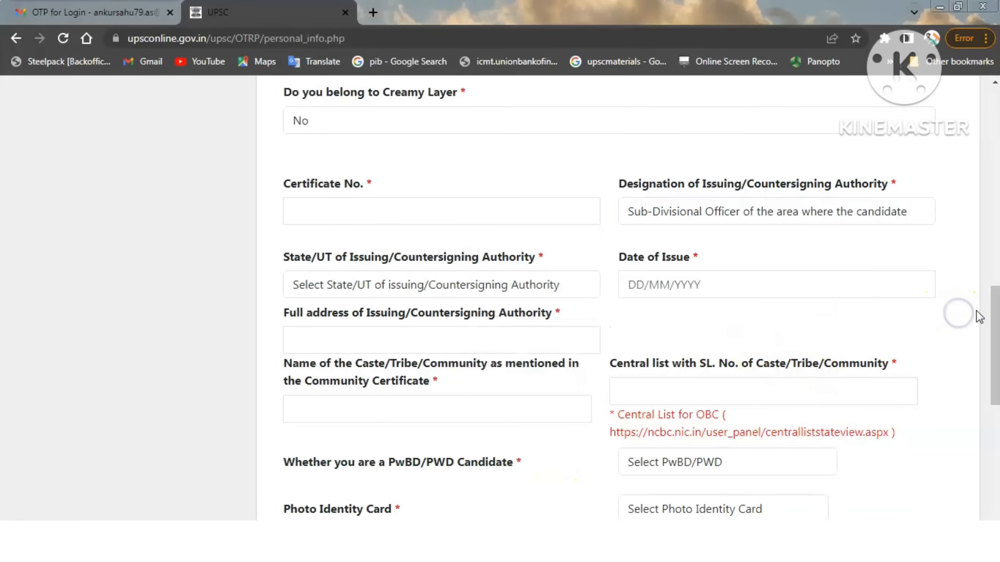
- Set the State/UT of the certificate's issuing/countersigning authority to Madhya Pradesh
left_click_drag(995, 315, 998, 336)
left_click(437, 222)
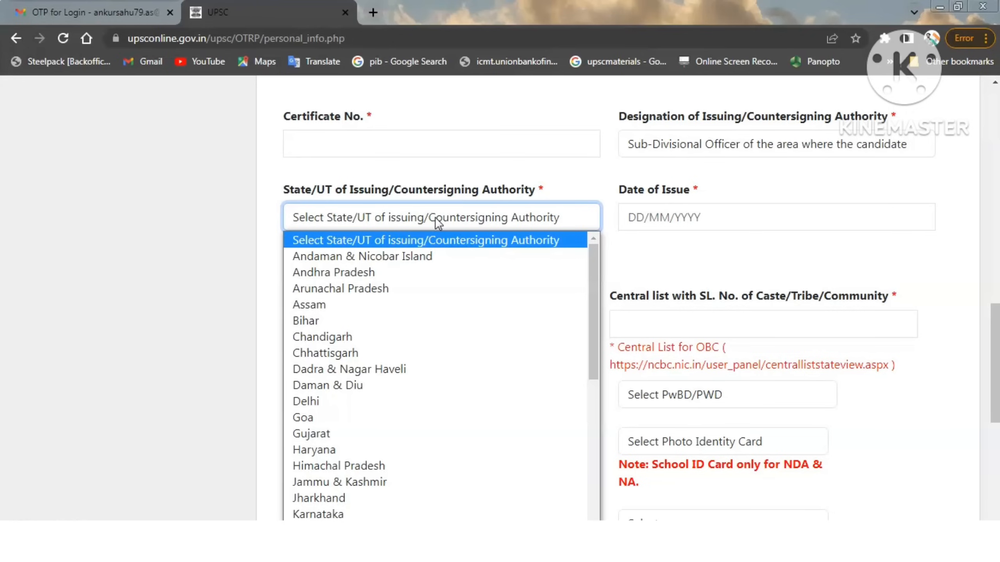
key("m")
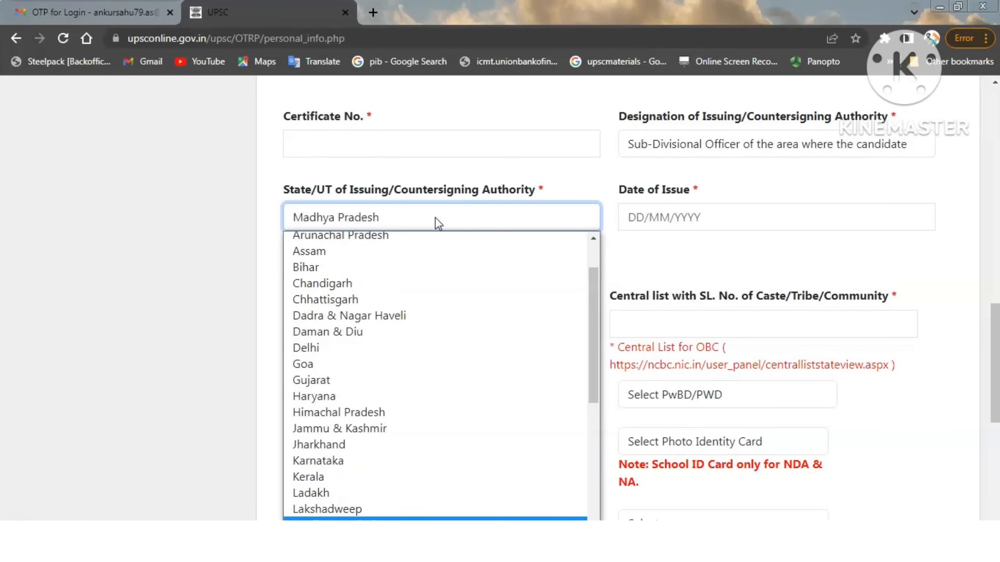
left_click(437, 221)
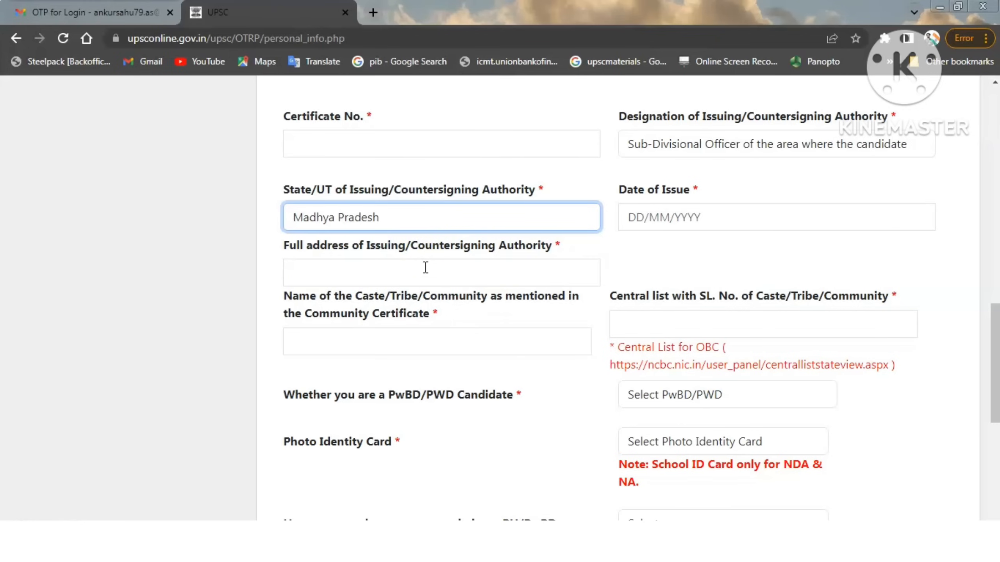
left_click(761, 249)
left_click_drag(995, 357, 996, 377)
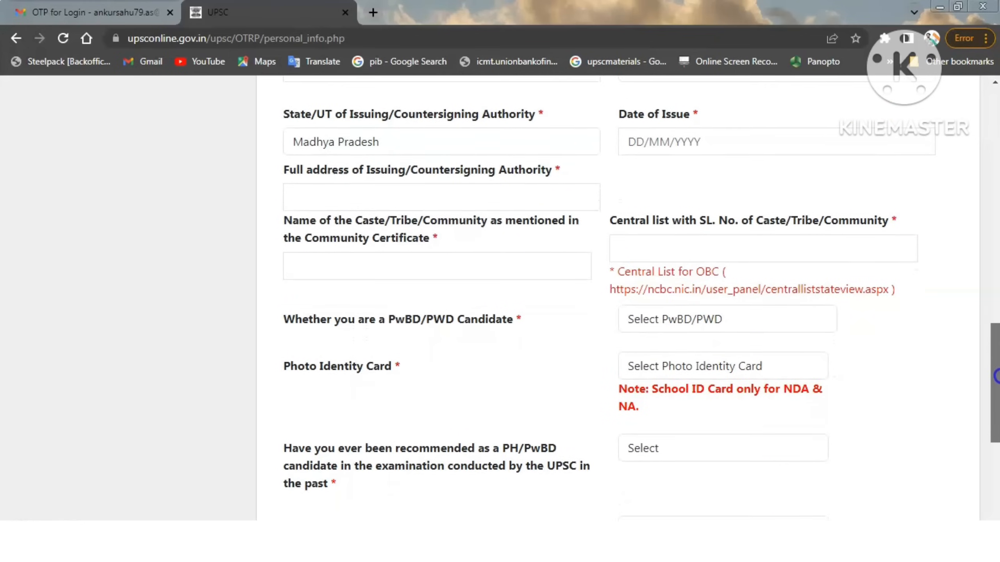
left_click(344, 269)
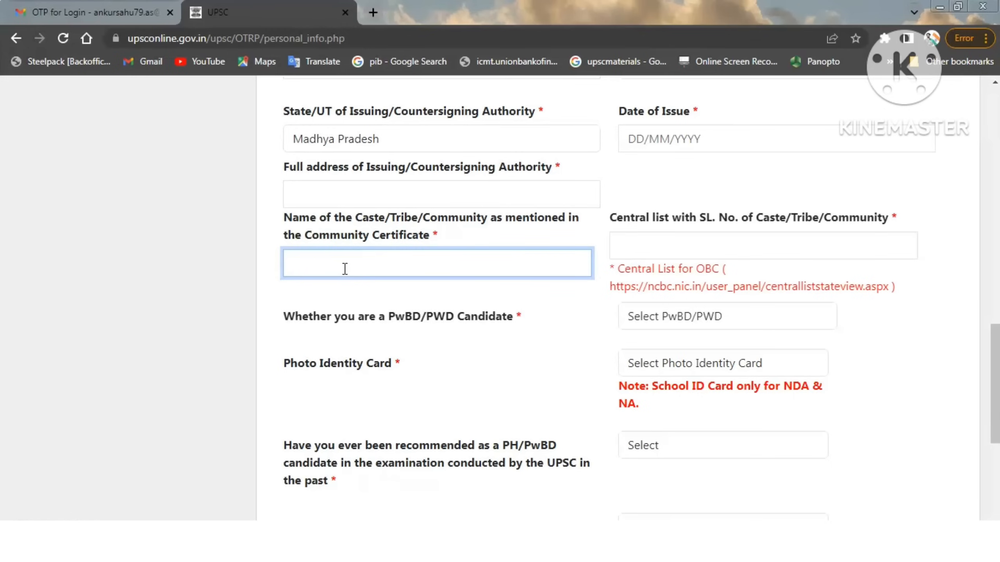
left_click(595, 305)
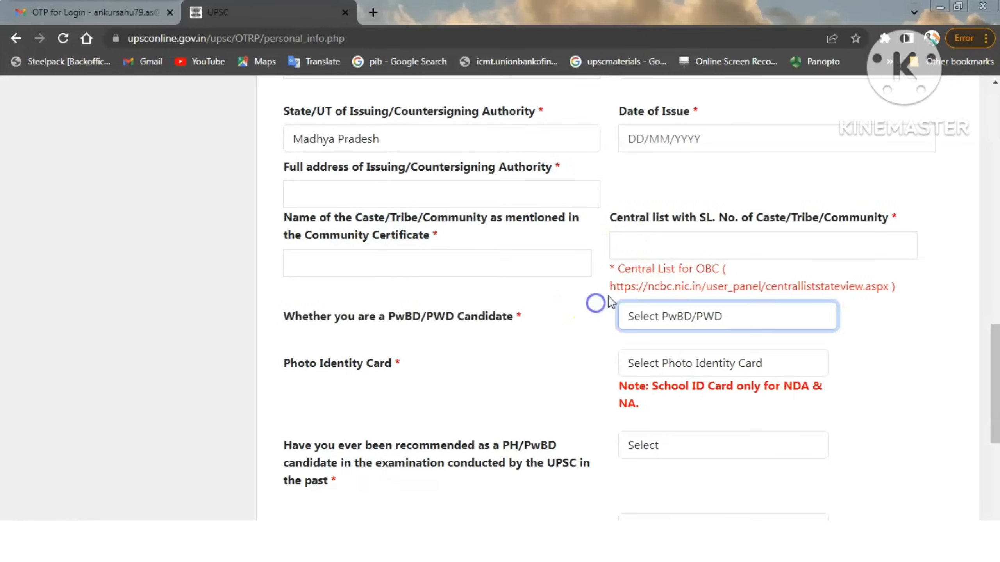
left_click(745, 241)
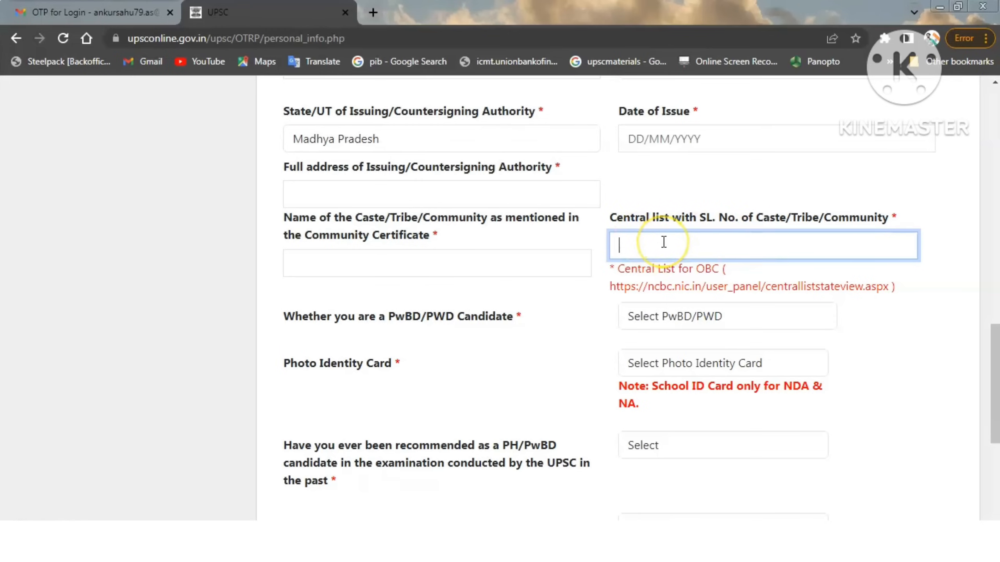
left_click(604, 293)
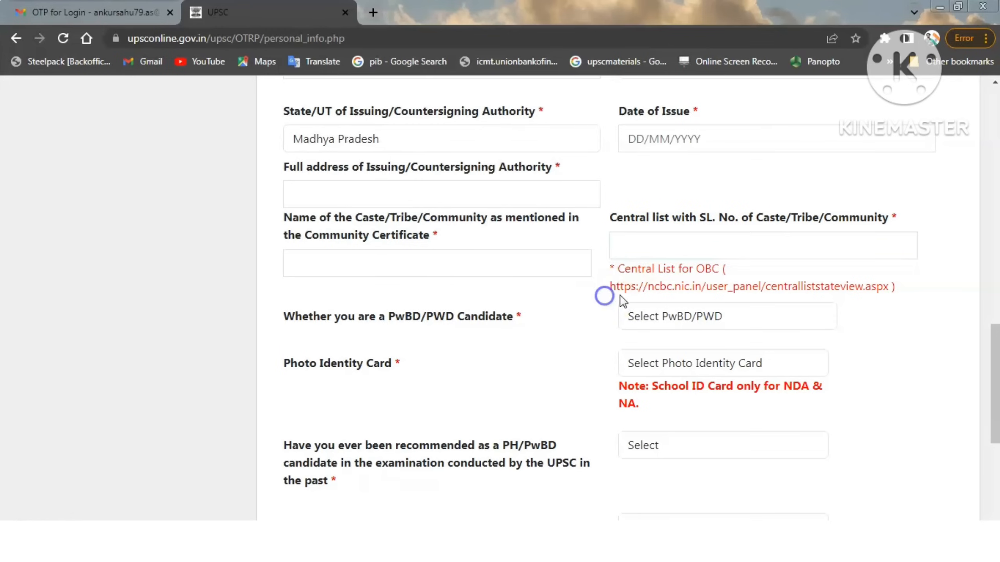
- Switch to the National Commission for Backward Classes website and open the Central List of OBCs for Madhya Pradesh
left_click(703, 286)
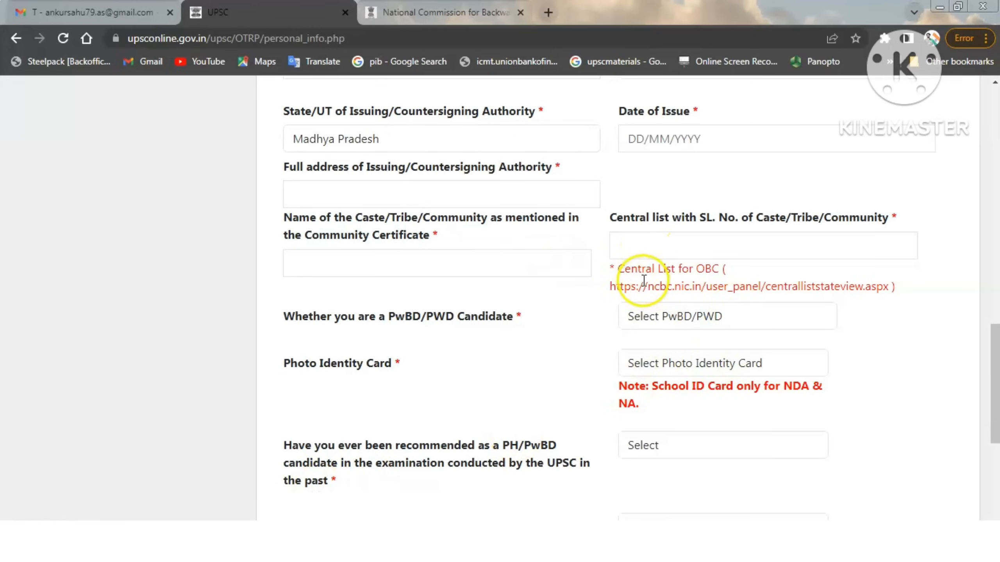
left_click(470, 12)
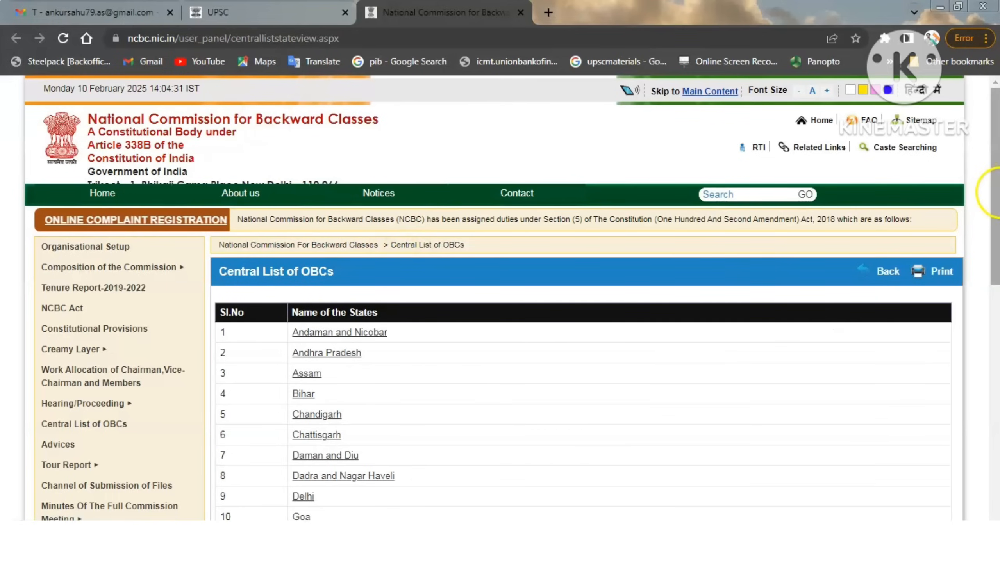
left_click_drag(997, 193, 997, 300)
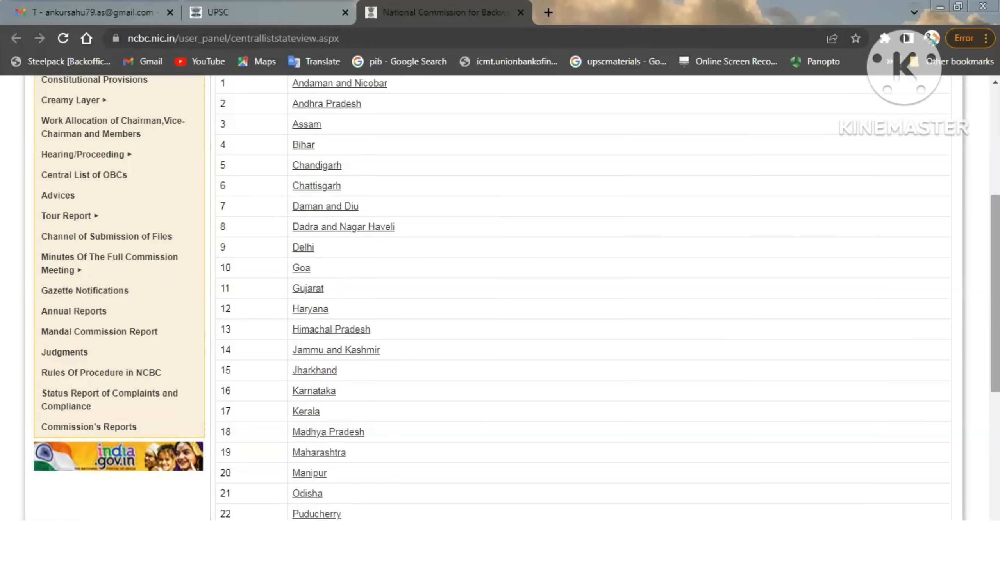
left_click(333, 438)
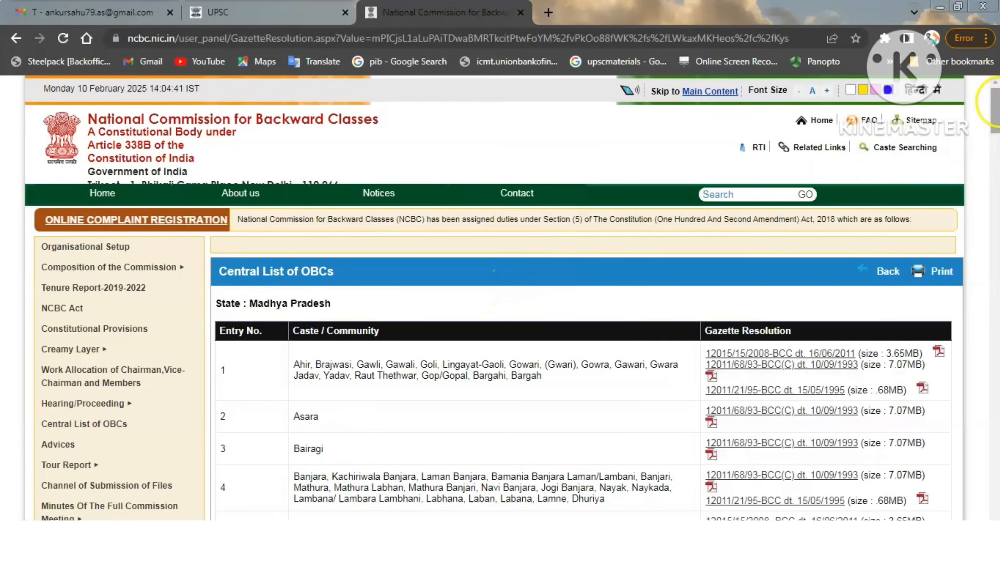
- Search the Madhya Pradesh caste/community list for "sahu"
left_click_drag(998, 104, 998, 126)
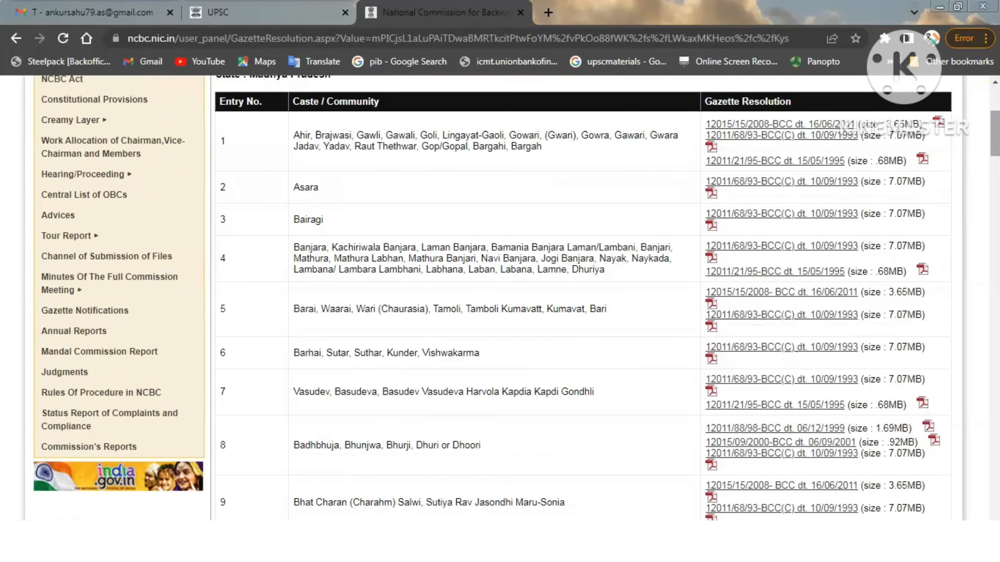
key("ctrl+f")
type("sahu")
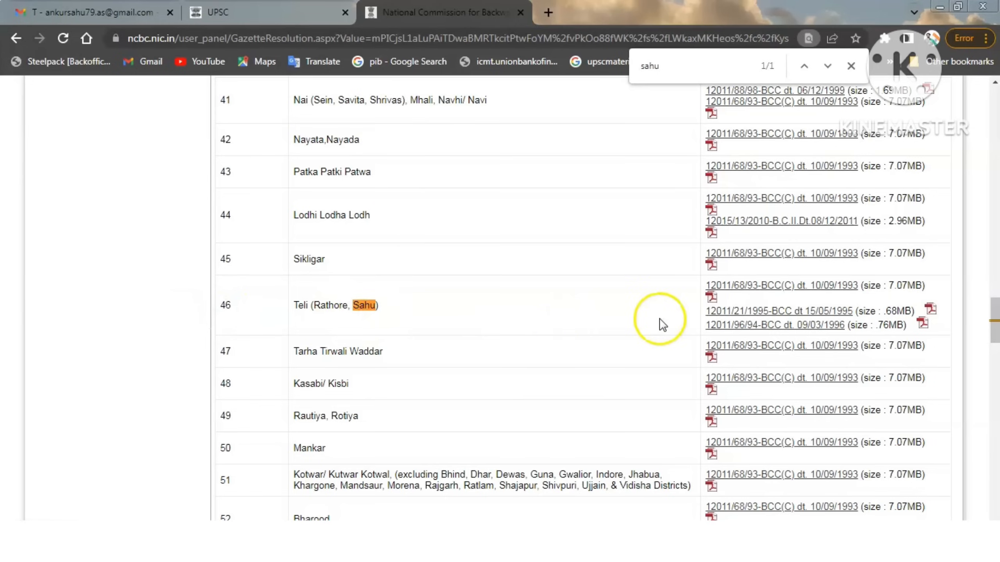
- Open gazette resolution 12011/96/94-BCC dt. 09/03/1996 for the matching community and examine its Madhya Pradesh entries
left_click(778, 329)
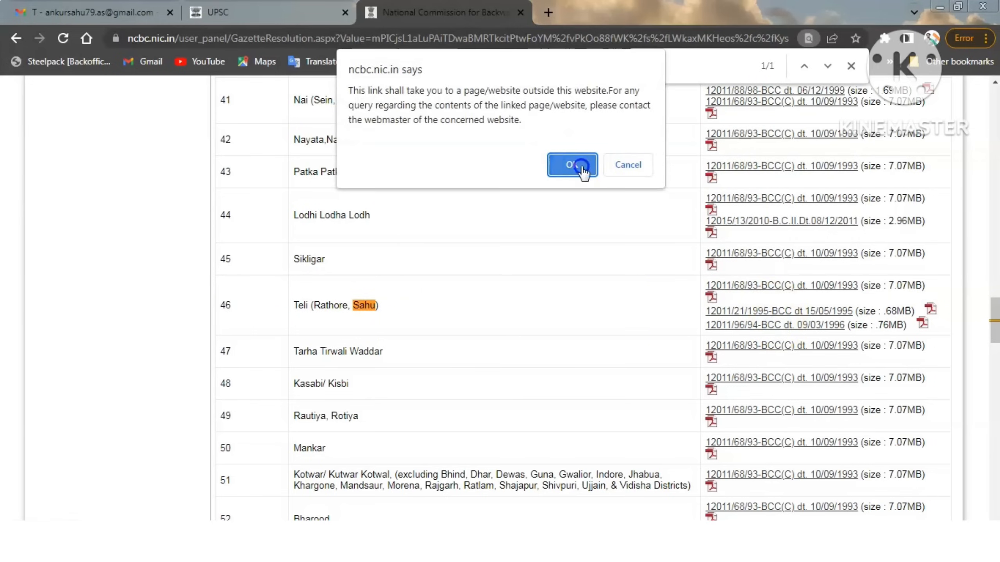
left_click(583, 165)
left_click(474, 8)
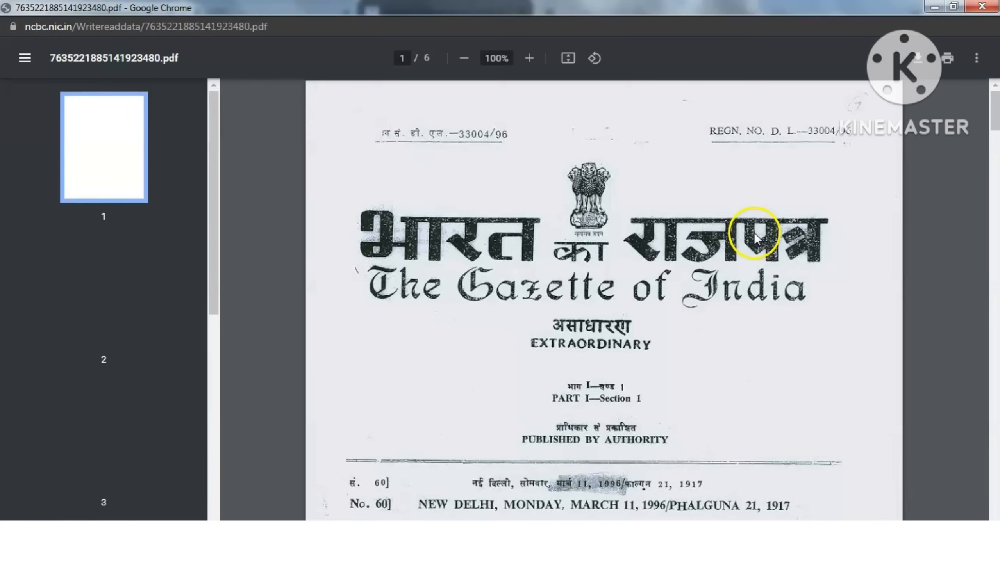
left_click_drag(996, 130, 996, 227)
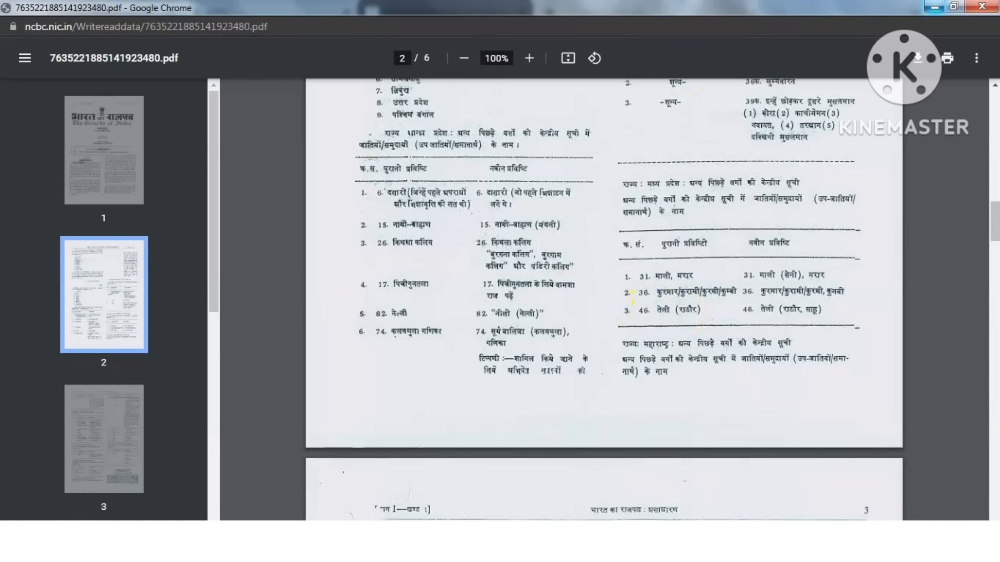
left_click(935, 7)
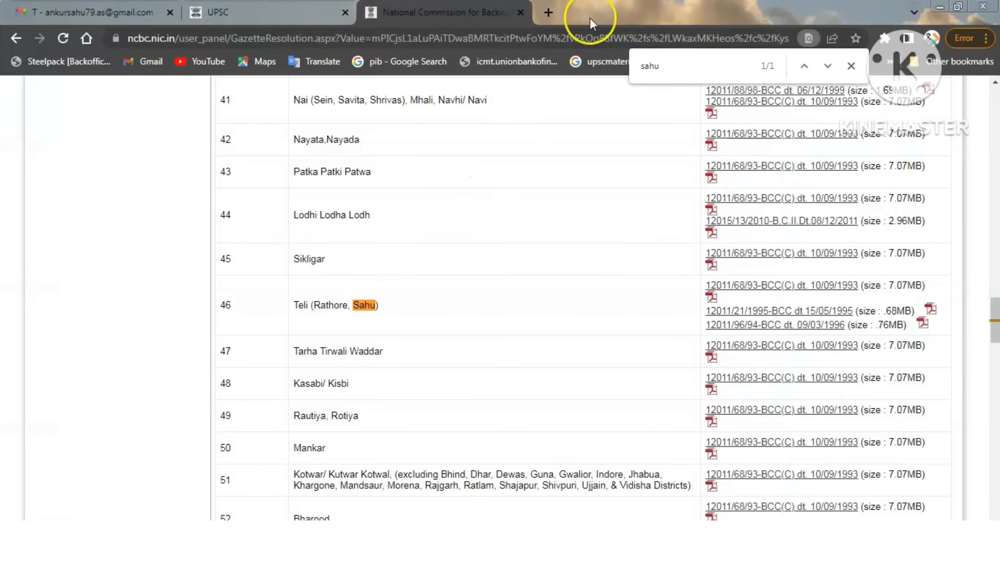
- Return to the UPSC personal information form and answer No to being a PwBD/PWD candidate
left_click(268, 12)
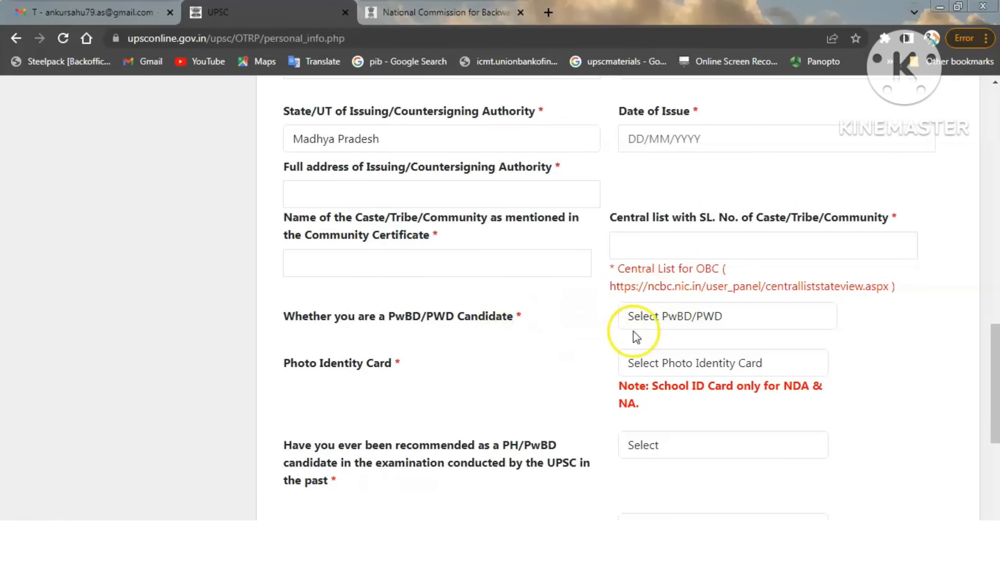
left_click(711, 317)
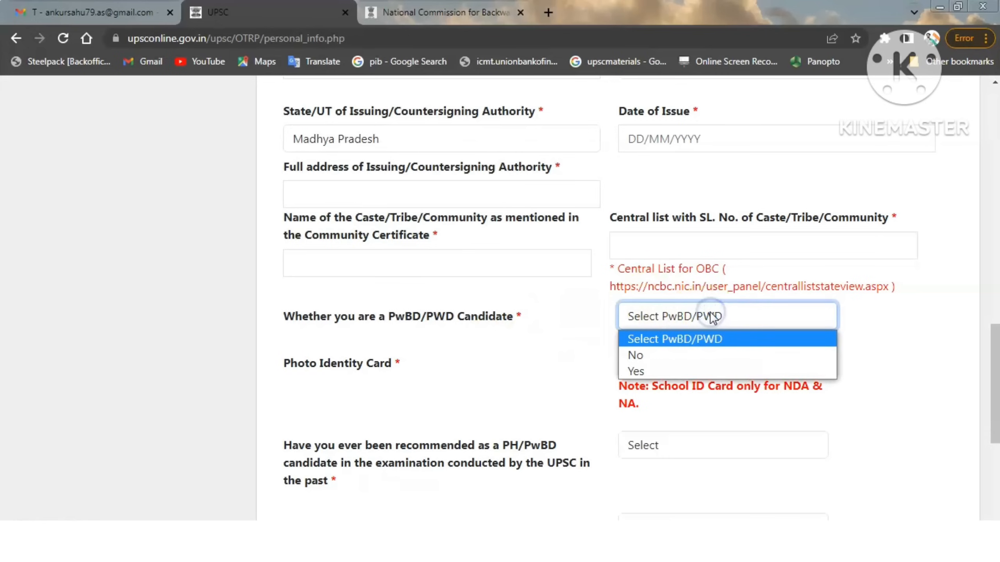
left_click(658, 357)
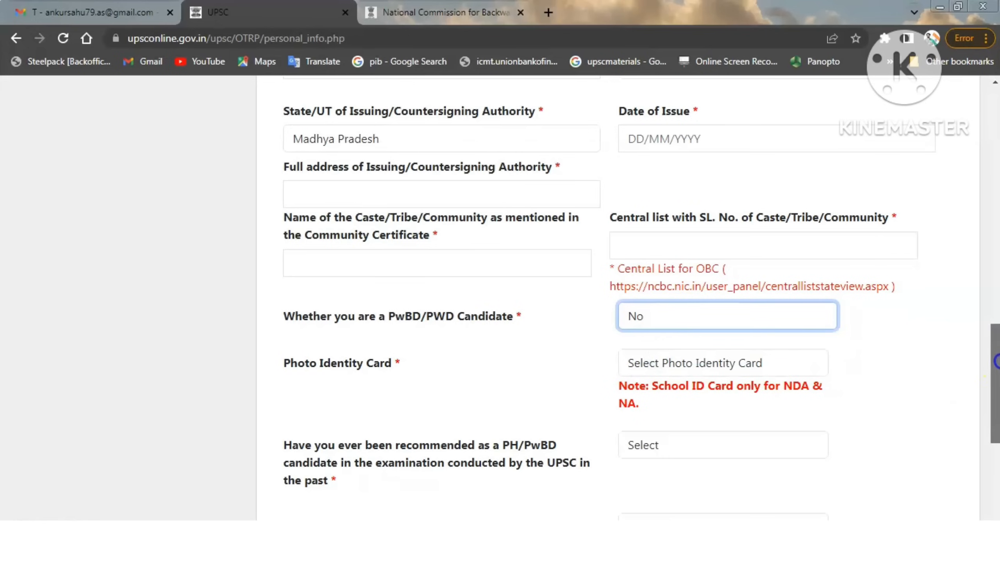
- Choose Aadhaar Card / VID of Aadhaar Card as the photo identity card and give consent for the Aadhaar number with Yes
scroll(722, 266, "down", 4)
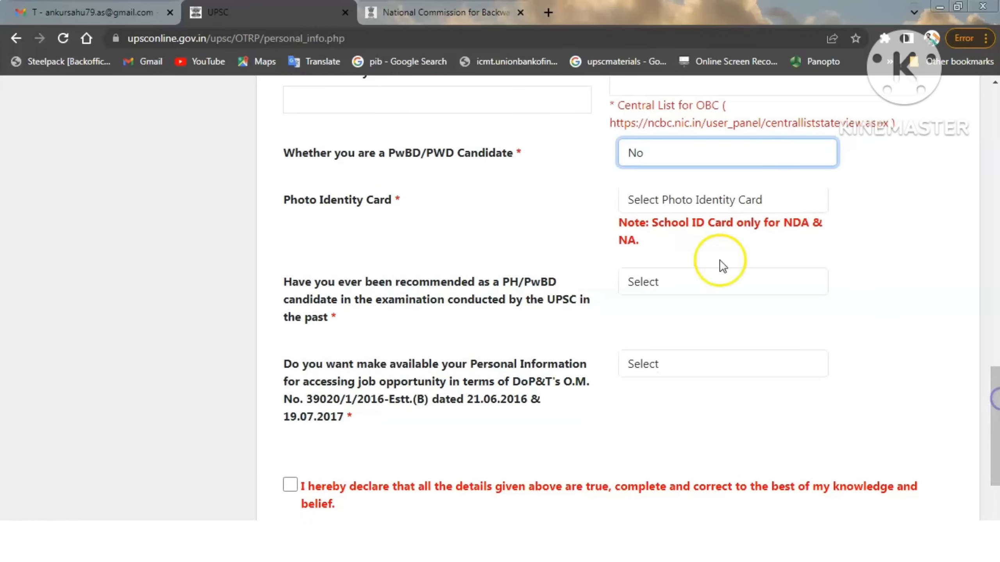
left_click(714, 206)
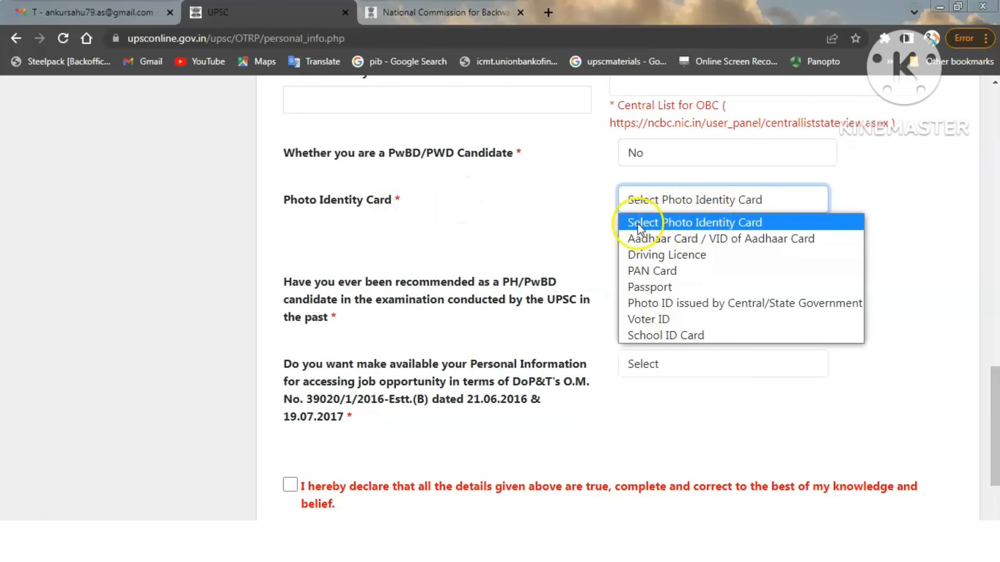
left_click(656, 238)
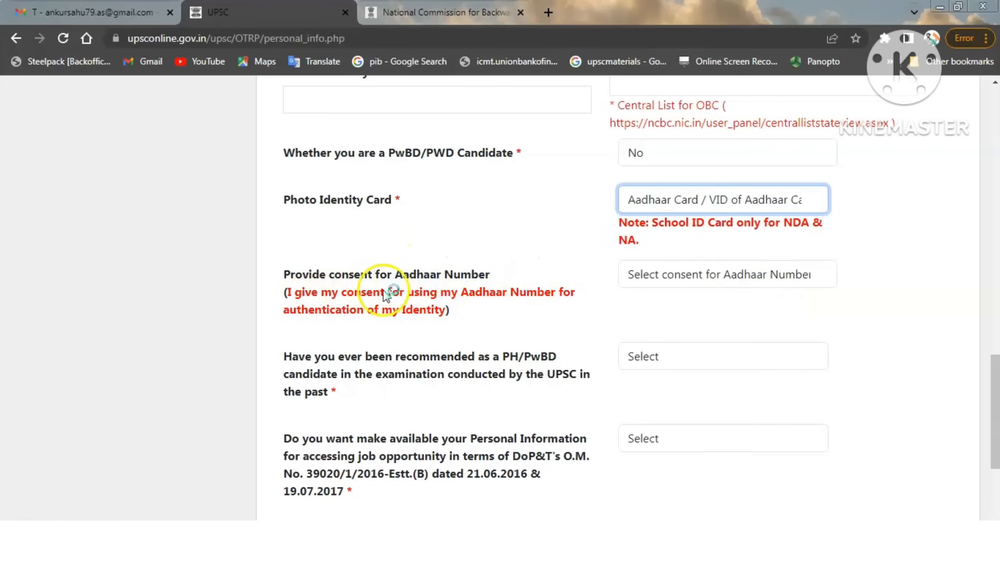
left_click(651, 275)
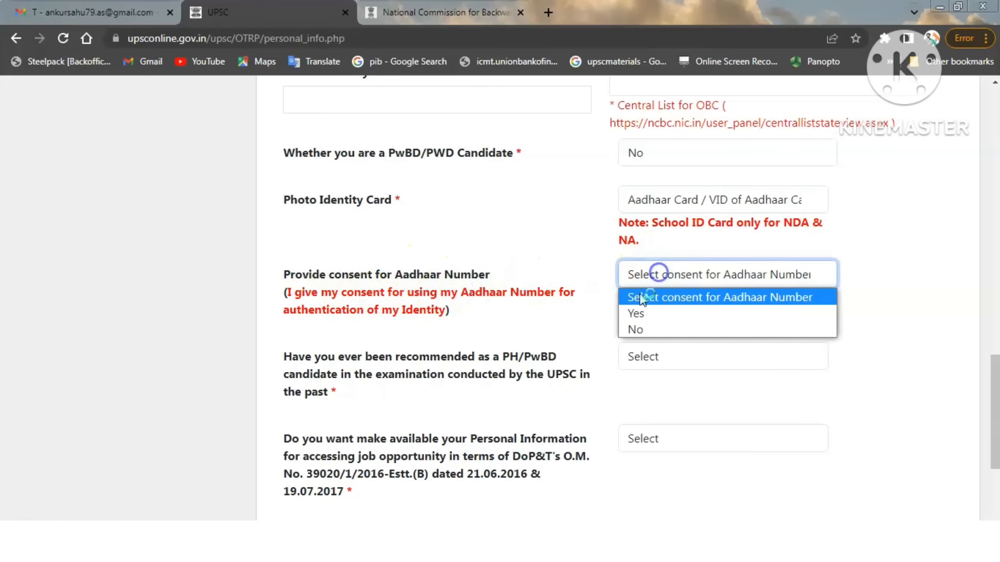
left_click(649, 314)
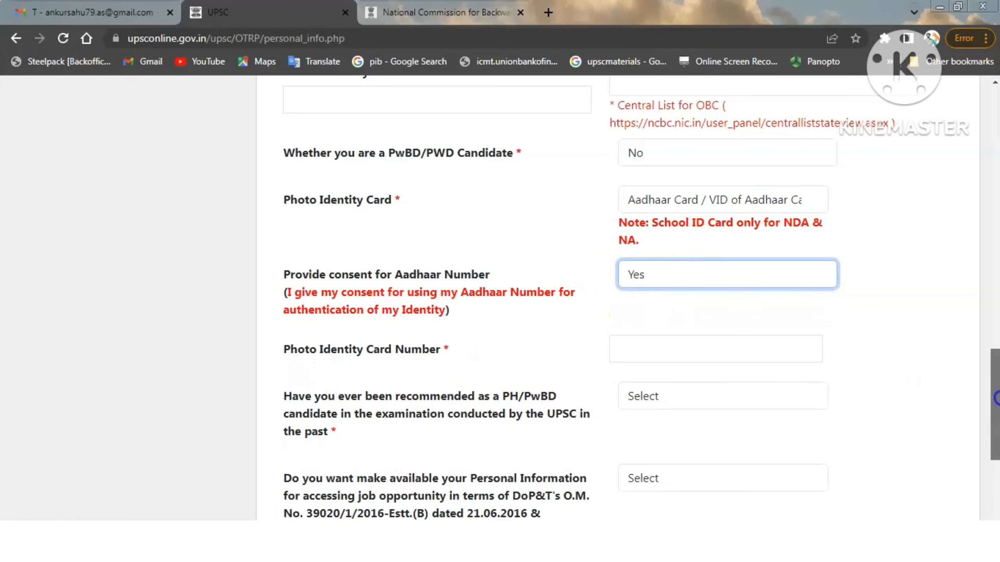
- Answer No to past recommendation as a PH/PwBD candidate and Yes to making personal information available for job opportunities
left_click_drag(995, 397, 996, 444)
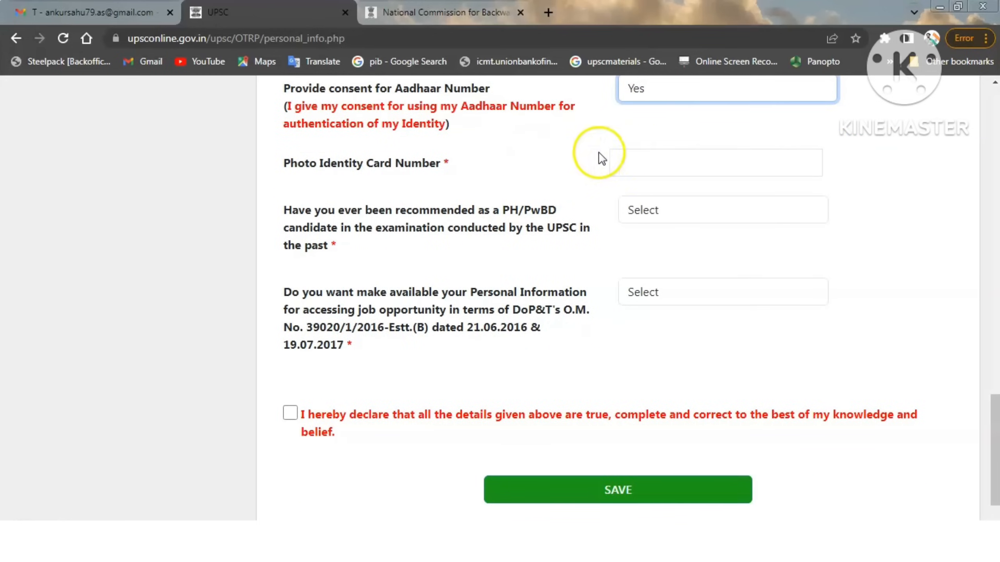
left_click(637, 161)
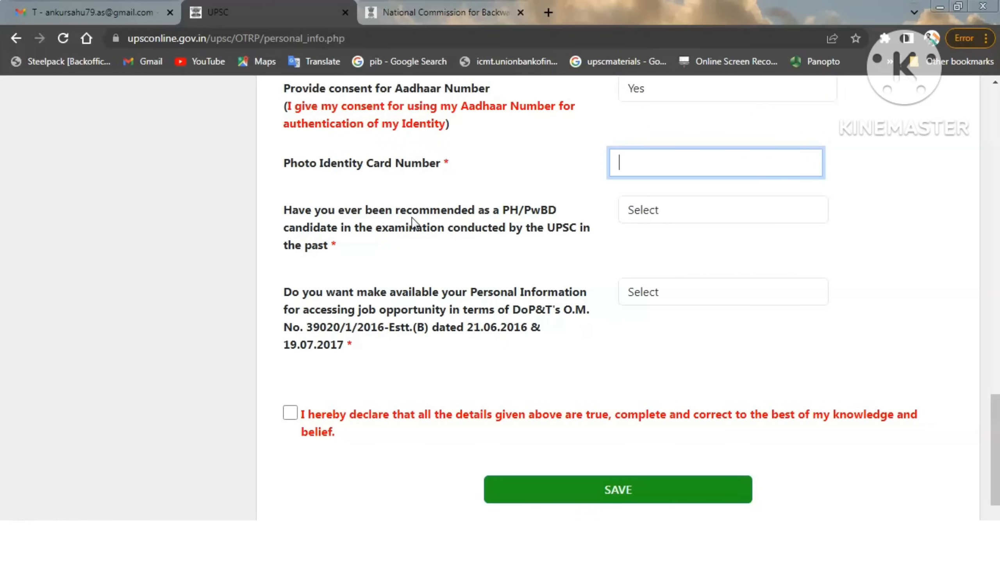
left_click(670, 209)
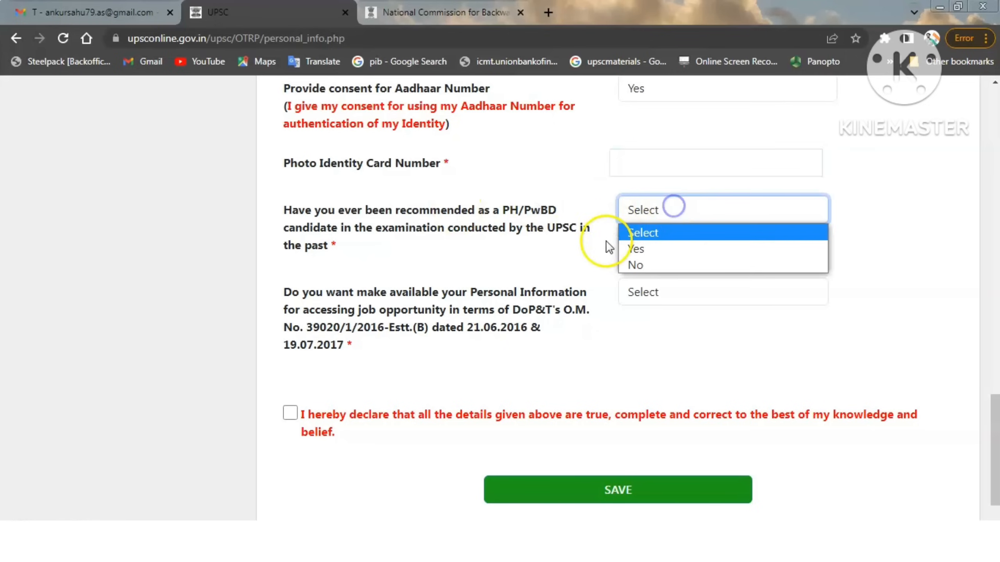
left_click(640, 264)
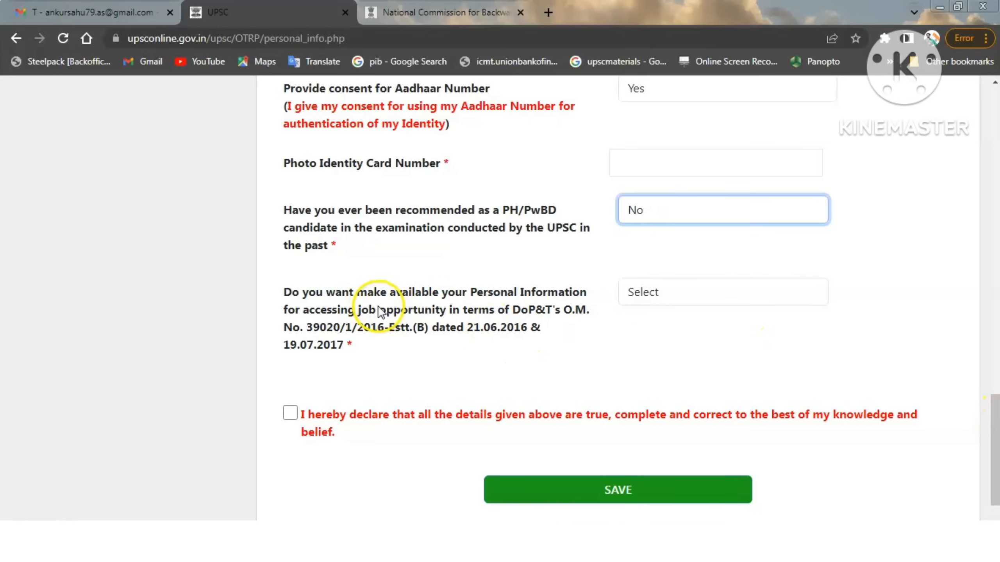
left_click(658, 301)
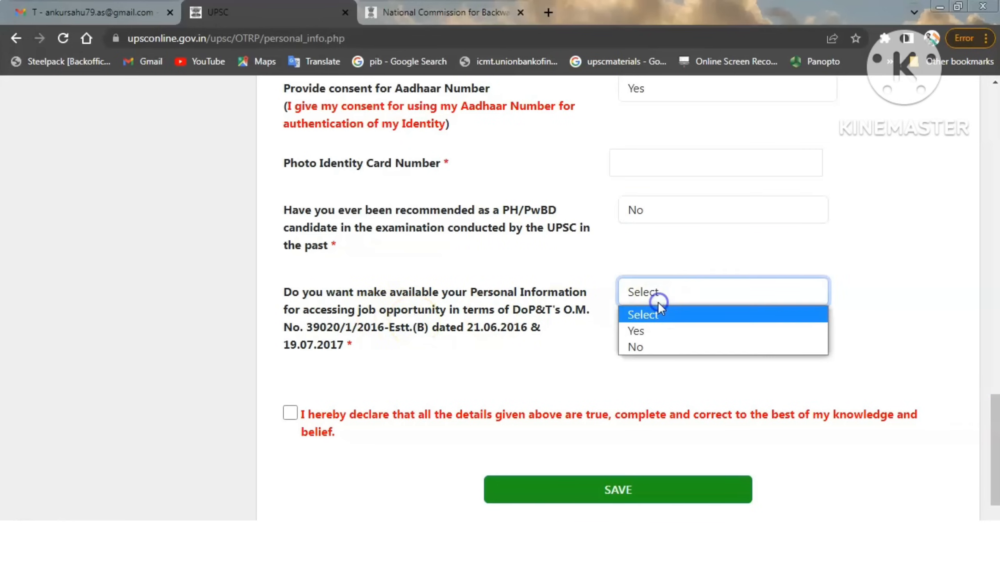
left_click(640, 331)
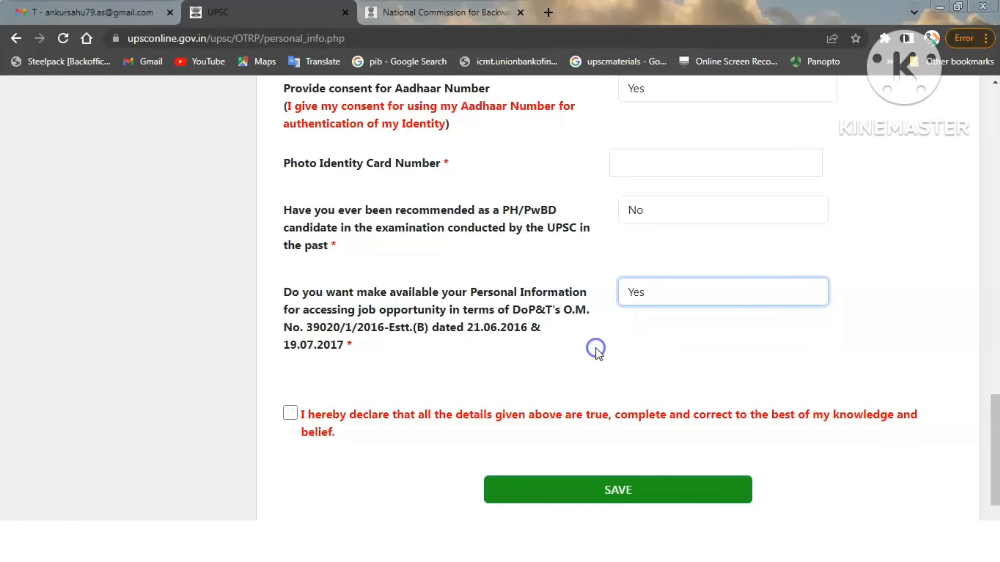
- Try to save the personal information and move on to the Correspondence Address form in Address Information
left_click(600, 491)
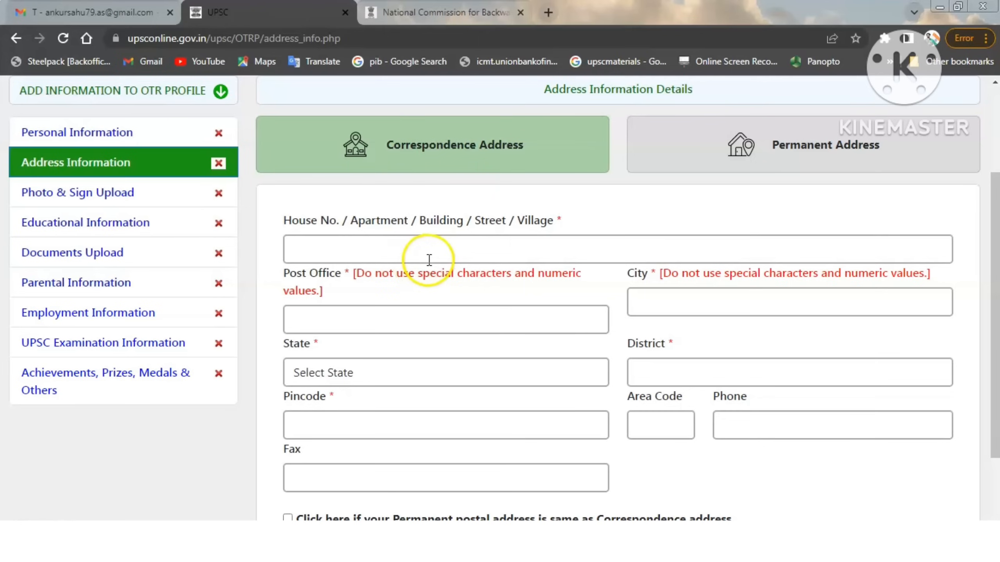
left_click_drag(995, 254, 997, 298)
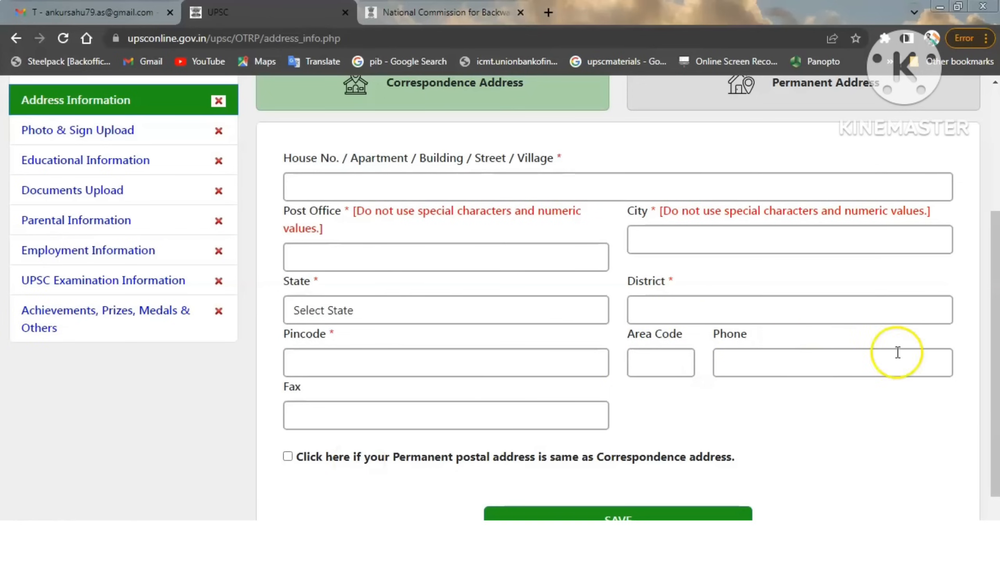
scroll(996, 376, "down", 1)
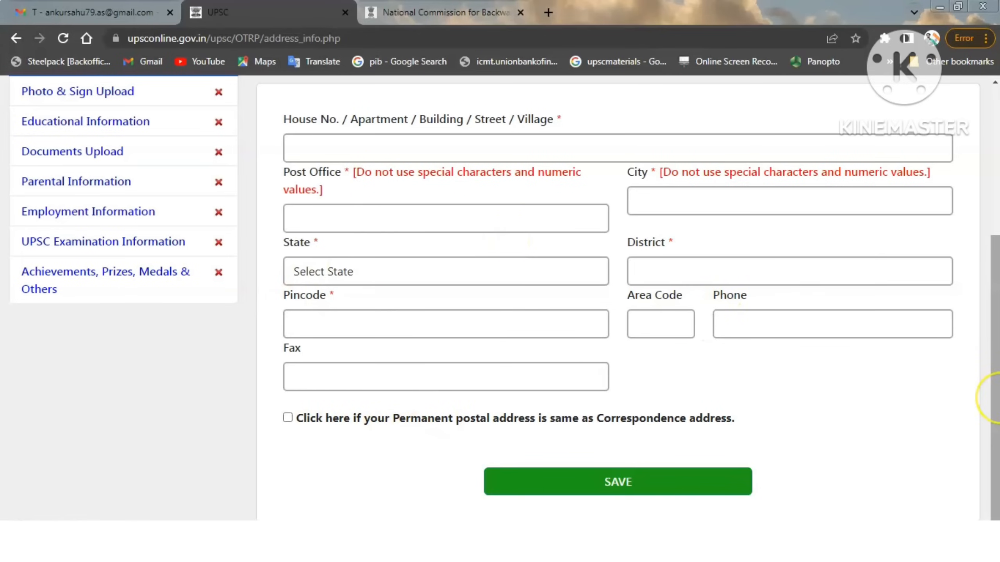
- Try to save the address form, move on to Photo & Sign Upload, and review the photograph requirements and sample photos
left_click(637, 483)
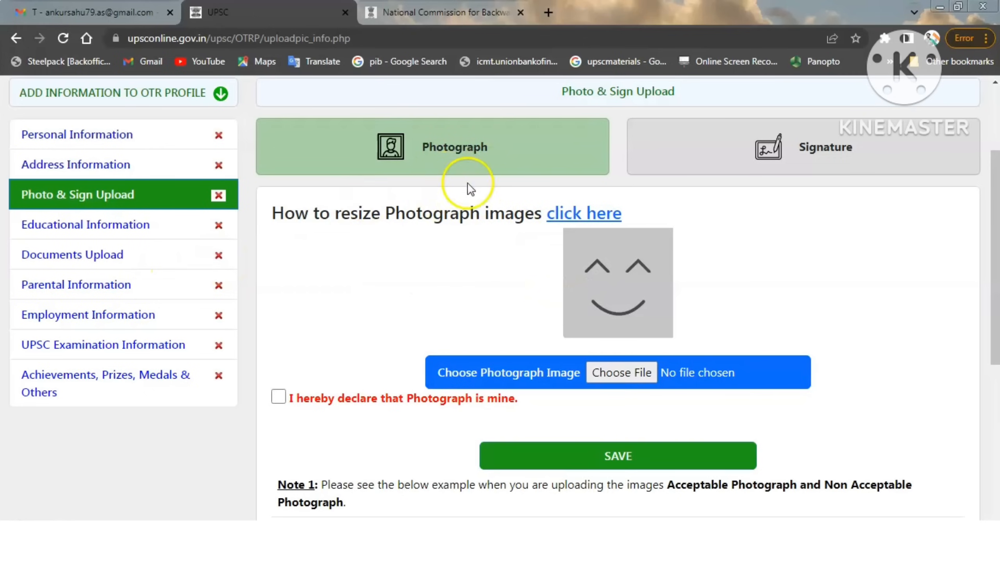
left_click_drag(995, 208, 996, 306)
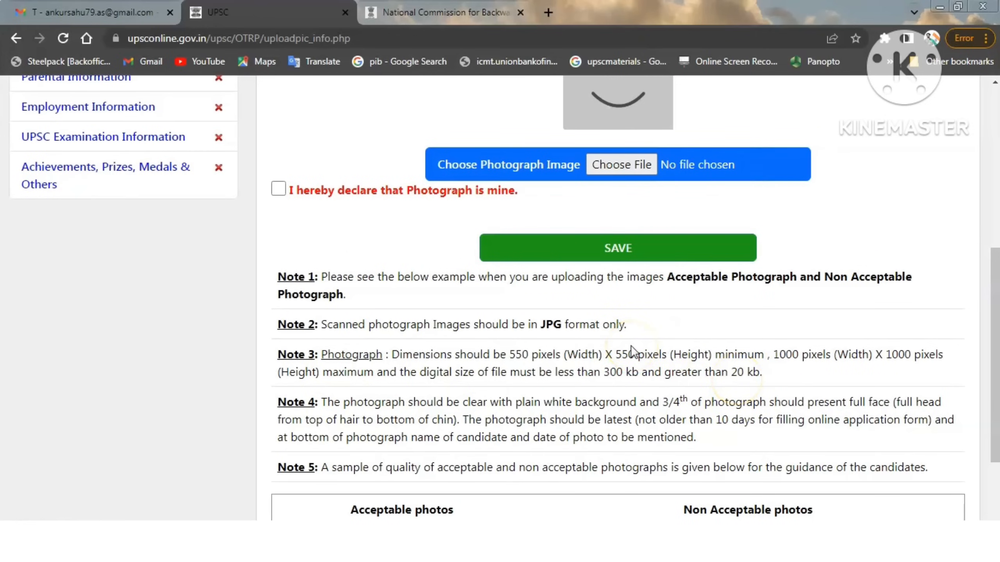
left_click_drag(996, 405, 997, 465)
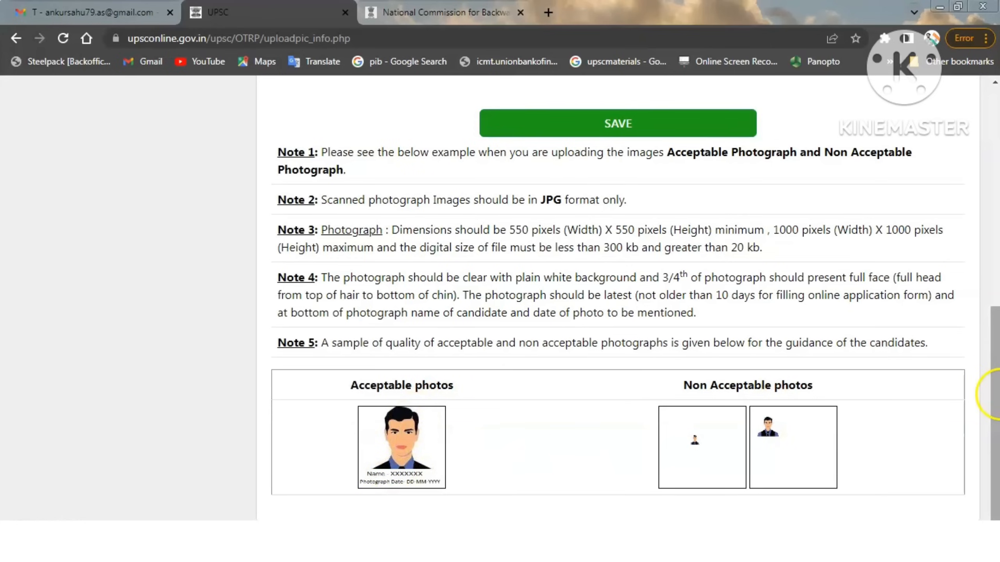
left_click_drag(999, 395, 999, 263)
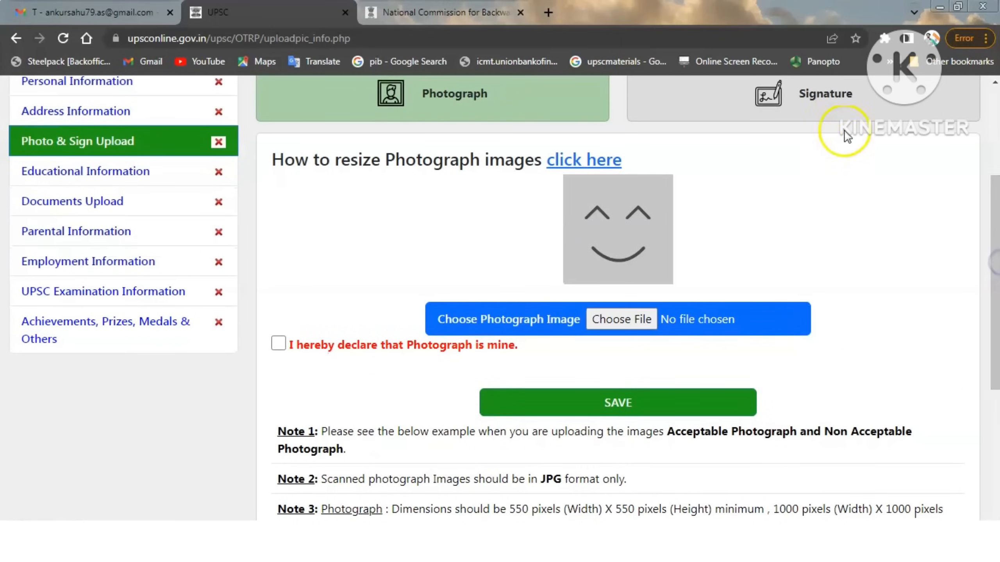
- Open the Signature section of Photo & Sign Upload and review the signature format, size and sample requirements
left_click(844, 106)
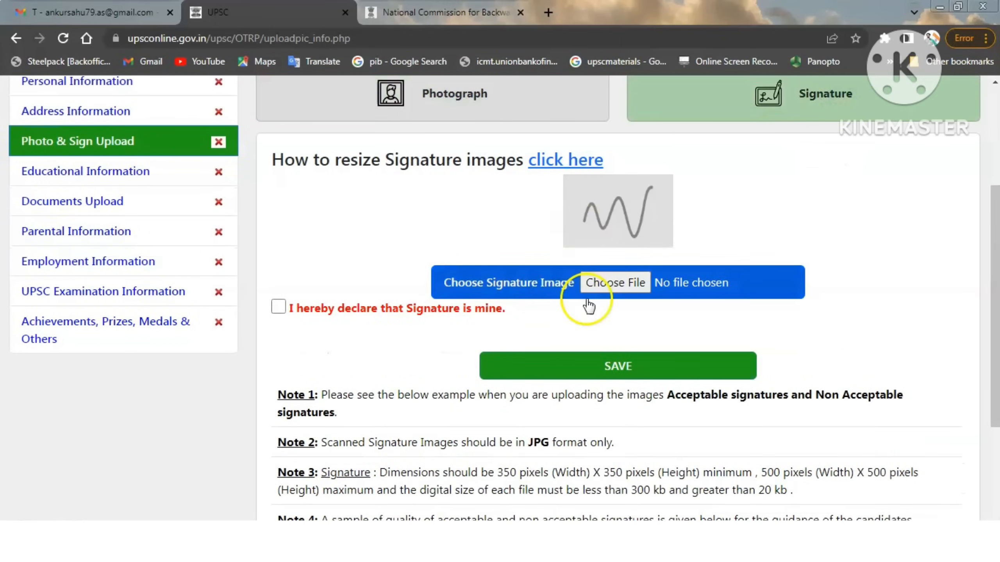
left_click_drag(996, 245, 997, 410)
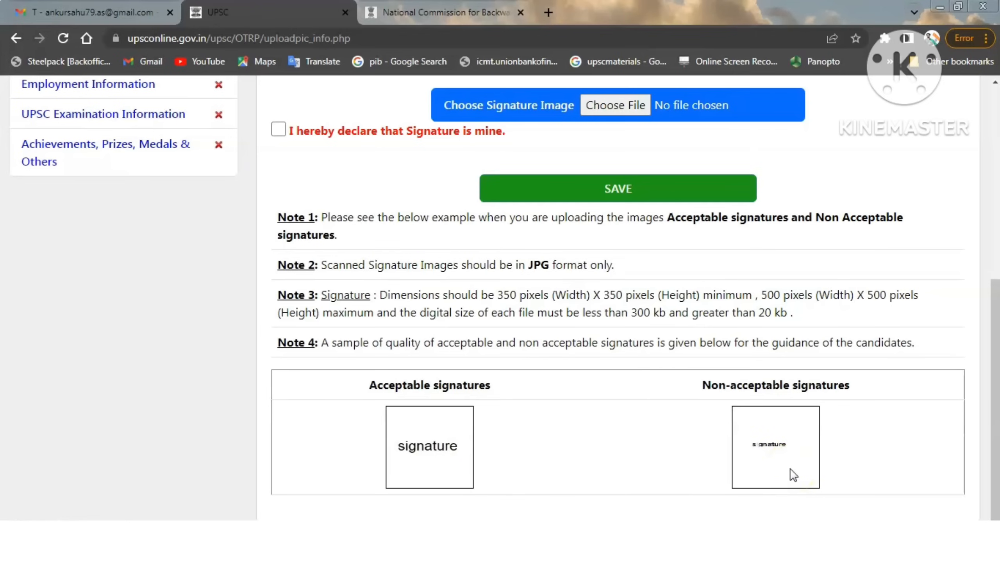
scroll(989, 429, "up", 1)
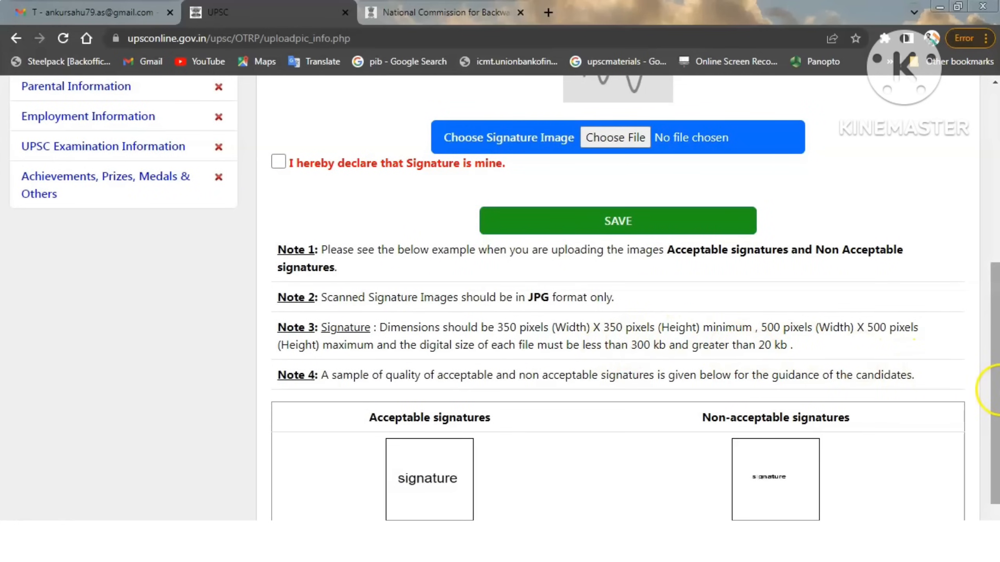
left_click_drag(995, 390, 996, 303)
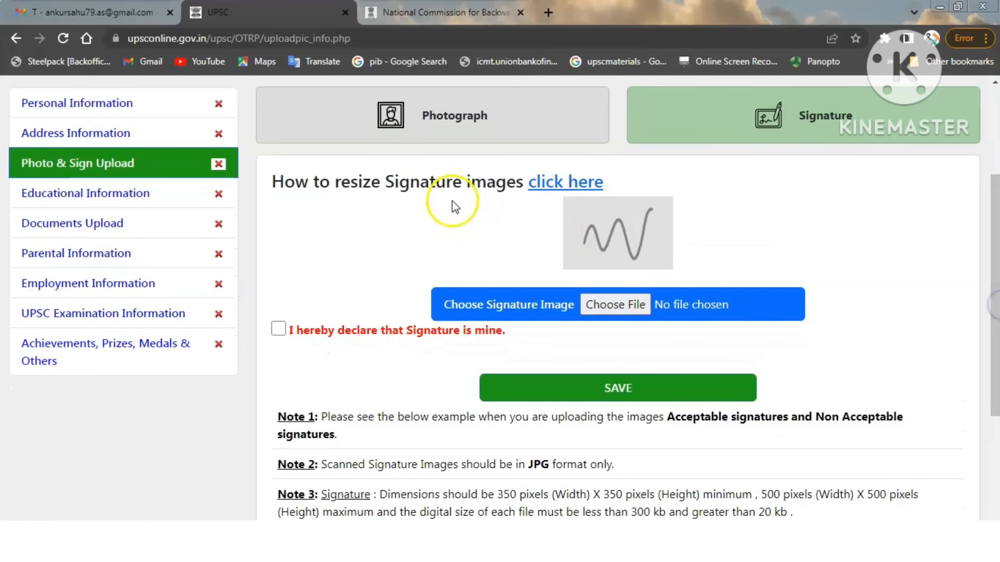
- Save 10th details in Educational Information: FIRST class, 87 percent, year 2013, subjects ALL SUJECT, school MODEL HIGH SCHOOL, board MP BOARD
left_click(63, 197)
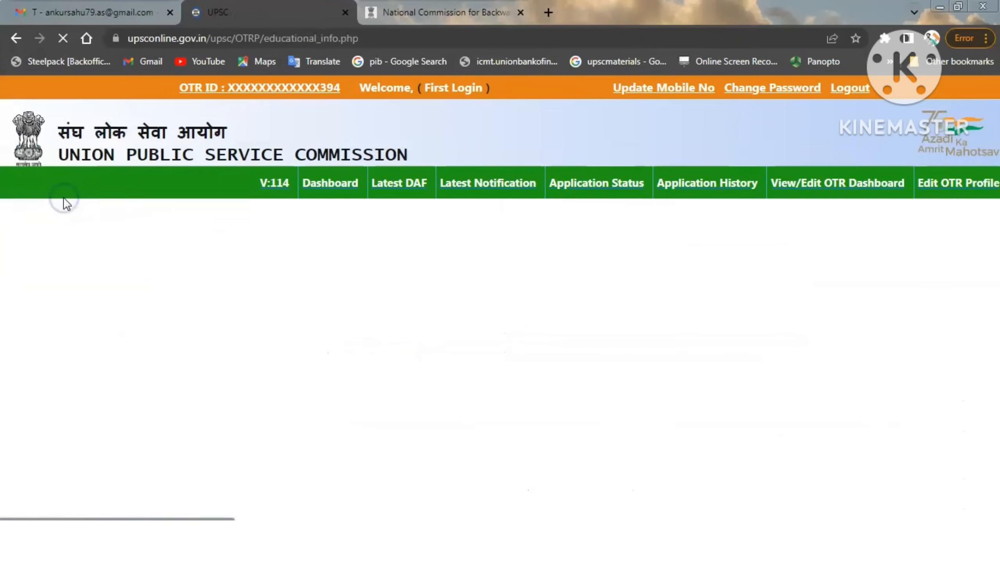
left_click_drag(995, 195, 996, 316)
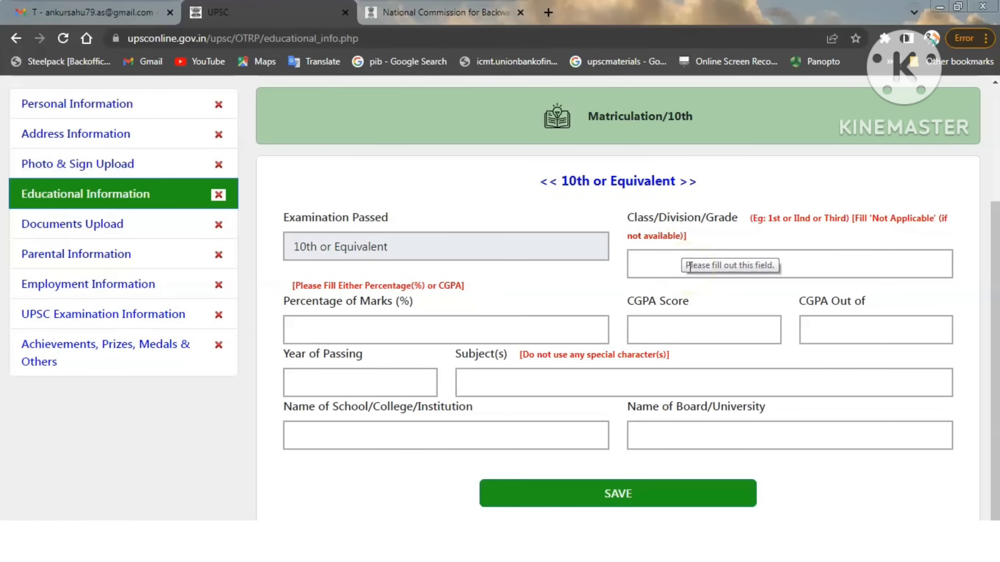
left_click(438, 321)
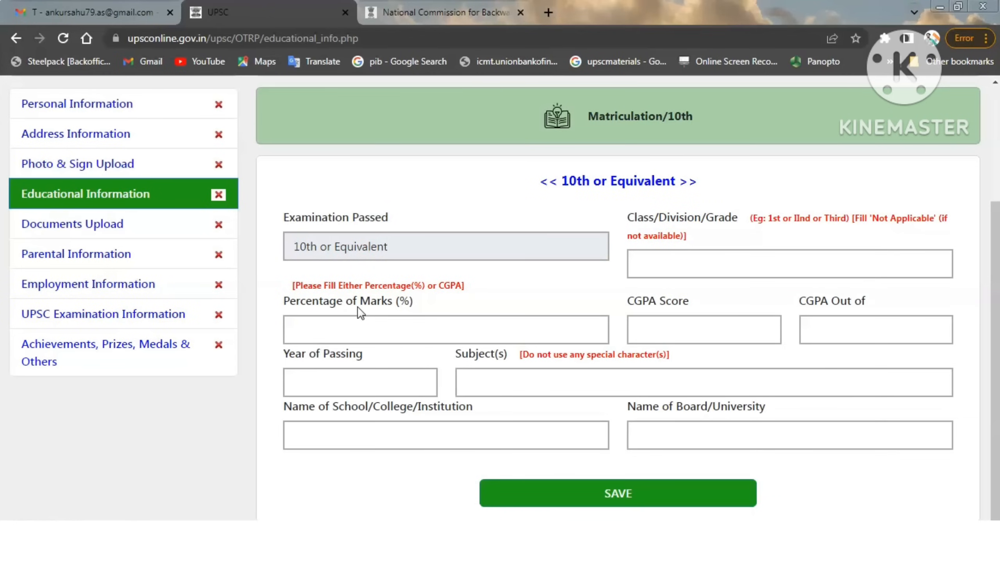
left_click(346, 321)
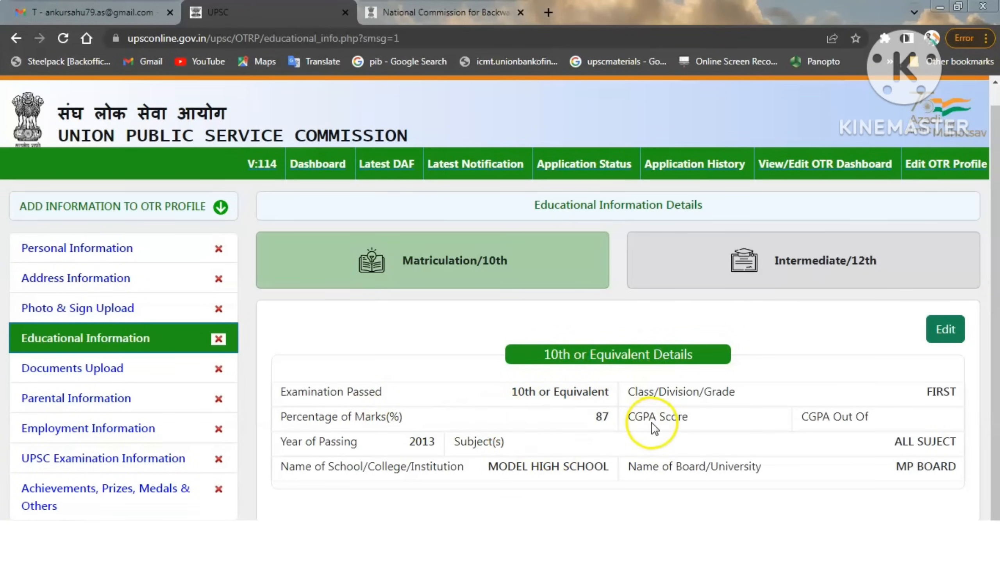
- Set the 12th or Equivalent status to Completed in Intermediate/12th and look through the detail fields it requires
left_click(830, 270)
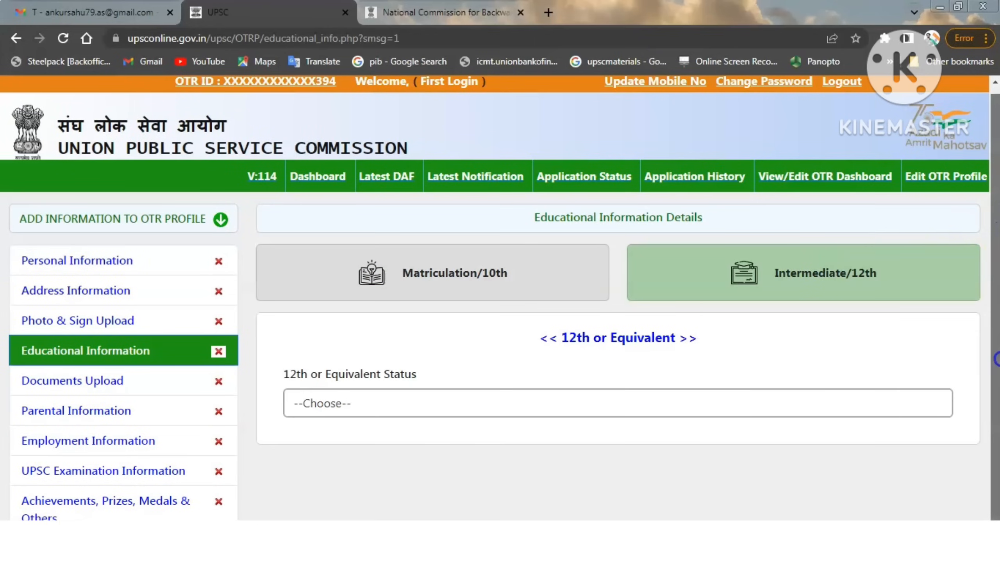
left_click(408, 406)
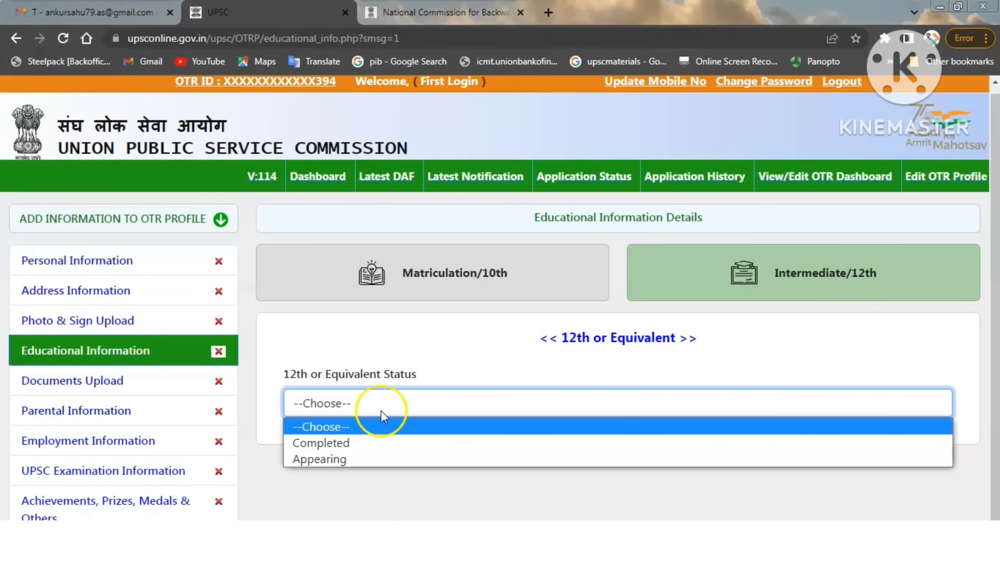
left_click(345, 443)
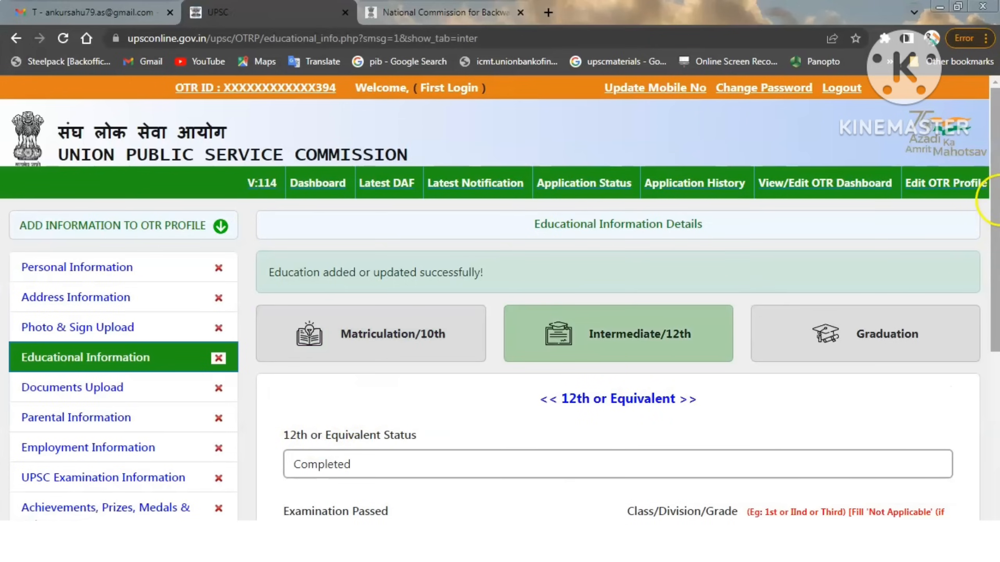
scroll(994, 201, "down", 4)
scroll(996, 372, "down", 1)
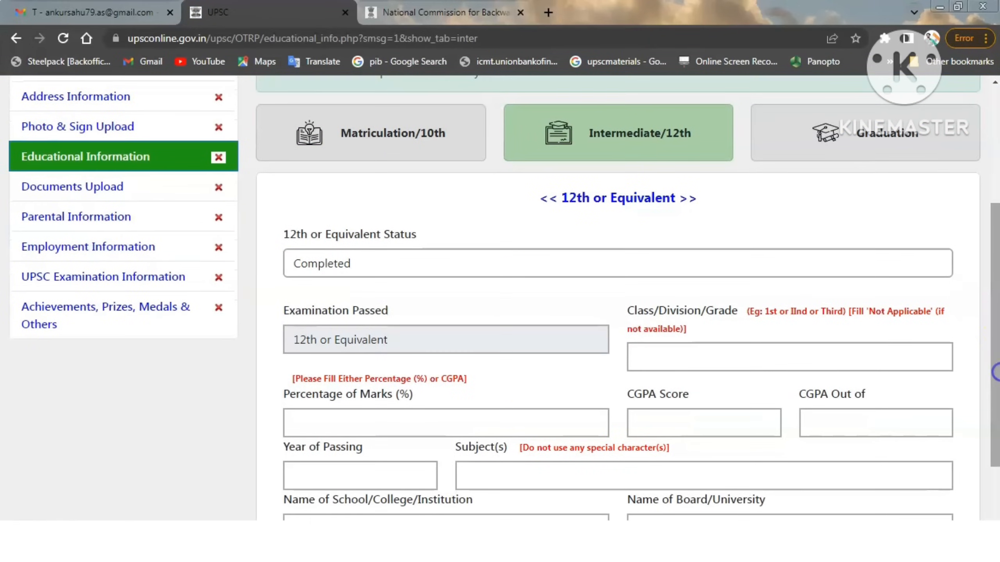
left_click_drag(996, 372, 995, 331)
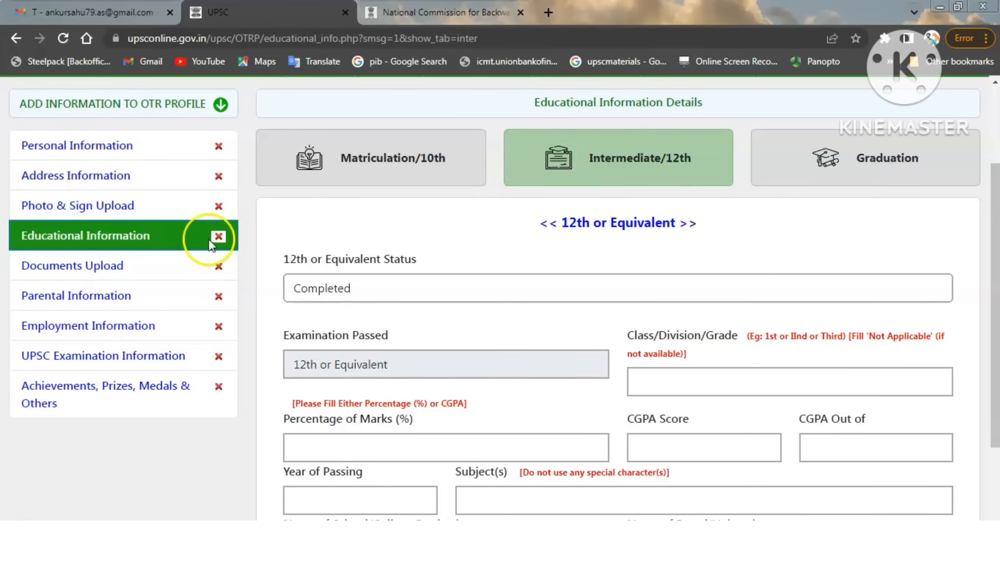
- Open Documents Upload and examine the matriculation certificate requirement and the allowed file format and size
left_click(105, 268)
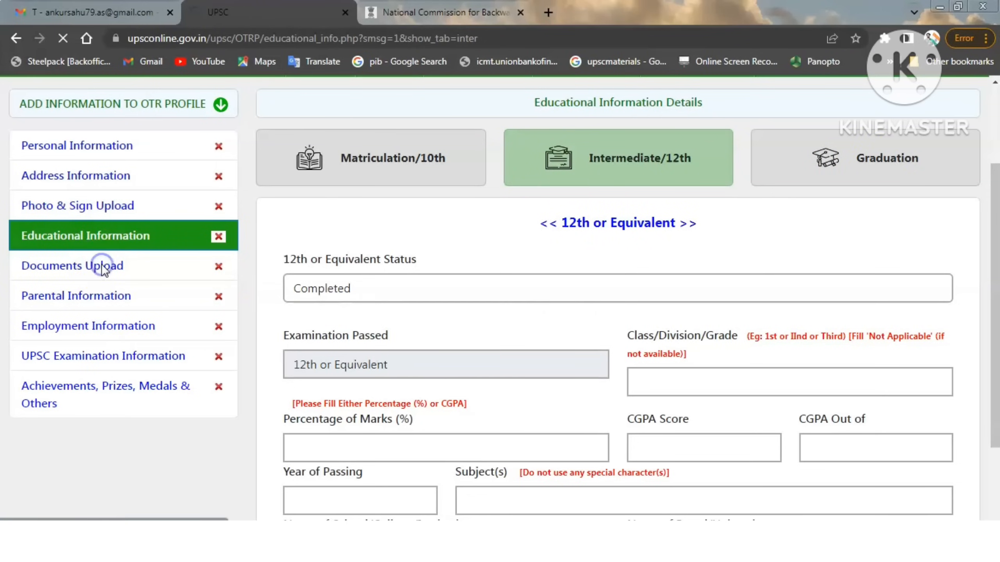
scroll(996, 197, "down", 5)
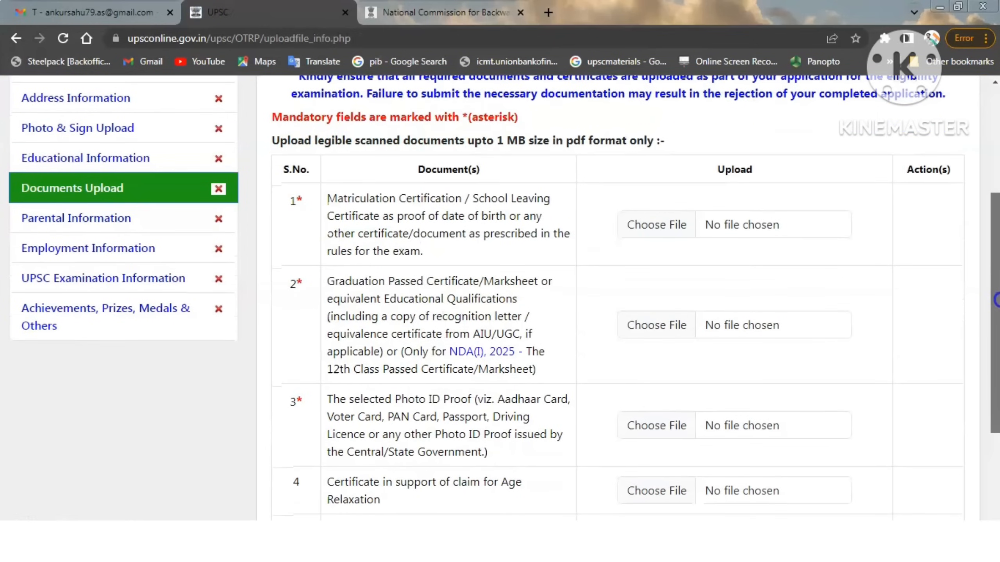
left_click_drag(996, 300, 995, 304)
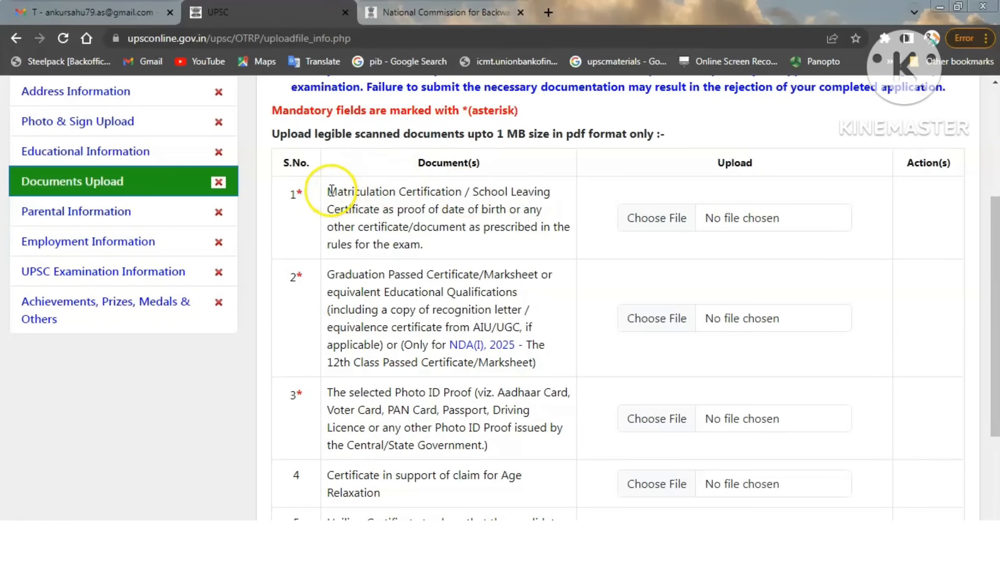
left_click_drag(331, 191, 484, 223)
left_click(462, 213)
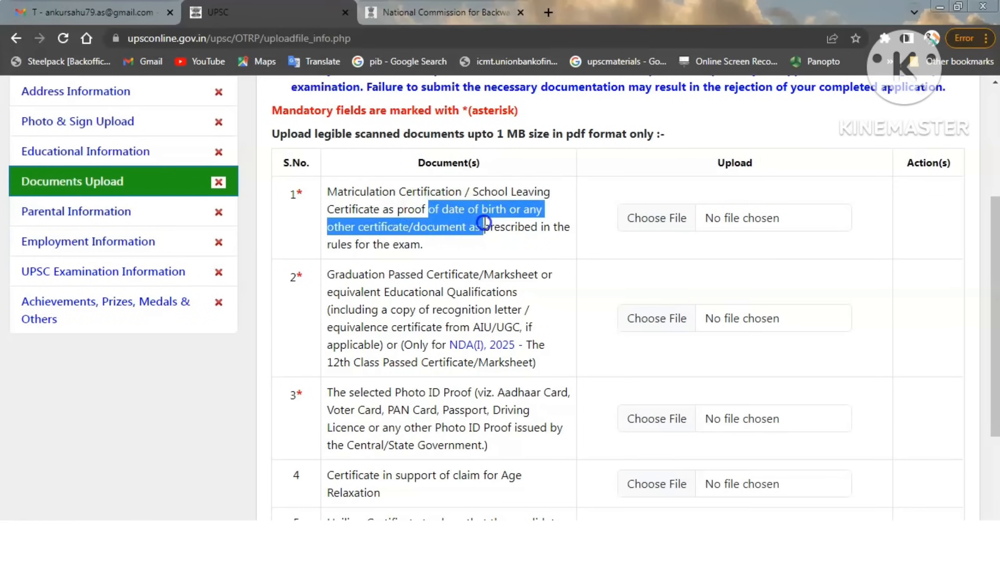
left_click(413, 217)
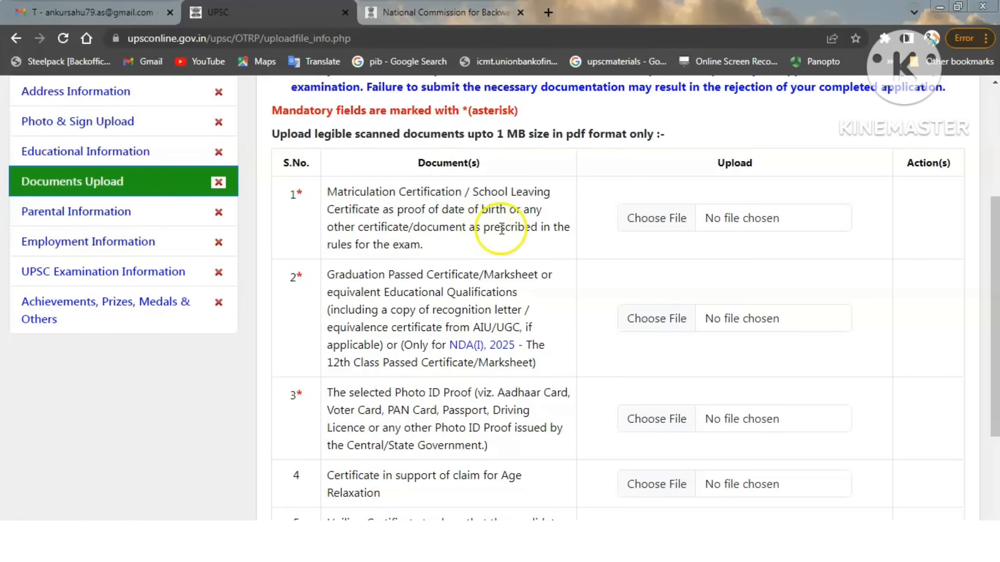
left_click_drag(998, 312, 999, 309)
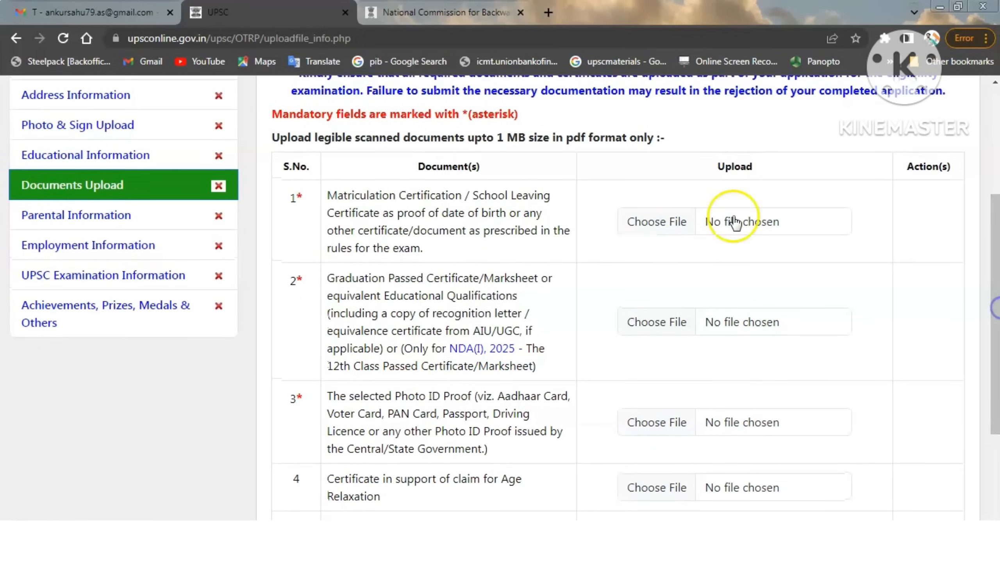
left_click_drag(564, 137, 601, 144)
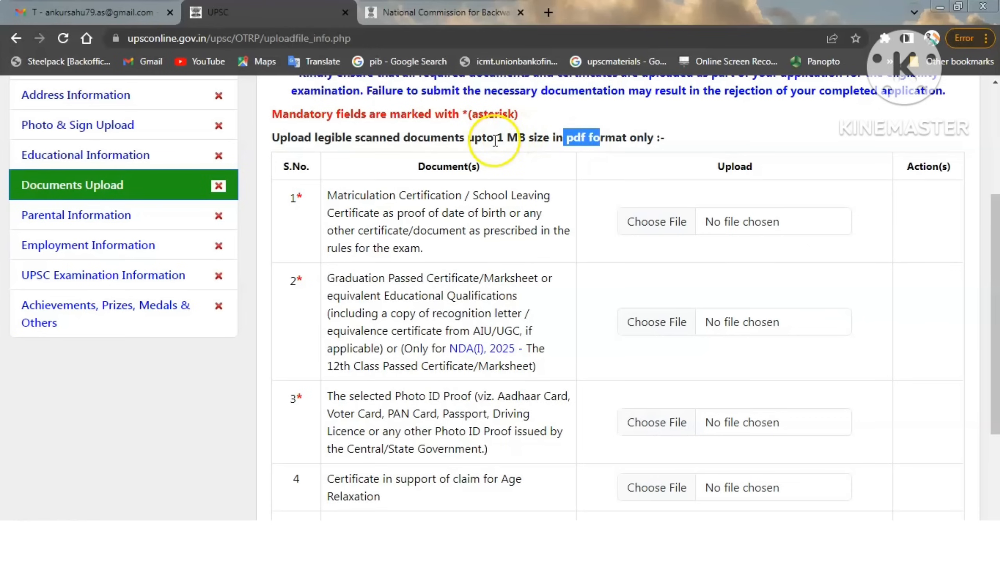
left_click_drag(495, 141, 531, 141)
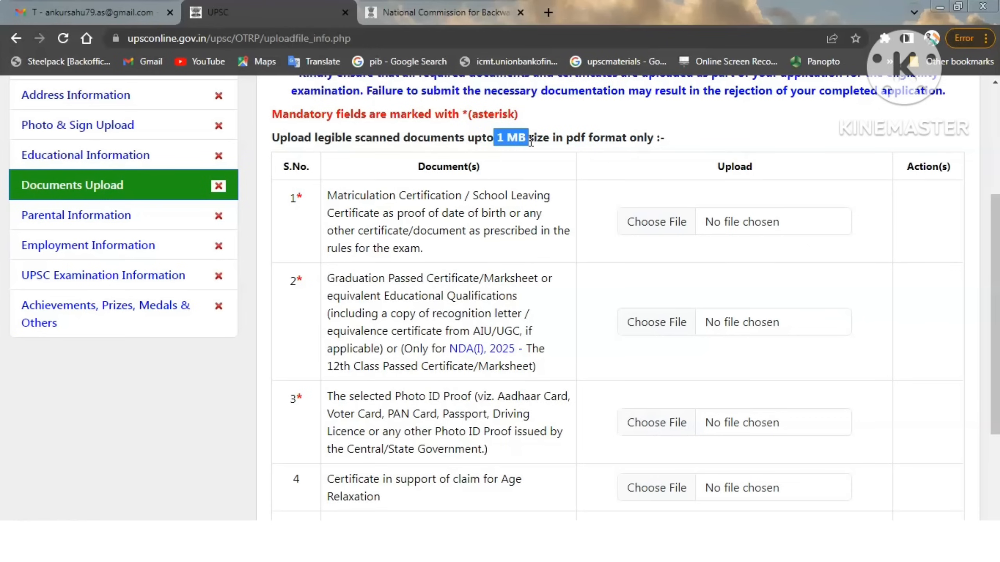
- Examine the graduation certificate and photo ID proof requirements in the document upload list
left_click_drag(992, 281, 996, 323)
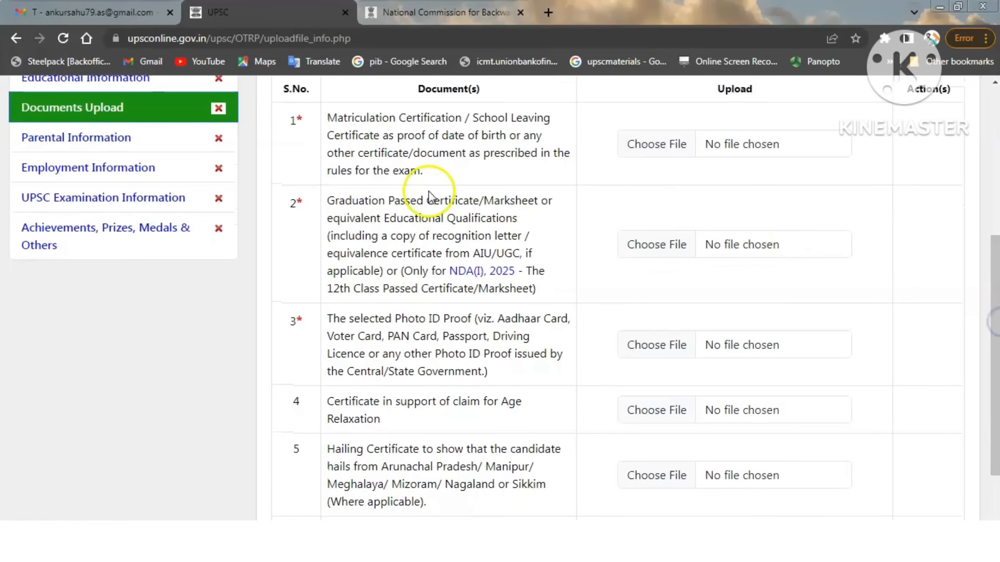
left_click_drag(328, 201, 393, 232)
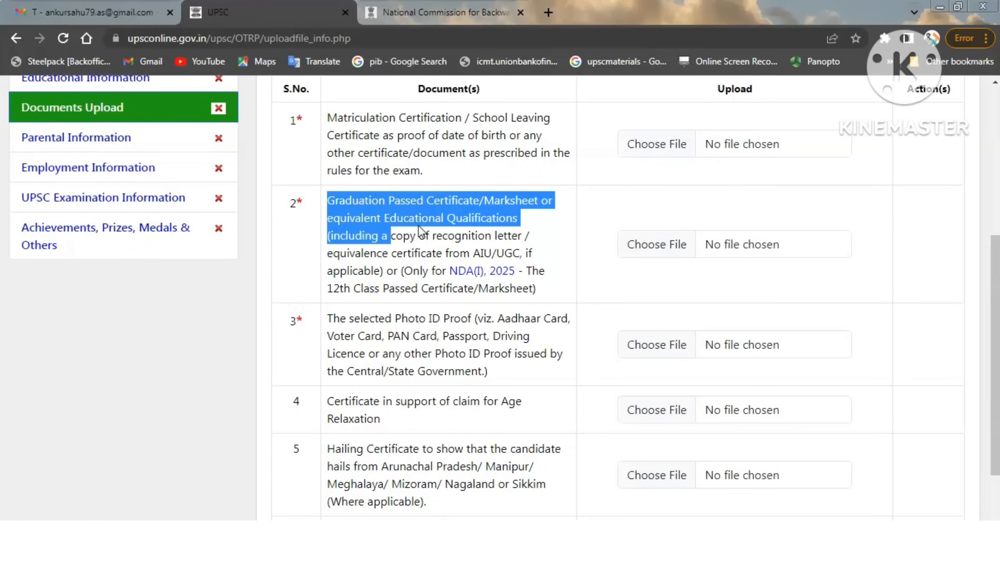
left_click_drag(995, 340, 995, 382)
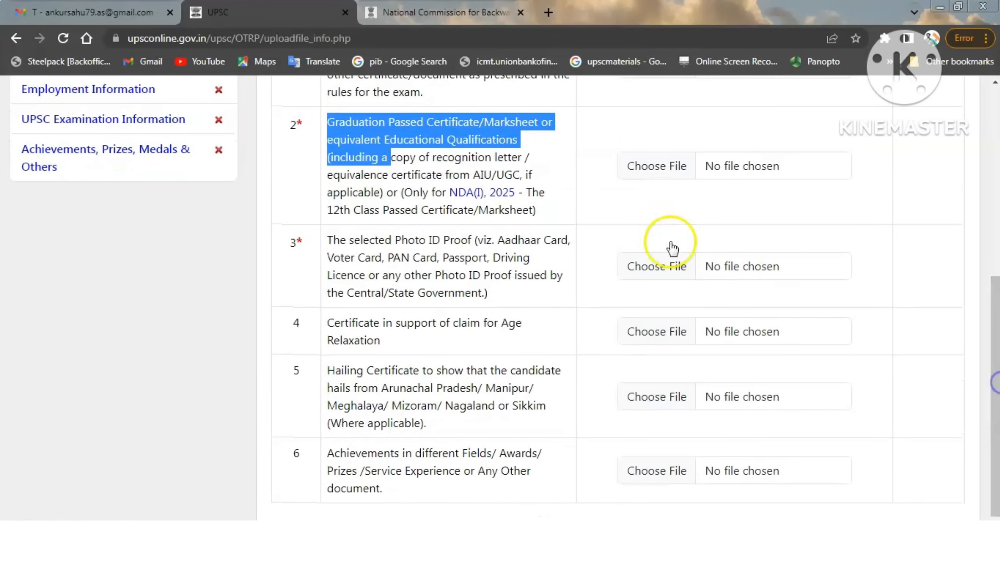
left_click_drag(333, 241, 394, 263)
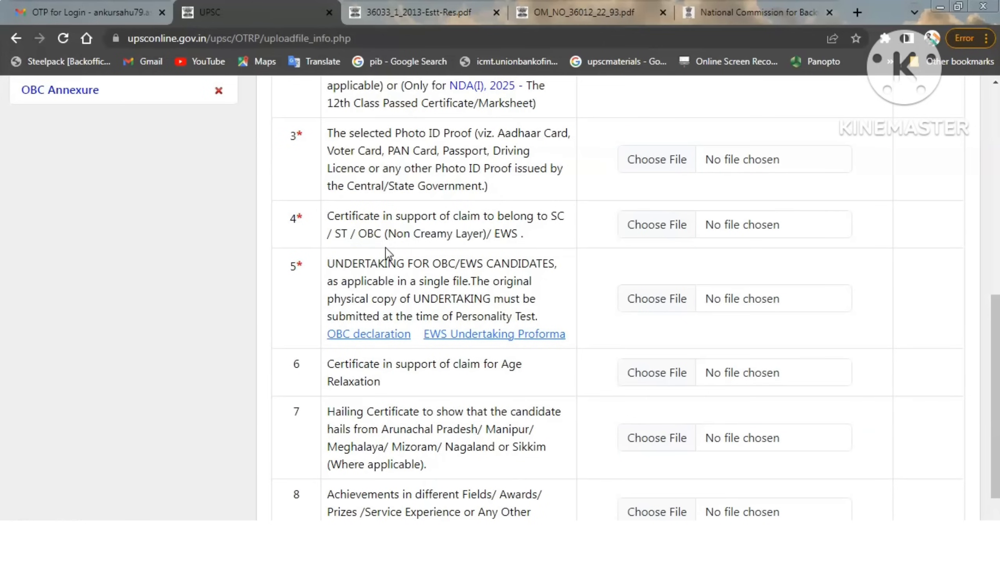
- Examine the SC/ST/OBC/EWS category certificate and the OBC/EWS undertaking requirements in the document upload list
left_click(408, 226)
left_click_drag(332, 264, 470, 264)
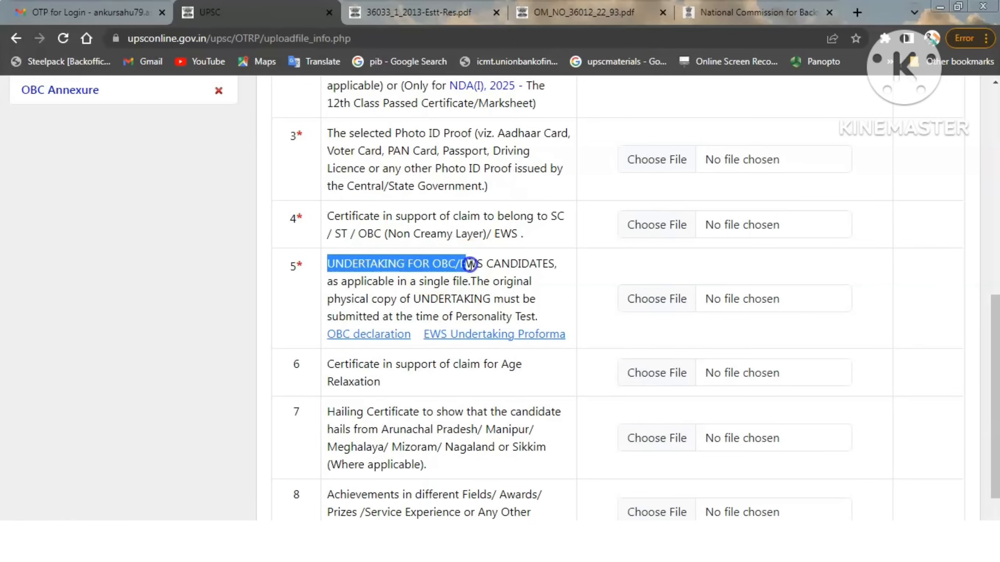
left_click(466, 299)
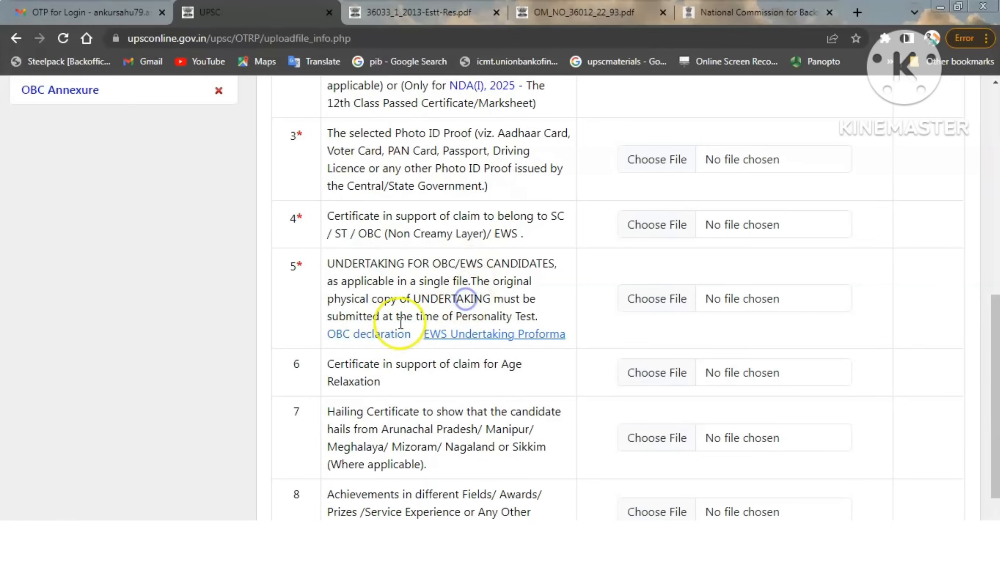
- Open the OBC declaration form, read it down to the signature and address fields, and return to the document upload page
left_click(385, 341)
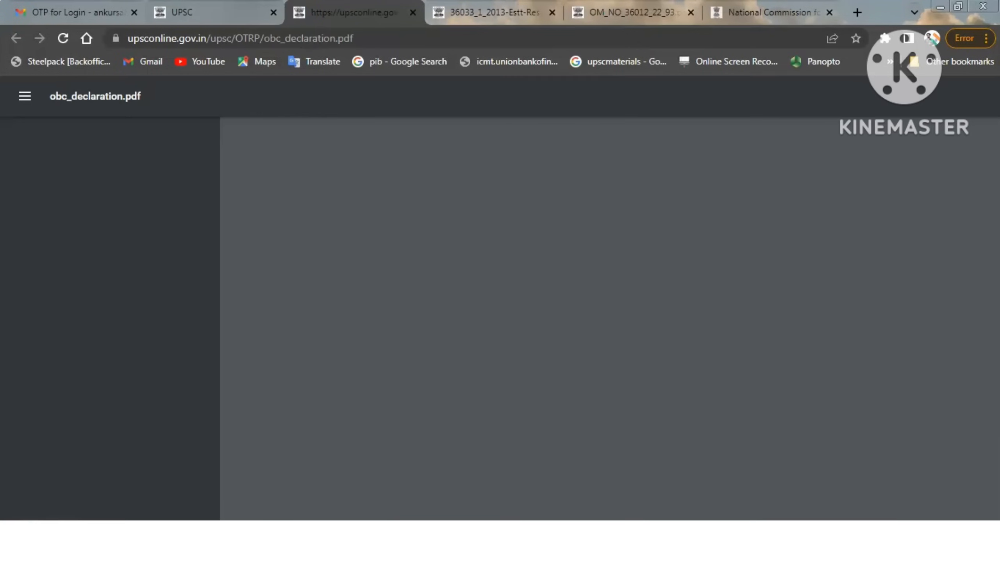
left_click(531, 265)
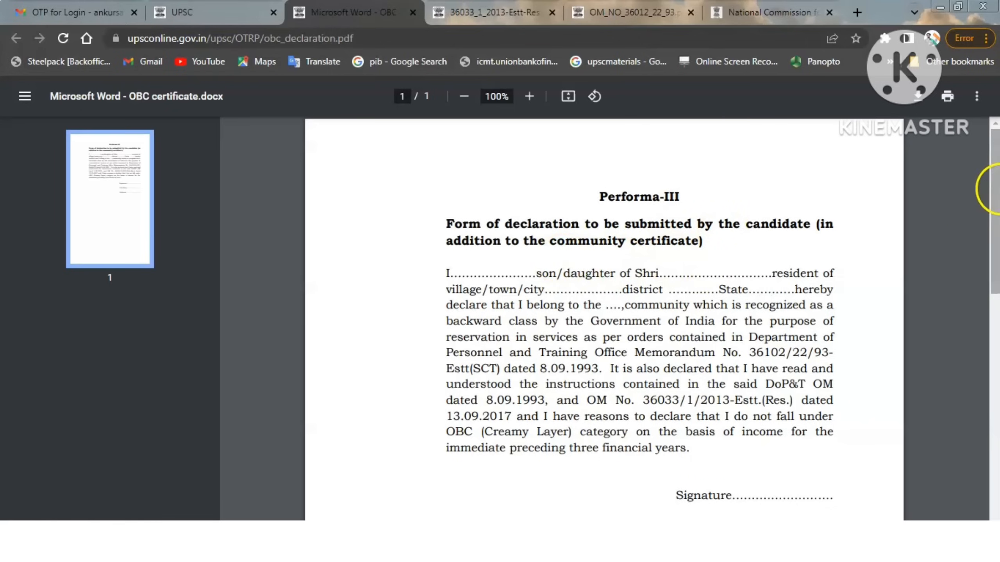
left_click(995, 295)
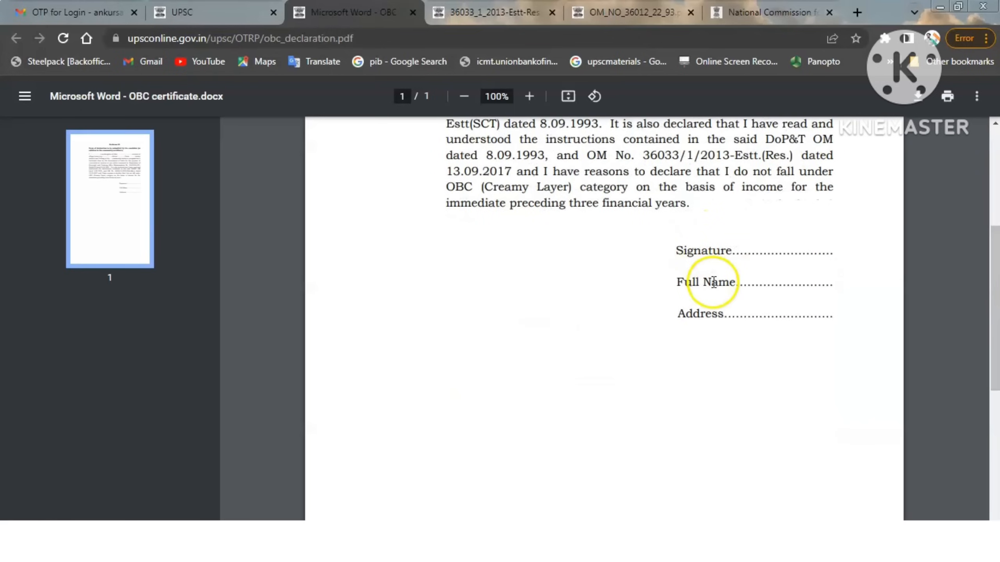
left_click(213, 12)
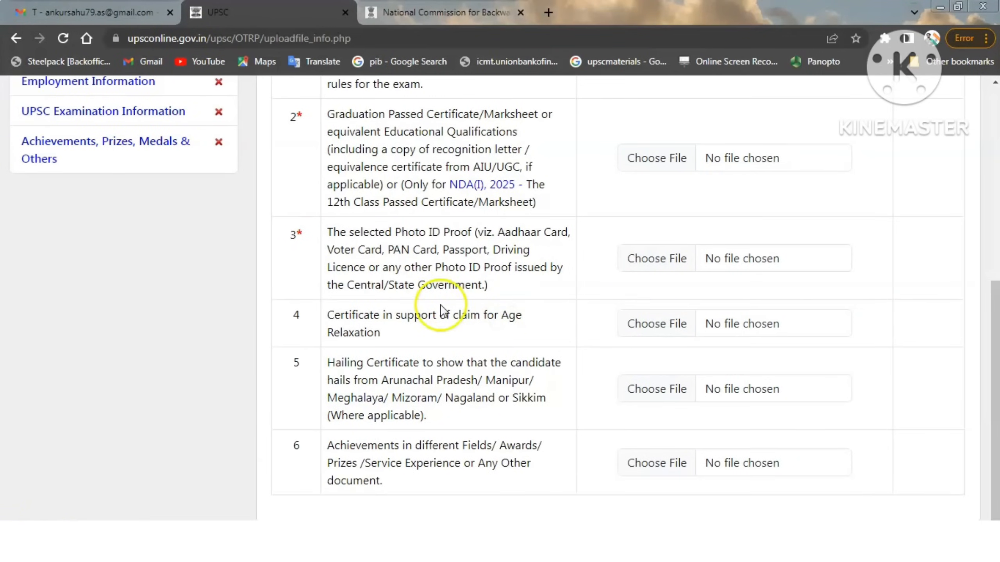
- Examine the age relaxation certificate requirement and the other entries in the document upload list
left_click_drag(345, 315, 437, 331)
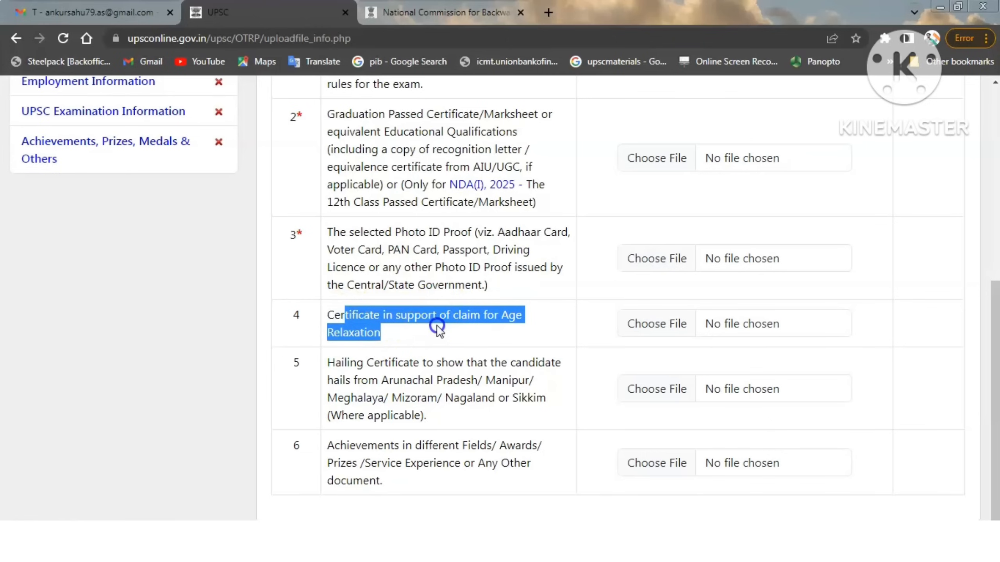
left_click(604, 328)
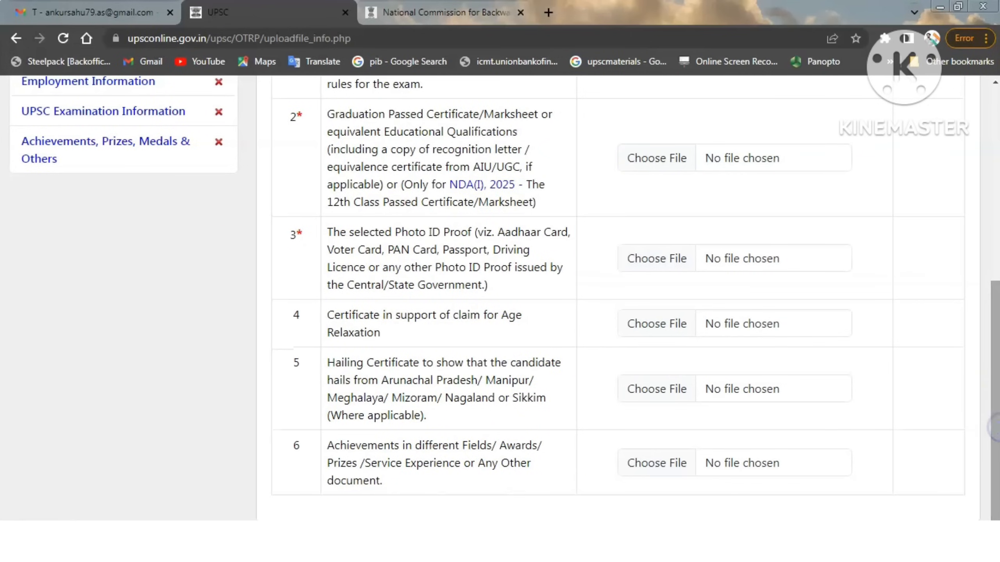
left_click_drag(995, 427, 996, 366)
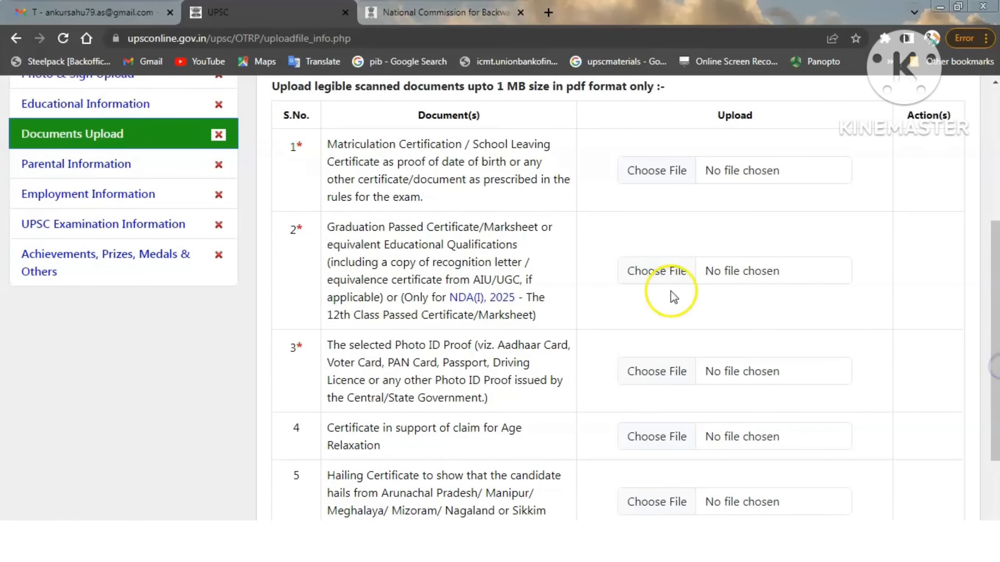
- Open Parental Information and set the father's nationality to INDIAN and profession to Industry/Own business/Self employed
left_click(118, 167)
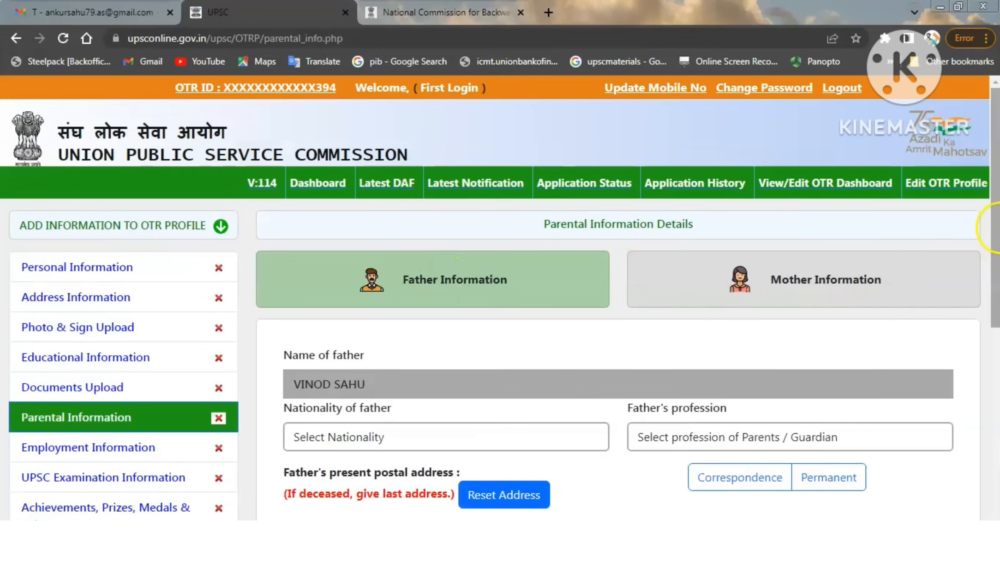
left_click_drag(995, 220, 996, 345)
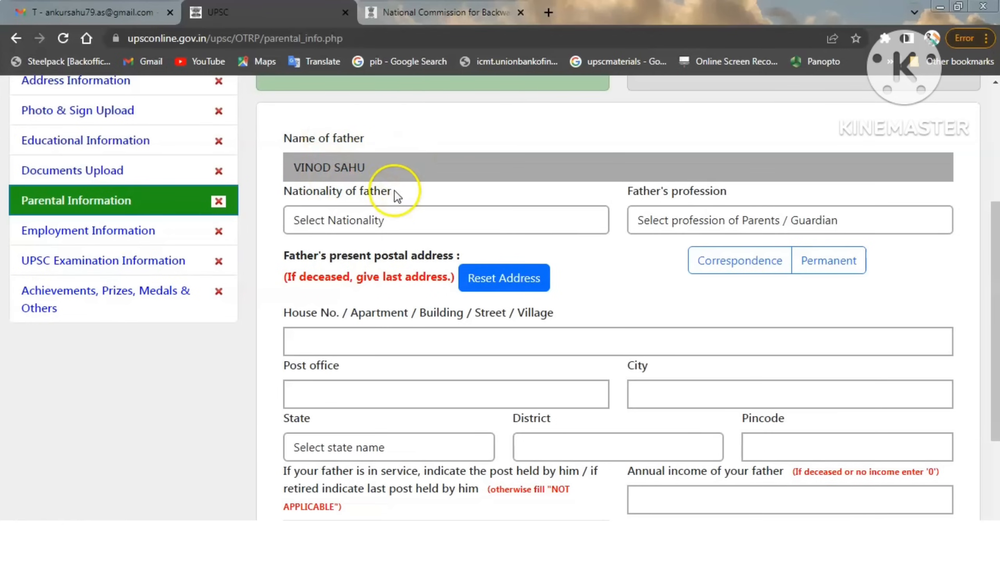
left_click(372, 225)
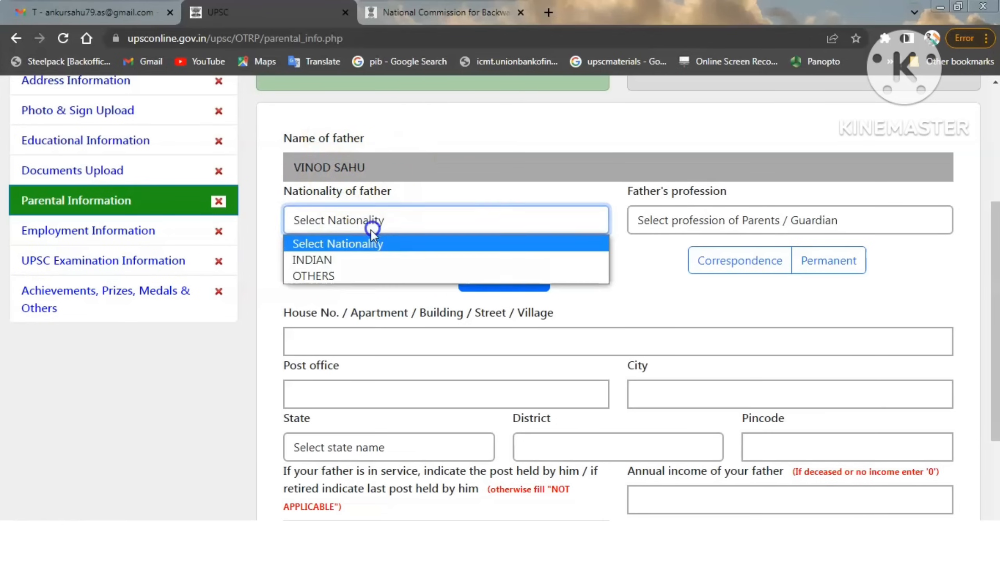
left_click(327, 258)
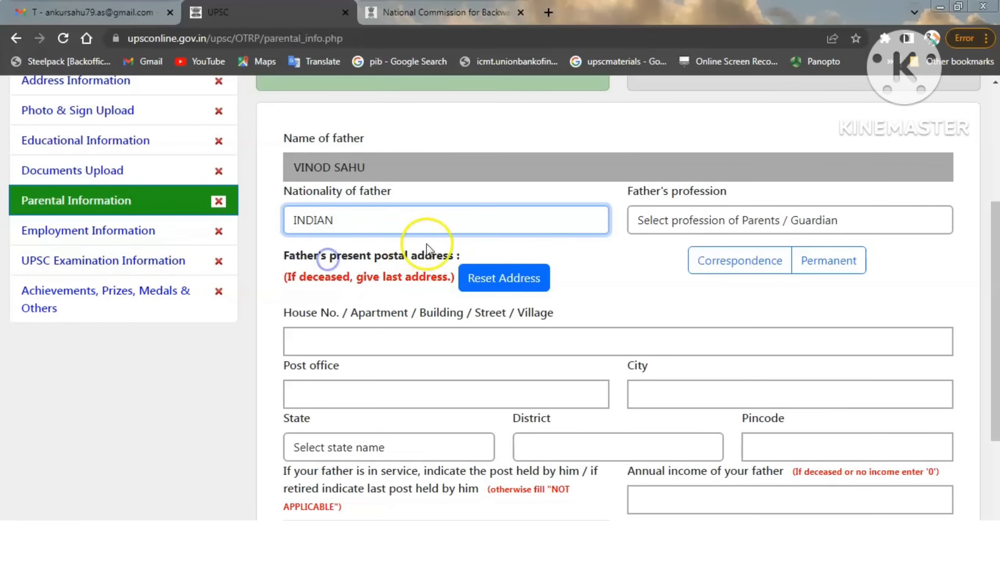
left_click(720, 218)
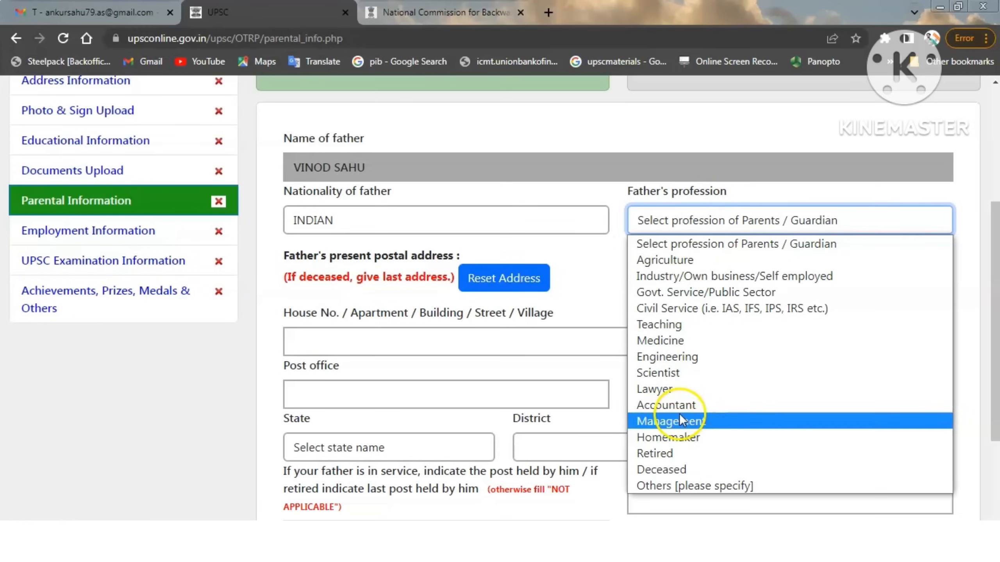
left_click(740, 276)
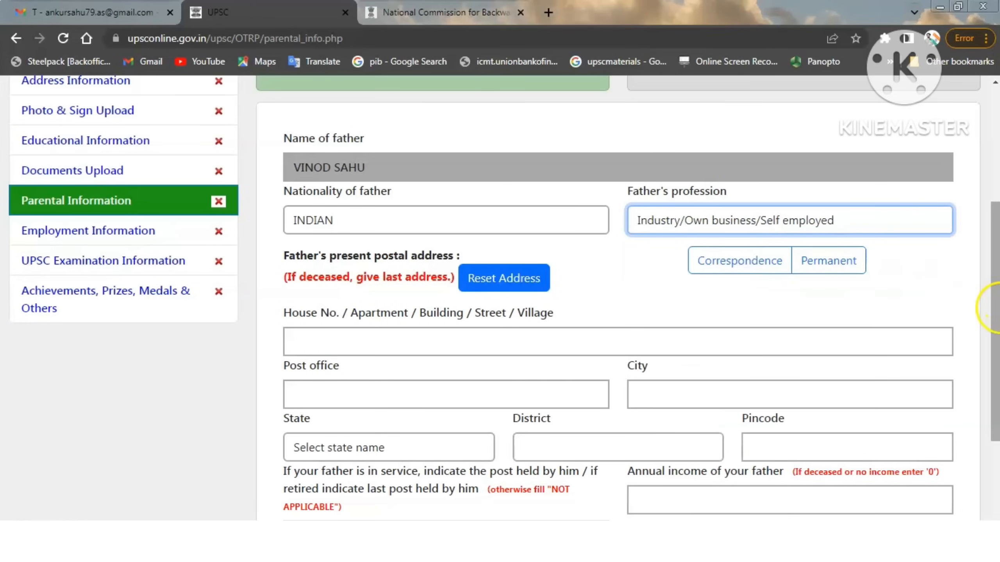
- Fill the father's present postal address from the correspondence address
left_click_drag(995, 309, 996, 342)
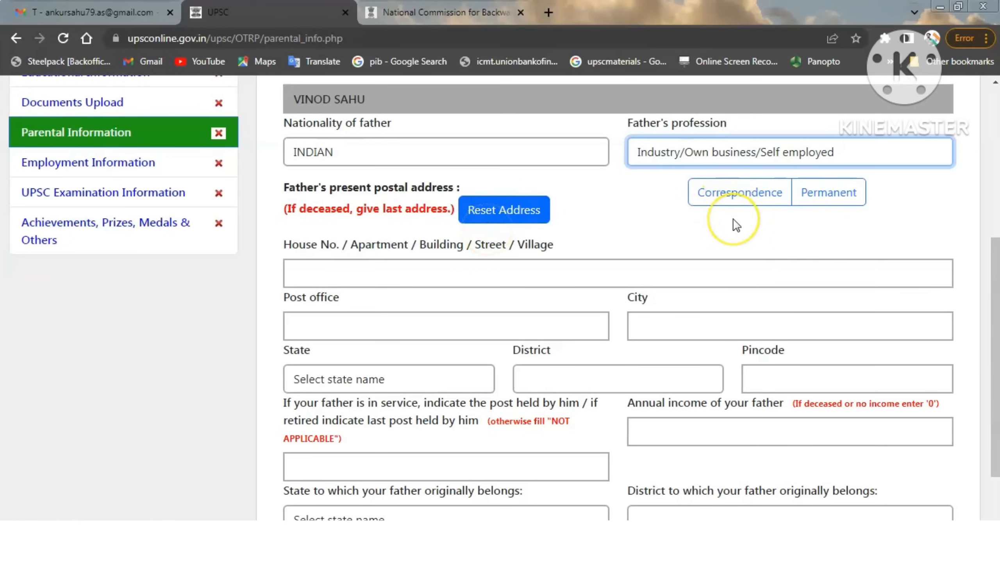
left_click(803, 212)
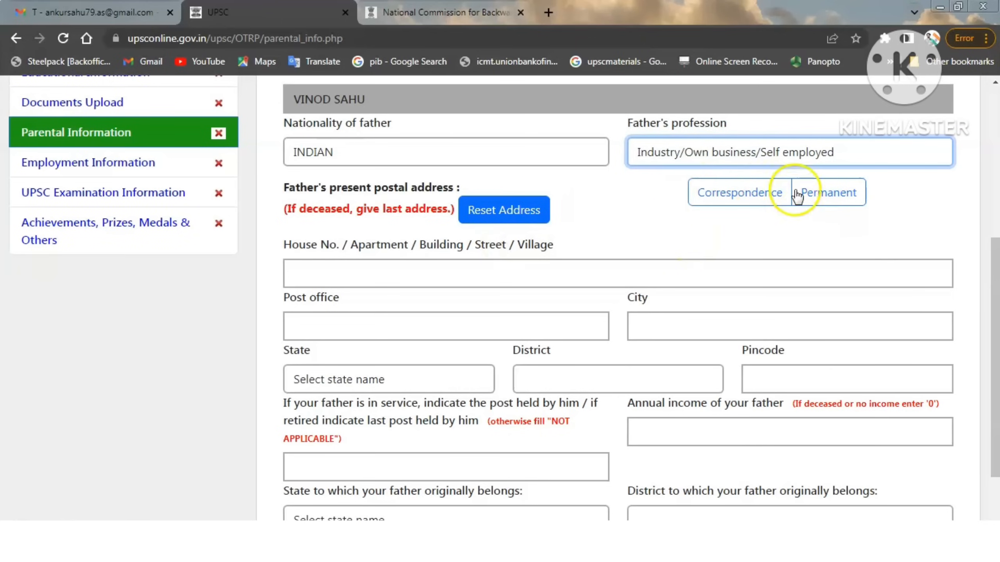
left_click(734, 198)
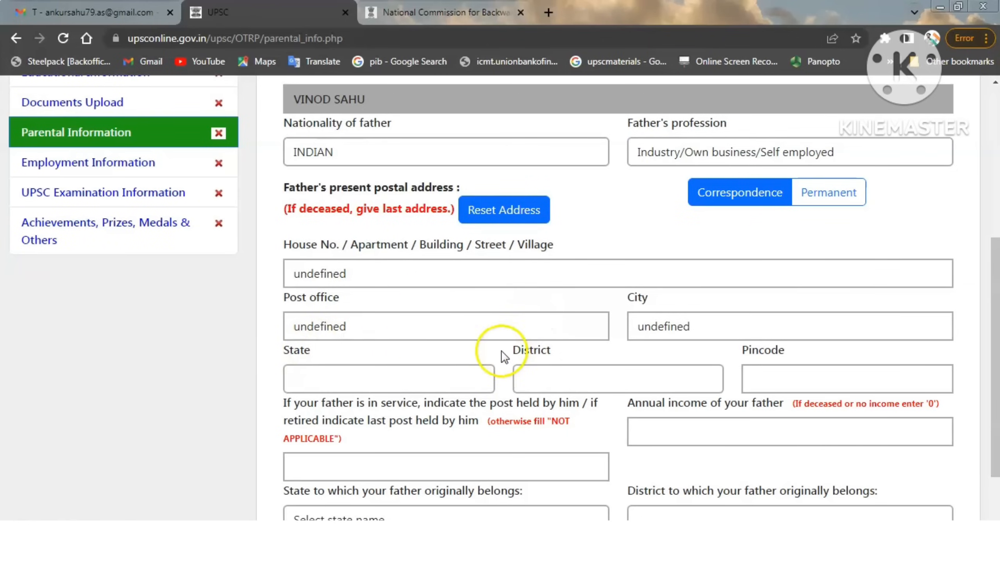
- Set the father's state of origin to Madhya Pradesh and his district of origin to Jabalpur
left_click_drag(995, 328, 995, 372)
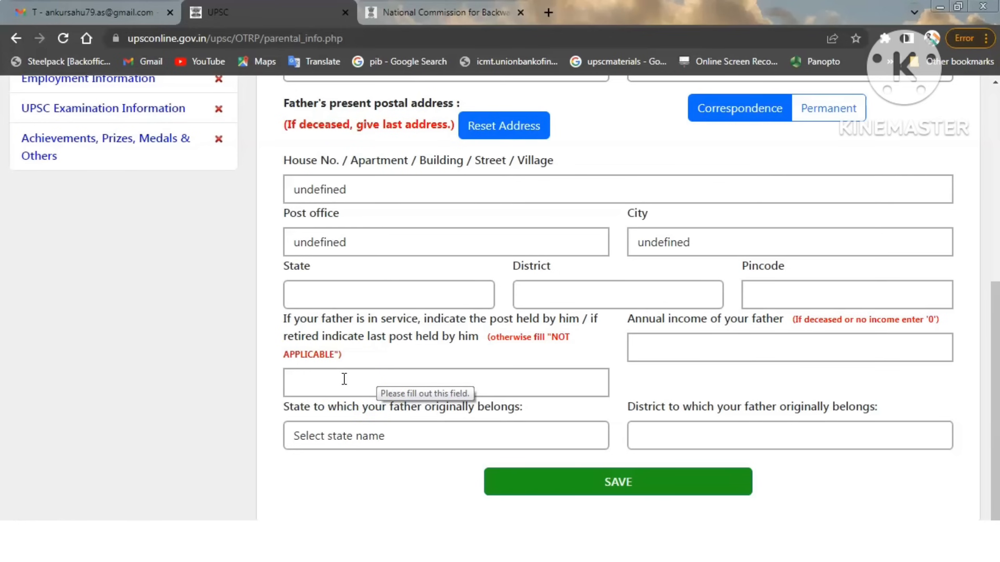
left_click(415, 380)
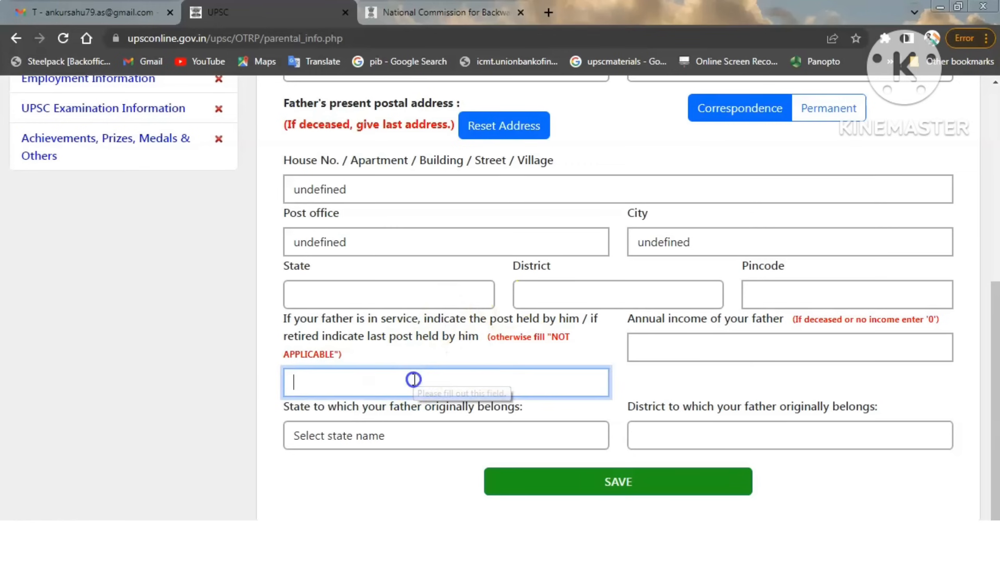
left_click(351, 459)
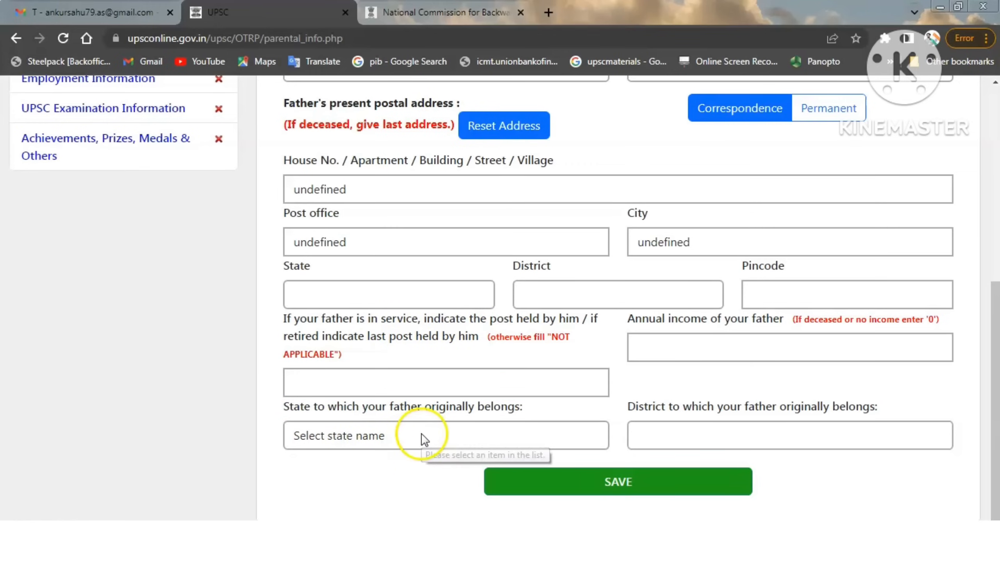
left_click(461, 436)
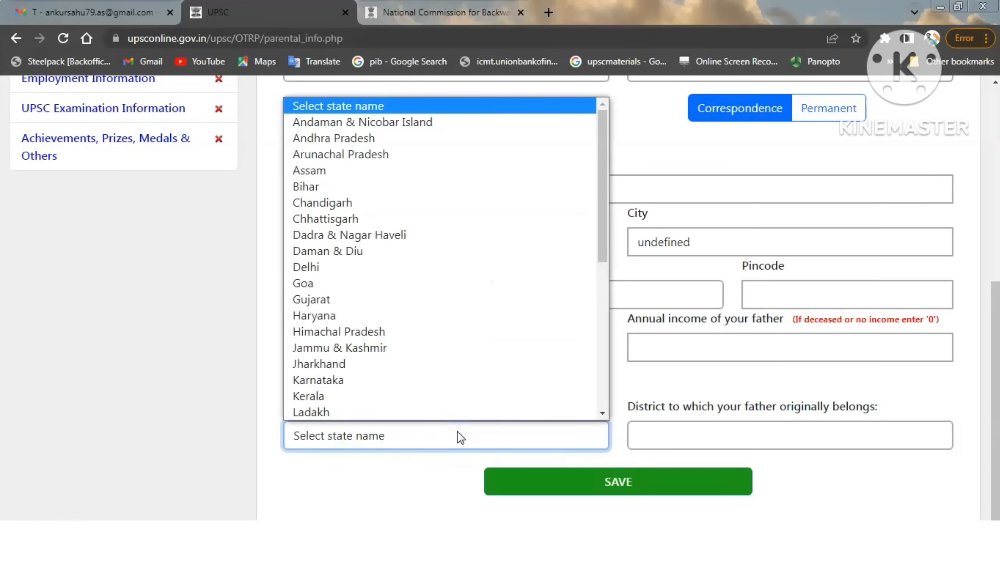
key("m")
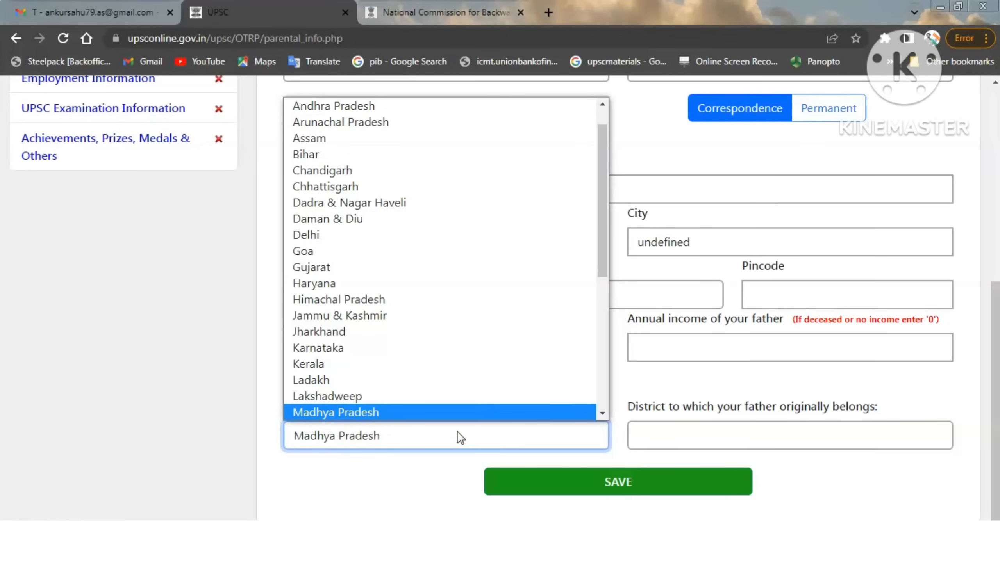
left_click(458, 434)
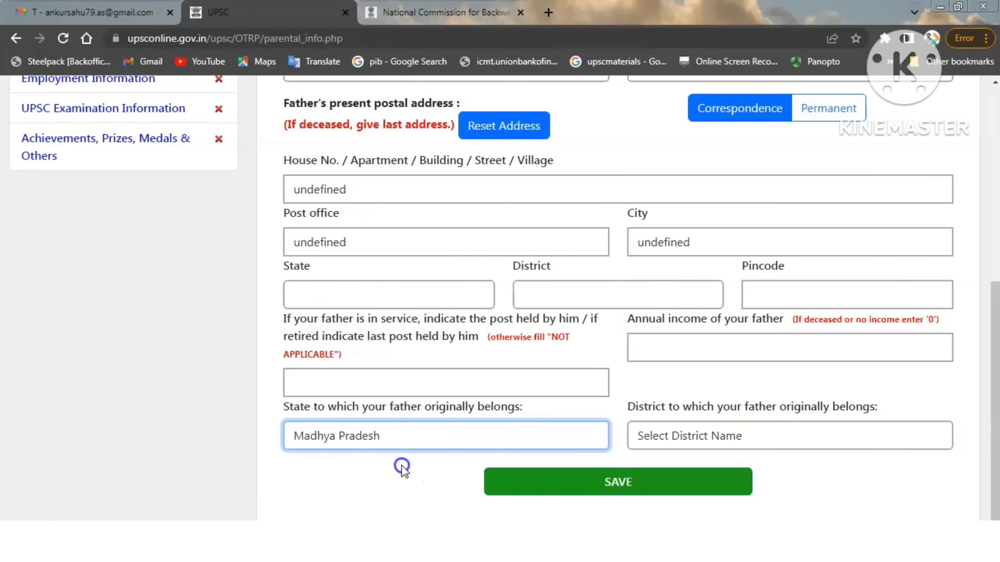
left_click(700, 441)
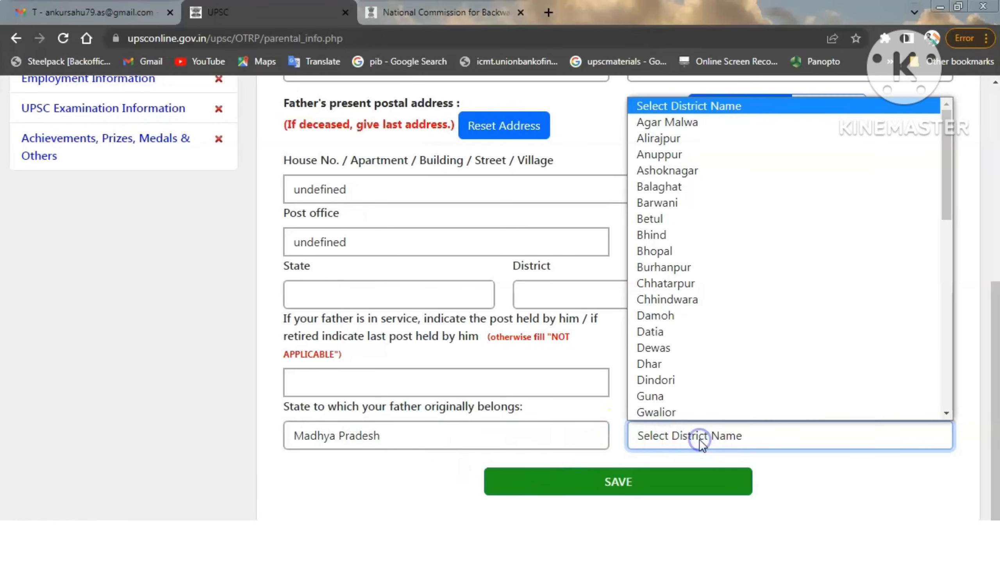
key("j")
left_click(700, 439)
left_click(631, 484)
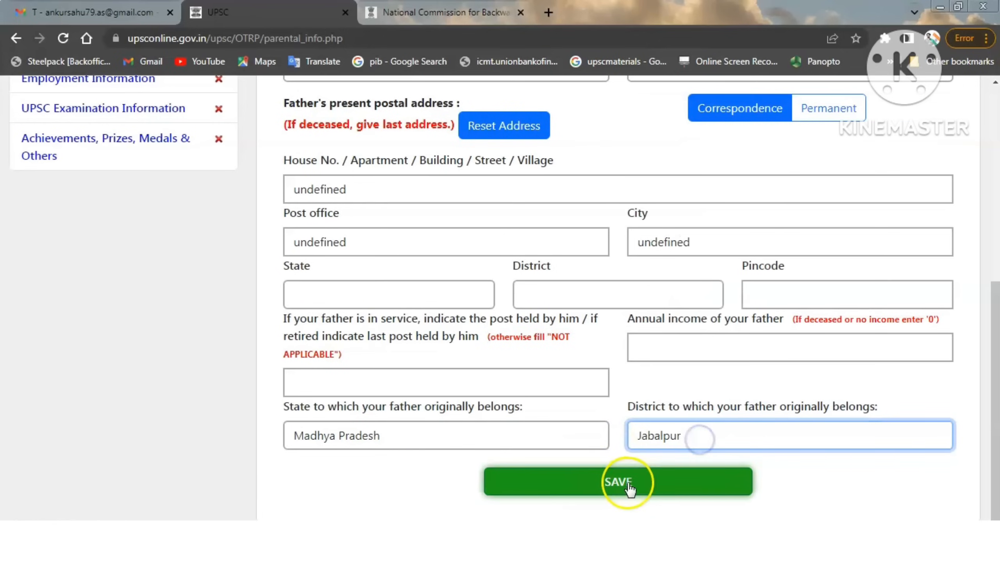
- In the mother's information, set nationality to INDIAN and profession to Homemaker, and use the father's address as her postal address
scroll(982, 315, "up", 5)
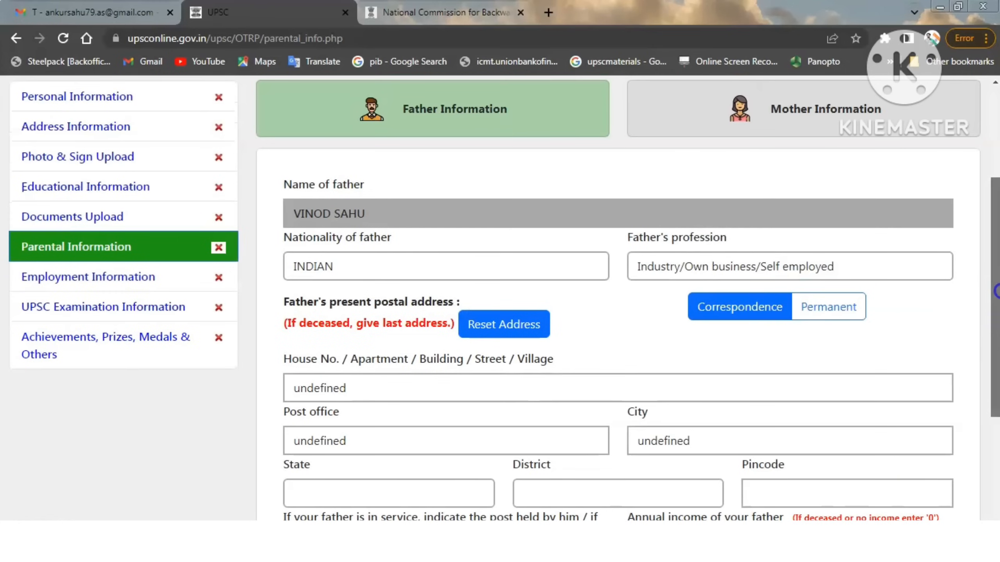
scroll(888, 203, "up", 4)
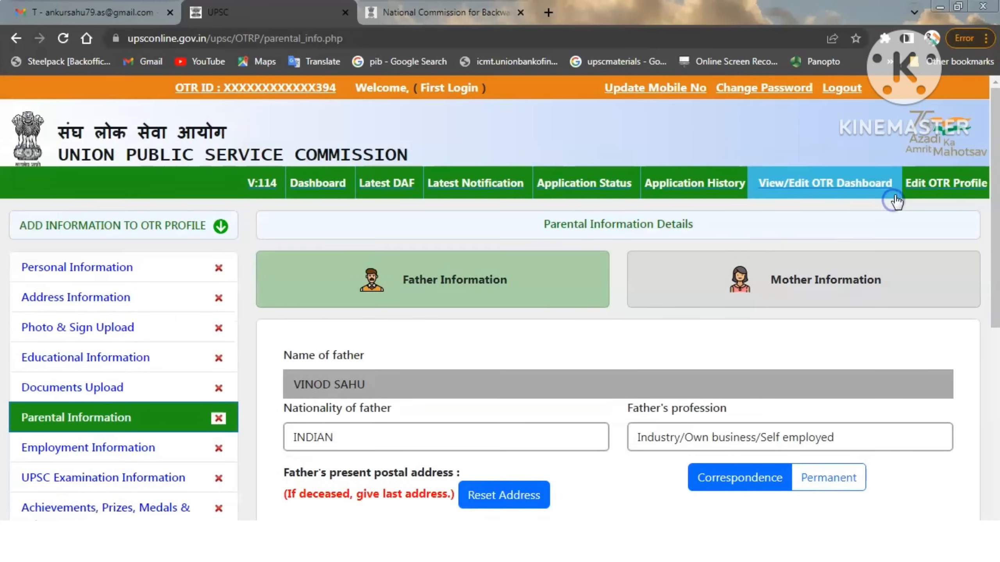
left_click(785, 292)
scroll(994, 290, "down", 4)
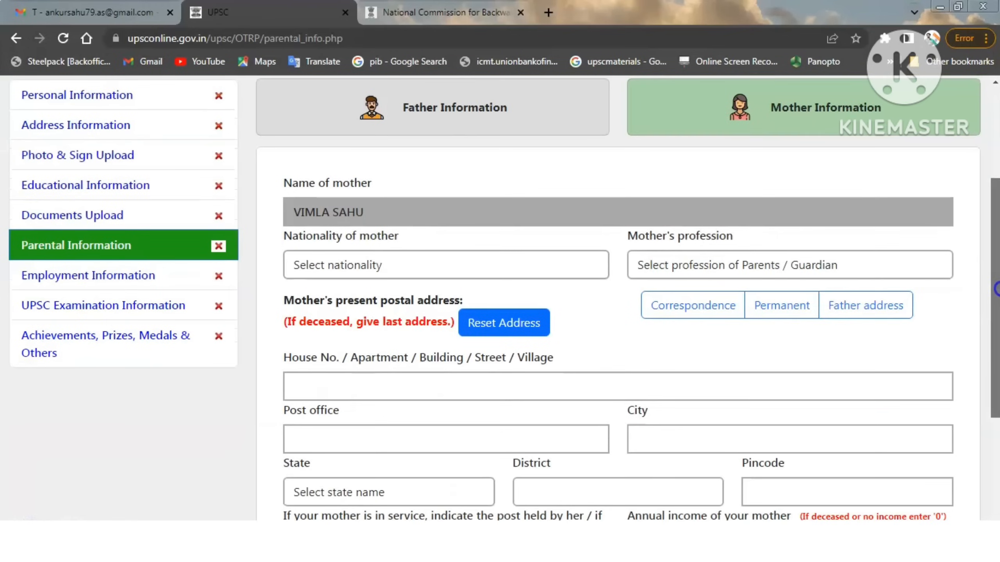
scroll(994, 289, "down", 3)
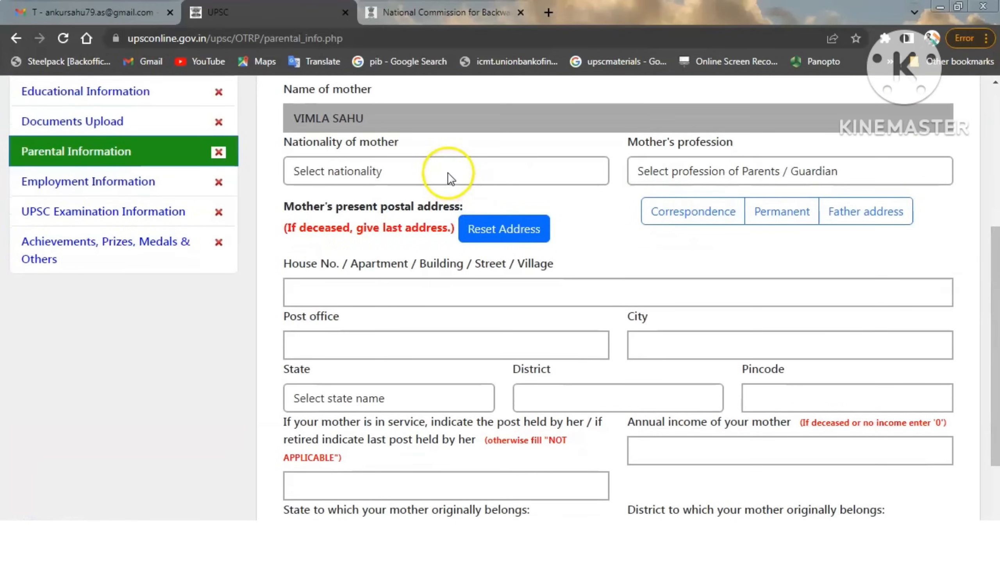
left_click(450, 180)
left_click(397, 209)
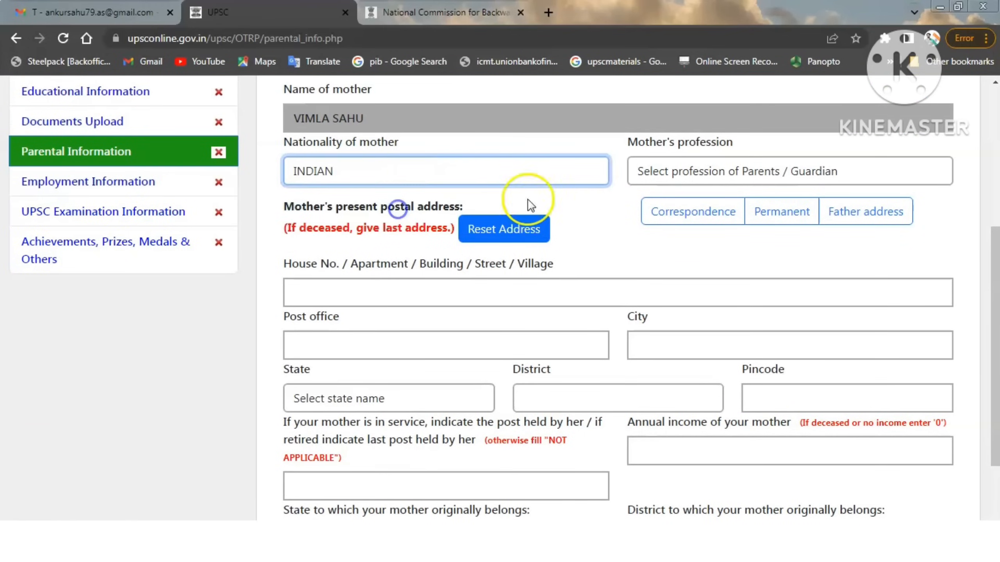
left_click(705, 170)
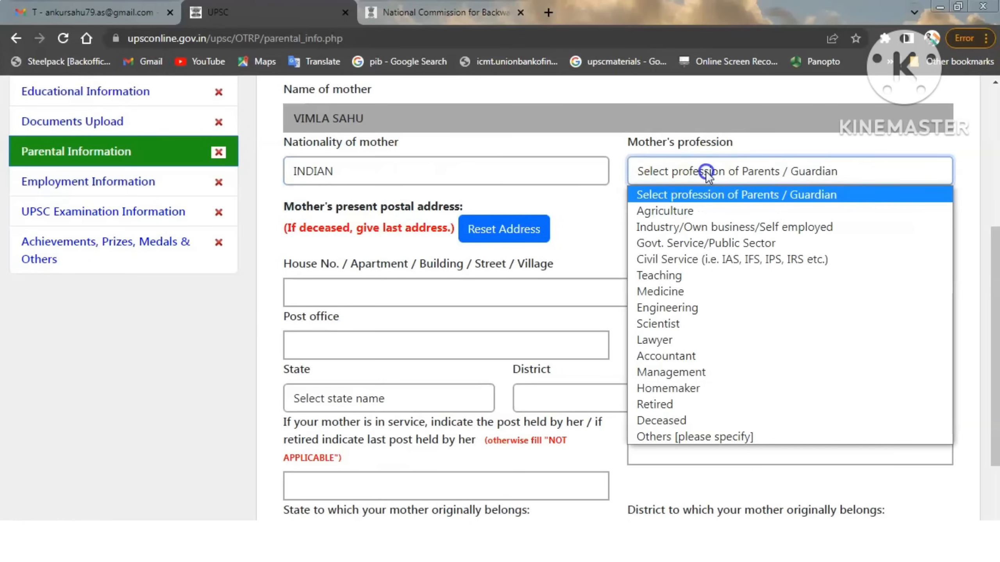
left_click(677, 387)
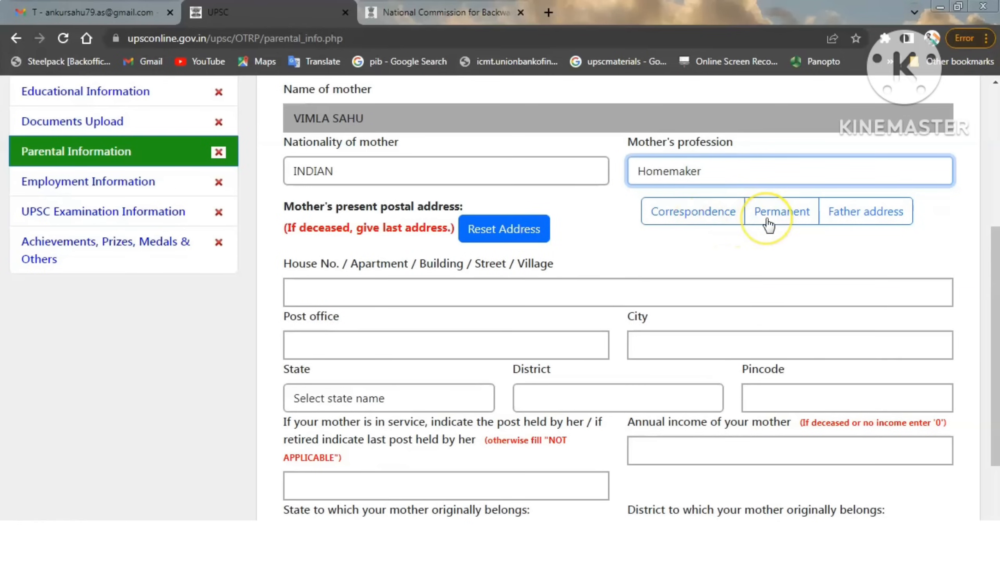
left_click(863, 218)
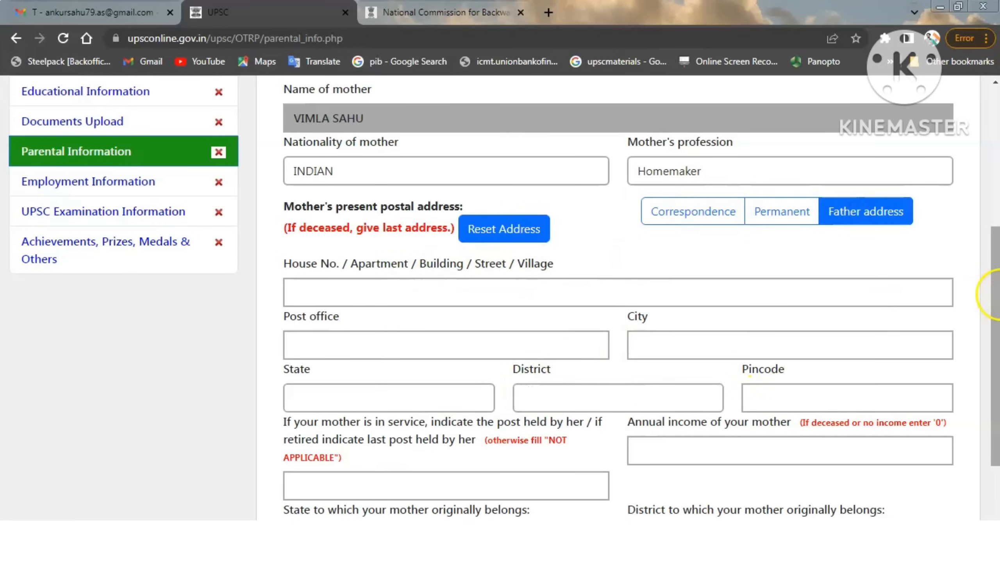
- Set the mother's state of origin to Madhya Pradesh and her district of origin to Jabalpur
left_click_drag(993, 294, 996, 370)
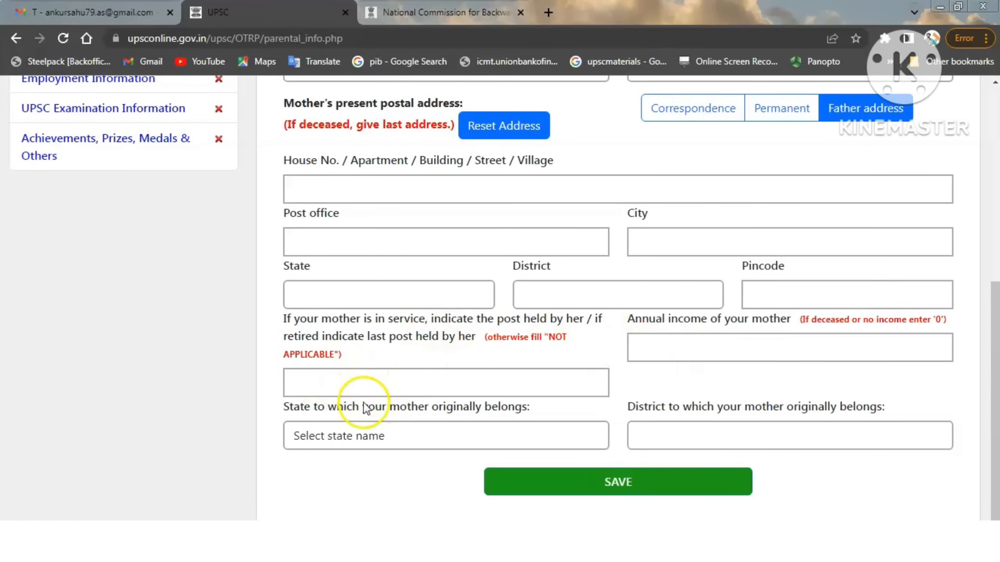
left_click(390, 436)
key("m")
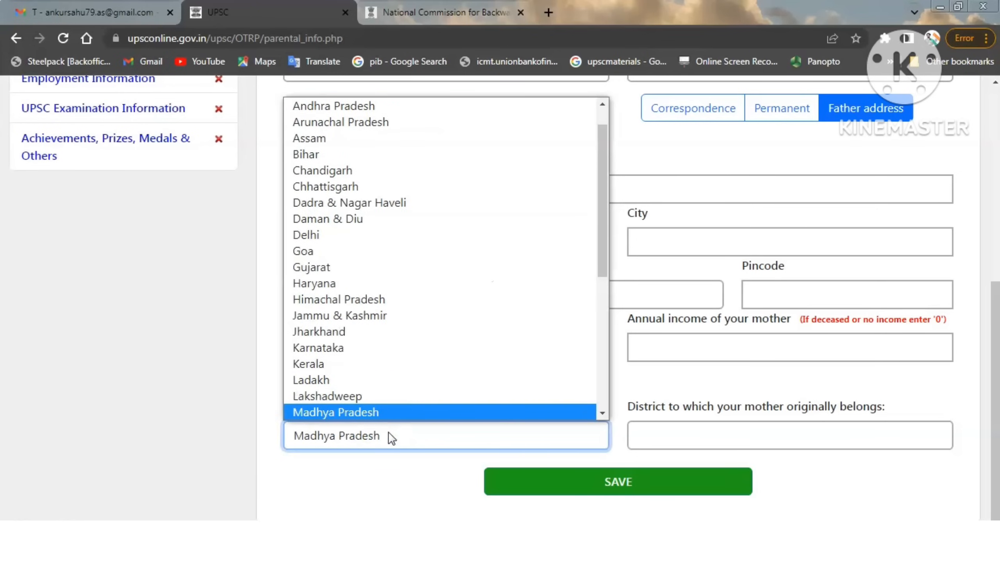
left_click(390, 437)
left_click(763, 445)
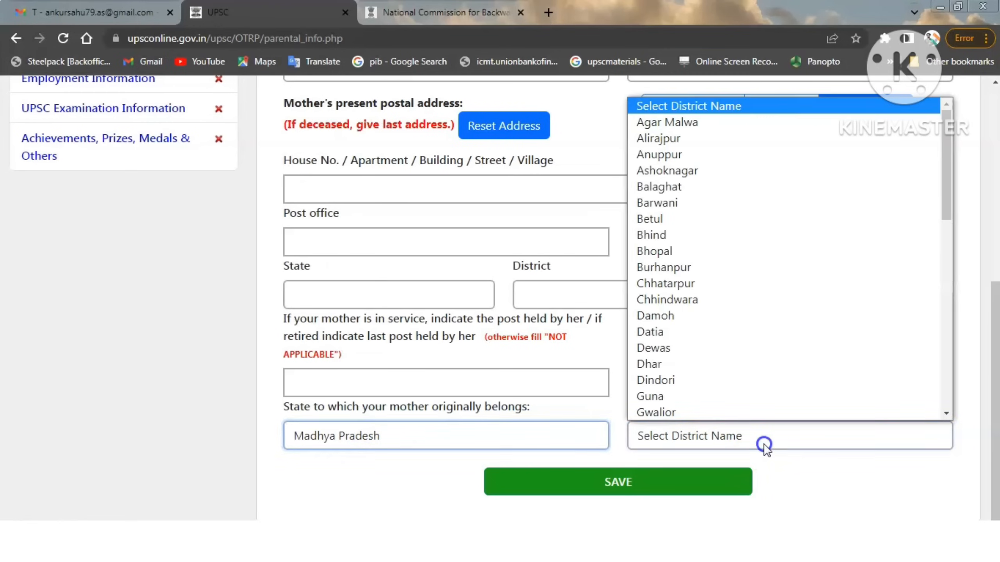
key("j")
left_click(764, 443)
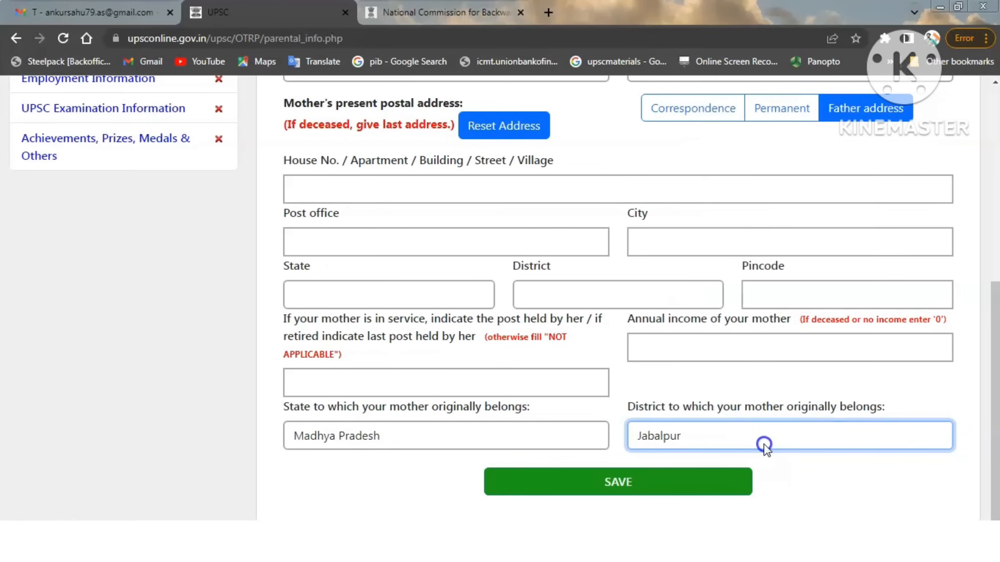
left_click(821, 483)
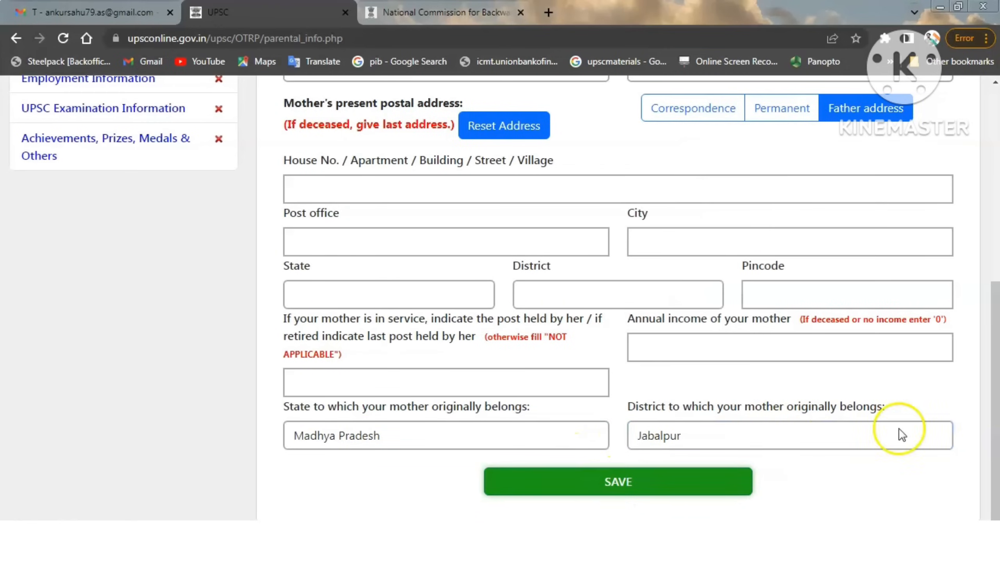
- Open the Employment Information section of the OTR profile
left_click_drag(994, 435, 996, 358)
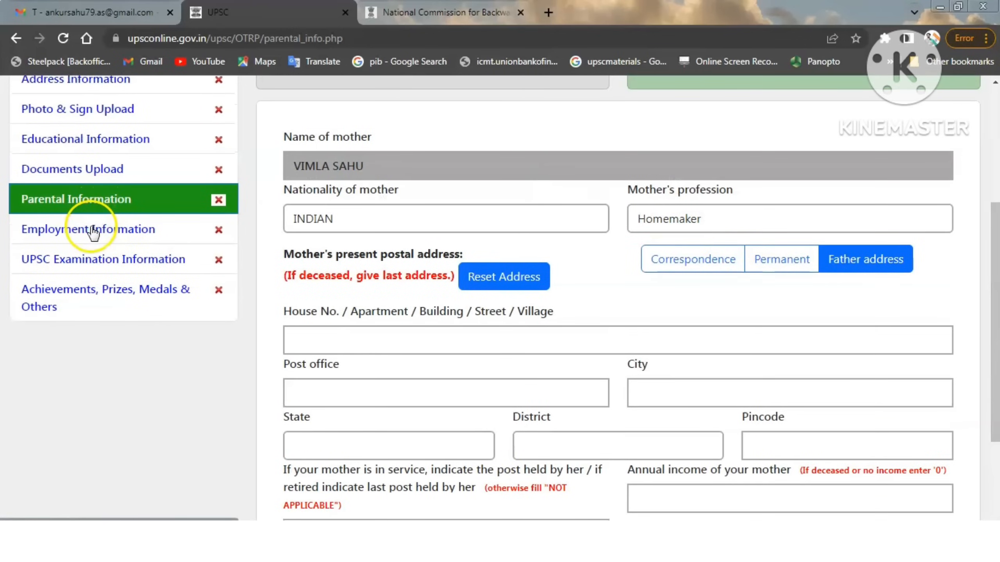
left_click(129, 233)
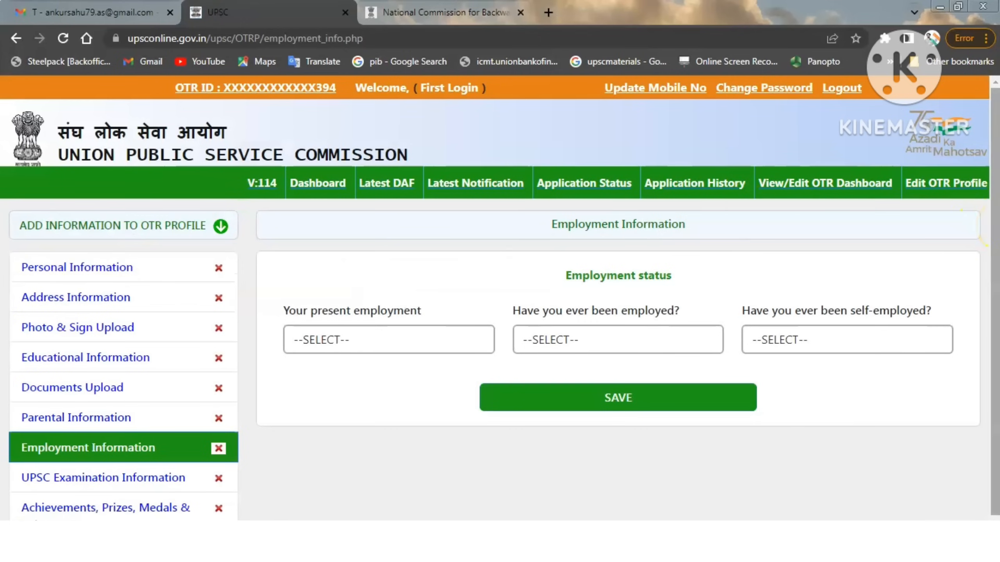
- Set present employment to Not Employed, answer NO to ever being employed and ever being self-employed, and save the employment information
left_click_drag(997, 222, 998, 283)
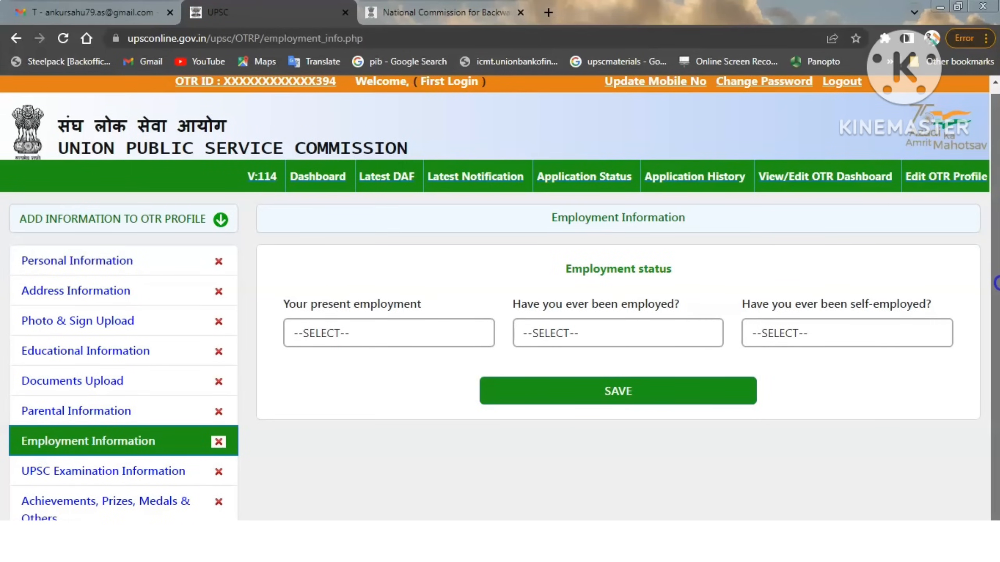
left_click(381, 335)
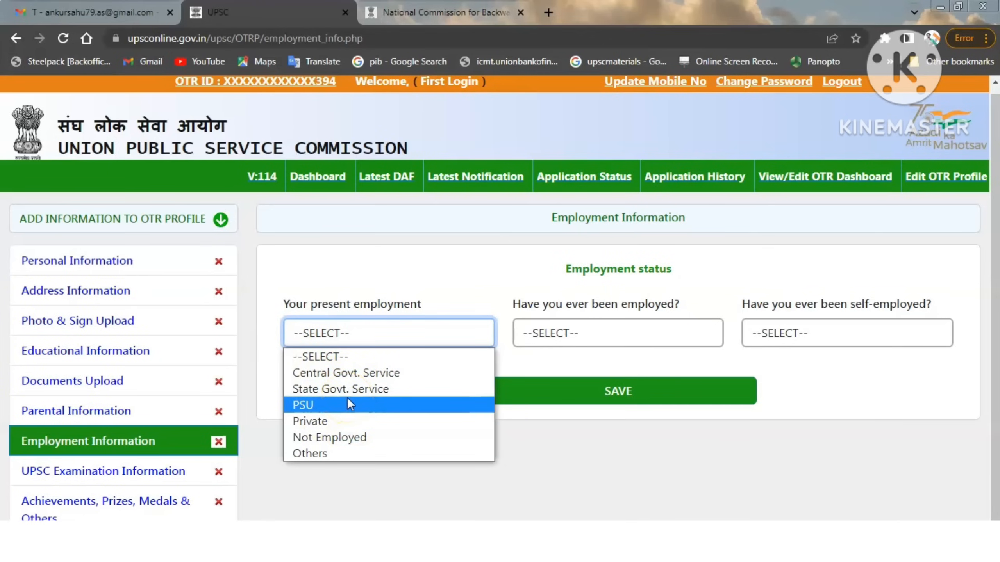
left_click(336, 438)
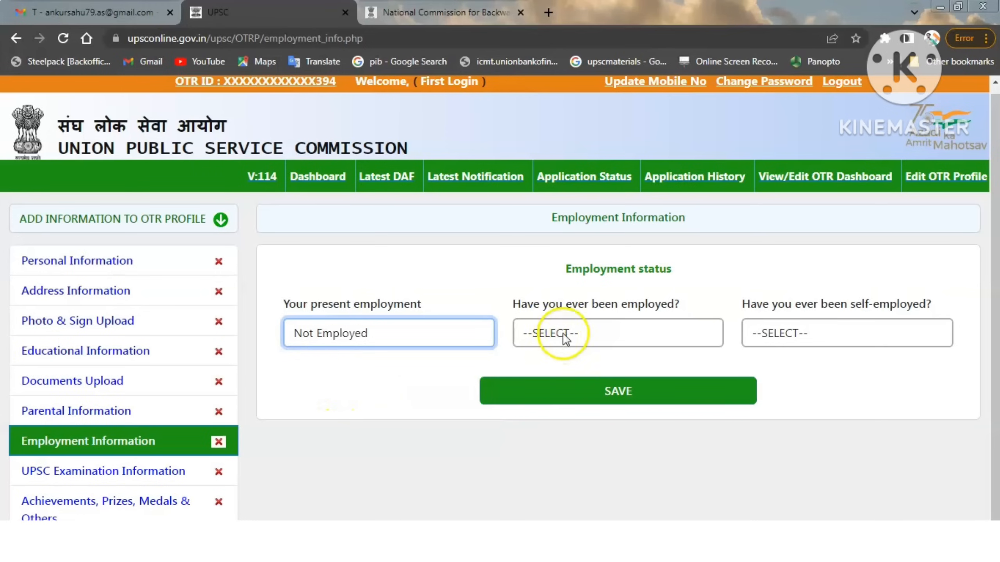
left_click(616, 332)
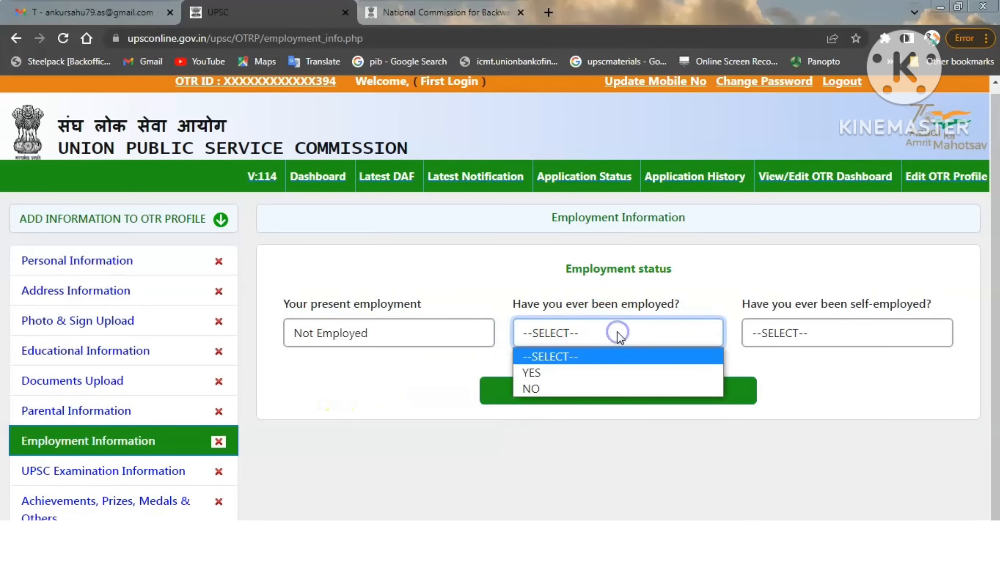
left_click(567, 387)
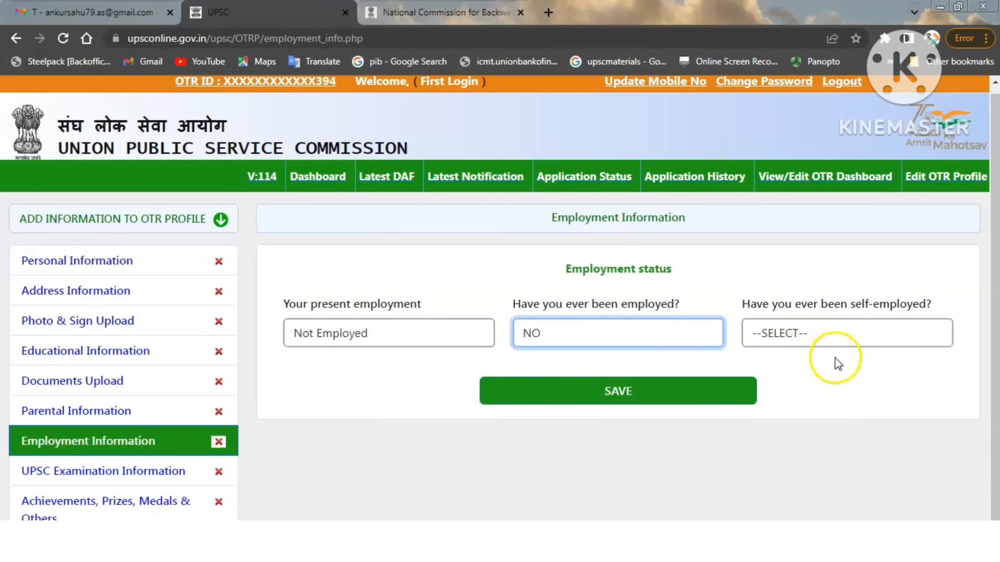
left_click(842, 334)
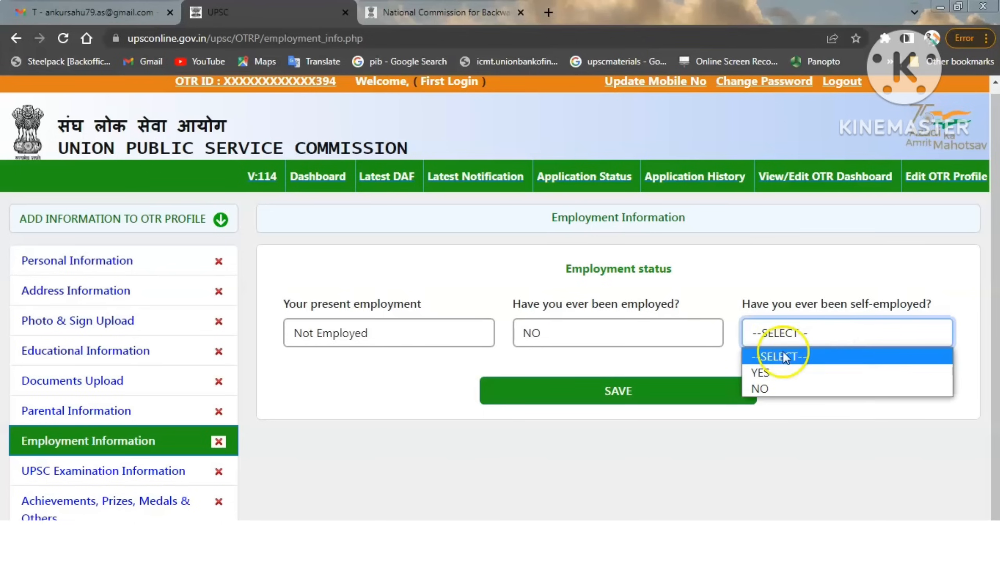
left_click(784, 388)
left_click(627, 392)
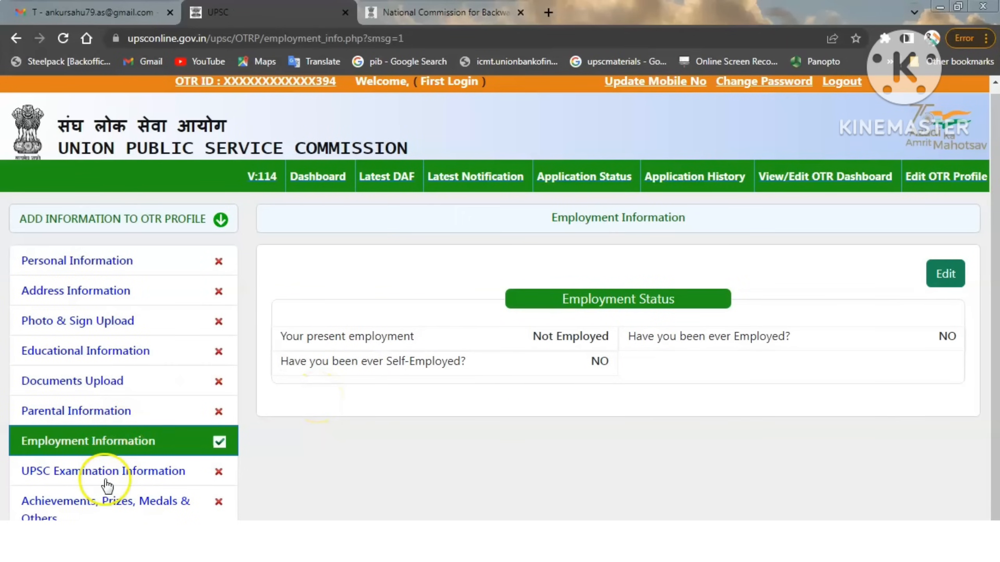
- In UPSC Examination Information, answer NO to ever being debarred by the UPSC and YES to having appeared in previous UPSC examinations
left_click(124, 471)
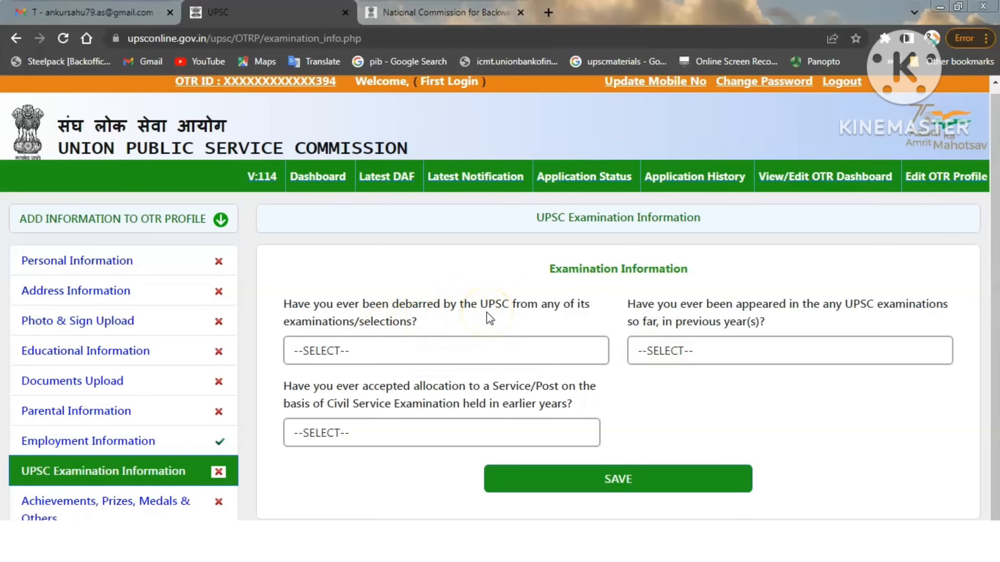
left_click(380, 346)
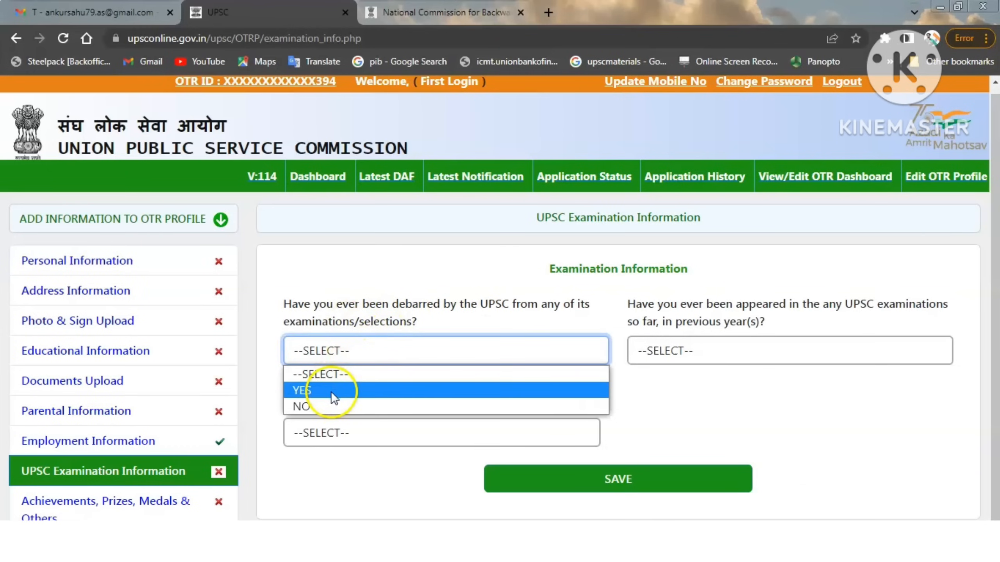
left_click(319, 405)
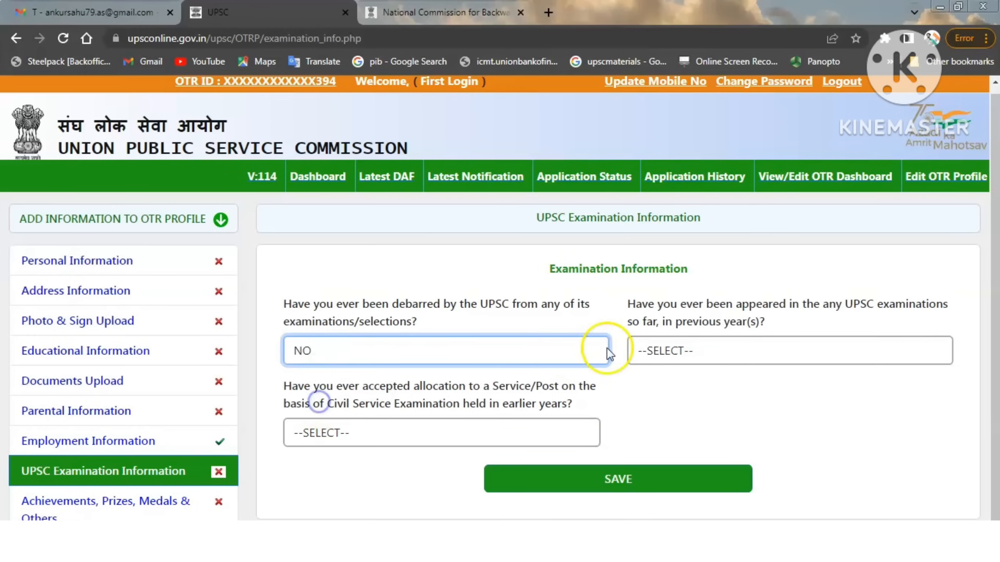
left_click(768, 352)
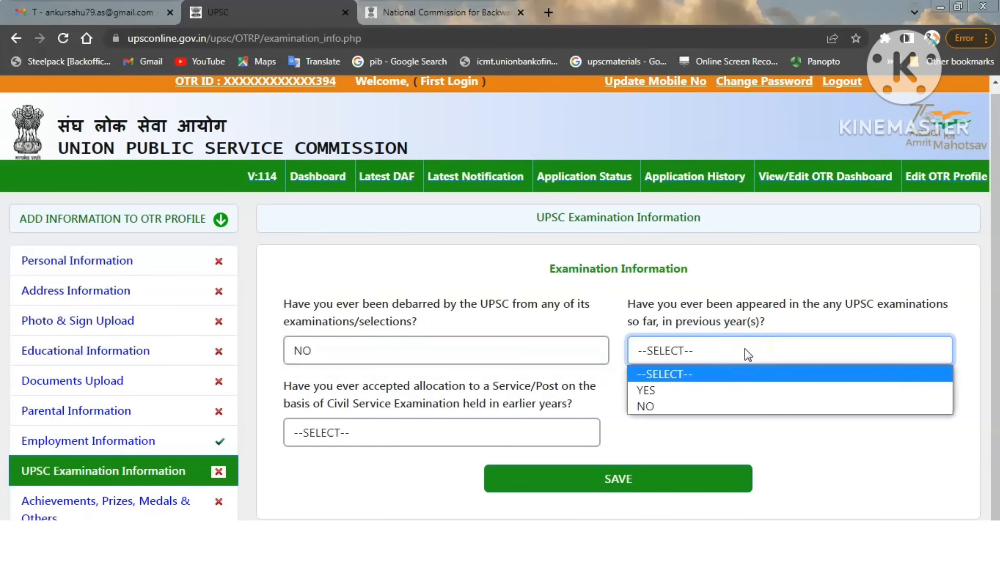
left_click(658, 390)
- Set the appeared examination to Civil Services (Preliminary) Examination and the number of appearances to 2
scroll(994, 354, "down", 1)
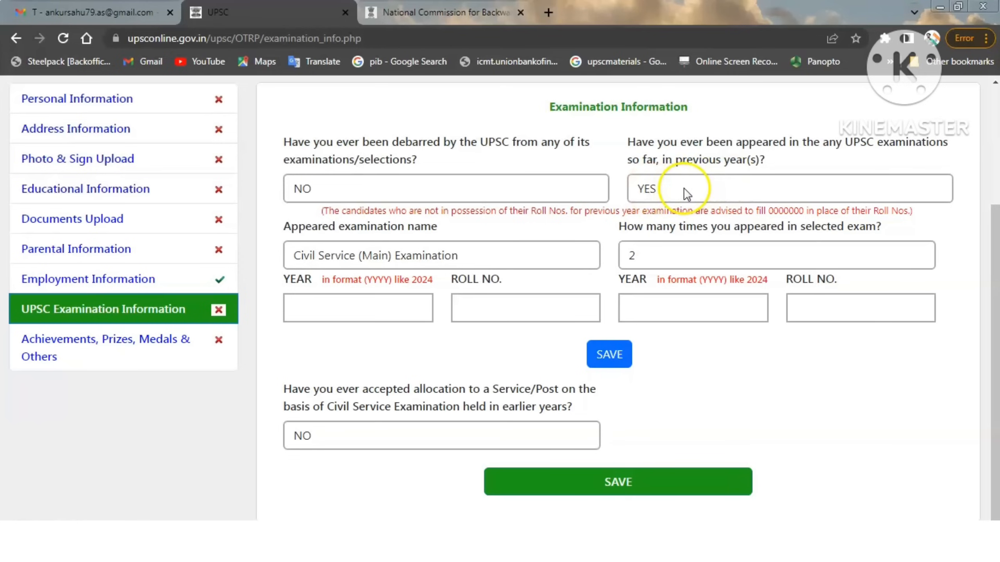
left_click(370, 257)
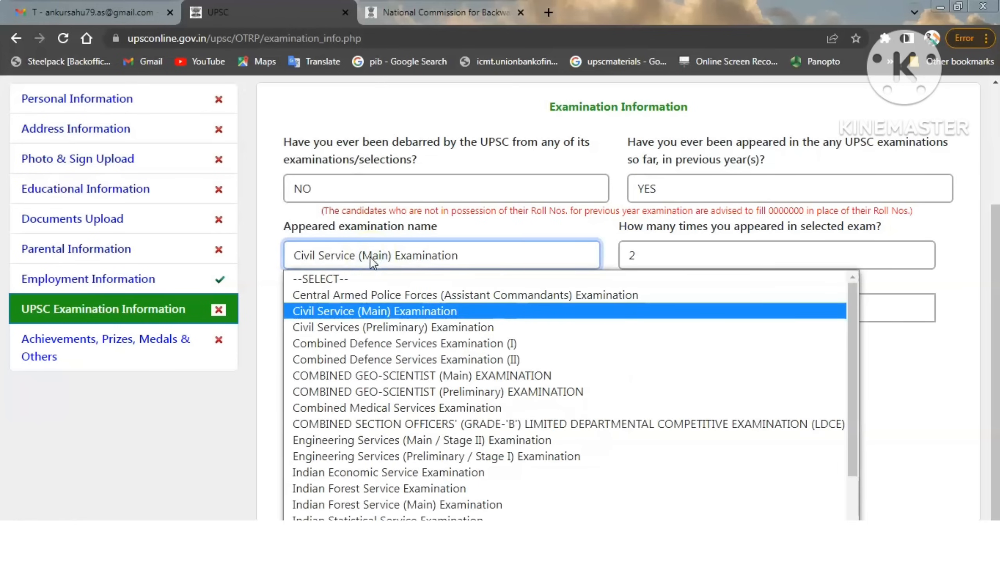
left_click(381, 327)
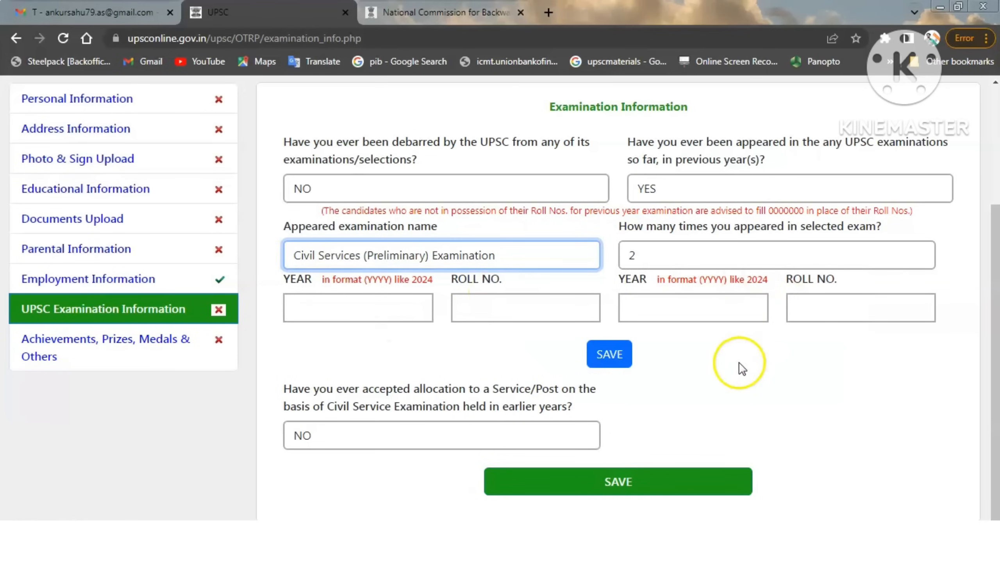
left_click(673, 260)
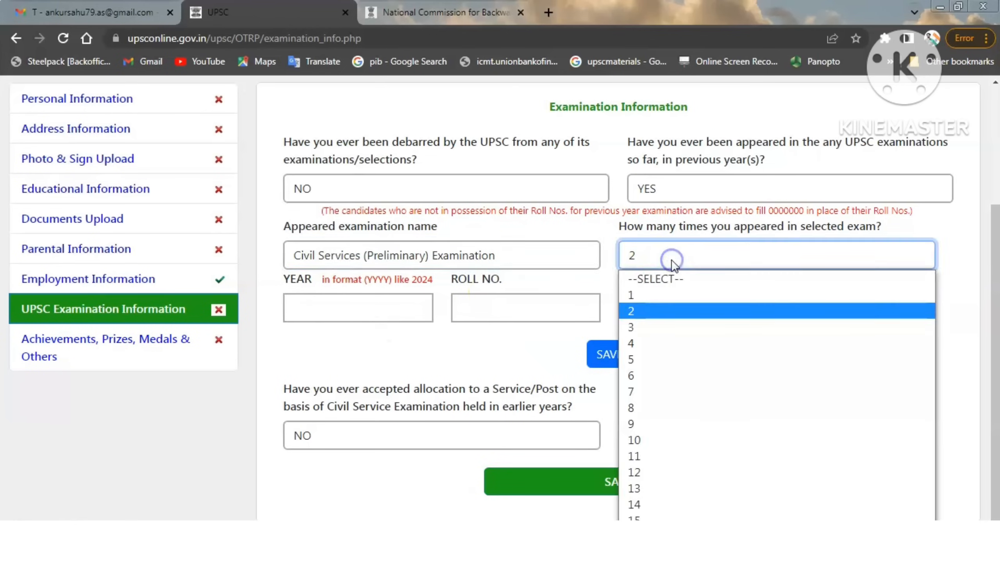
left_click(644, 311)
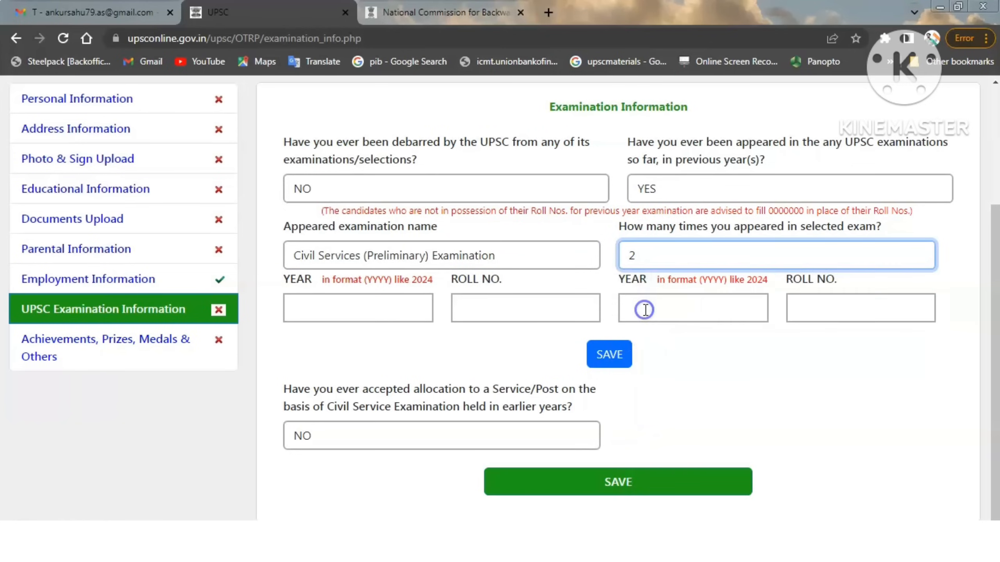
- Try 1 as the number of appearances in the selected exam, and set it back to 2
left_click(658, 256)
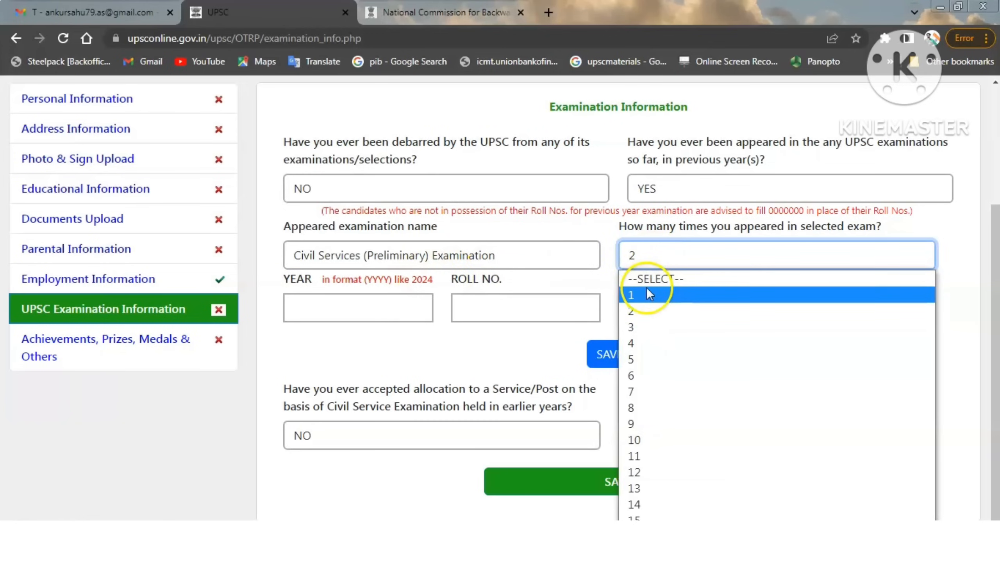
left_click(647, 287)
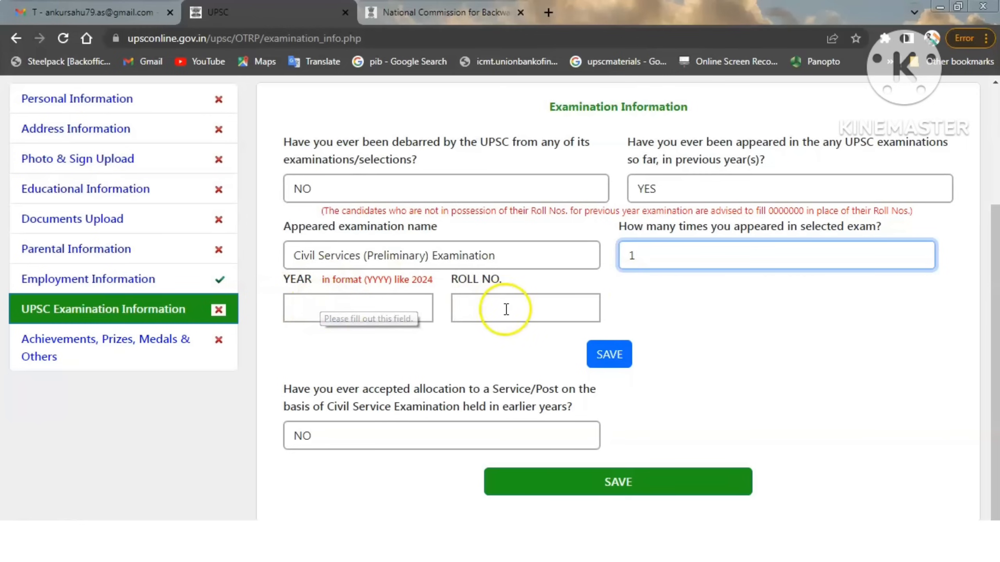
left_click(694, 259)
left_click(659, 311)
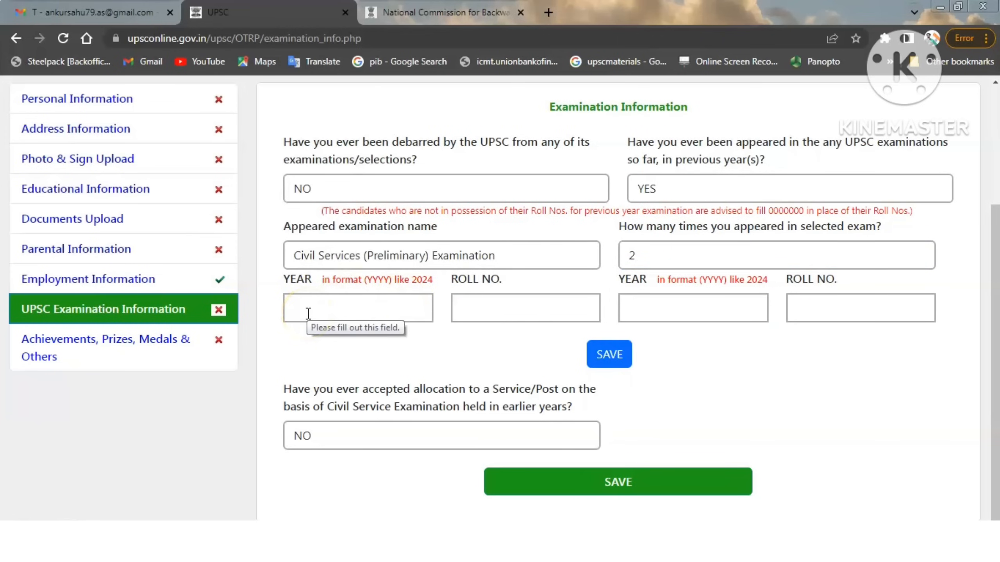
- Check the note on what to fill in when the roll number of a previous examination is not available
left_click(473, 293)
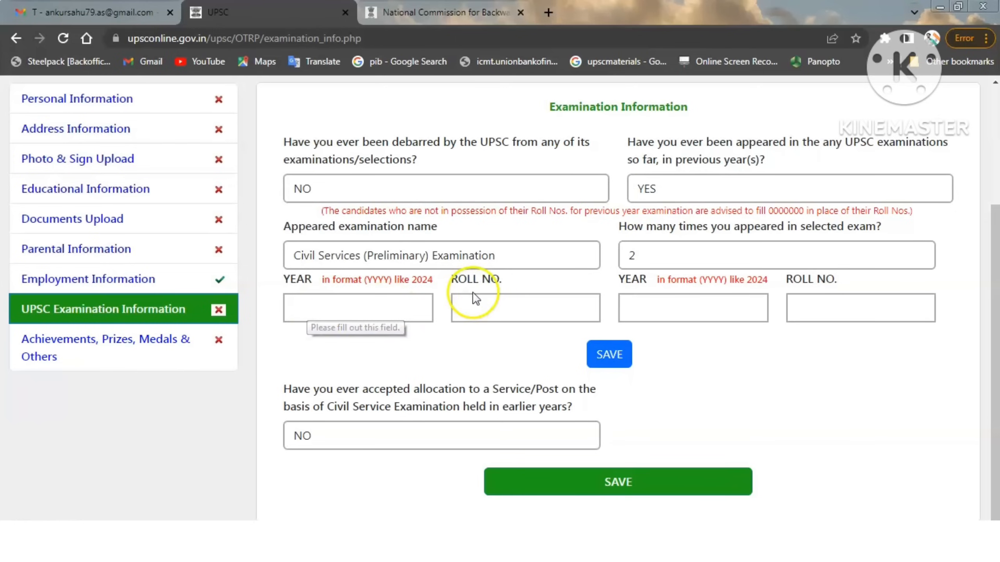
left_click(492, 308)
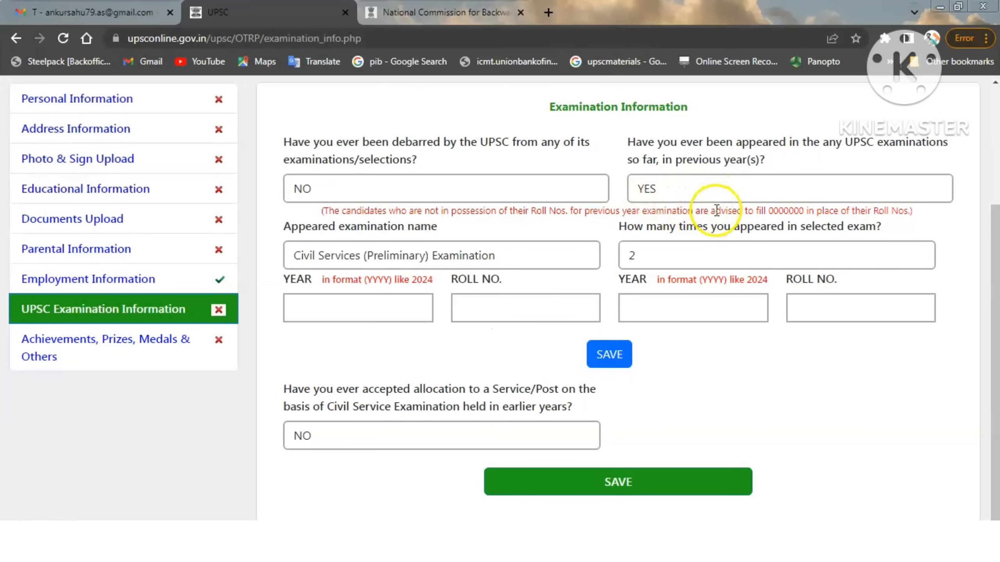
left_click_drag(715, 210, 816, 210)
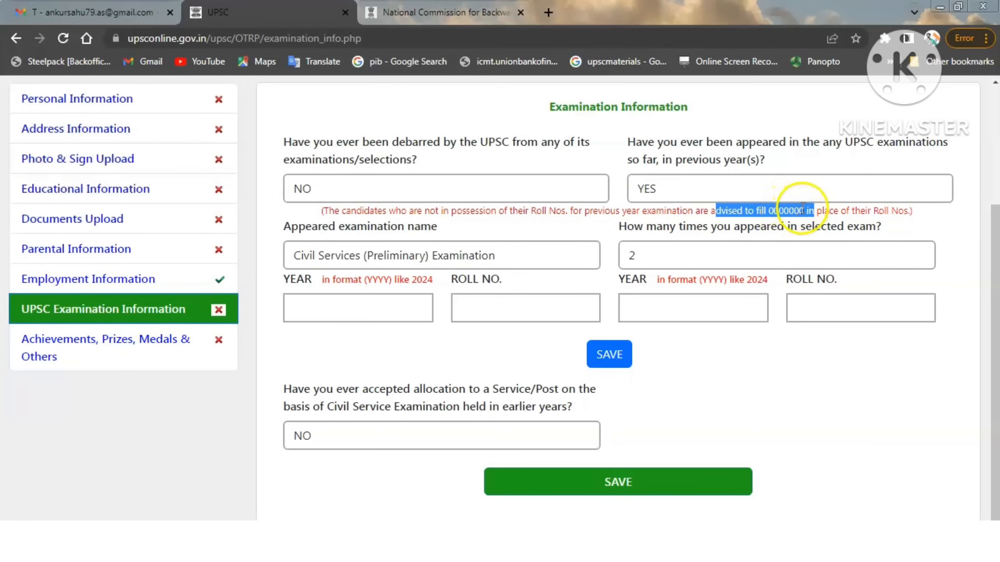
left_click(802, 209)
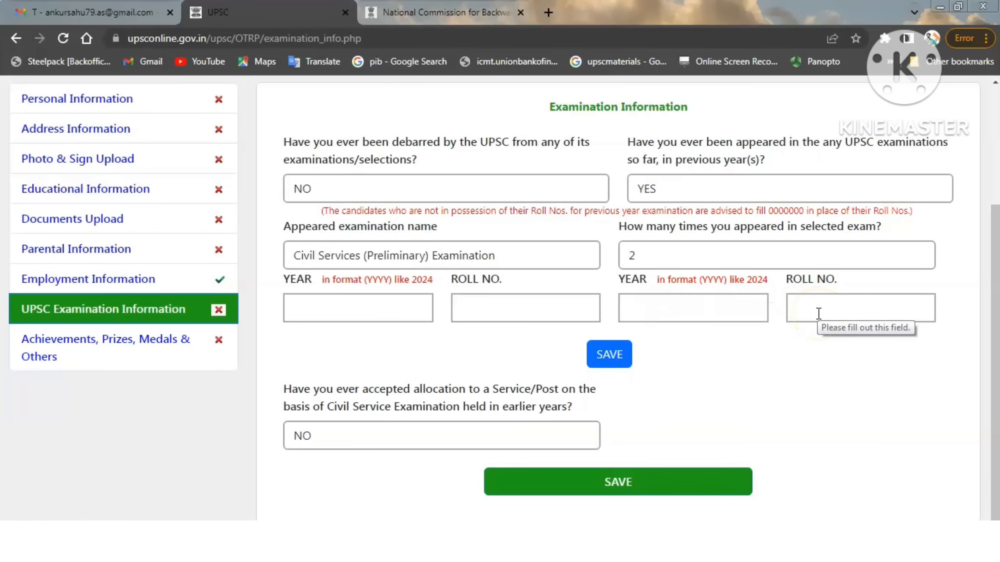
- Try 3 as the number of appearances to show the year and roll number fields for three attempts
left_click(709, 254)
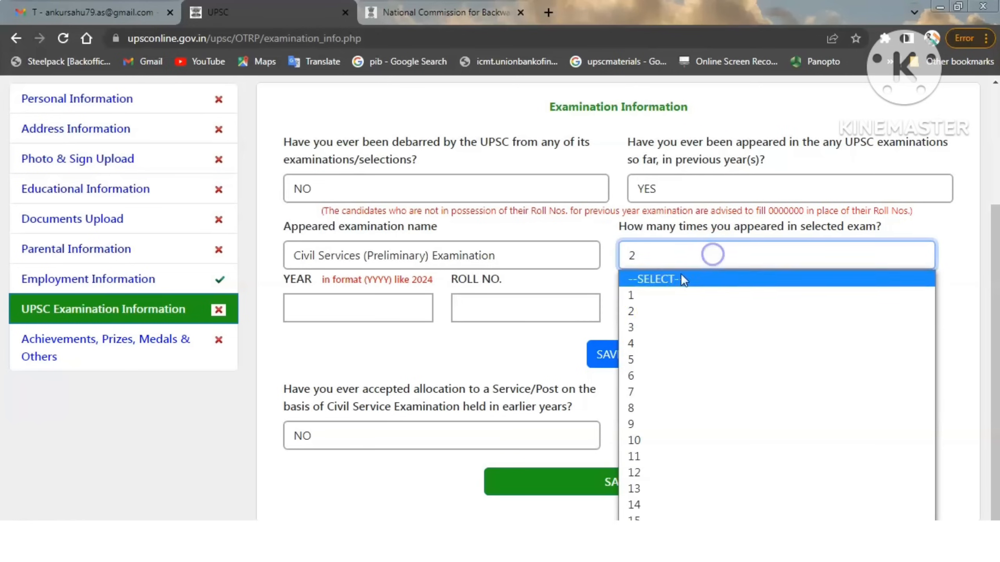
left_click(642, 327)
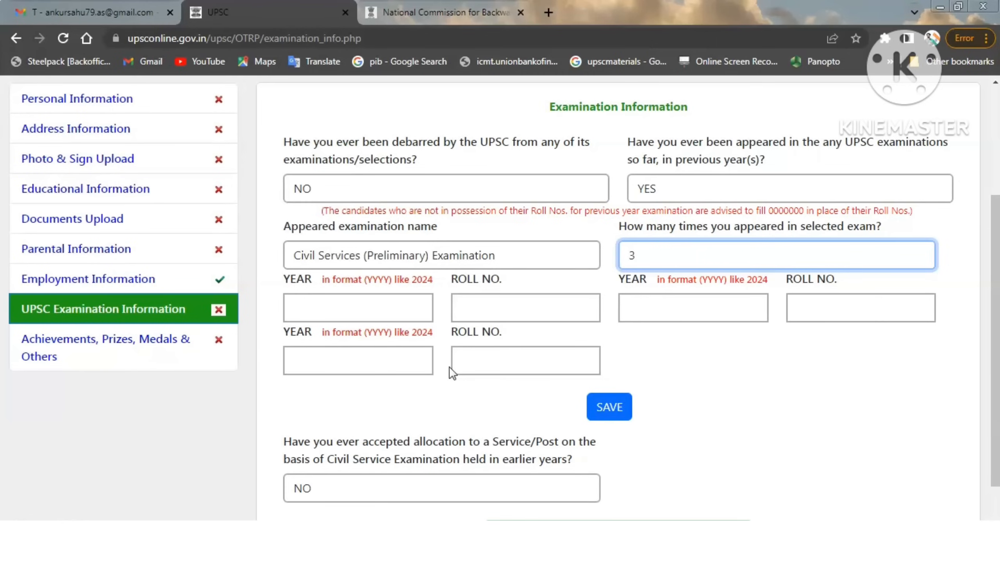
left_click(696, 361)
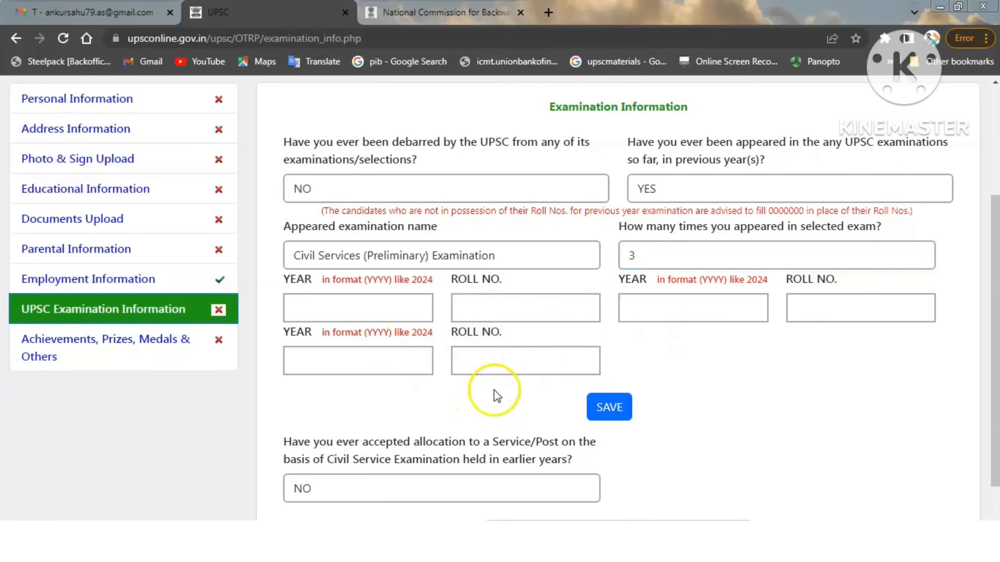
- Save one Civil Services (Preliminary) appearance for 2021 with roll number 0000000, and save the examination information
left_click(608, 411)
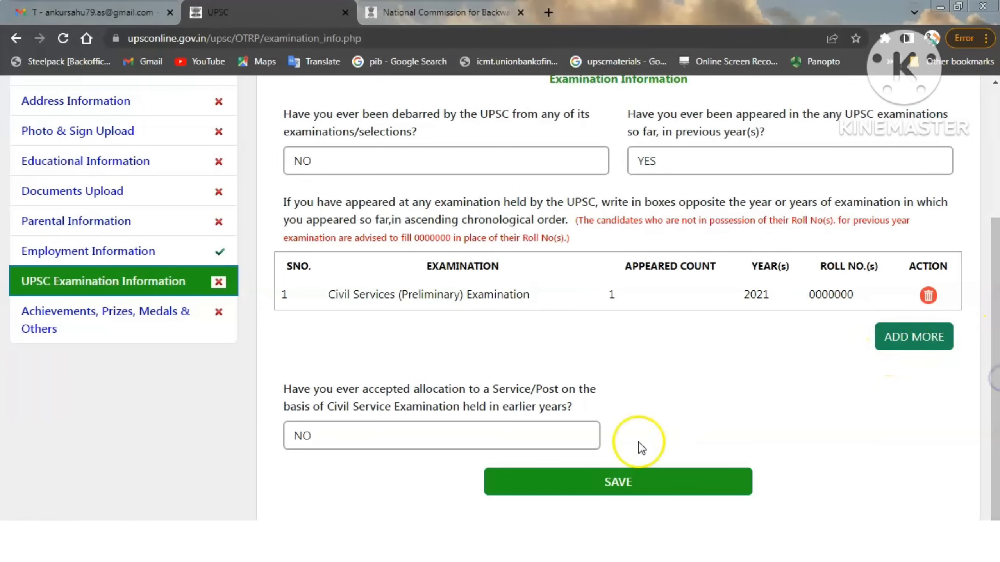
left_click(629, 480)
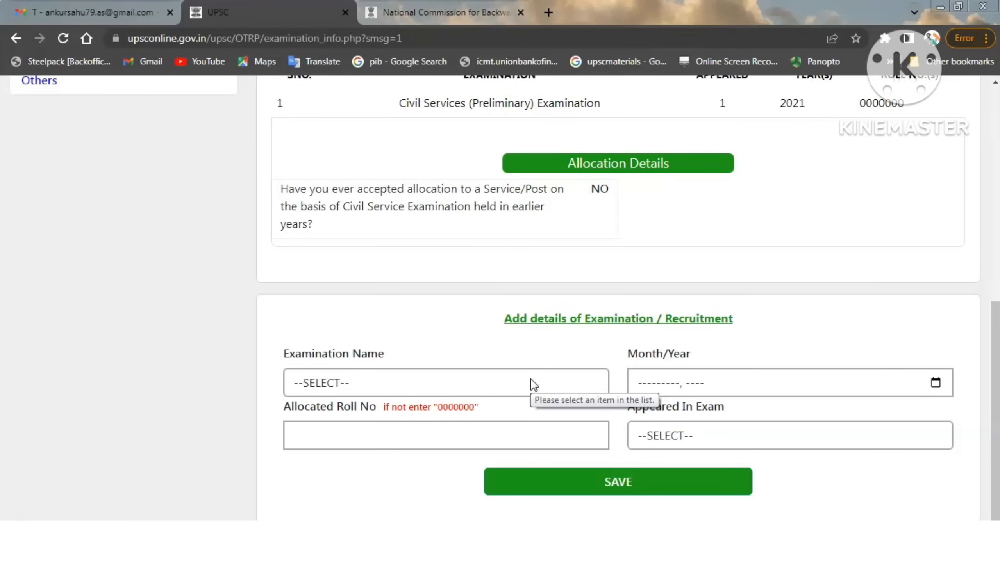
- In the additional examination/recruitment details, choose Civil Services (Preliminary) Examination and set Appeared In Exam to YES
left_click(385, 382)
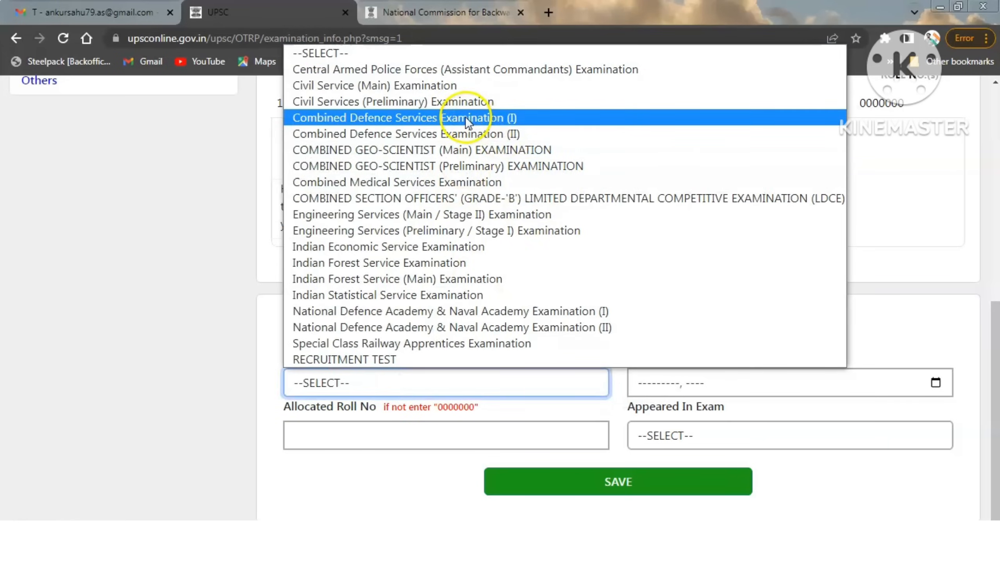
left_click(461, 103)
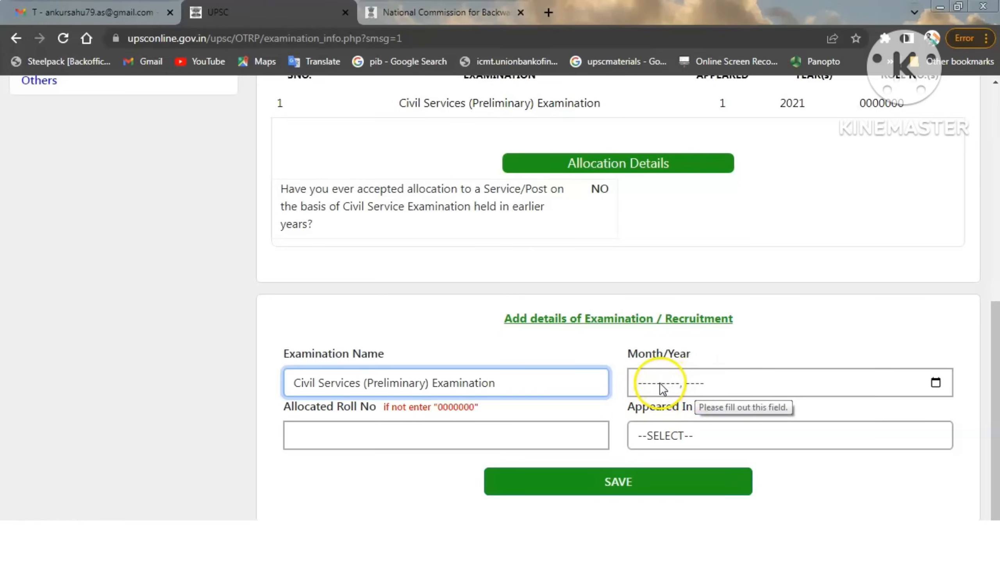
left_click(695, 388)
left_click(807, 335)
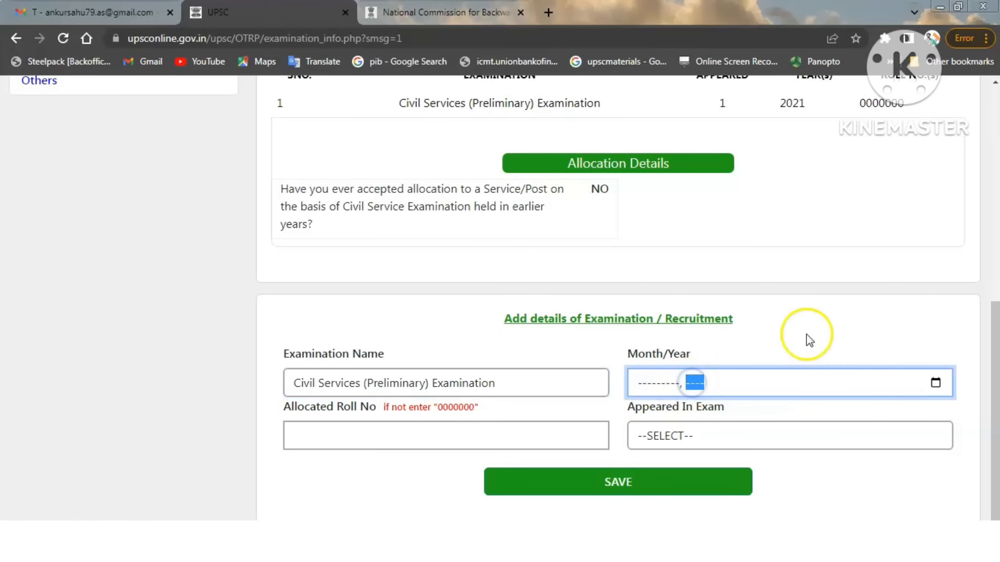
left_click(420, 427)
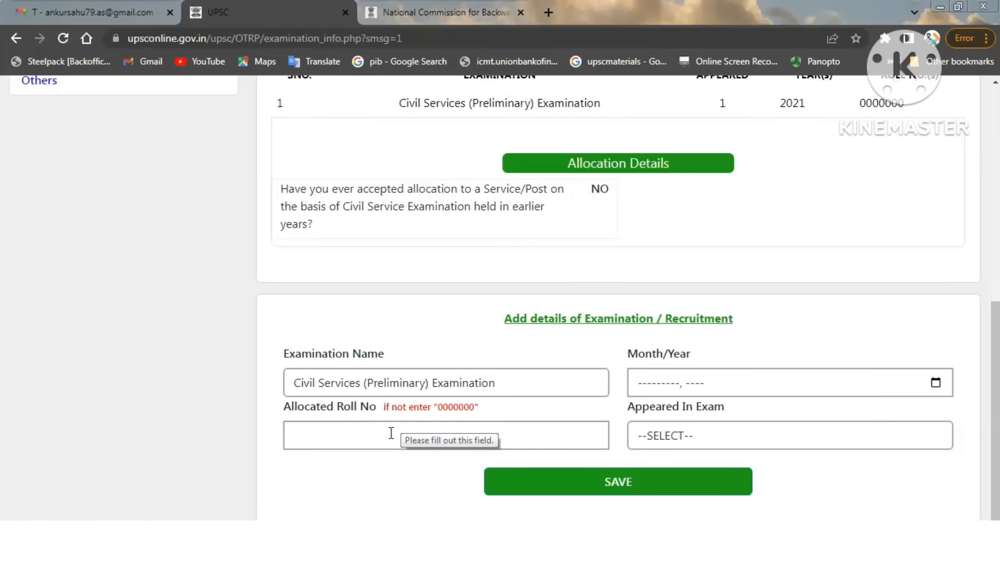
left_click(730, 440)
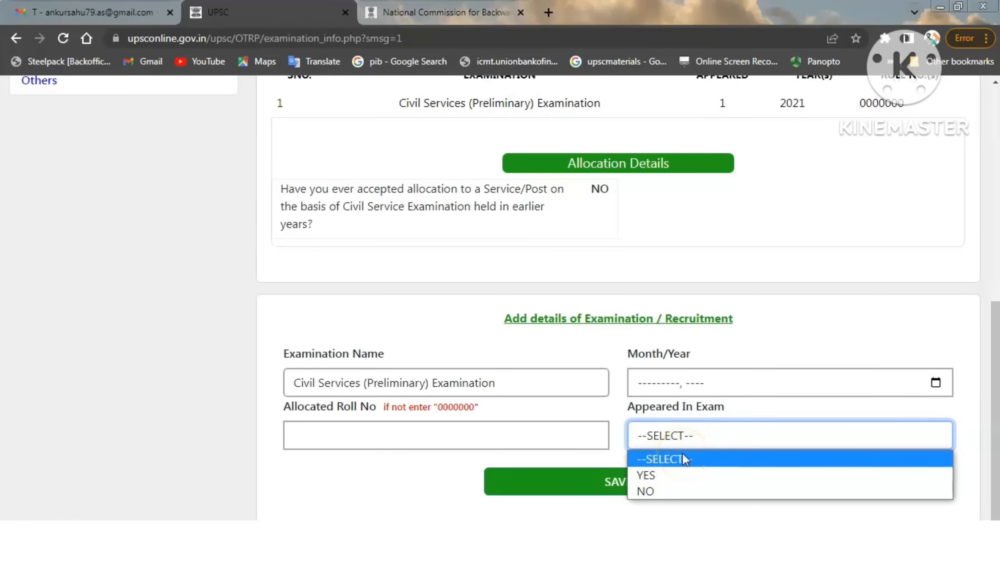
left_click(668, 475)
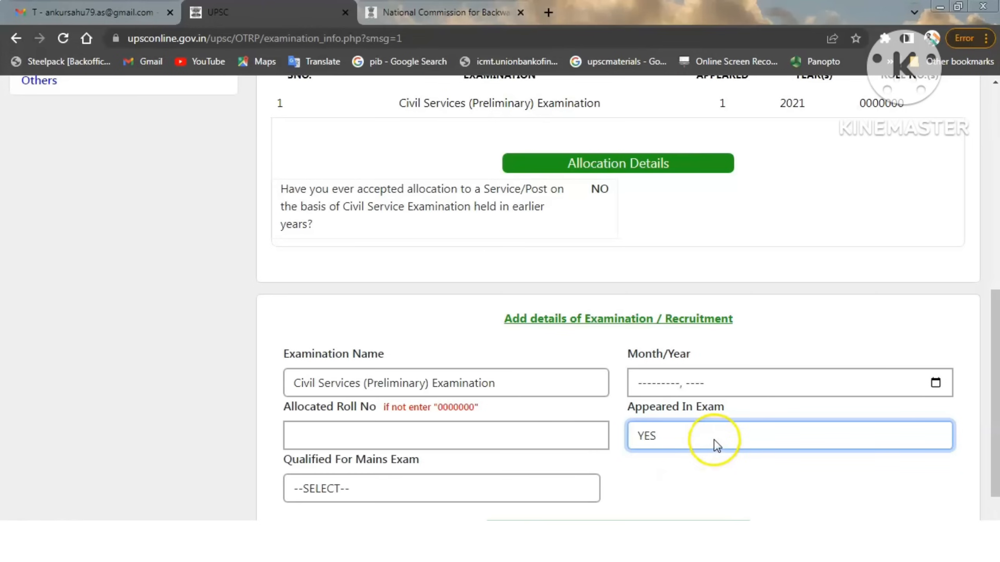
left_click_drag(995, 335, 995, 360)
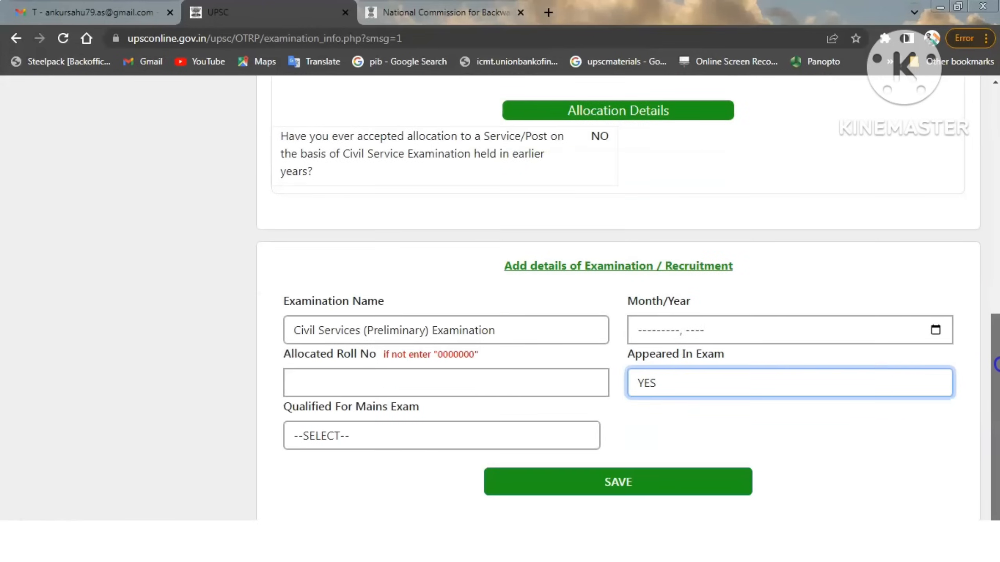
- Try YES for Qualified For Mains Exam and NO for Appeared In Exam in the examination/recruitment details
left_click(412, 436)
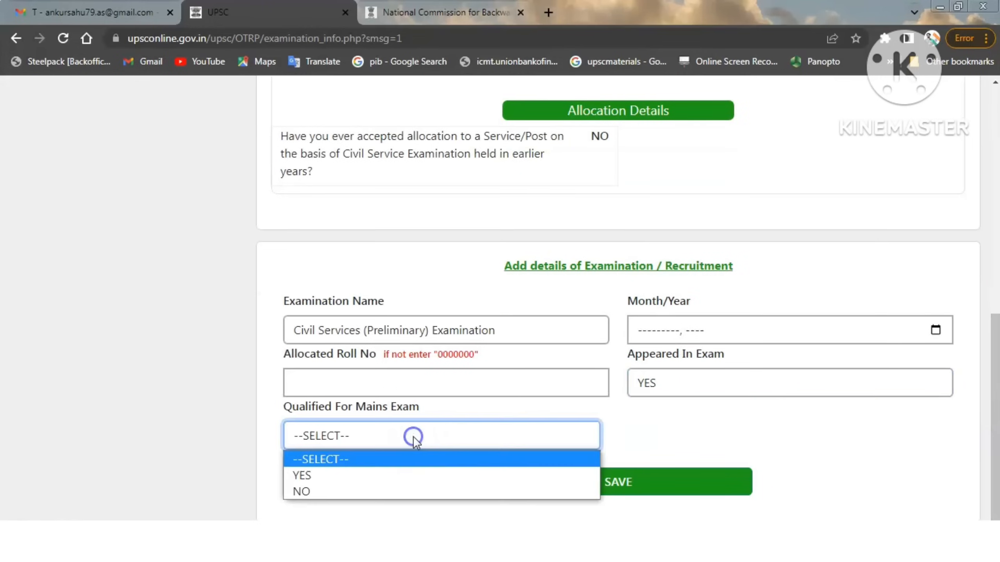
left_click(337, 474)
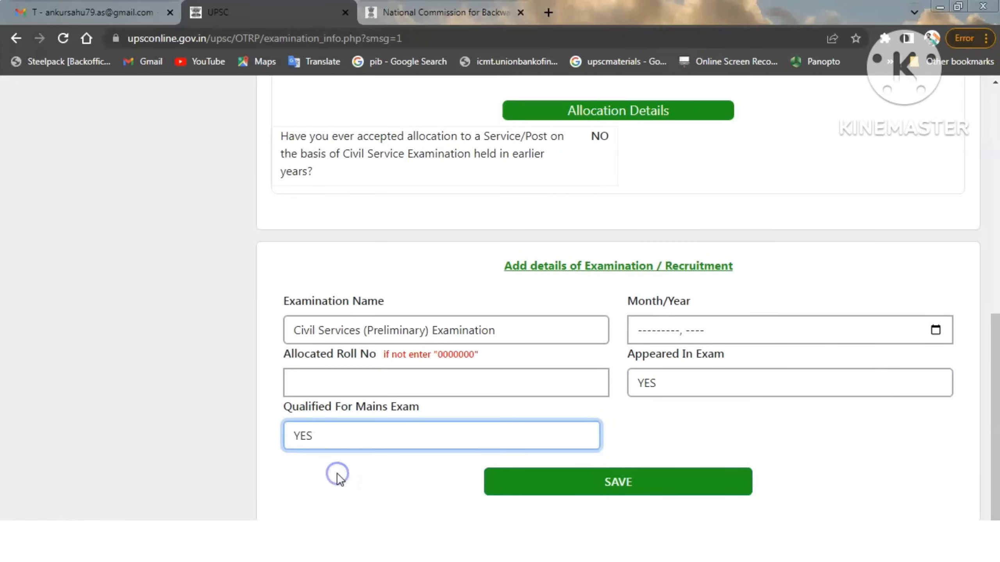
left_click(695, 388)
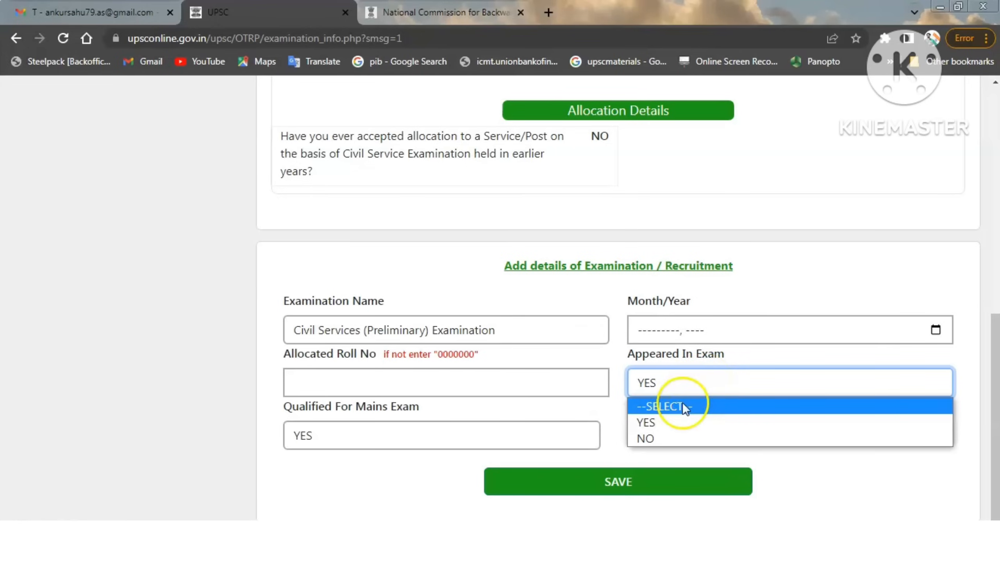
left_click(671, 438)
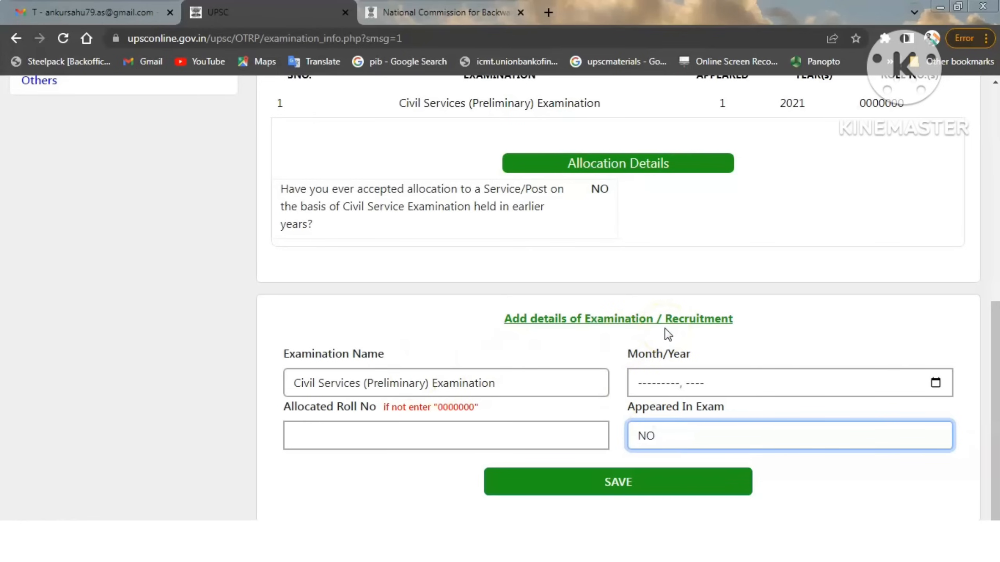
- Review the saved Civil Services (Preliminary) appearance count and year, and the remaining fields for adding examination/recruitment details
left_click_drag(985, 337, 997, 261)
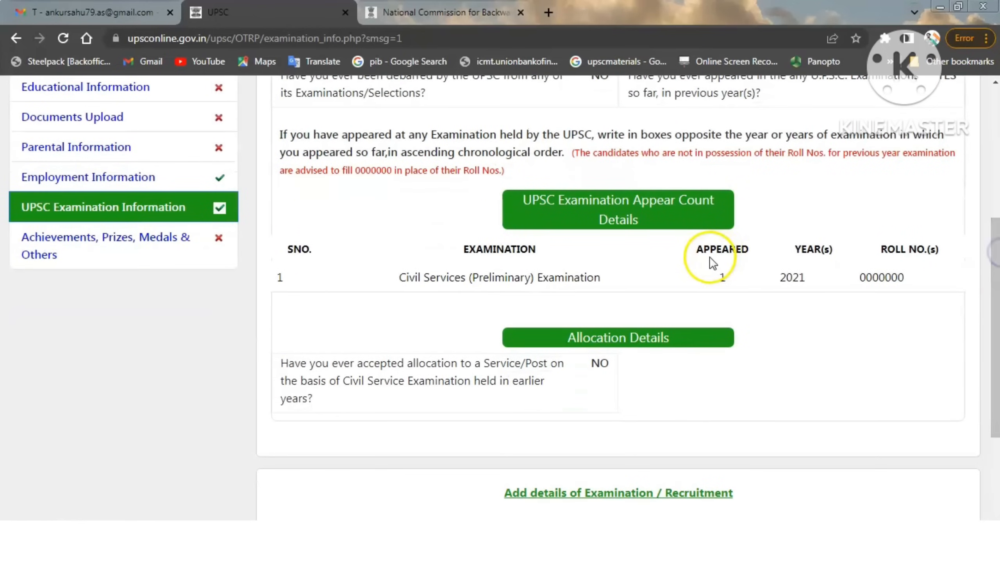
double_click(720, 279)
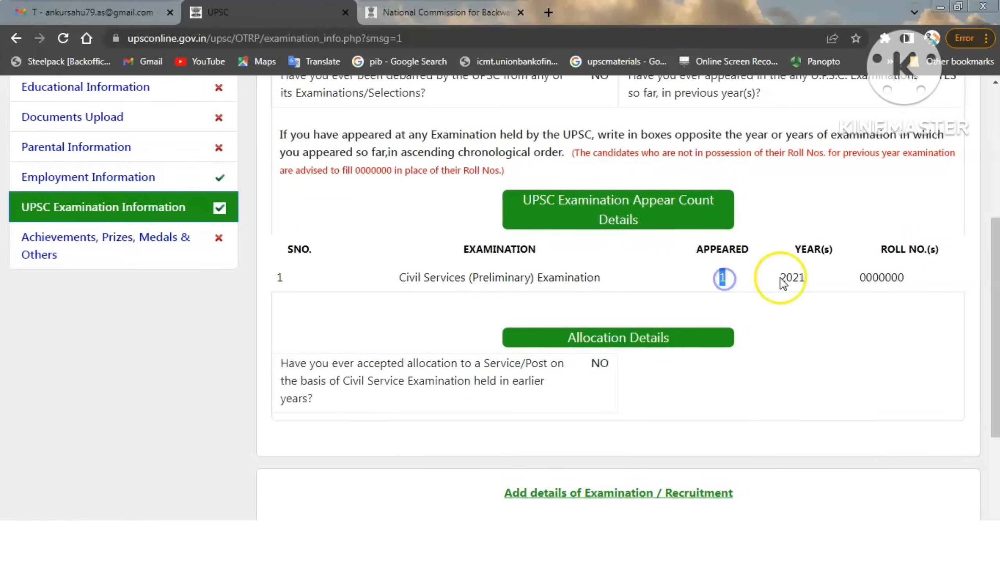
left_click_drag(781, 278, 808, 284)
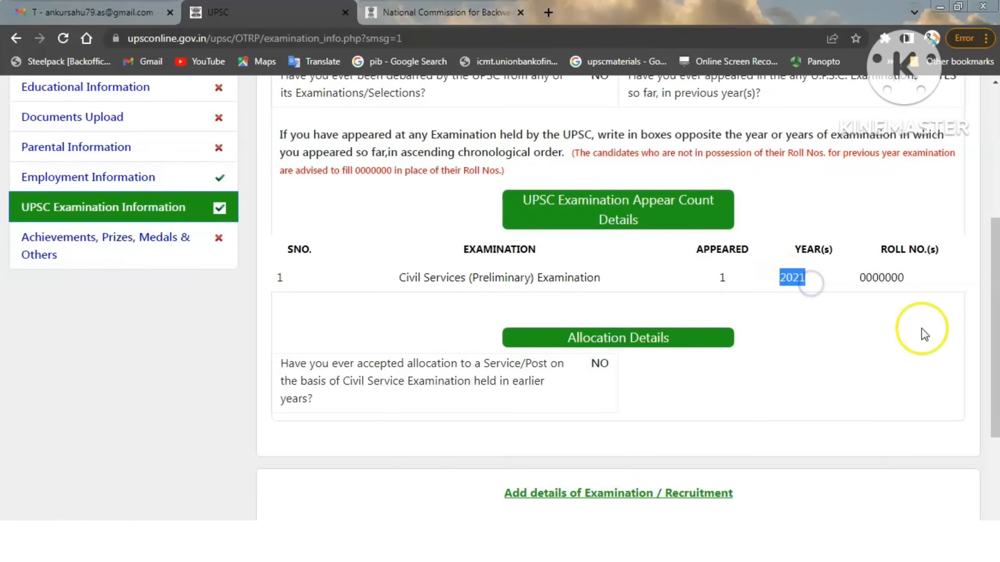
left_click_drag(996, 289, 997, 371)
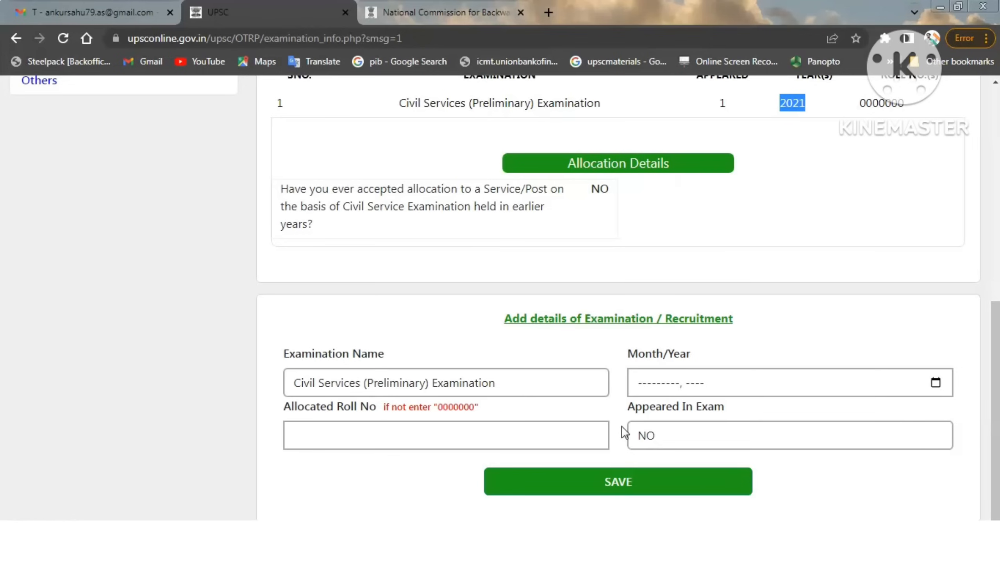
left_click(536, 439)
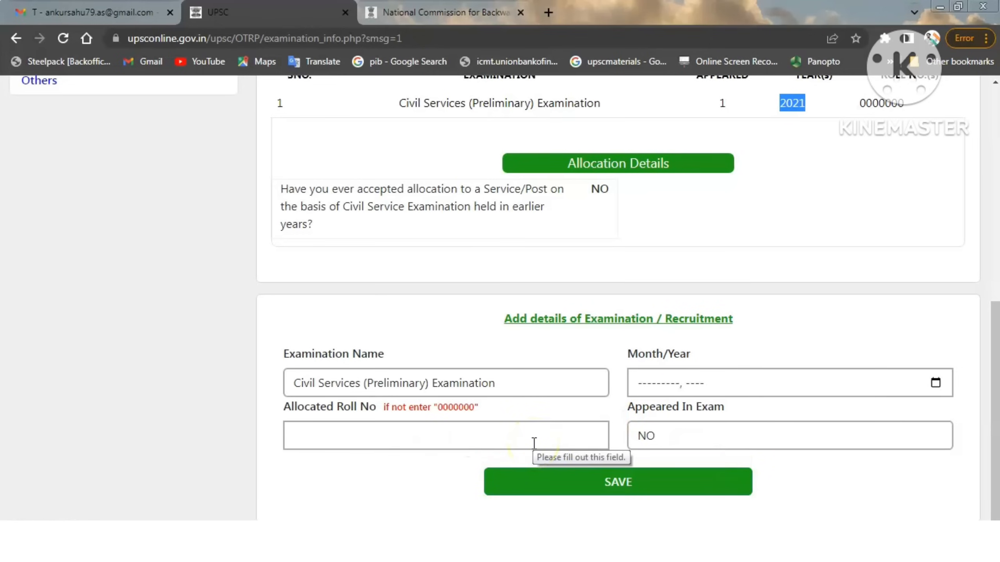
left_click(614, 477)
left_click(614, 479)
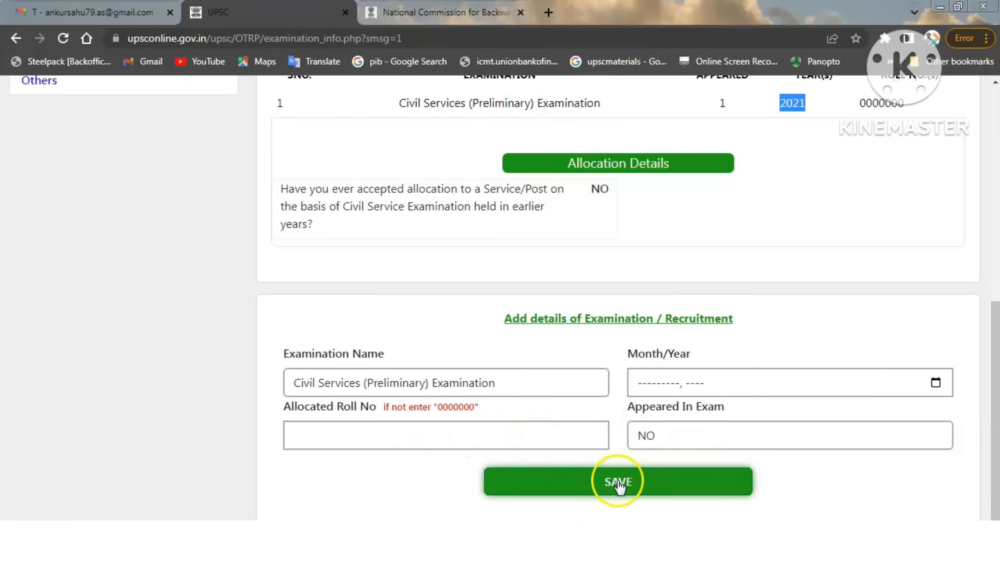
scroll(598, 357, "up", 3)
left_click(487, 380)
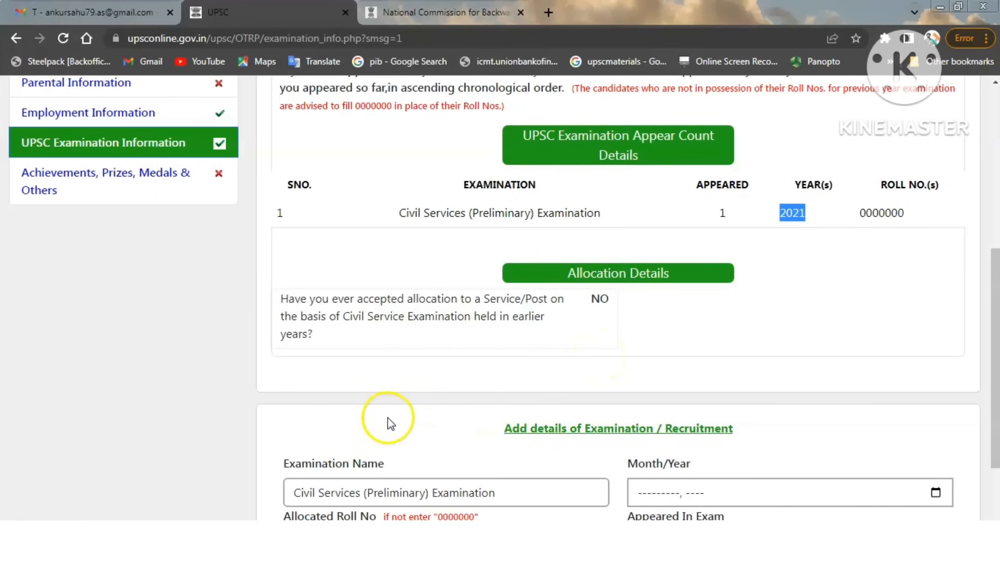
- Open the Achievements, Prizes, Medals & Others section and review the prizes, sports/N.C.C., leadership and extracurricular activity fields
left_click(100, 179)
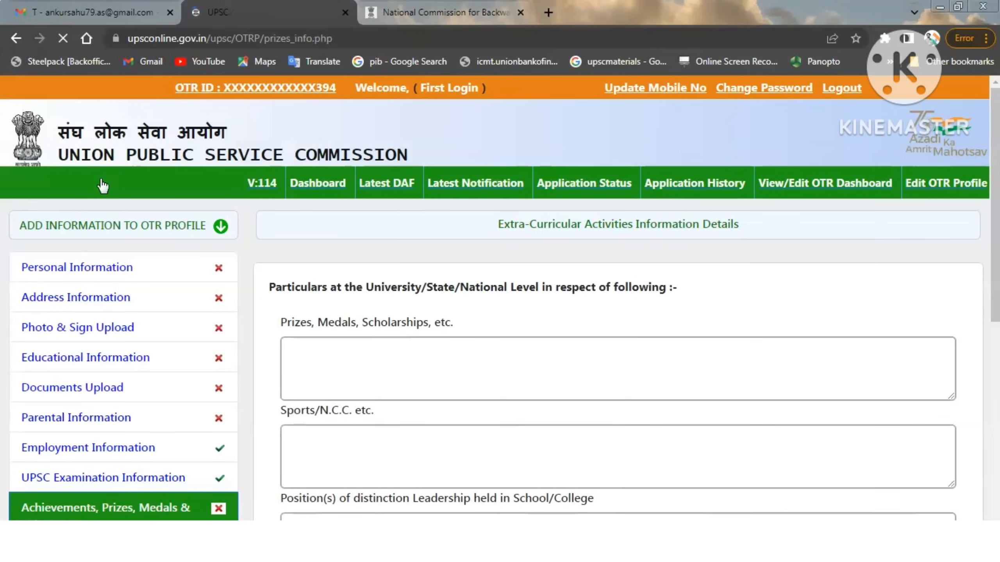
scroll(994, 252, "down", 4)
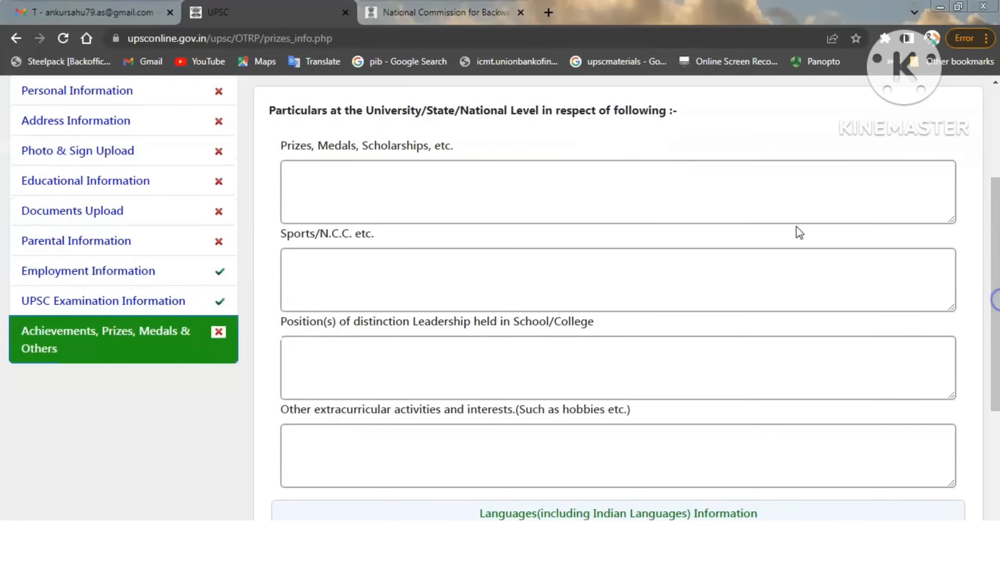
left_click(389, 200)
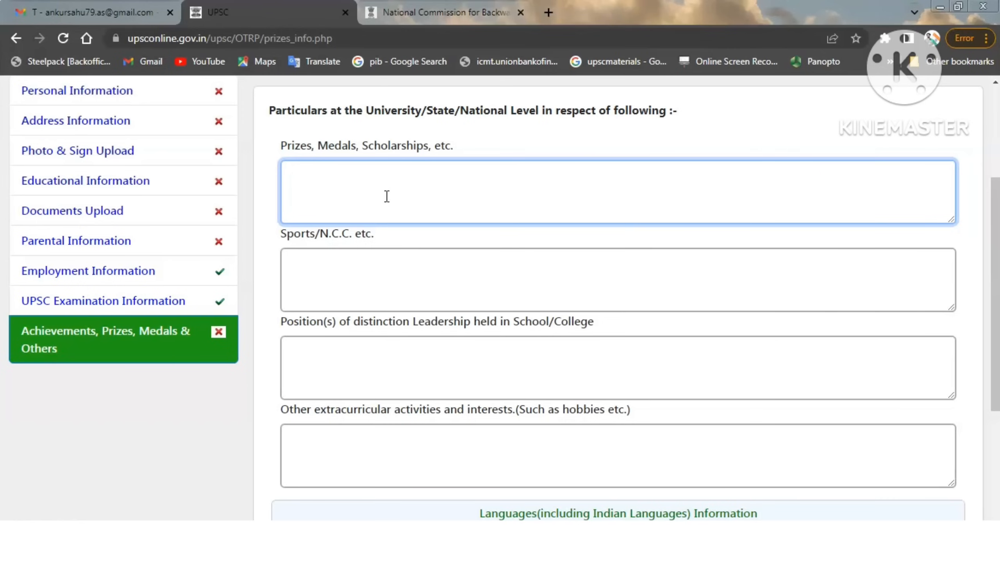
left_click(275, 249)
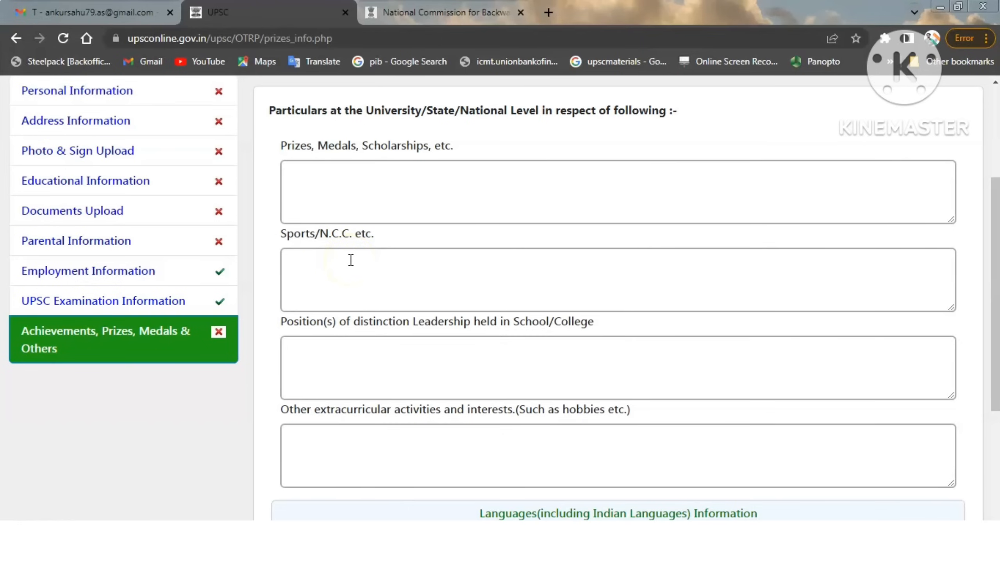
left_click(335, 270)
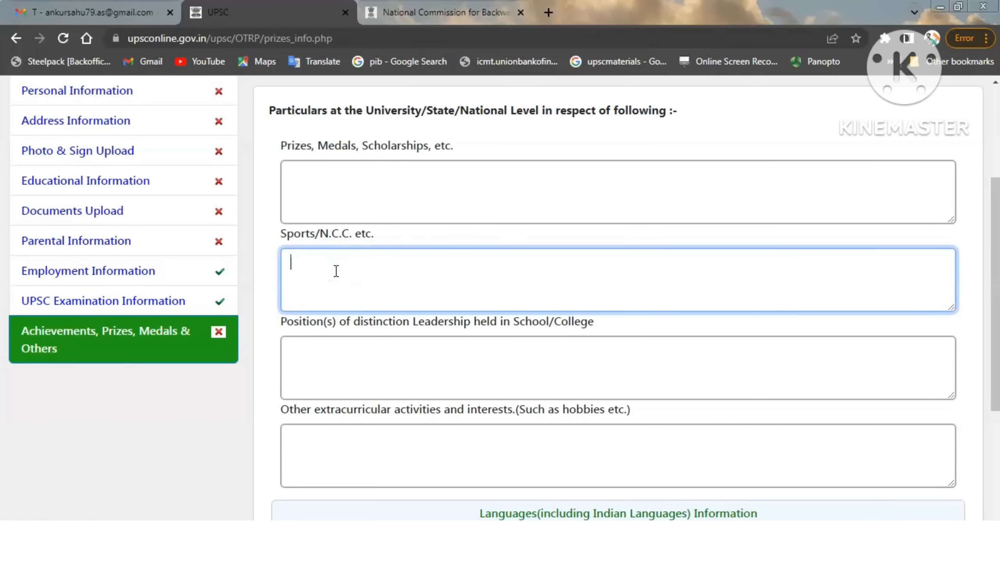
left_click(266, 341)
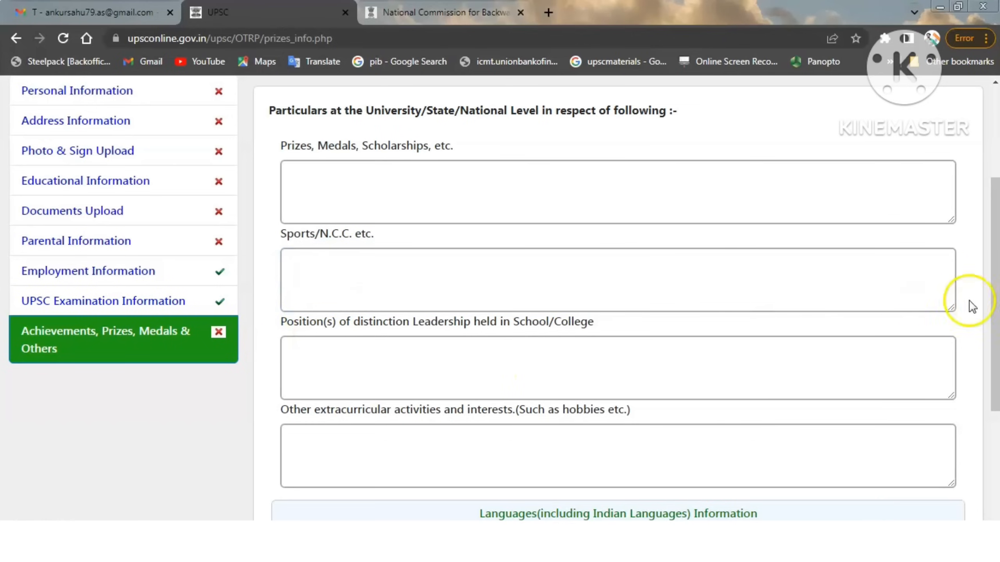
left_click_drag(995, 287, 996, 331)
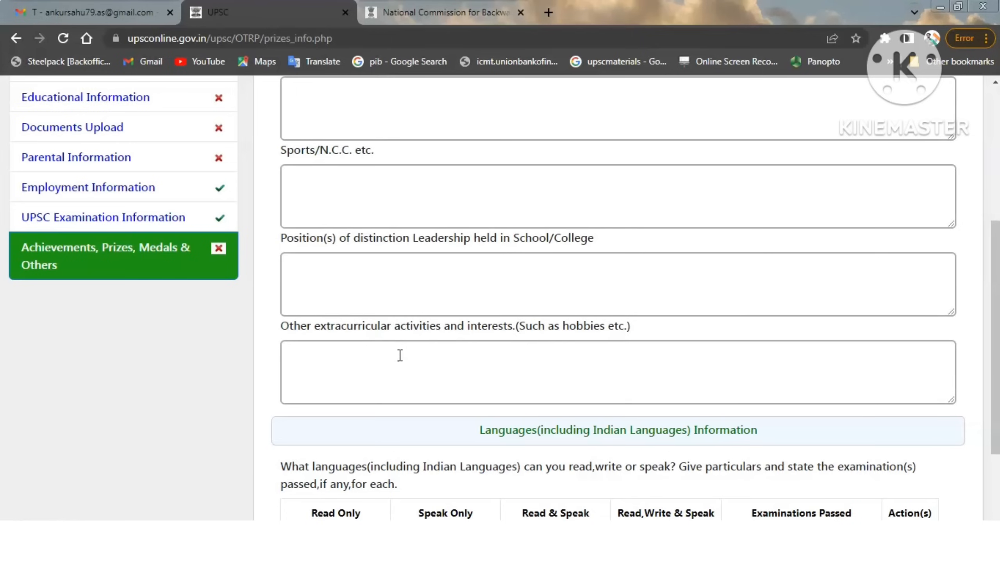
left_click(384, 282)
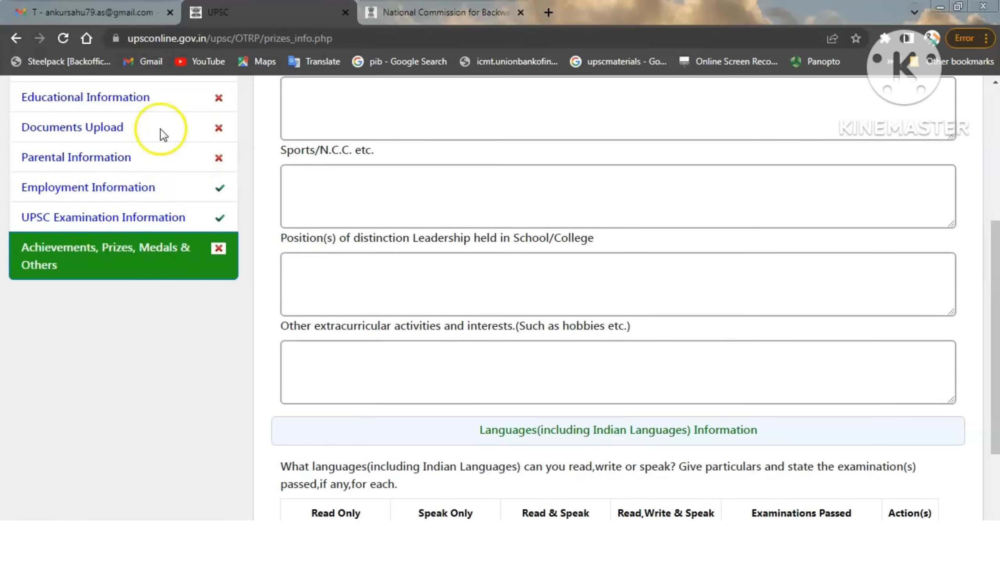
- Check the upload row for achievements, awards and service experience in Documents Upload, and return to the achievements section
left_click(118, 130)
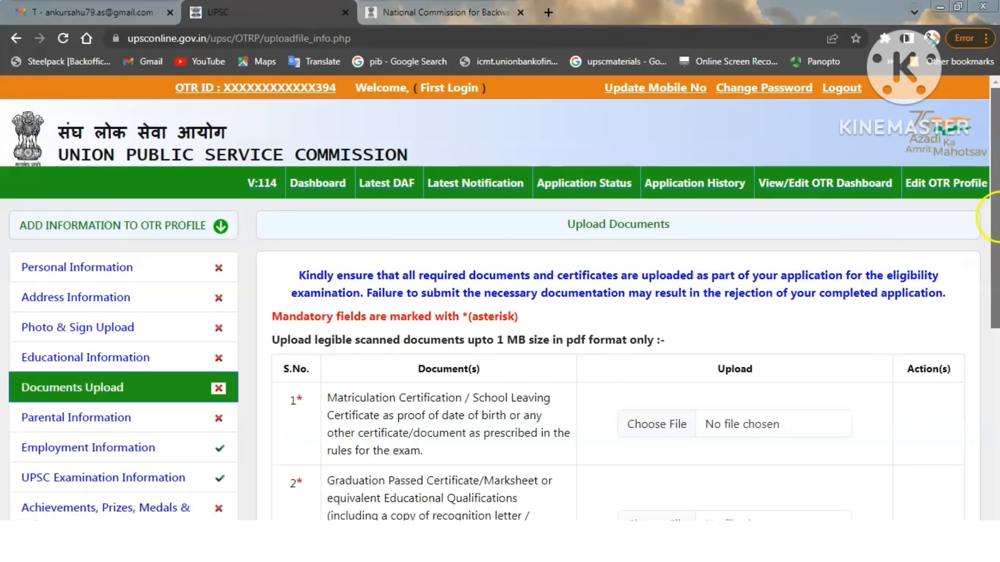
left_click_drag(997, 219, 999, 500)
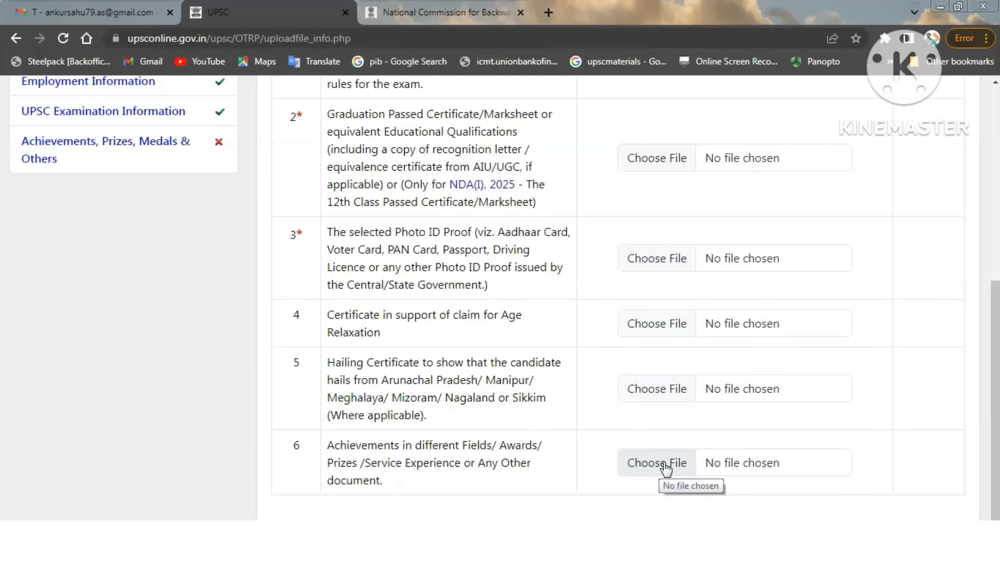
left_click(115, 151)
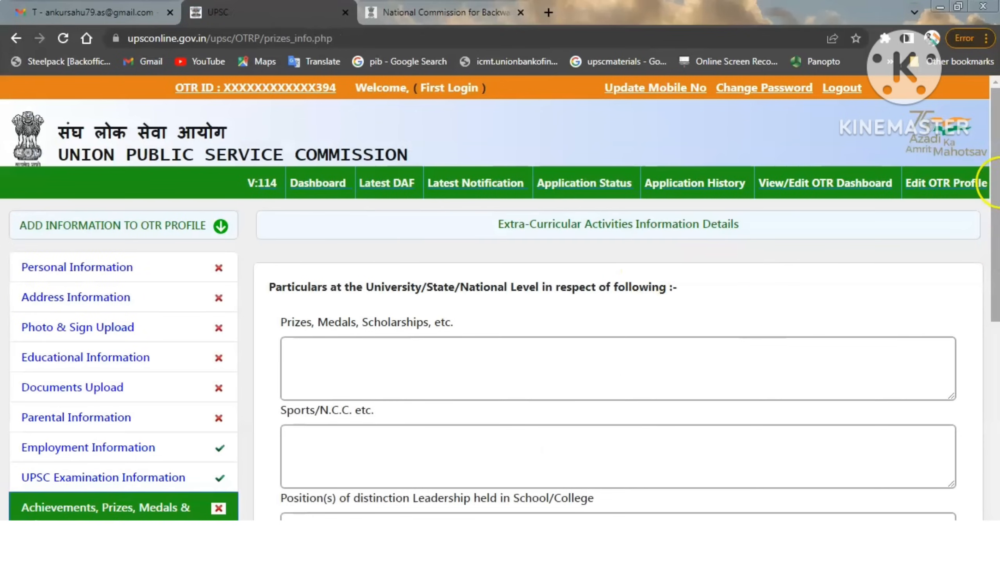
- Review the Languages Information question and the columns of its language table
left_click_drag(993, 183, 996, 428)
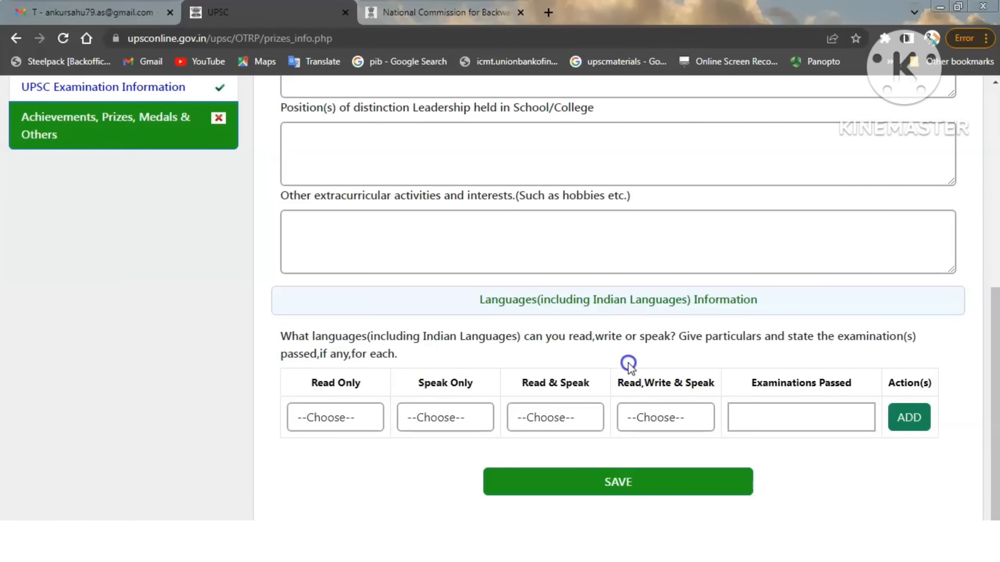
left_click_drag(628, 364, 629, 388)
left_click(725, 337)
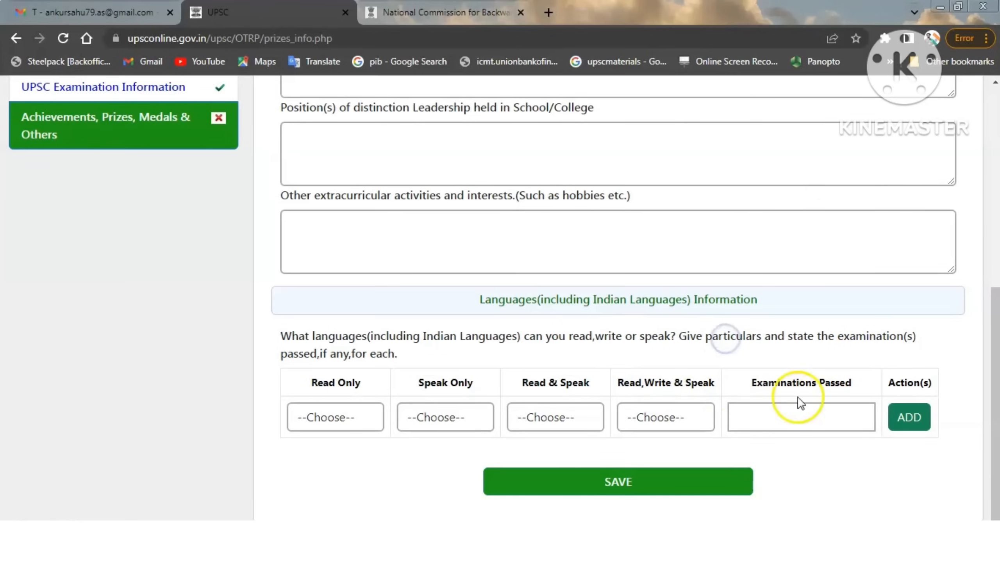
left_click(996, 378)
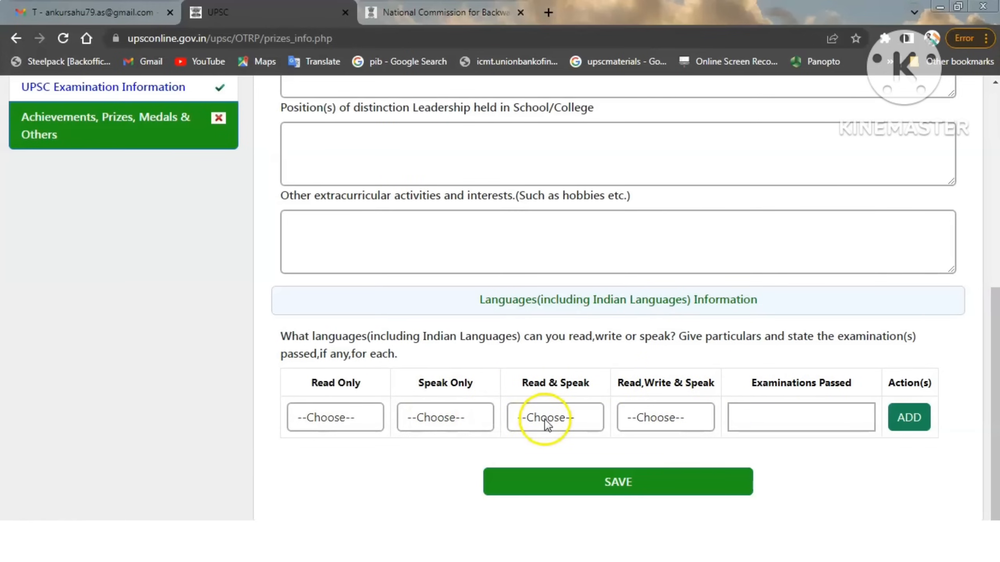
- Choose Hindi for Read Only, Speak Only, Read & Speak, and Read, Write & Speak in the languages table
left_click(336, 422)
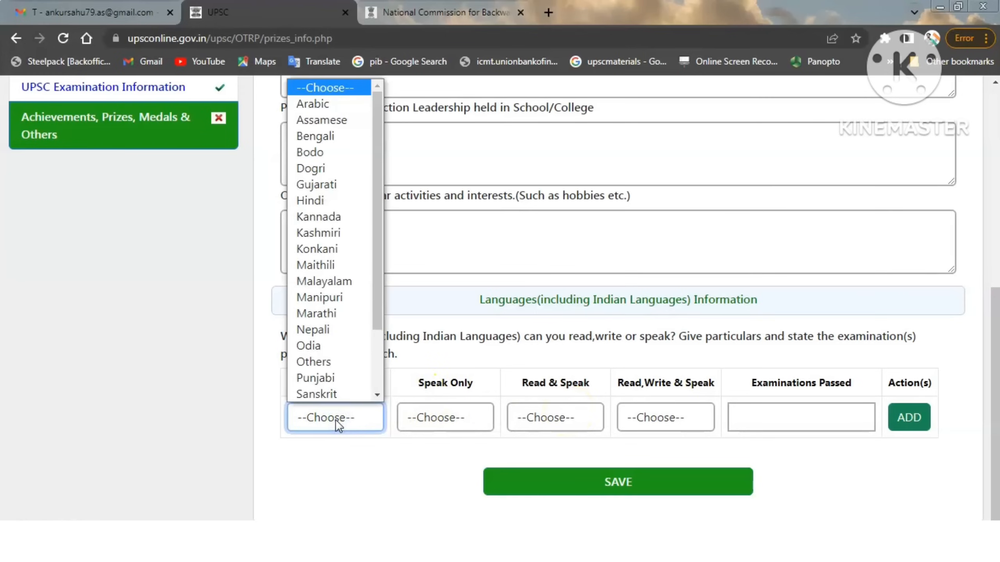
key("h")
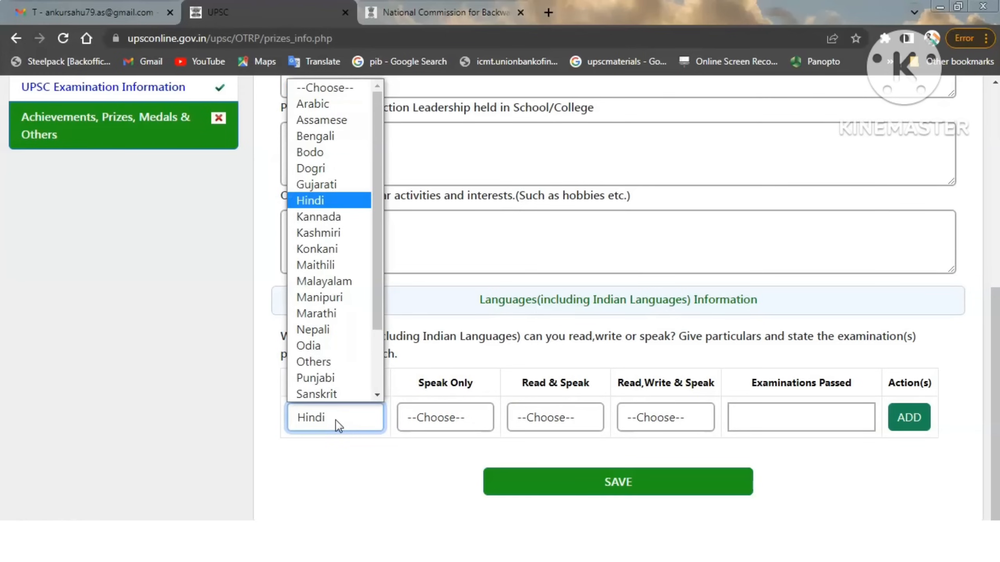
left_click(335, 420)
left_click(456, 417)
key("h")
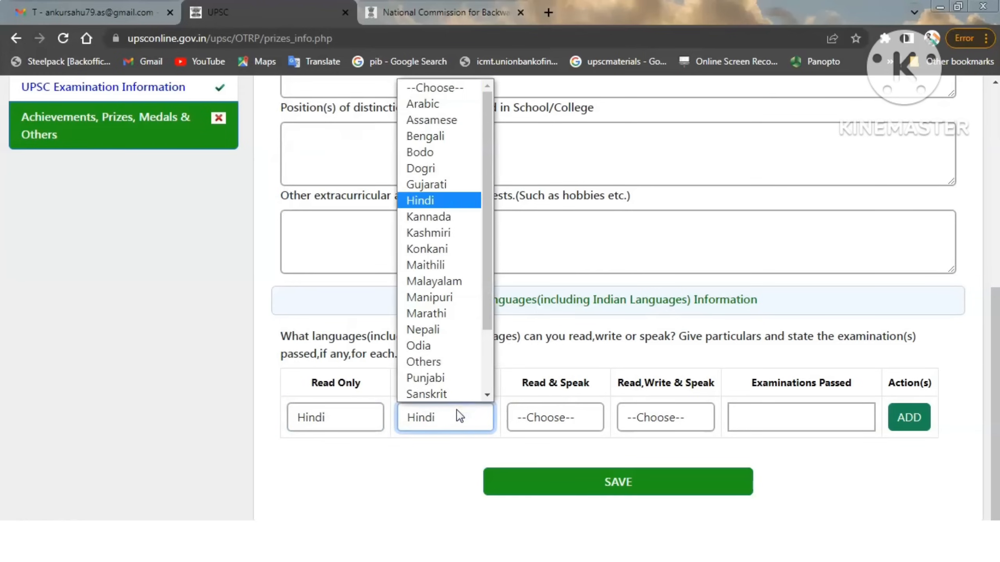
left_click(456, 413)
left_click(533, 413)
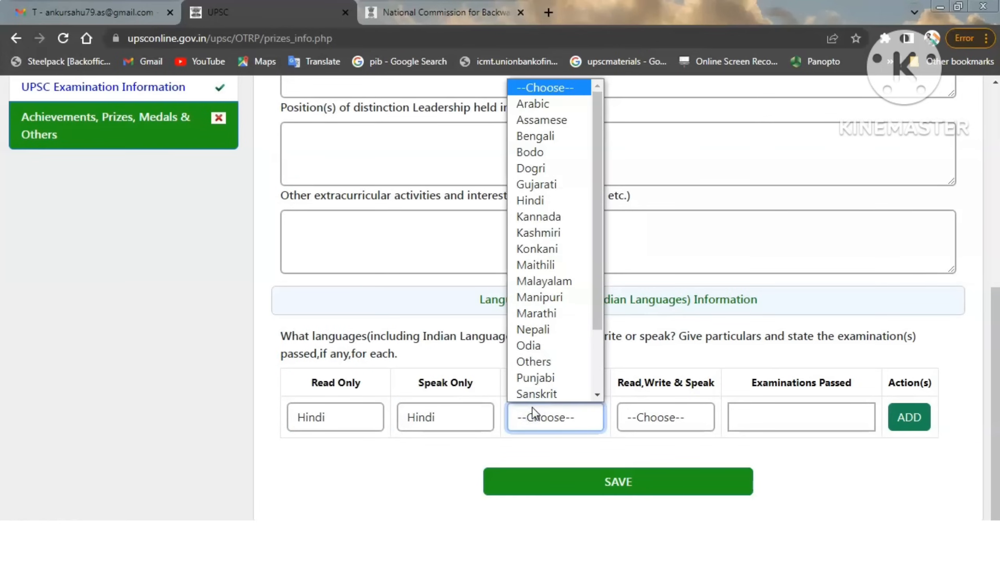
key("h")
left_click(532, 409)
left_click(644, 412)
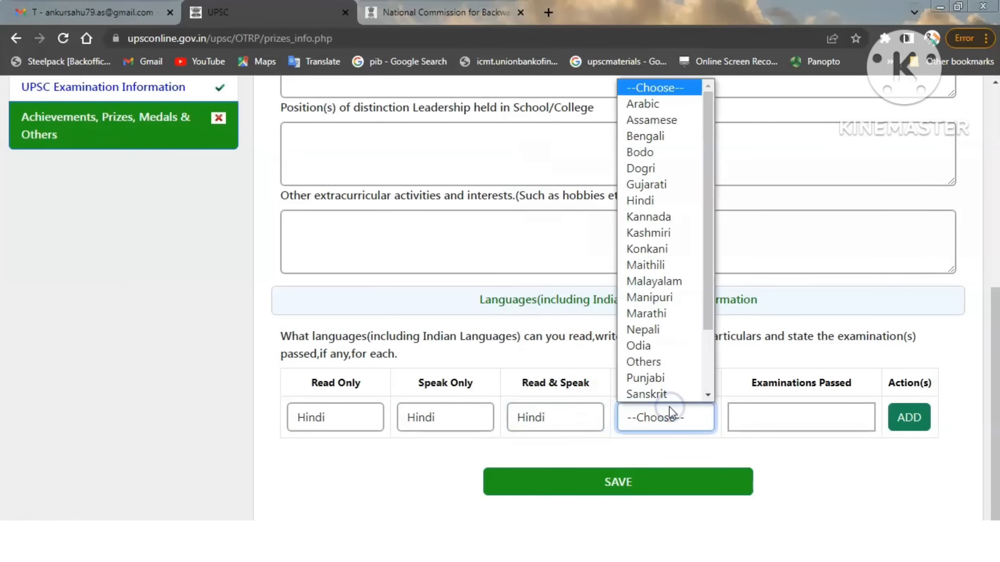
key("h")
left_click(670, 409)
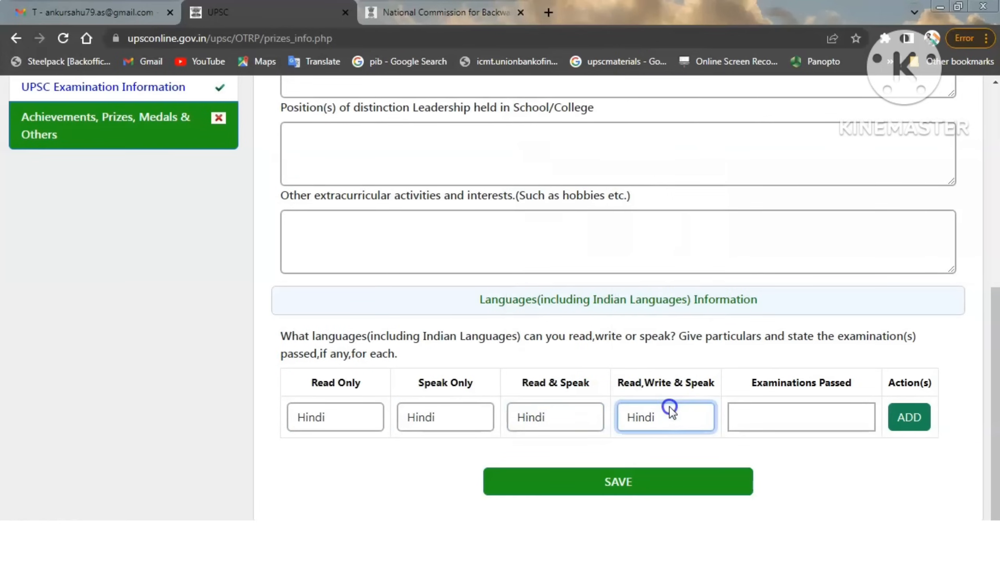
left_click(812, 456)
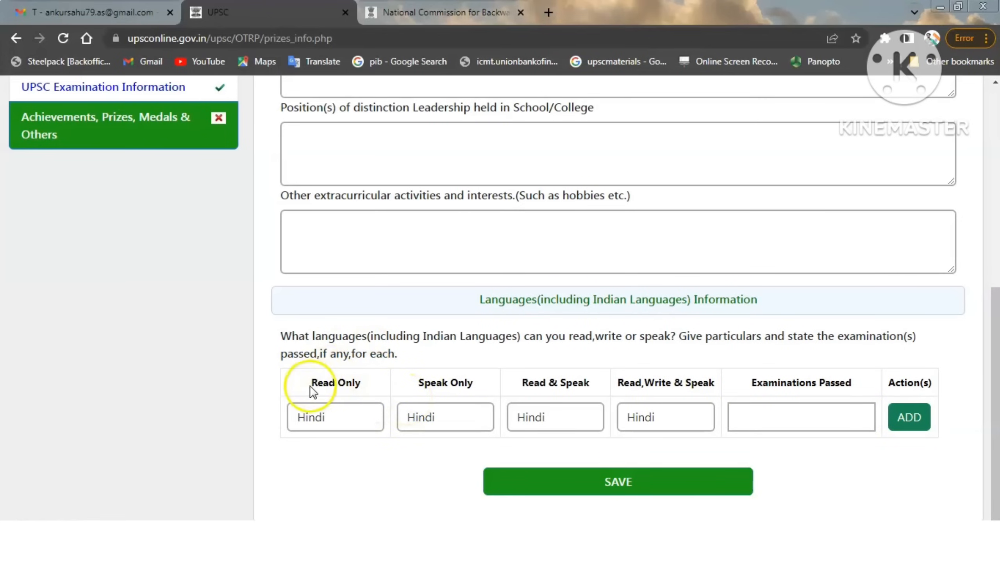
- Check the Read Only column and its list of selectable languages, keeping Hindi
left_click_drag(311, 384, 360, 384)
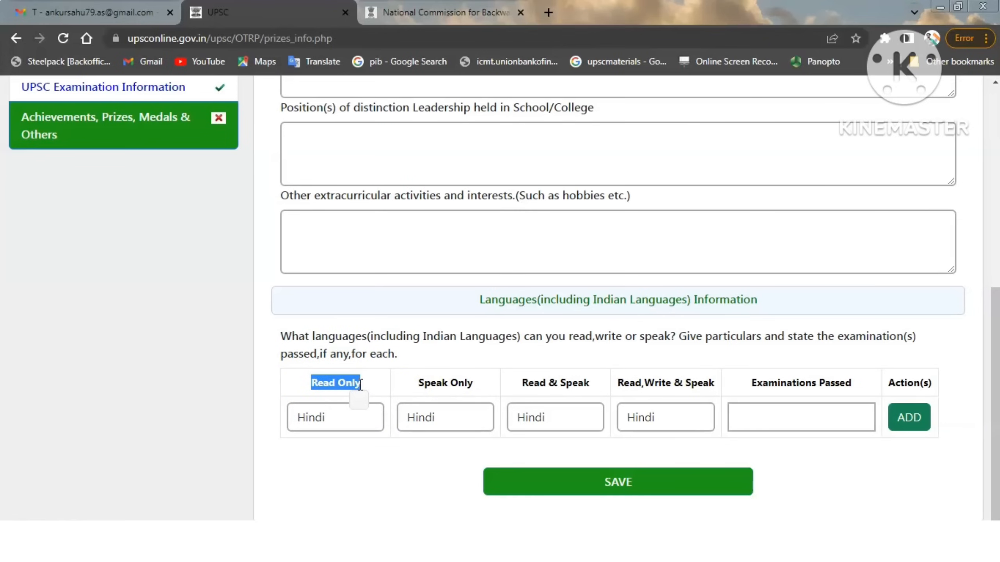
left_click(343, 412)
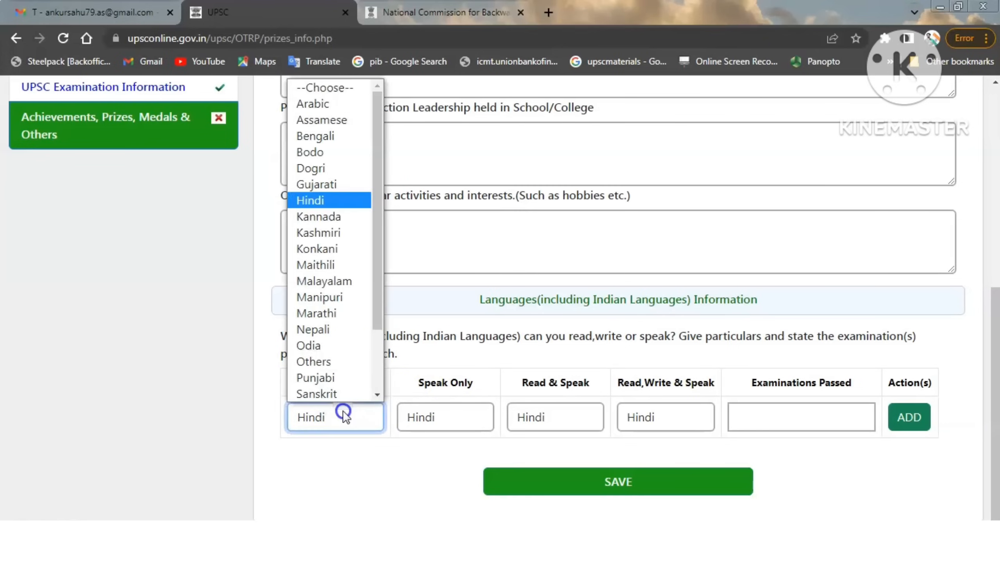
left_click(342, 412)
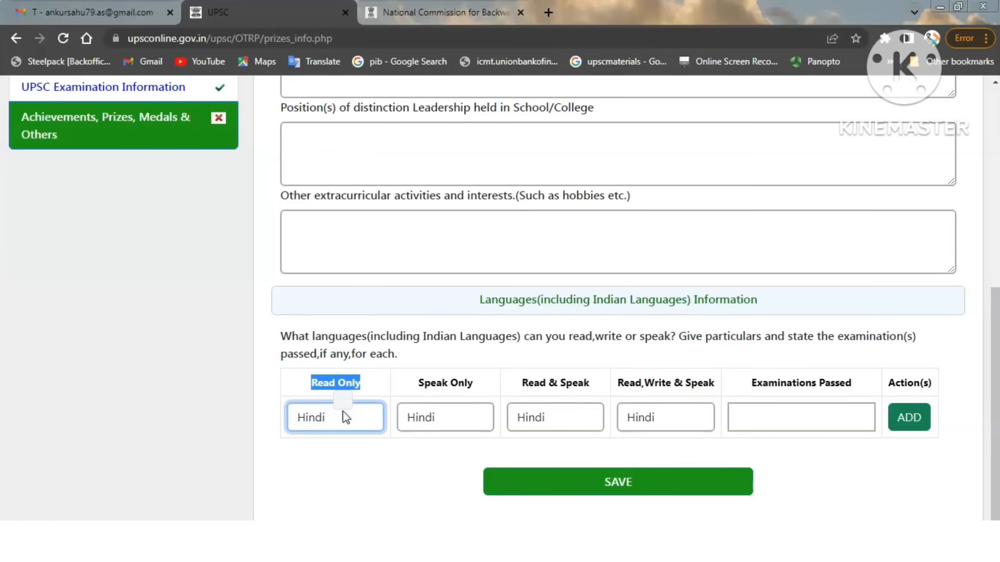
- Clear the Hindi entry from the Read Only column of the languages table, setting it back to --Choose--
left_click(317, 424)
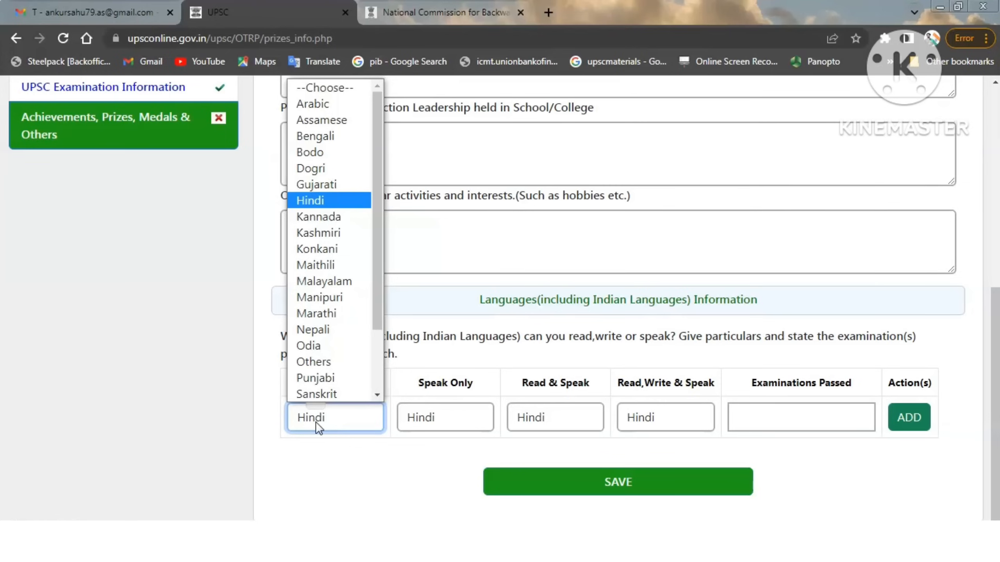
left_click(315, 422)
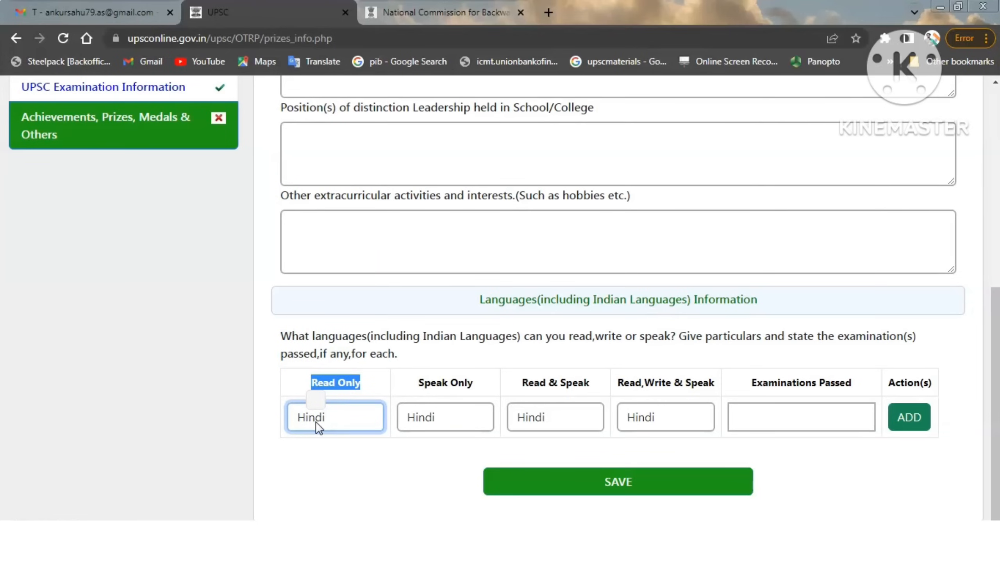
left_click(316, 422)
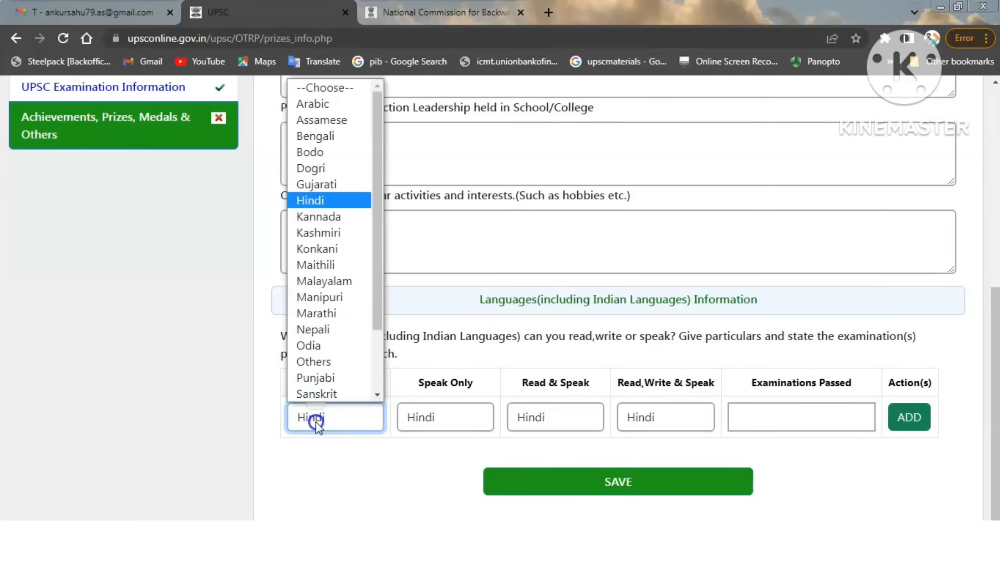
left_click(334, 102)
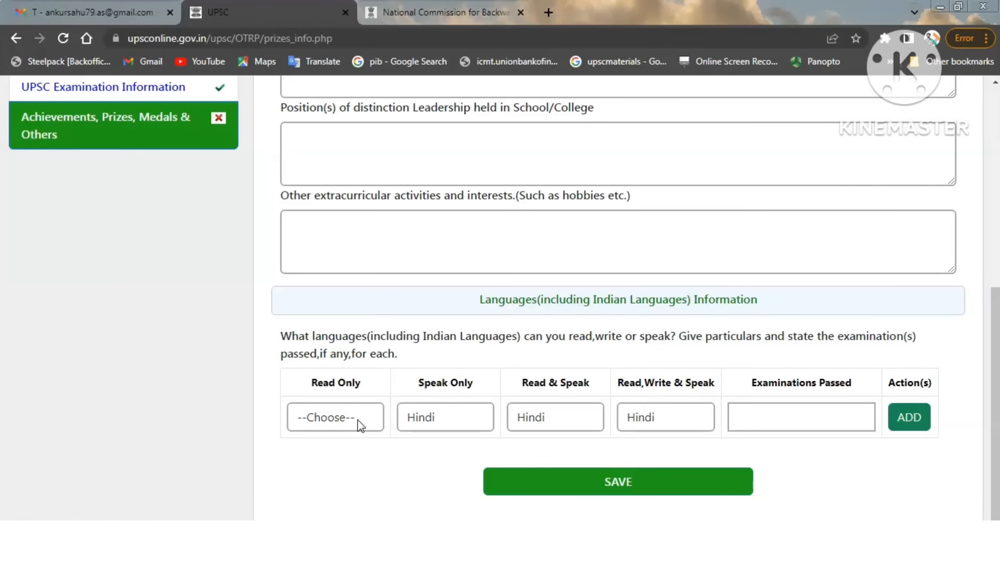
left_click(358, 421)
left_click(358, 421)
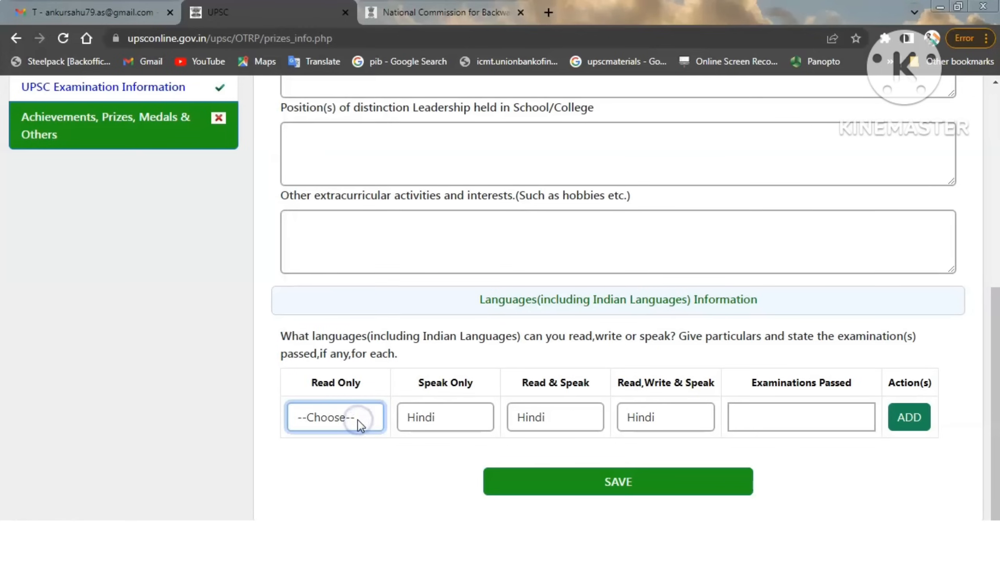
left_click(332, 419)
left_click(665, 422)
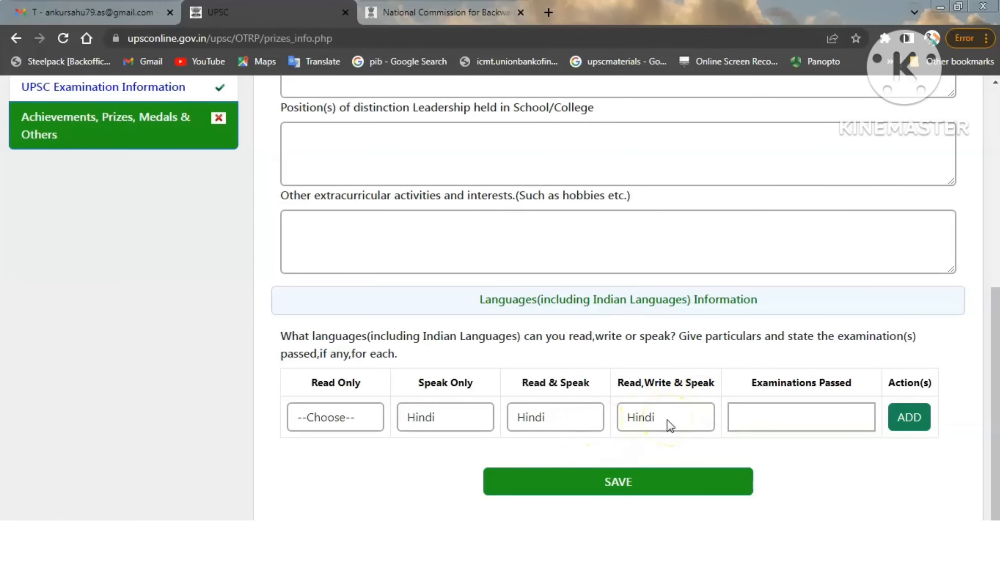
- Reset the Speak Only and Read & Speak columns of the languages table to --Choose--
left_click(435, 417)
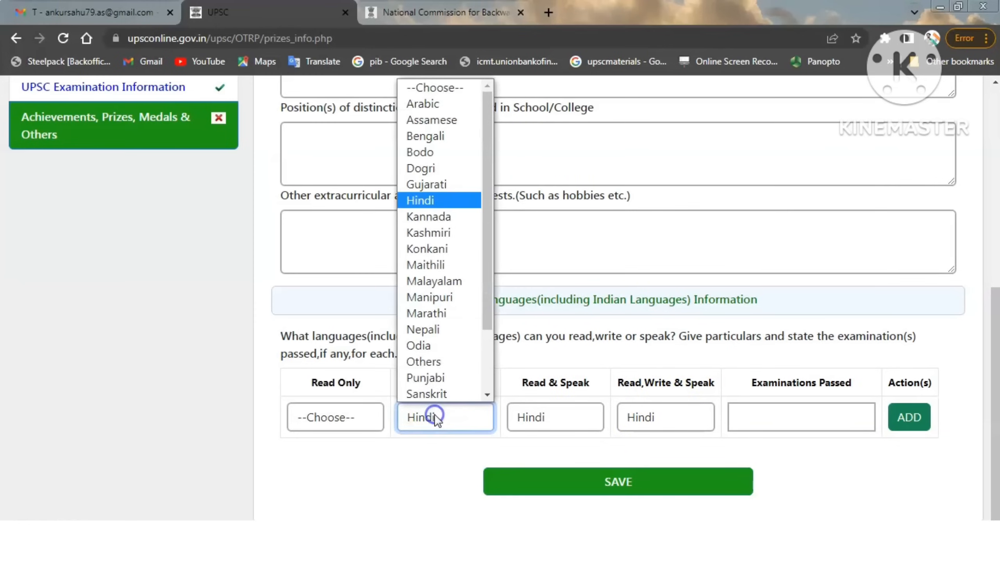
left_click(439, 89)
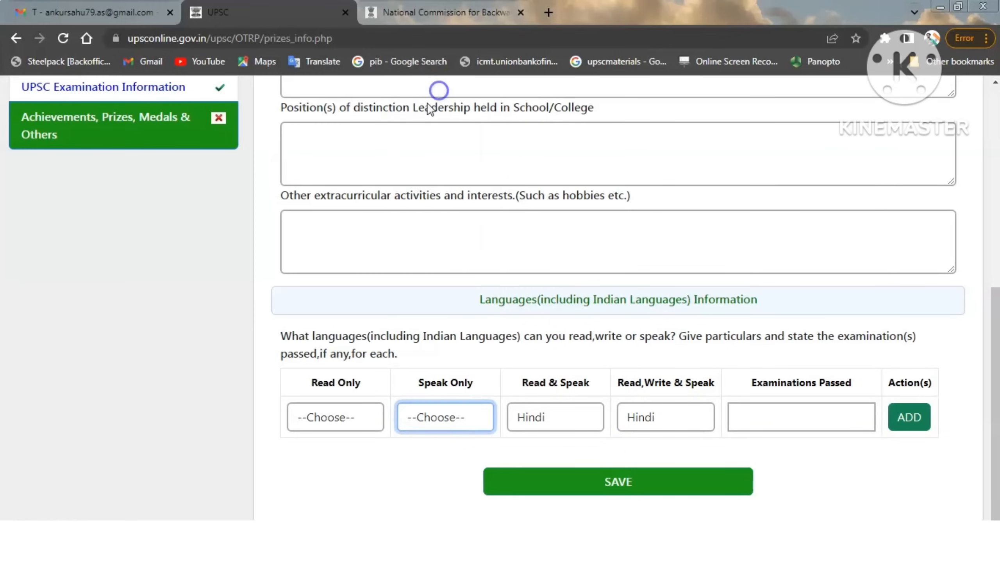
left_click(527, 323)
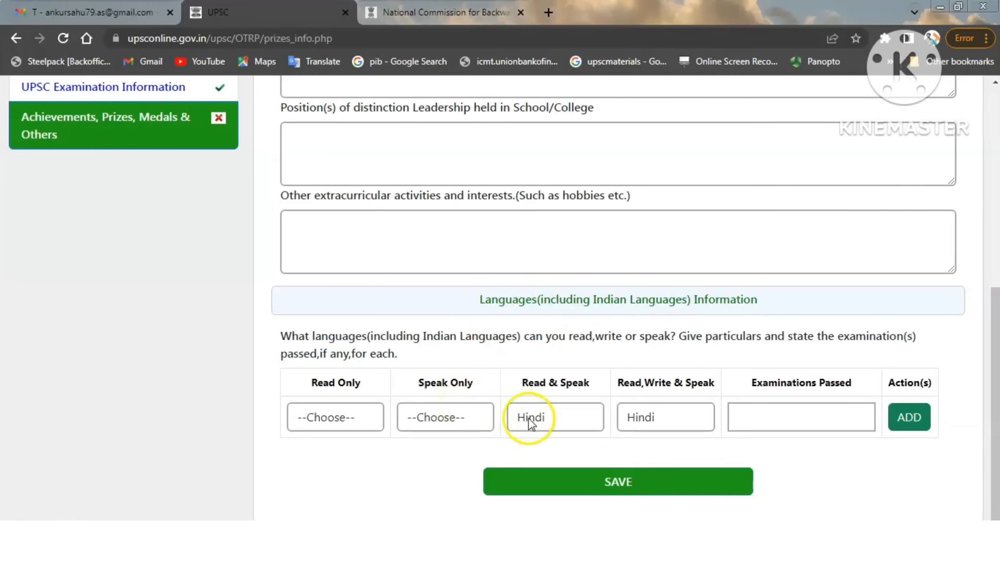
left_click(559, 423)
left_click(557, 91)
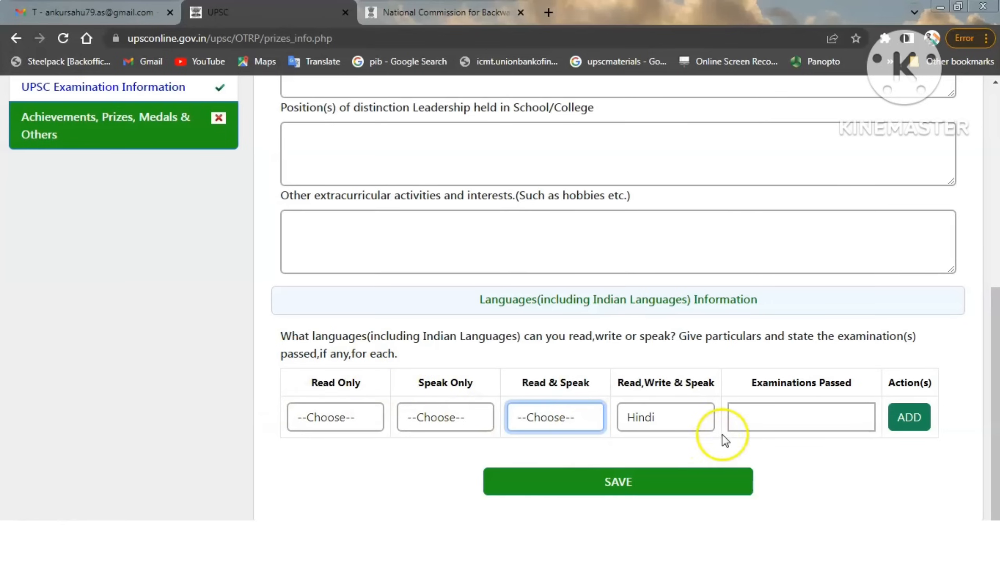
- Keep Hindi under Read, Write & Speak, enter 12TH as the examination passed, and add the language row
left_click(691, 421)
left_click(688, 418)
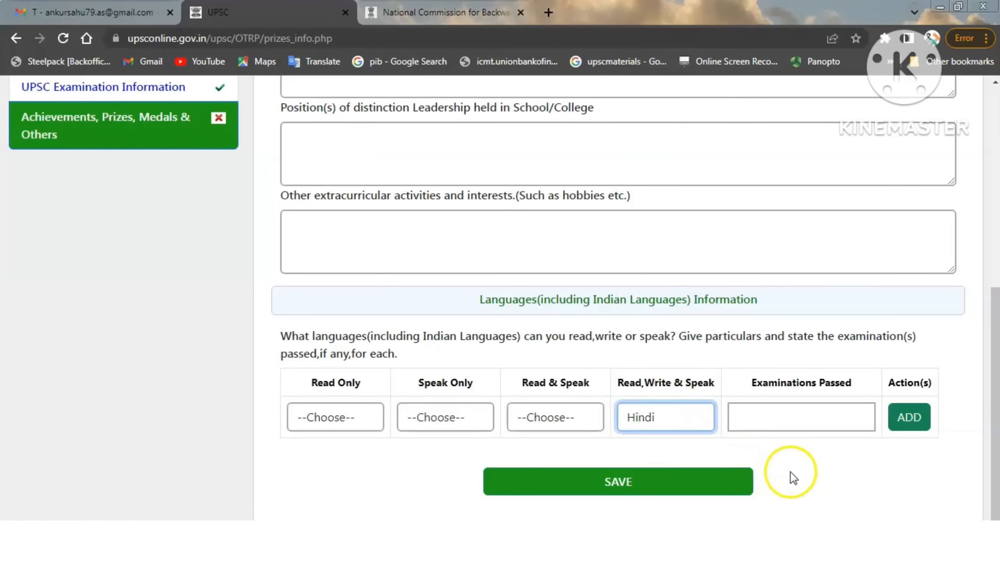
left_click(803, 474)
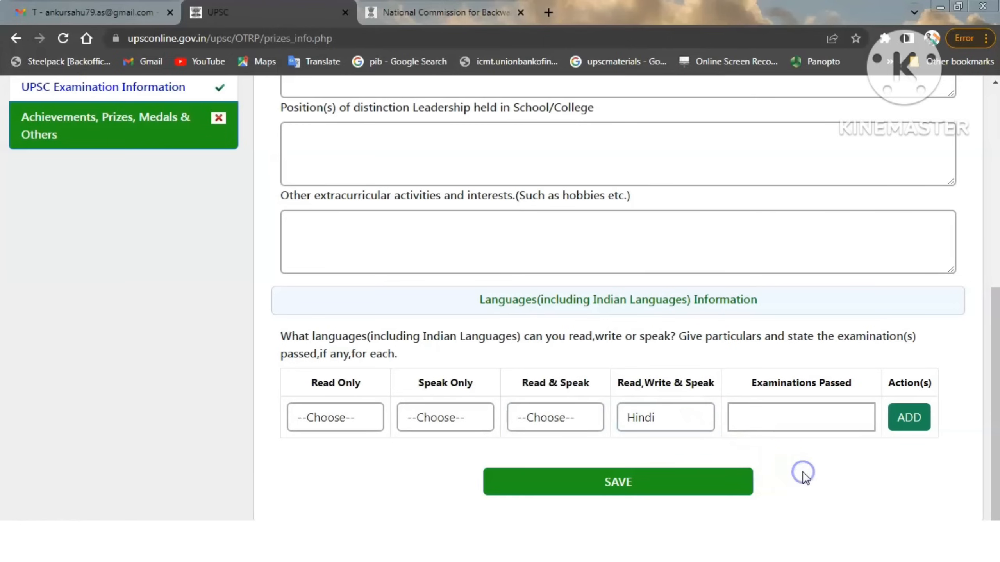
left_click(761, 429)
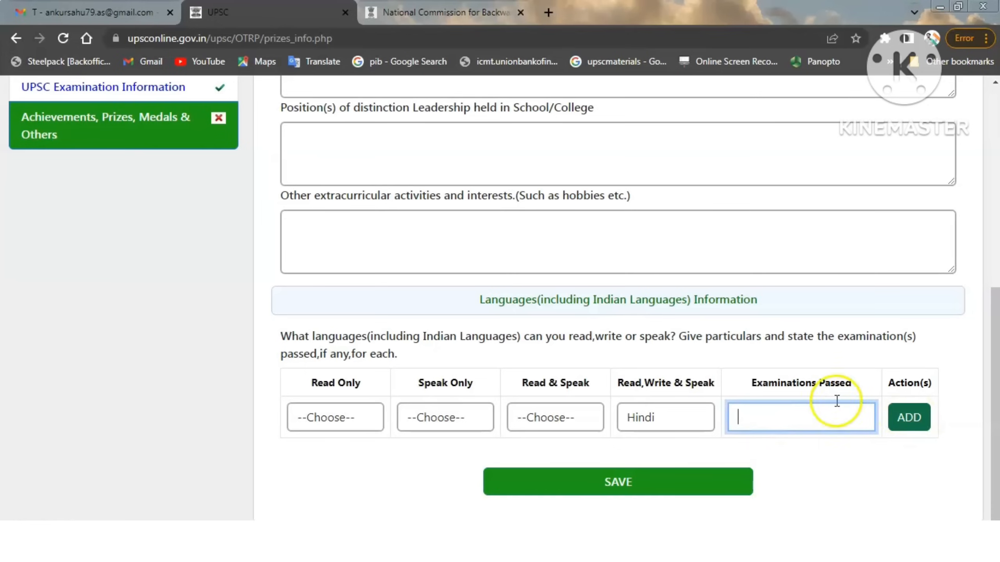
type("12TH")
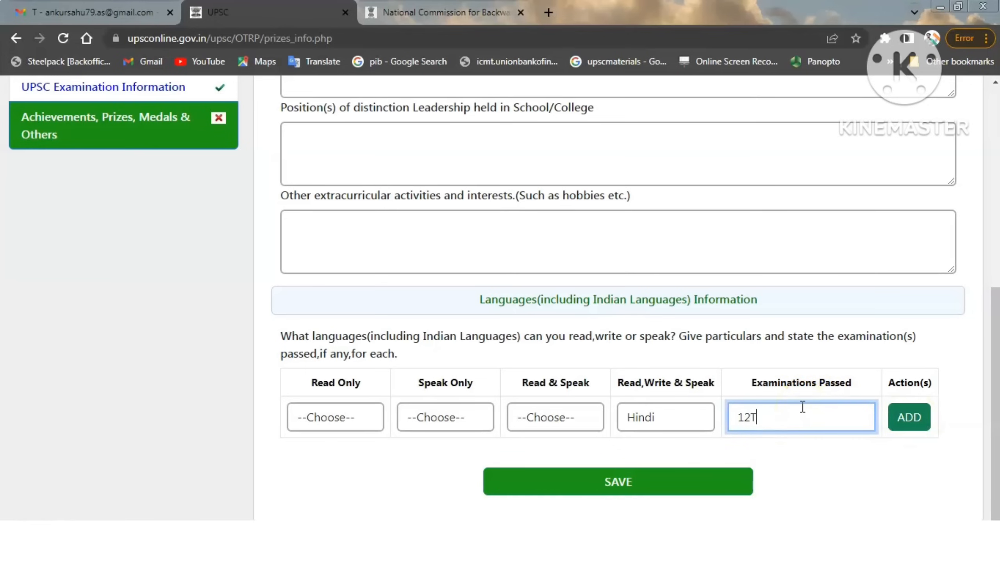
left_click(910, 418)
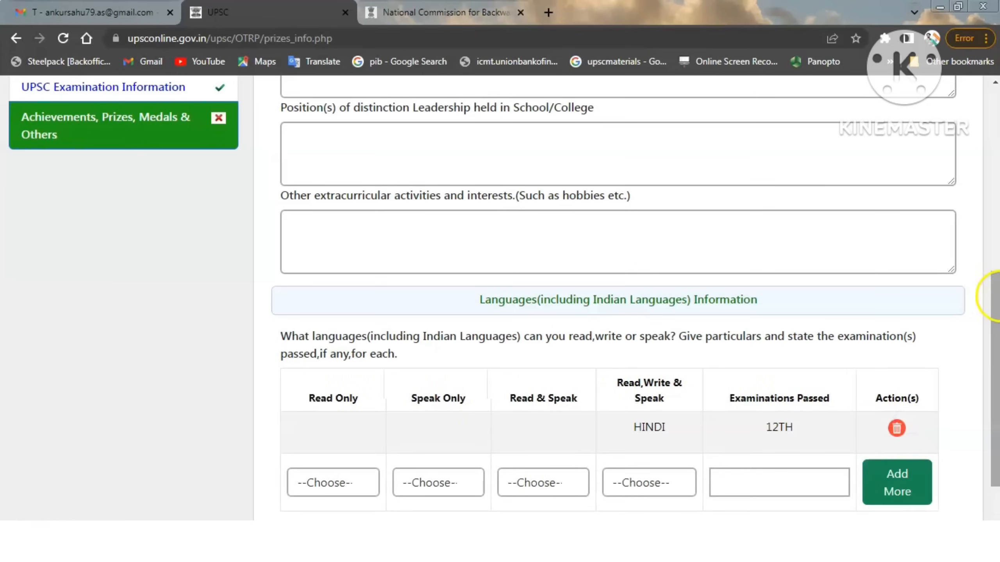
- Add a second language row with Odia as Read Only and XYZ as the examination passed
left_click_drag(984, 297, 996, 380)
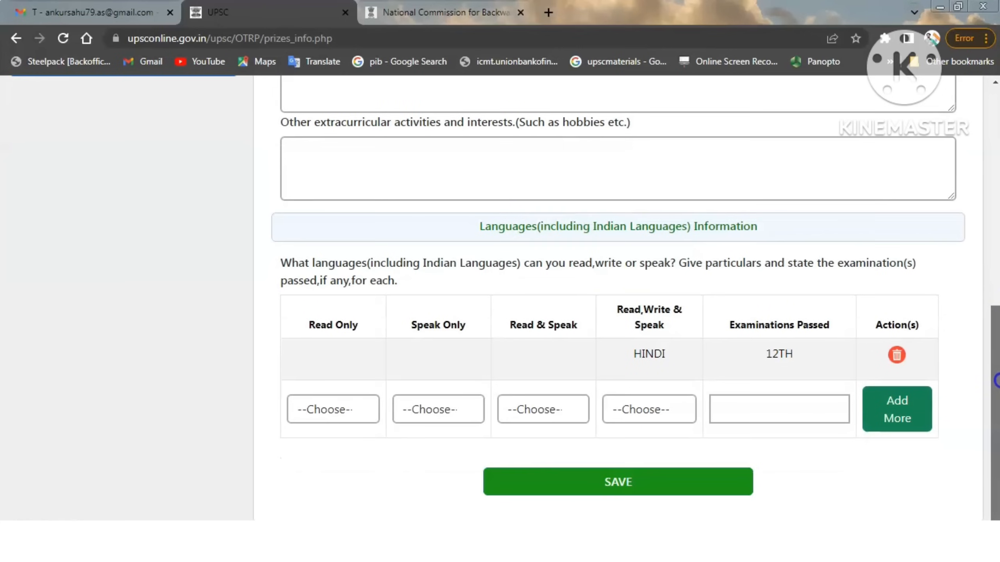
left_click(365, 418)
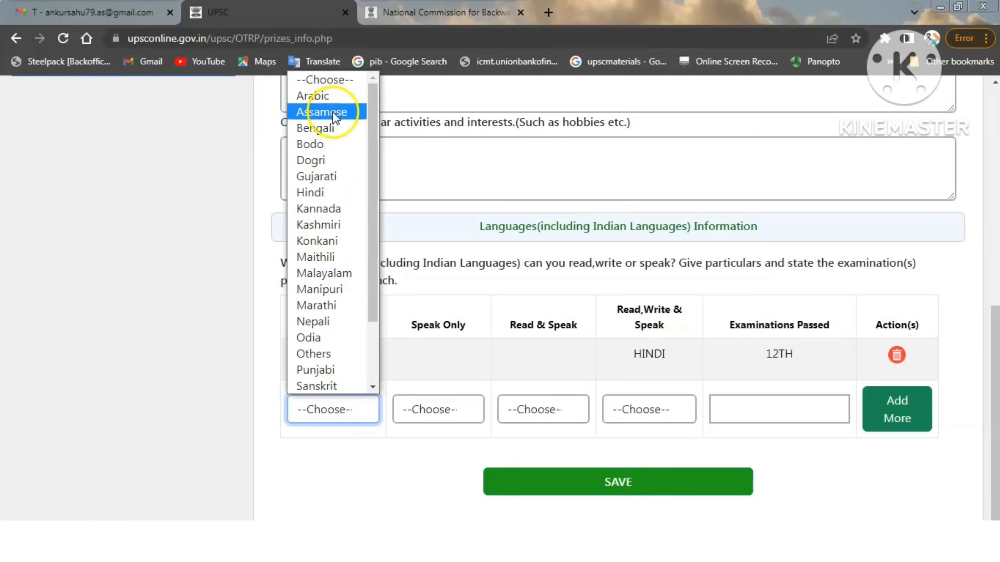
left_click_drag(374, 206, 371, 328)
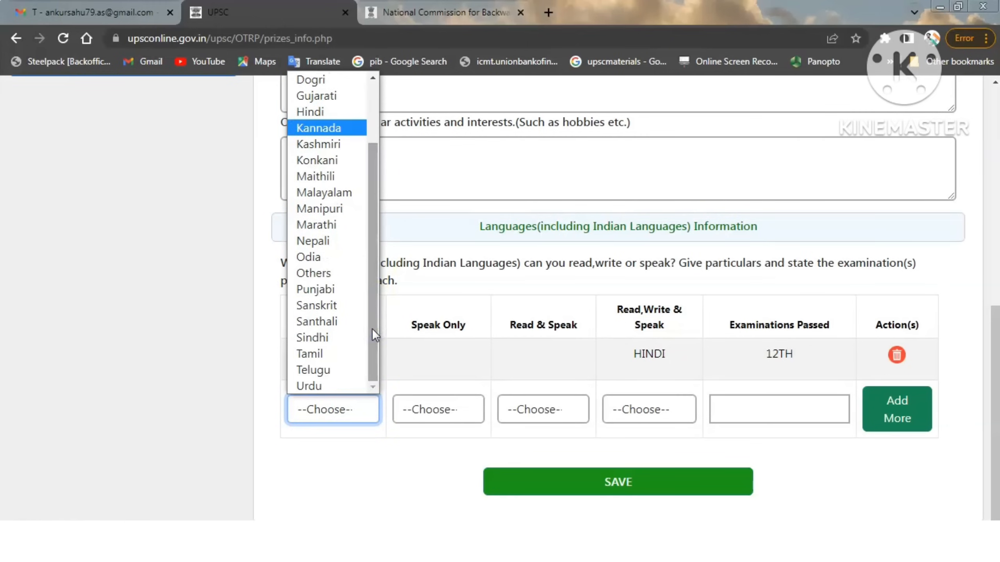
left_click(313, 273)
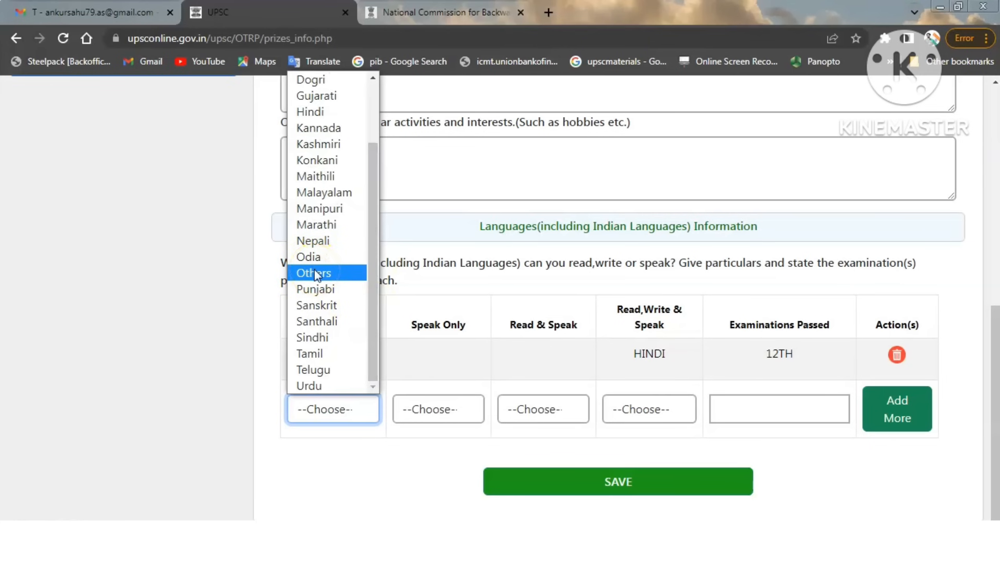
left_click_drag(373, 289, 375, 228)
left_click(320, 256)
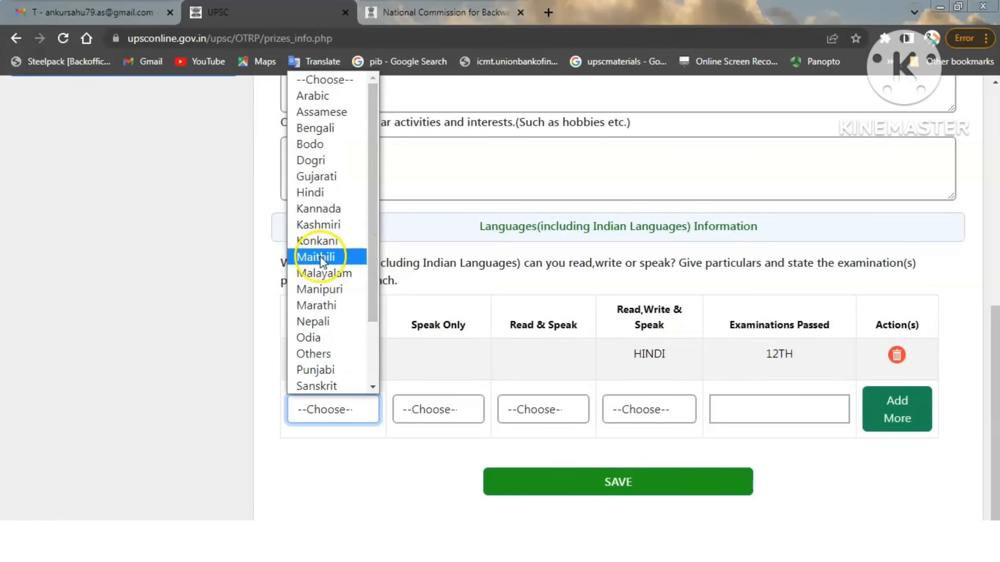
left_click(320, 337)
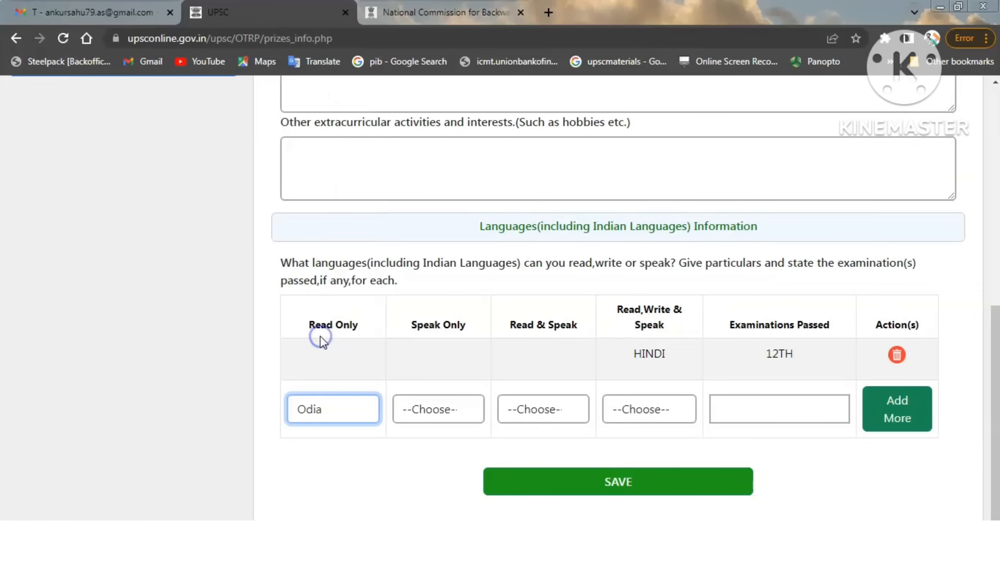
left_click(782, 418)
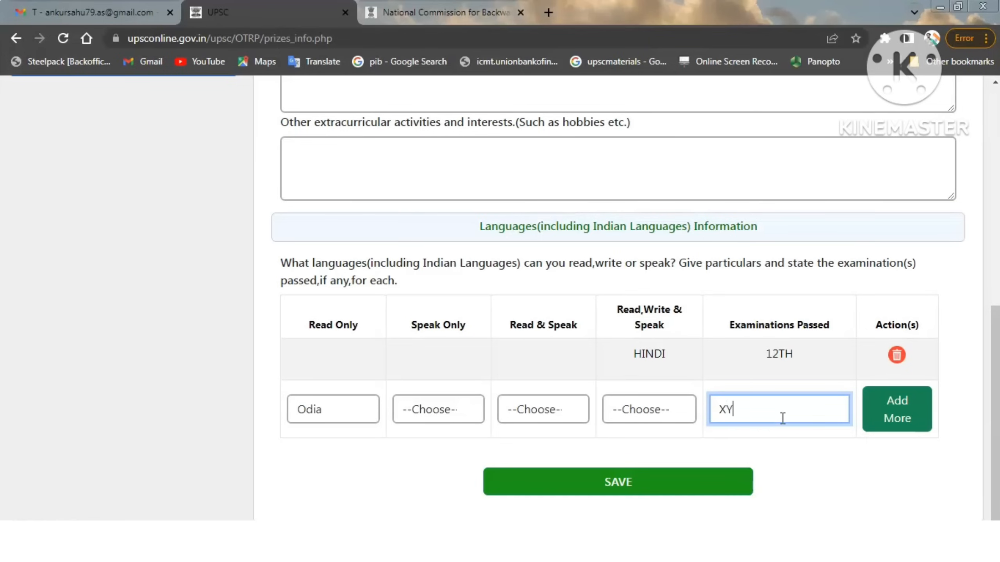
left_click(908, 422)
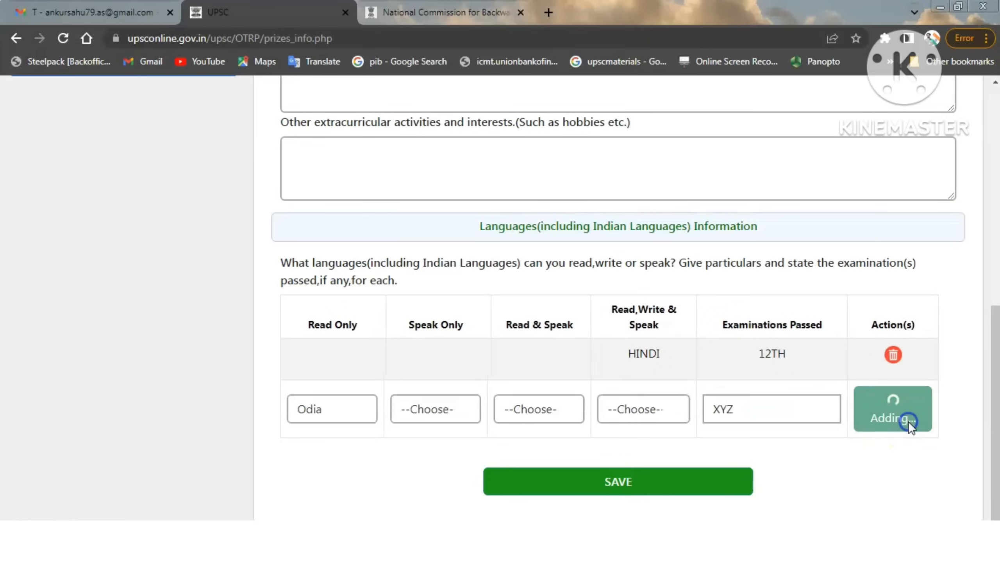
- Choose Gujarati as the Speak Only language in the new row of the languages table
scroll(618, 315, "down", 1)
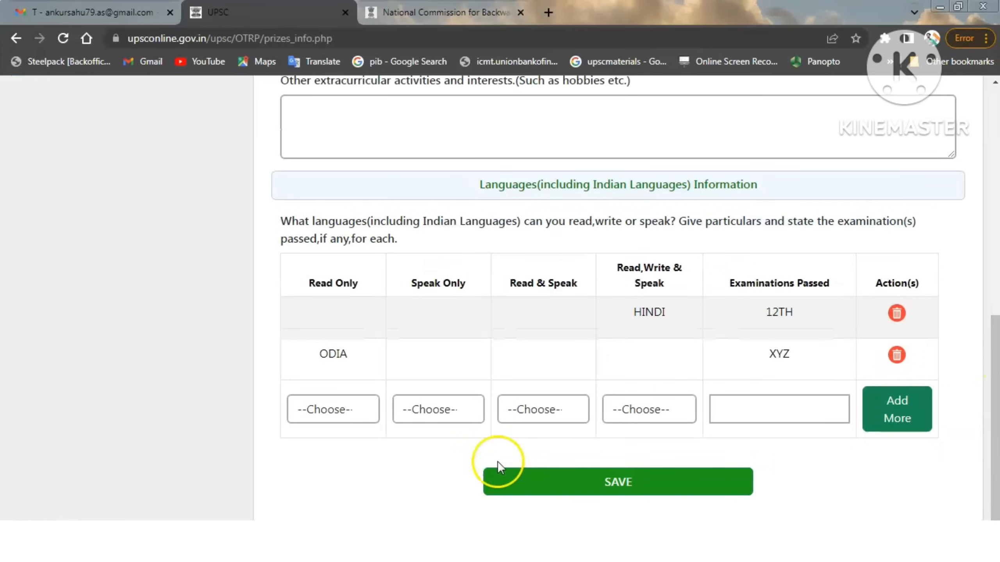
left_click(468, 411)
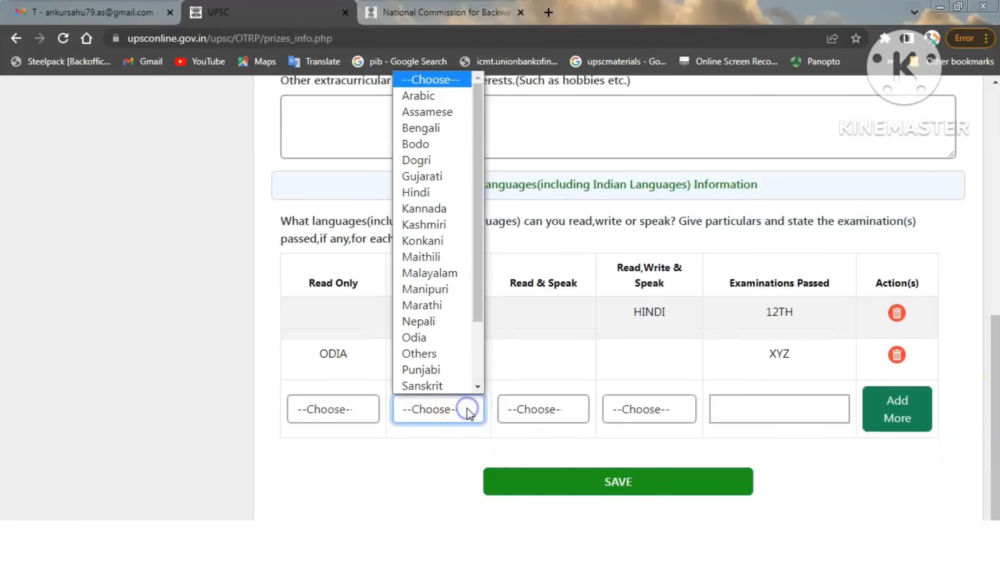
left_click(428, 178)
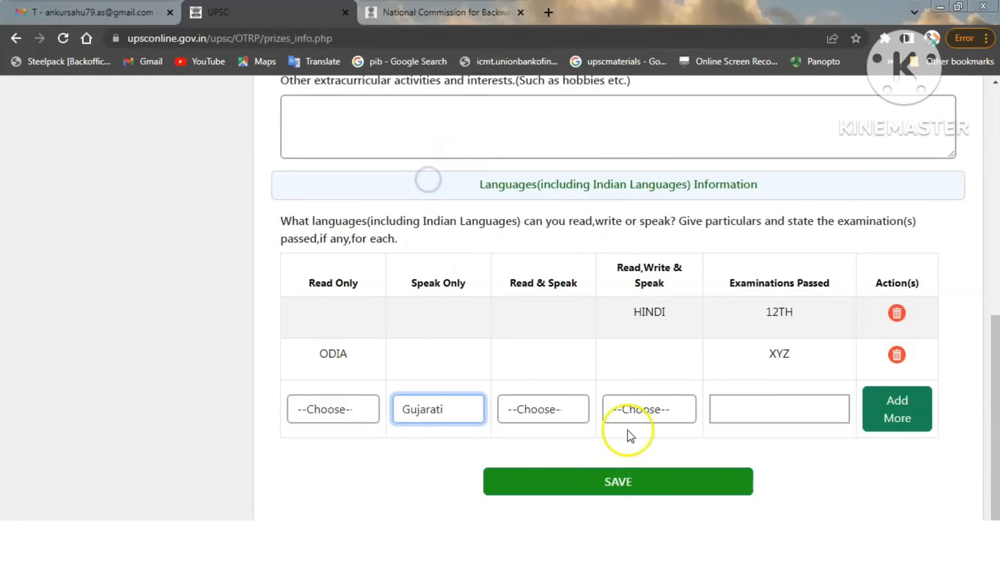
- Try to add the speak-only Gujarati entry to the languages table with Examinations Passed left blank
left_click(749, 412)
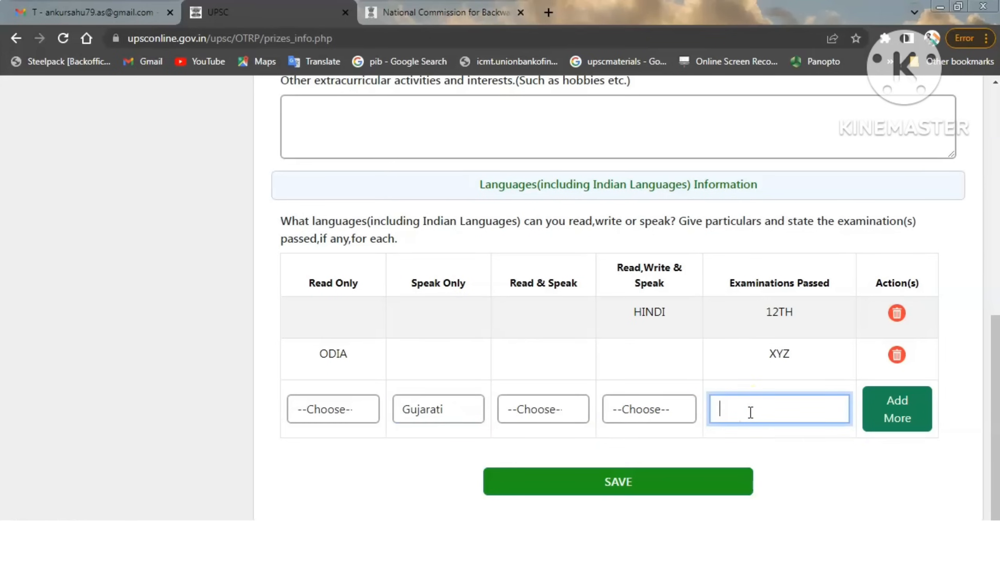
left_click(818, 453)
left_click(897, 426)
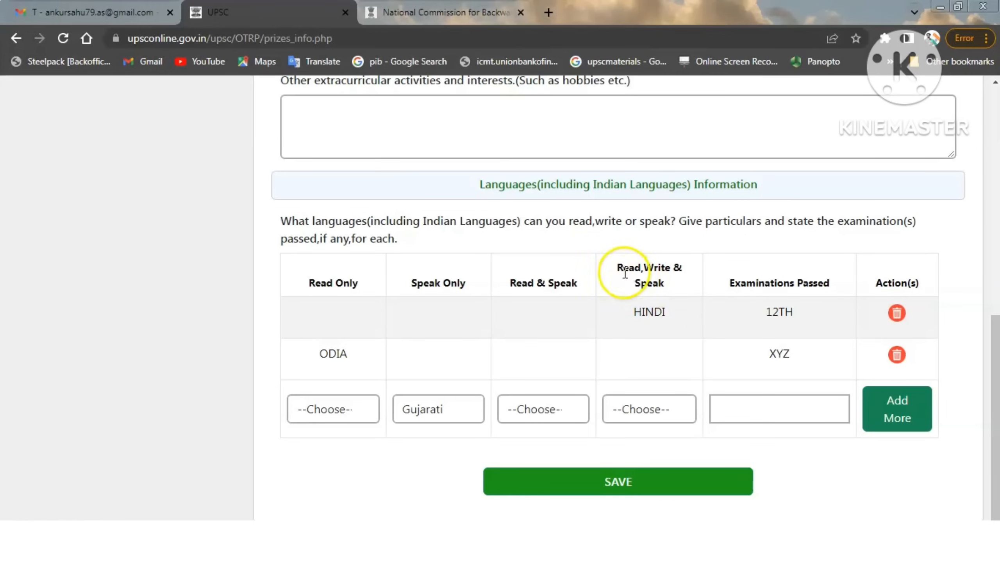
left_click_drag(617, 268, 661, 305)
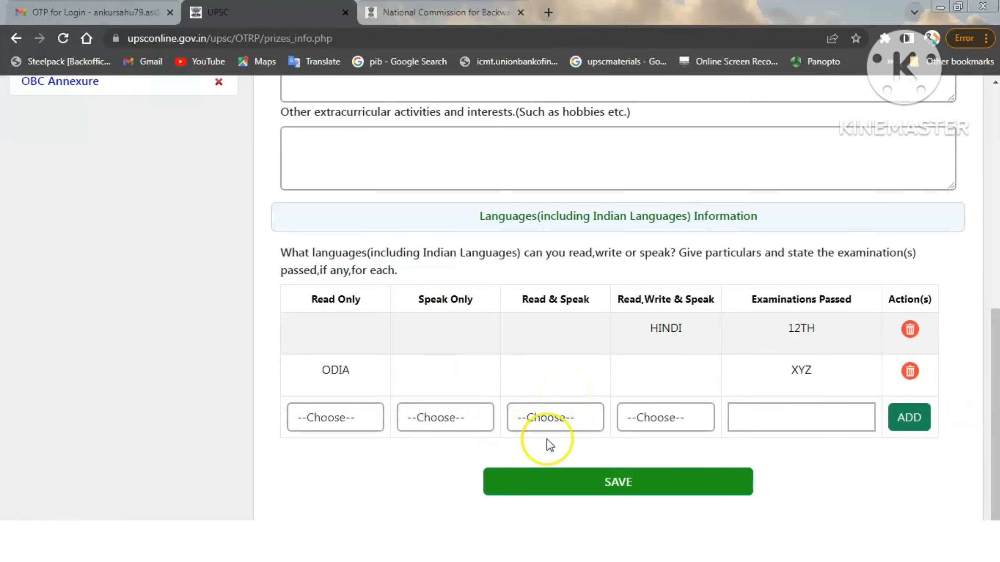
- Save the achievements and languages form and open the OBC Annexure section
left_click(606, 490)
scroll(195, 335, "up", 4)
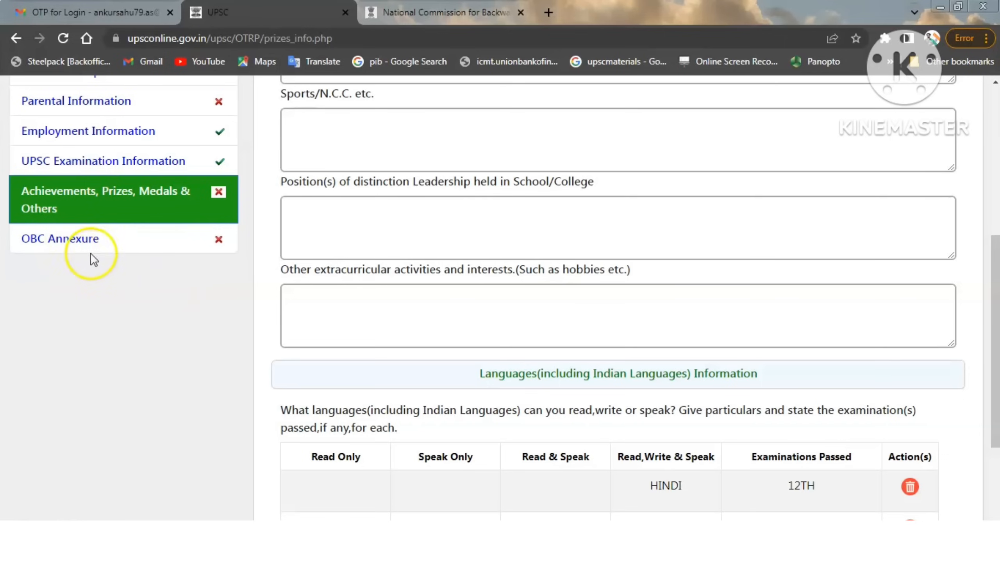
left_click(68, 245)
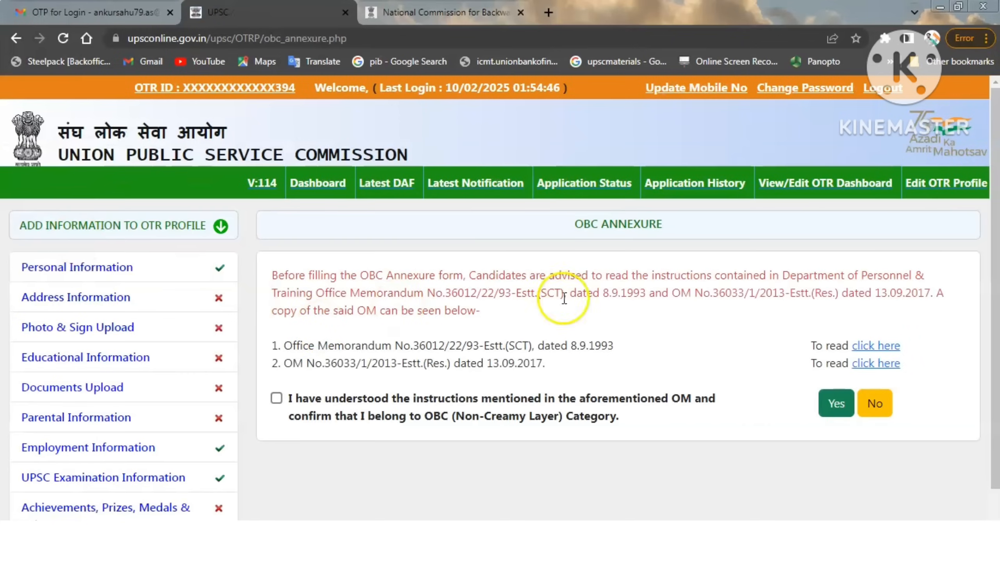
- Accept the OBC (Non-Creamy Layer) declaration, answer Yes, and acknowledge having read the Office Memorandums
scroll(994, 268, "down", 1)
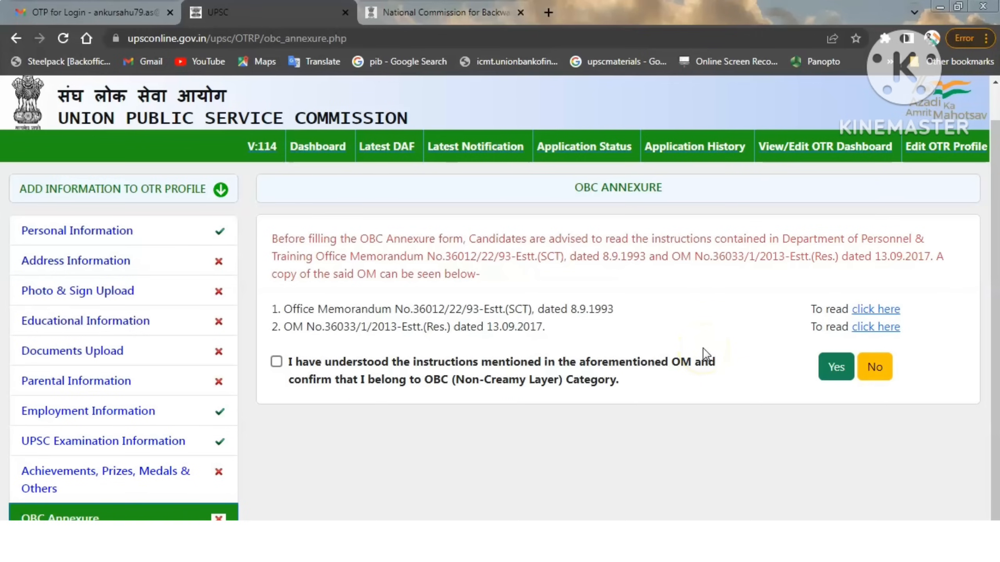
left_click(605, 301)
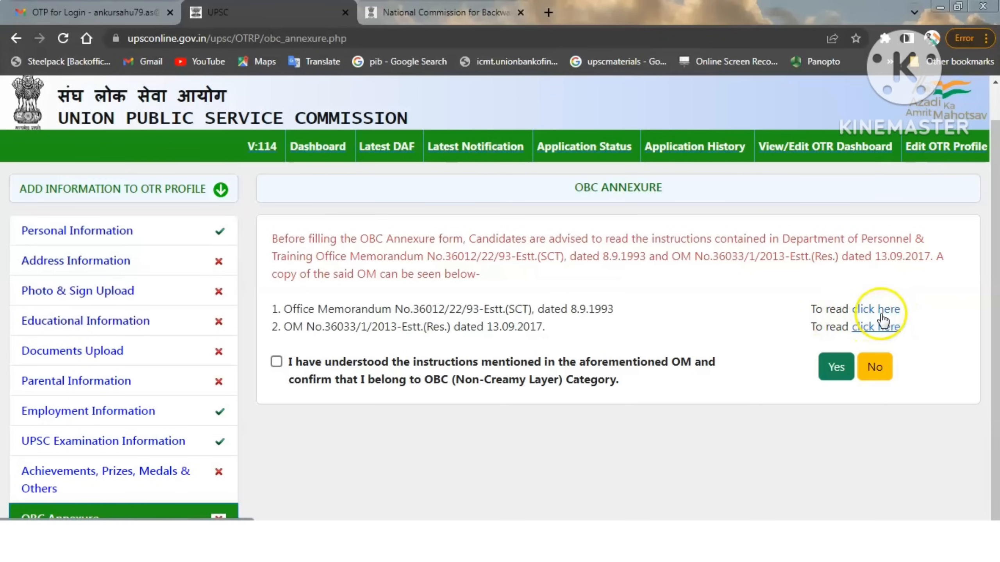
left_click(277, 362)
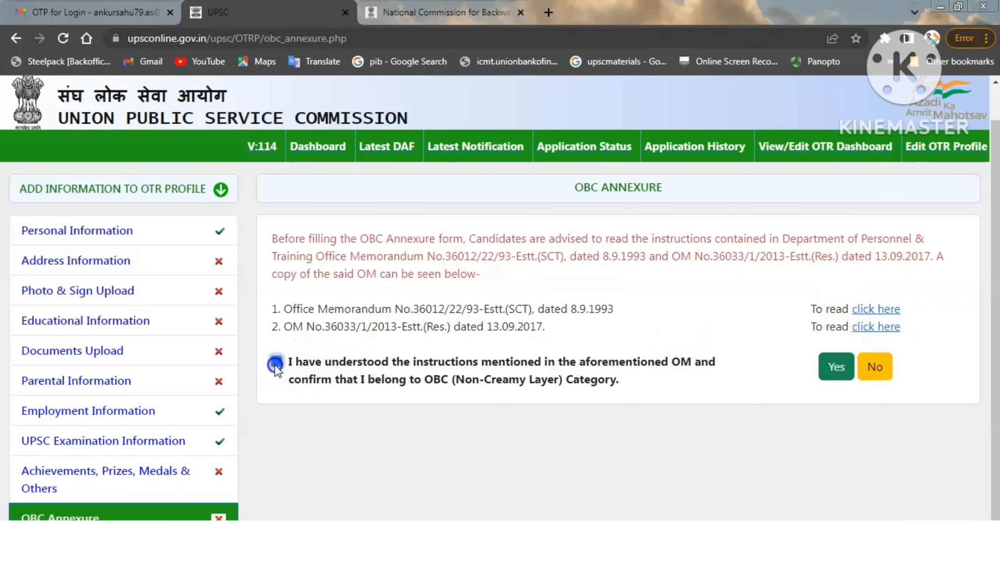
left_click(836, 368)
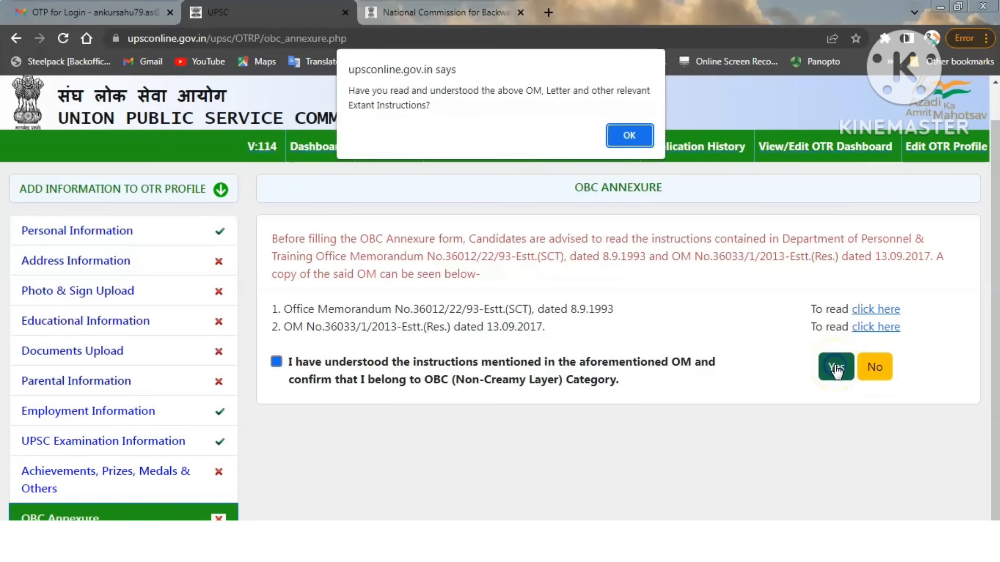
left_click(621, 136)
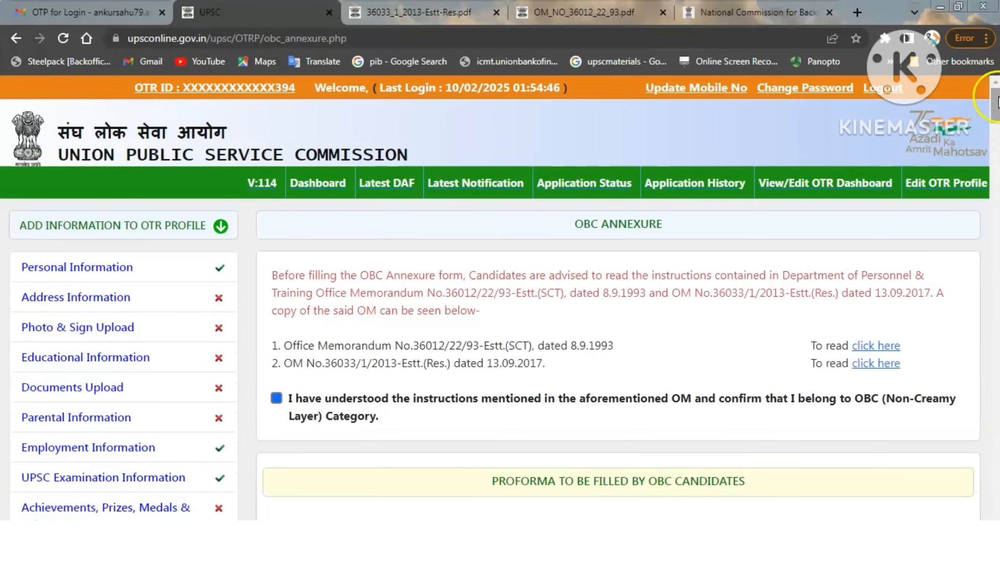
- In the OBC candidates' proforma, answer YES for both the father and the mother having a Permanent Account Number (PAN)
left_click_drag(997, 102, 998, 111)
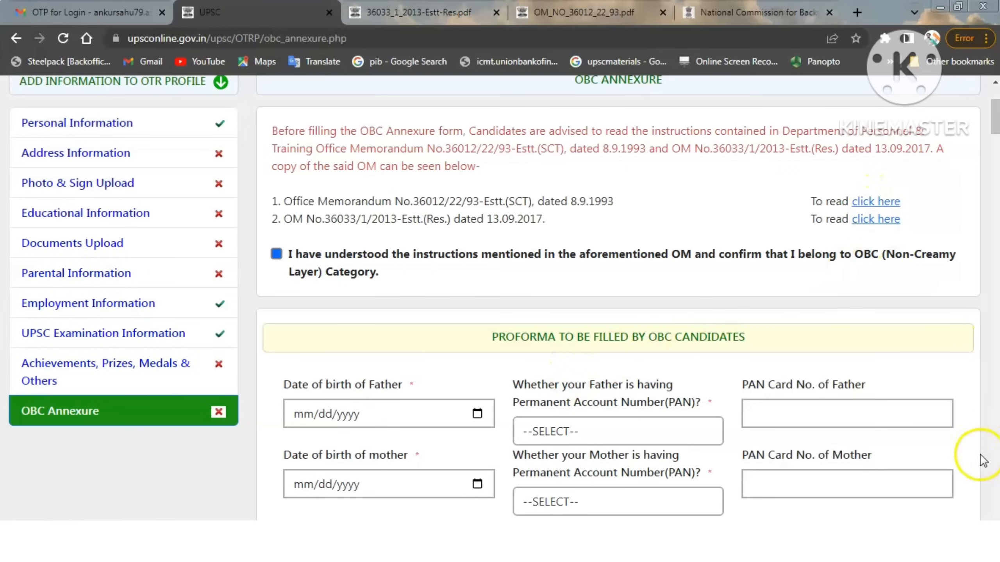
scroll(995, 518, "down", 5)
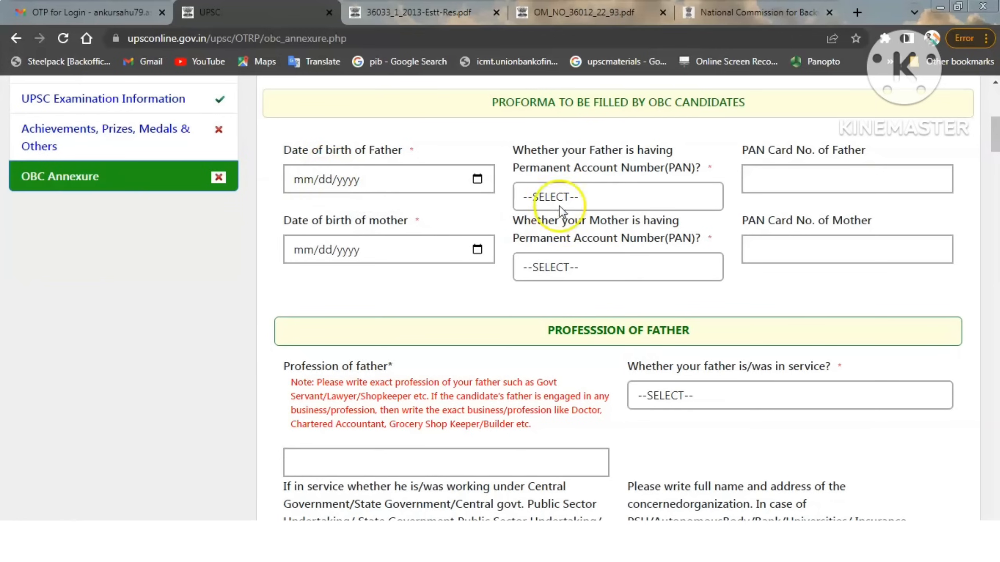
left_click(567, 196)
left_click(564, 232)
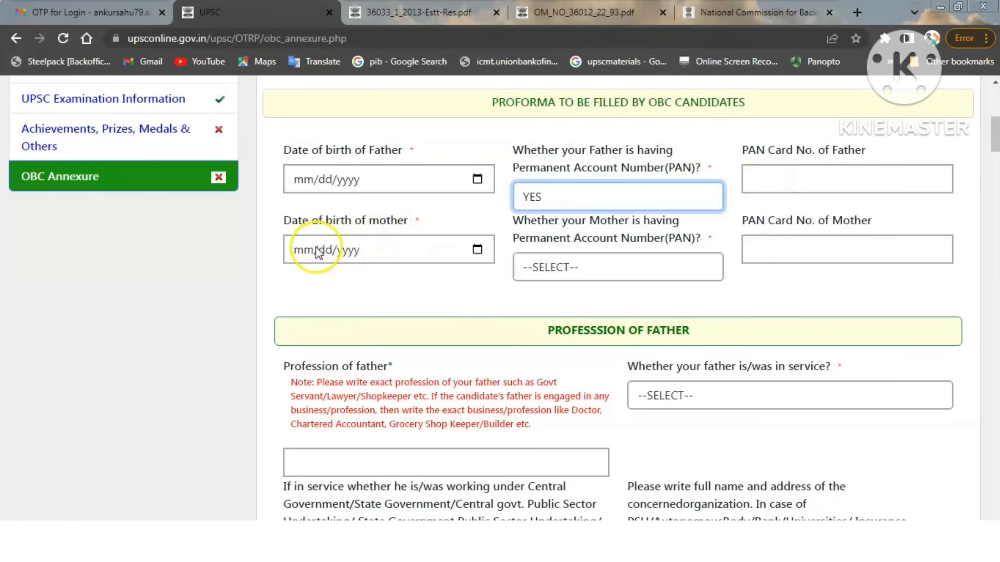
left_click(599, 268)
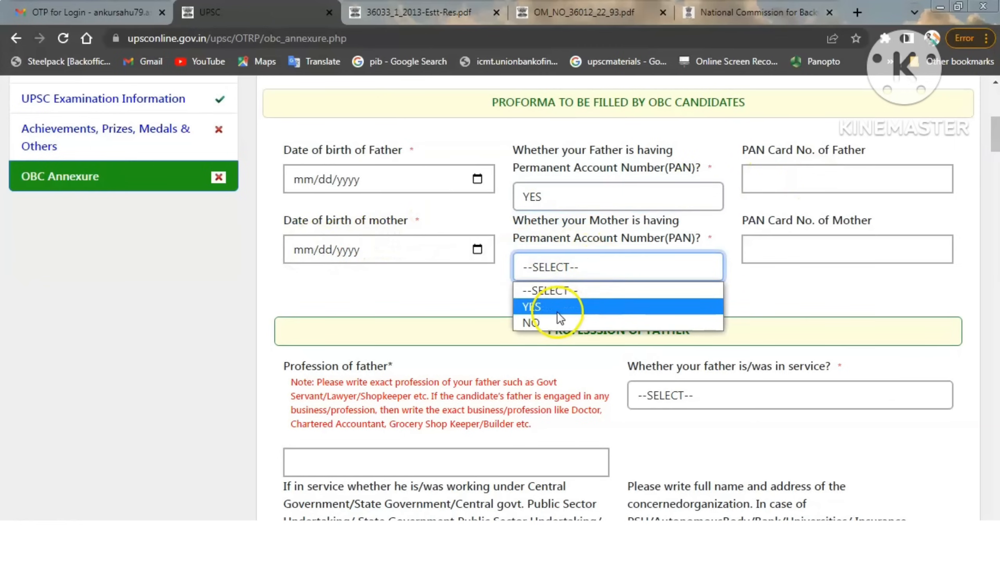
left_click(557, 309)
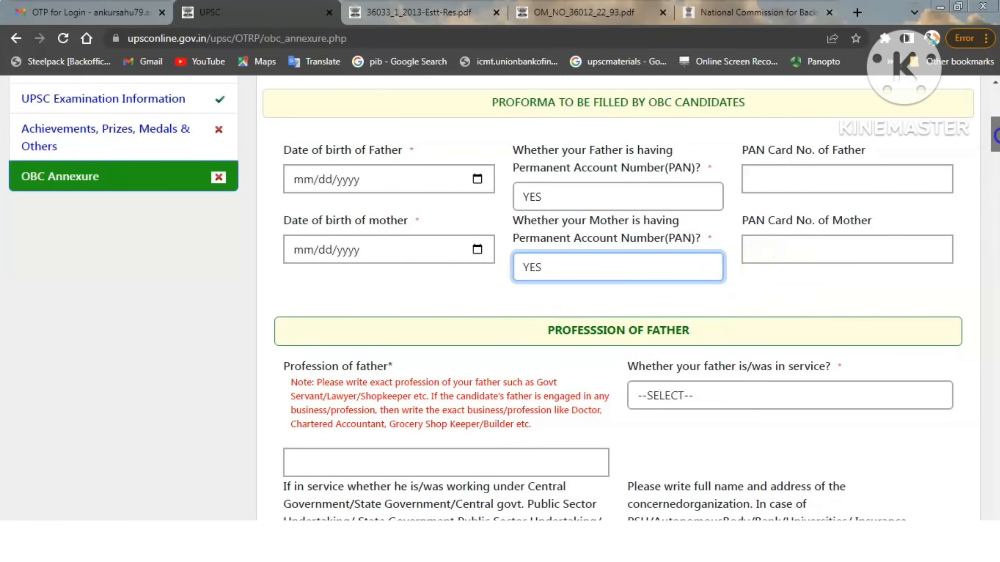
- Examine the father's profession fields, including the choices for service status and type of employing organisation
left_click_drag(995, 135, 996, 148)
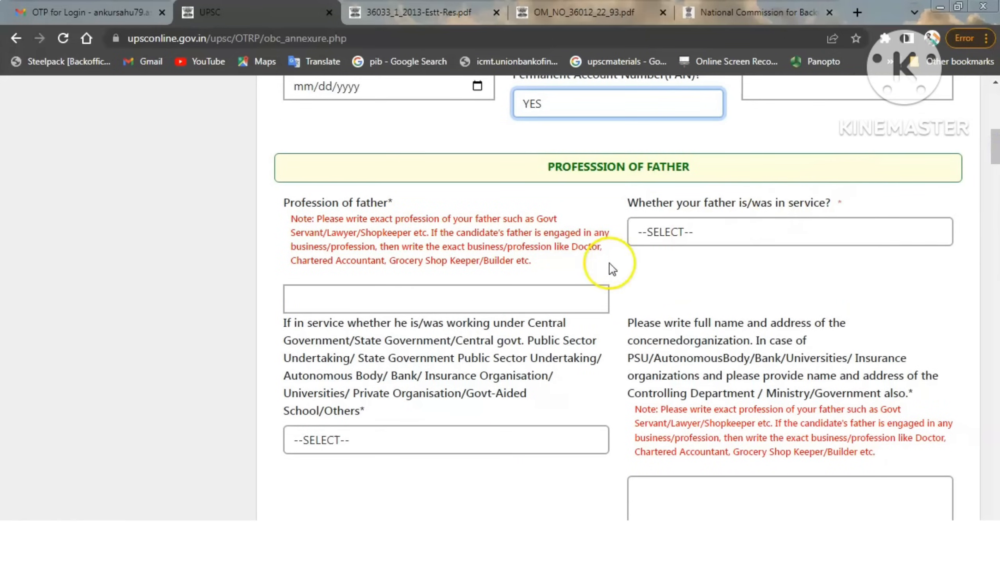
left_click(332, 298)
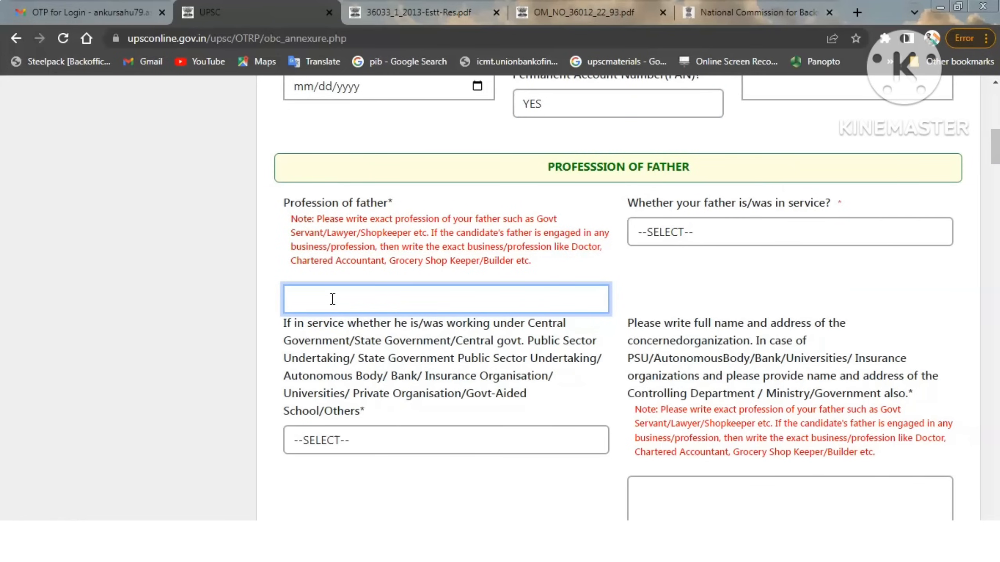
left_click(713, 235)
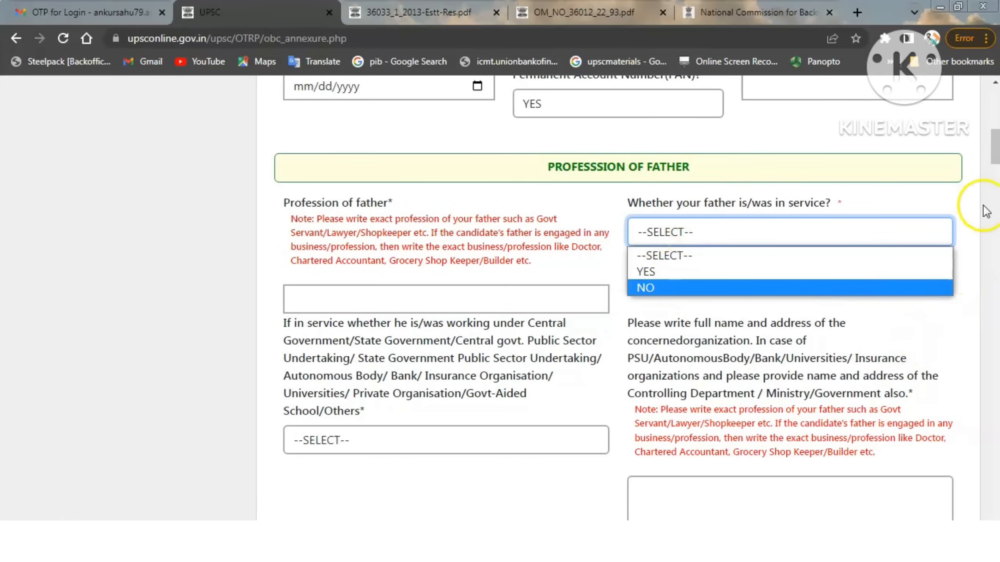
left_click(909, 321)
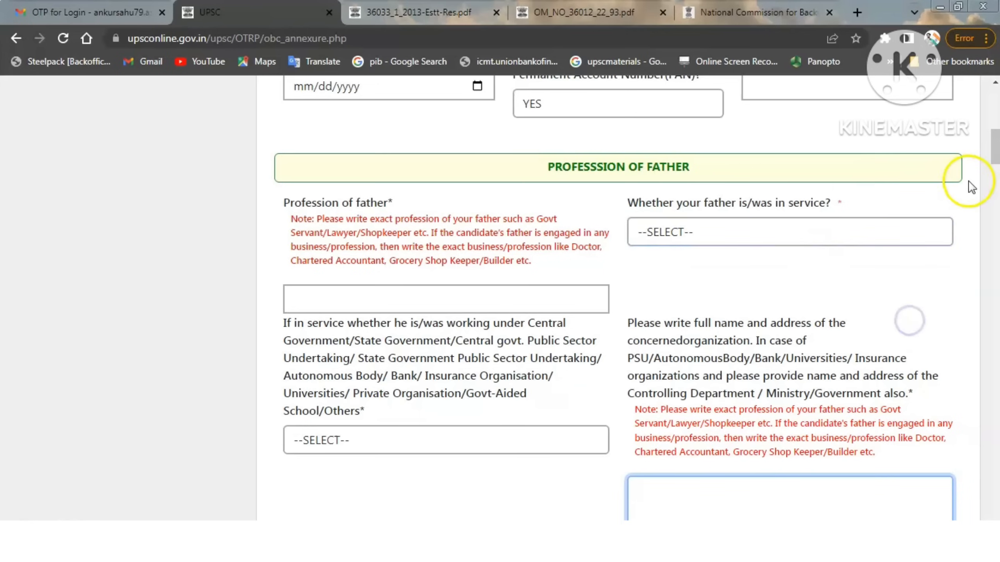
left_click_drag(998, 151, 998, 160)
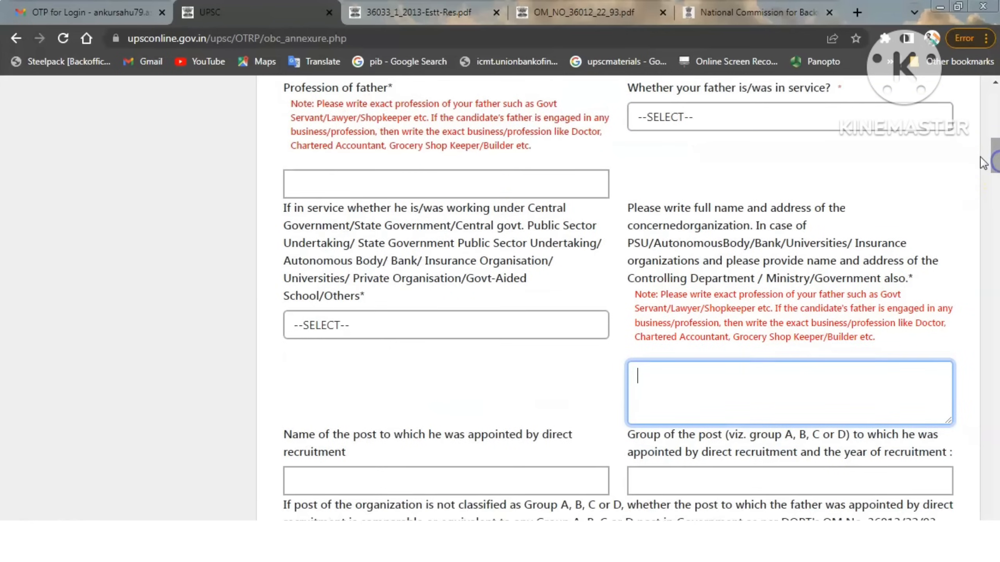
left_click(466, 331)
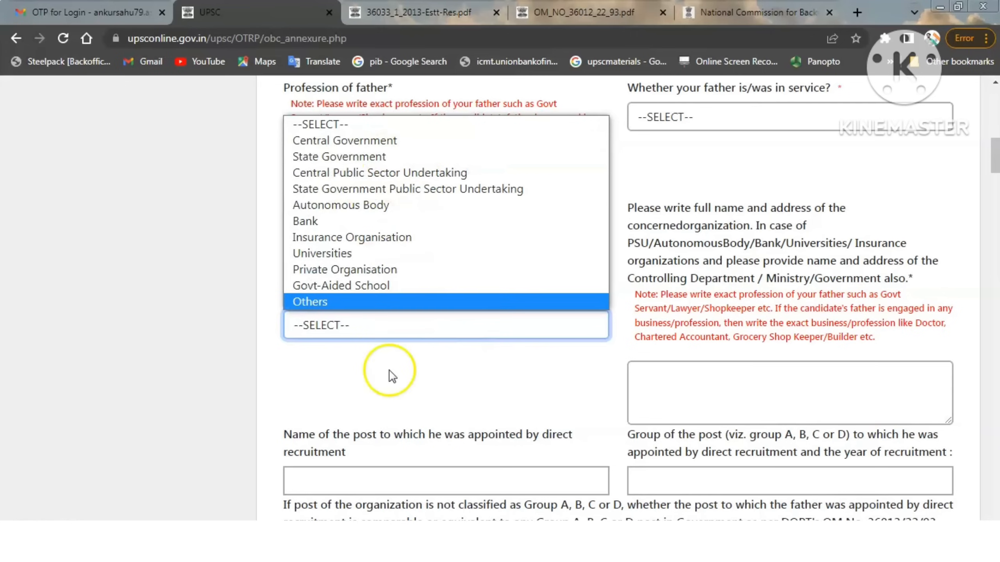
left_click(423, 325)
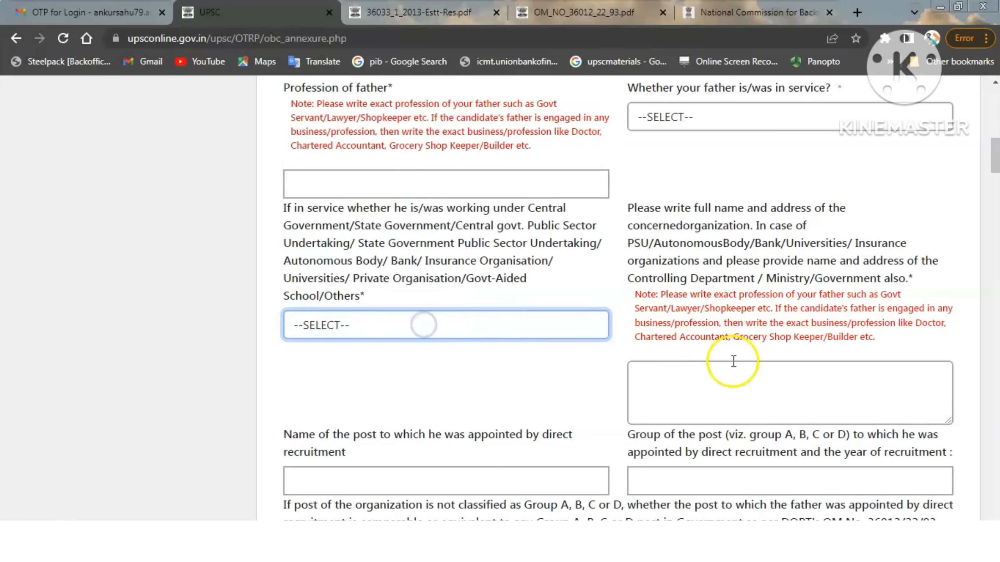
- Answer YES to whether the father is/was in service and check the related employment fields
scroll(665, 178, "up", 1)
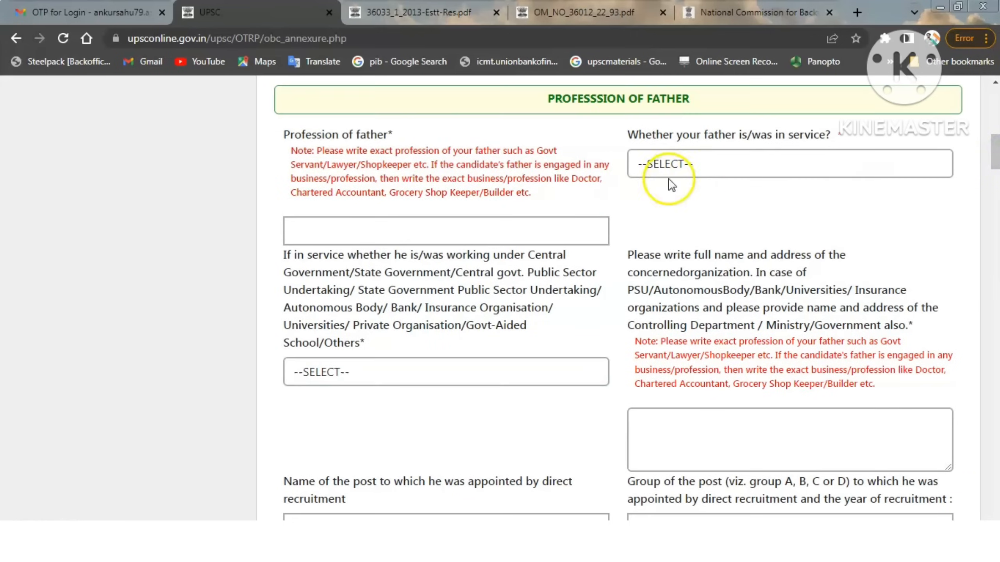
left_click(681, 163)
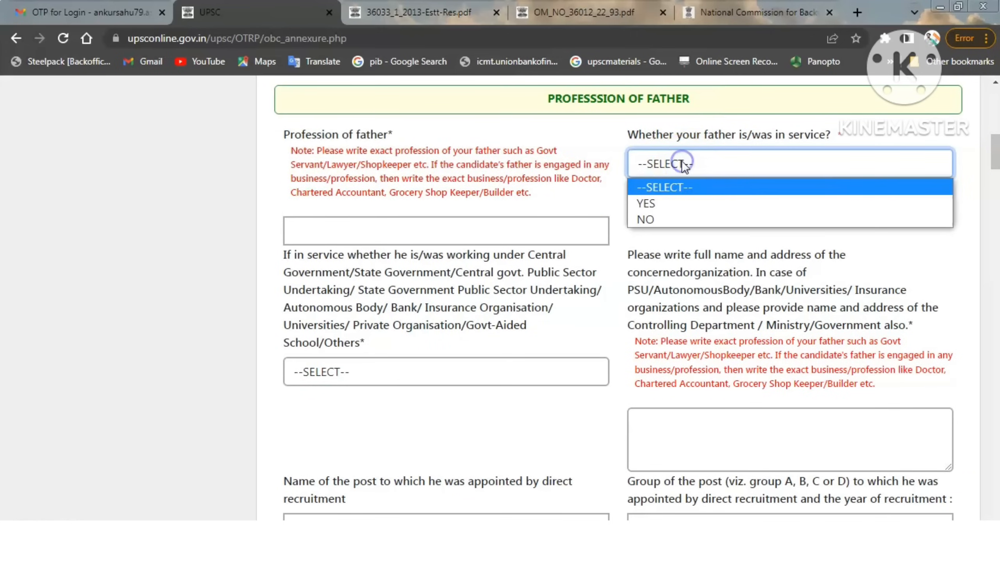
left_click(661, 202)
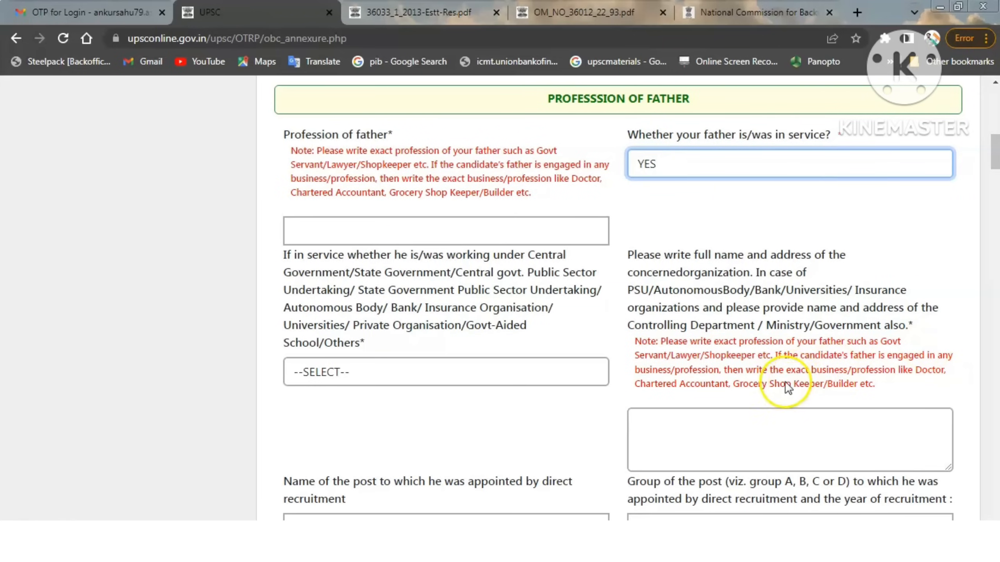
scroll(995, 518, "down", 4)
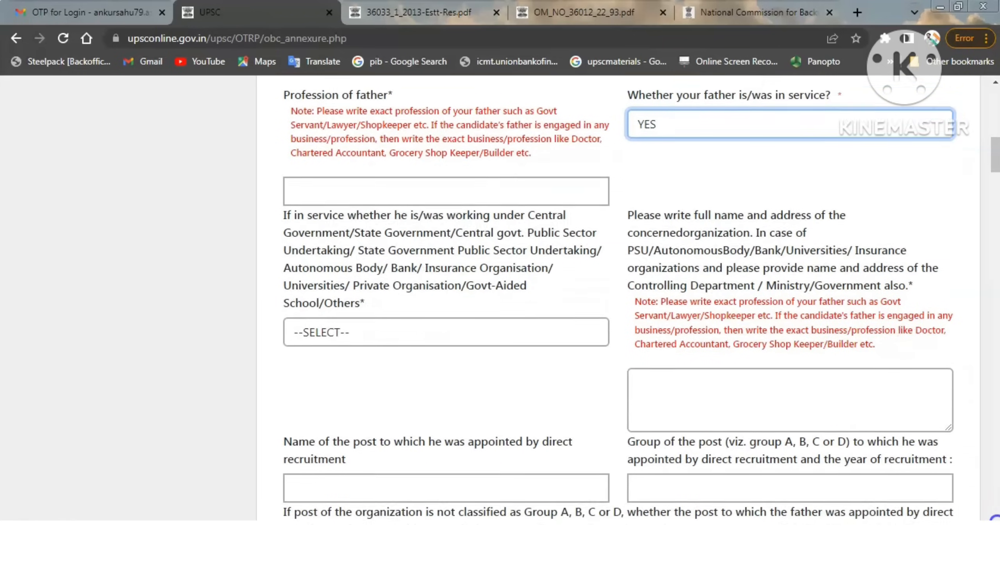
left_click(996, 520)
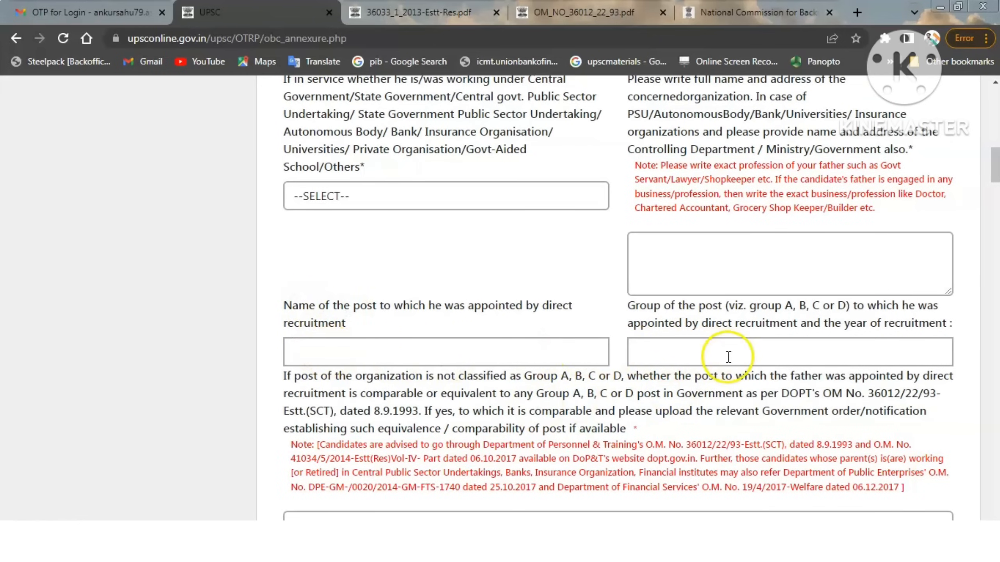
- Set the answer to whether the father is/was in service to NO
scroll(994, 164, "up", 4)
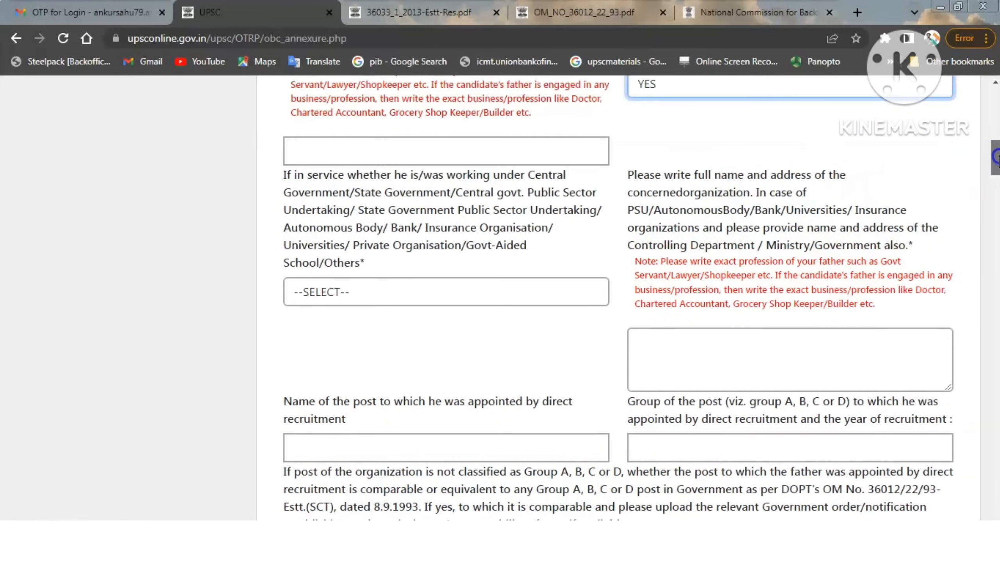
left_click(704, 166)
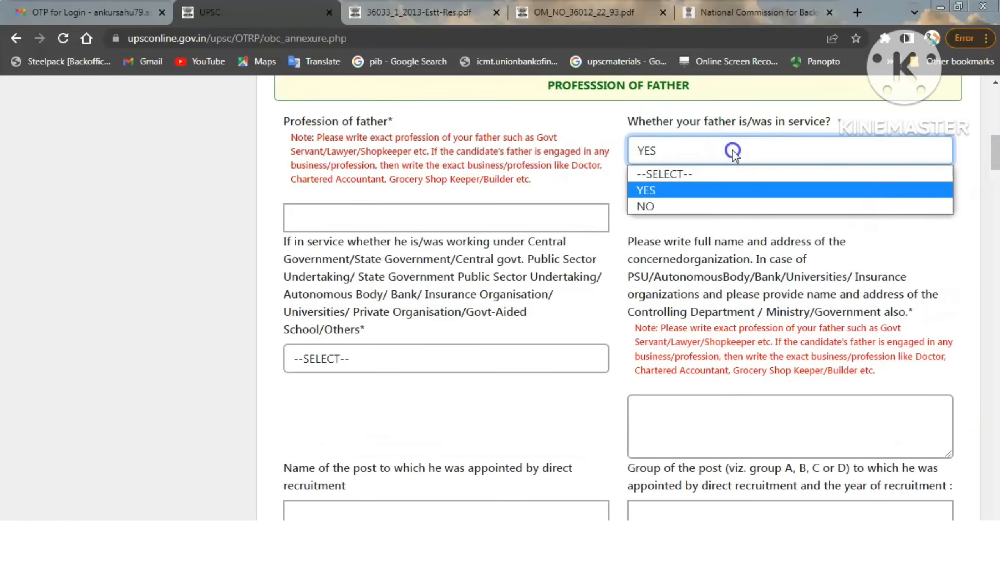
left_click(661, 204)
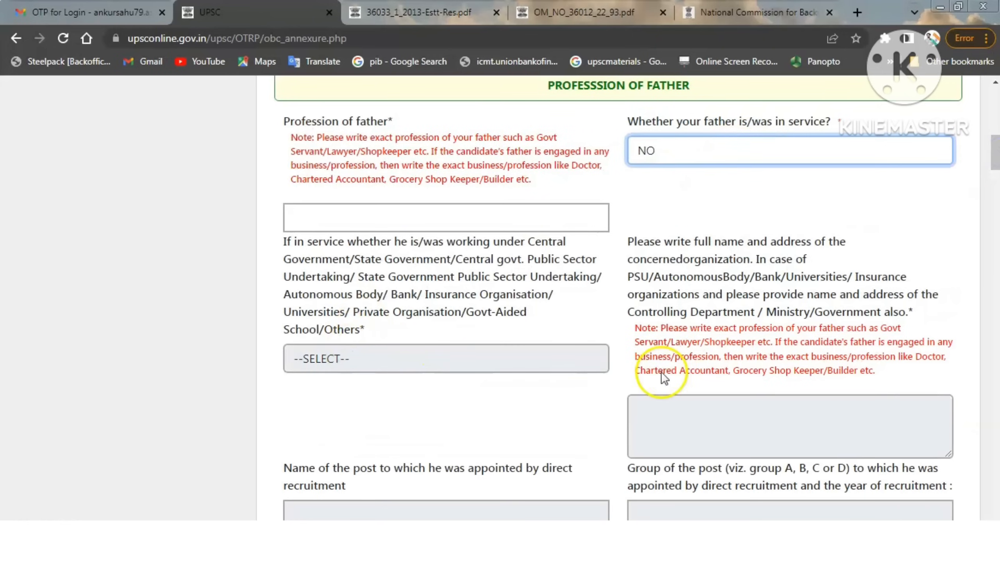
- Answer NO to whether the candidate's father holds or has ever held a Constitutional post
scroll(991, 519, "down", 7)
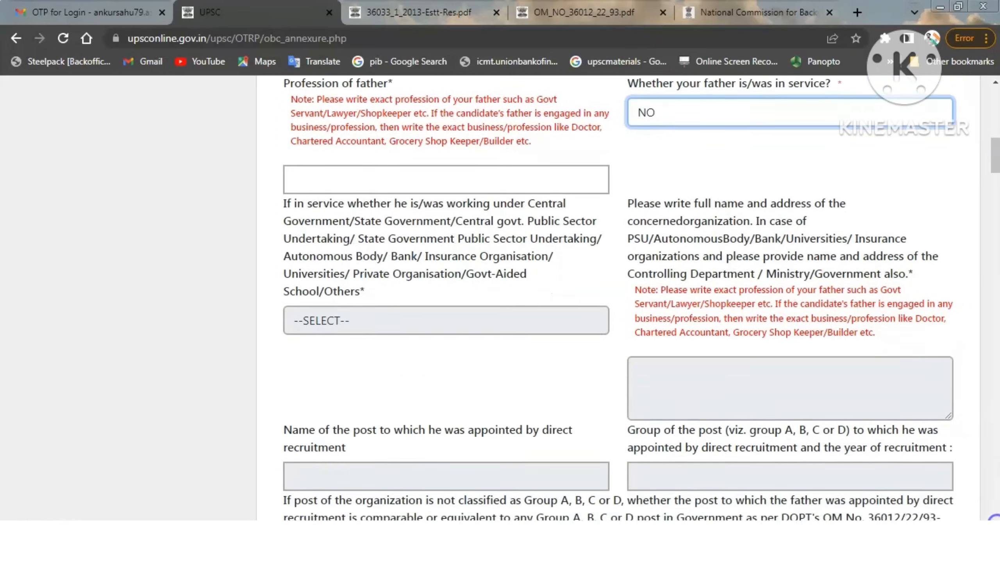
scroll(993, 519, "down", 5)
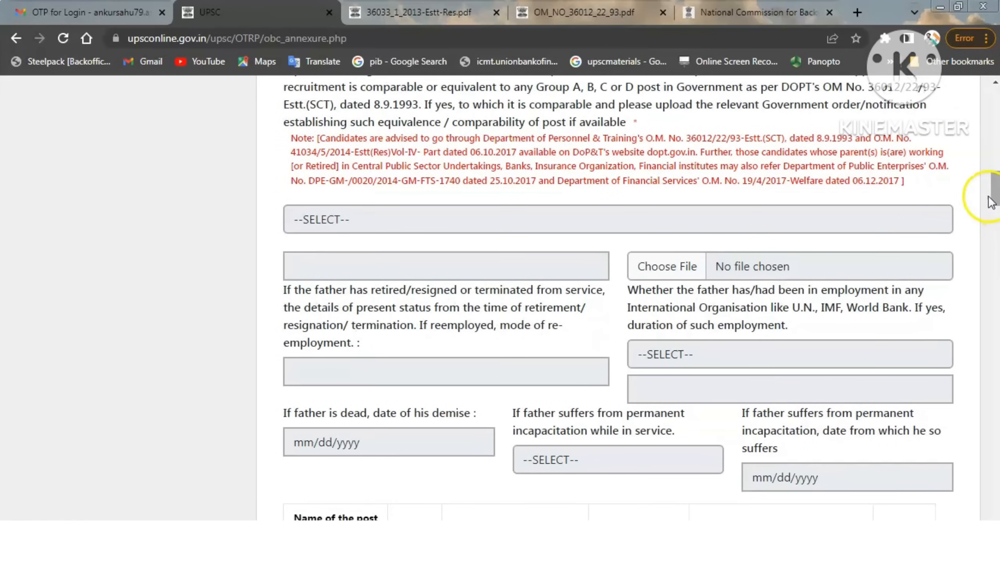
left_click_drag(990, 196, 996, 201)
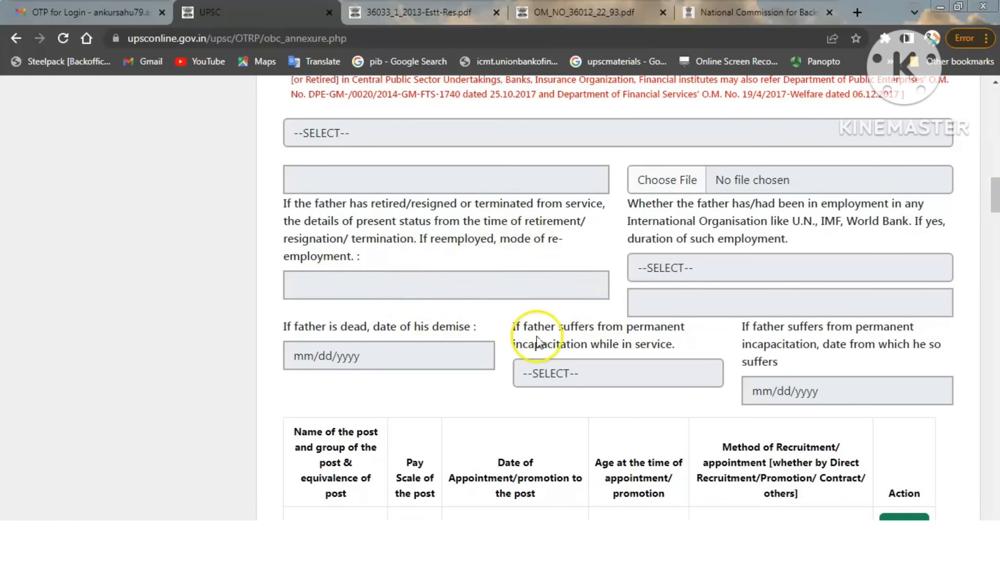
left_click_drag(996, 184, 997, 219)
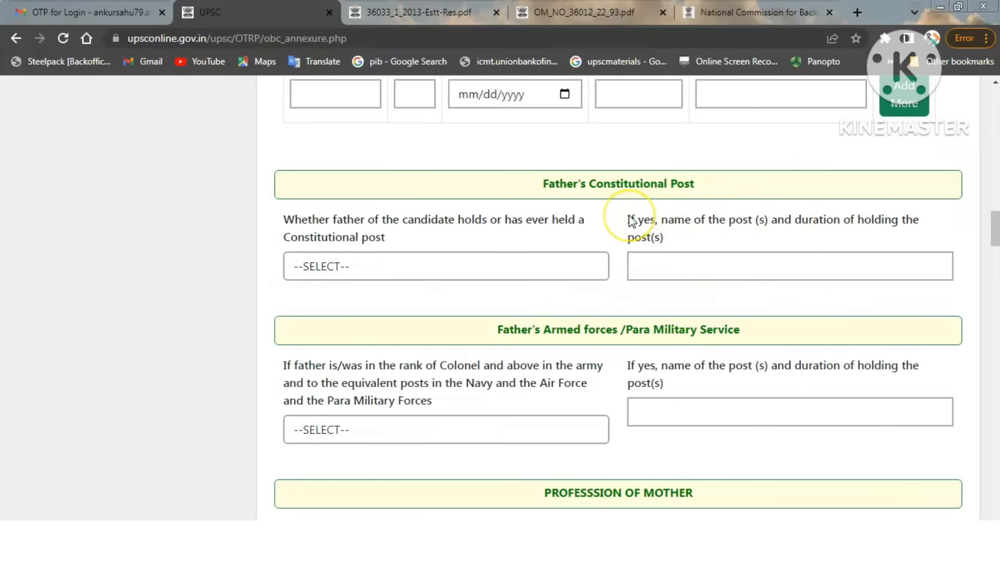
left_click(415, 273)
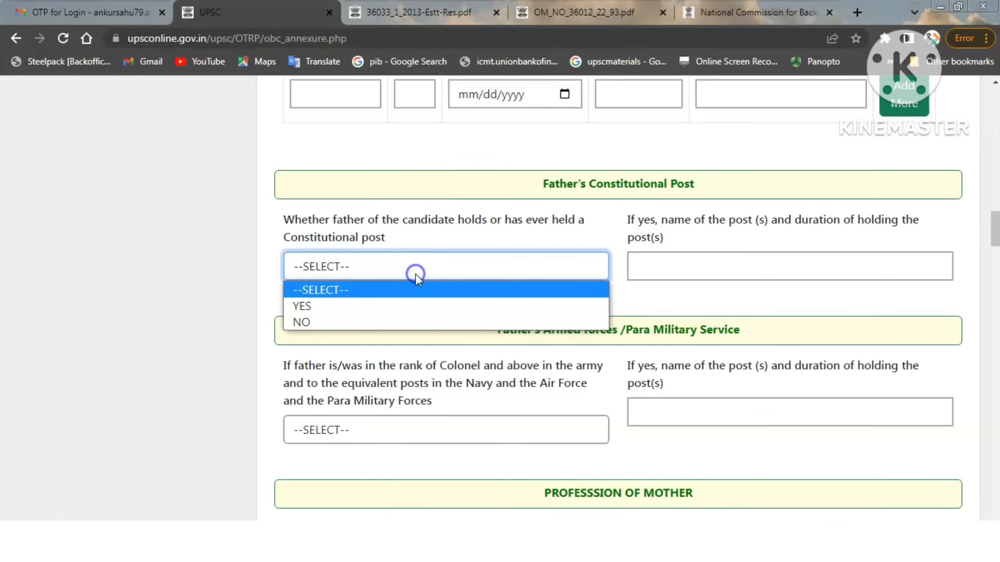
left_click(322, 323)
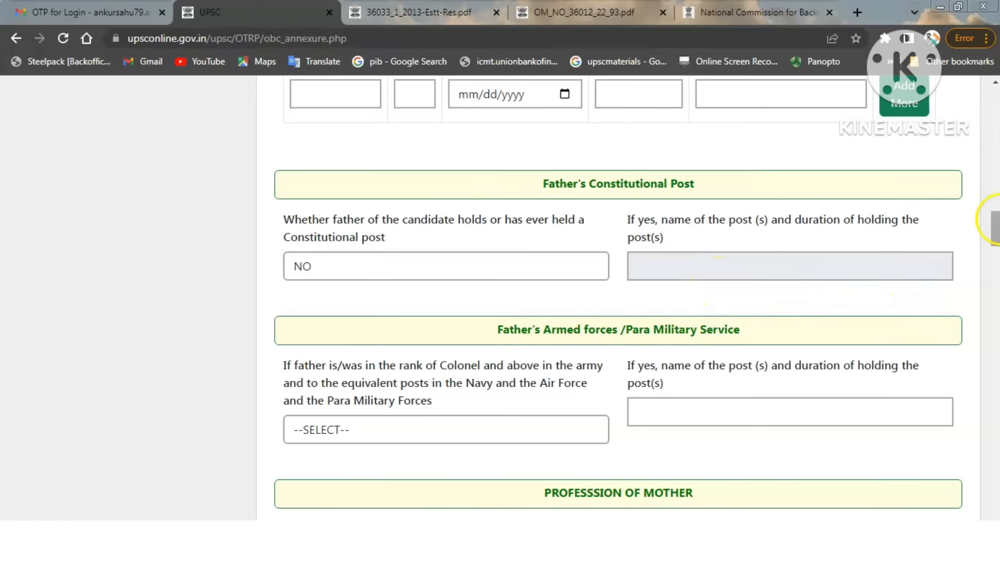
- Answer NO to whether the father is/was in the rank of Colonel and above or an equivalent armed forces post
scroll(993, 224, "down", 1)
scroll(992, 233, "down", 1)
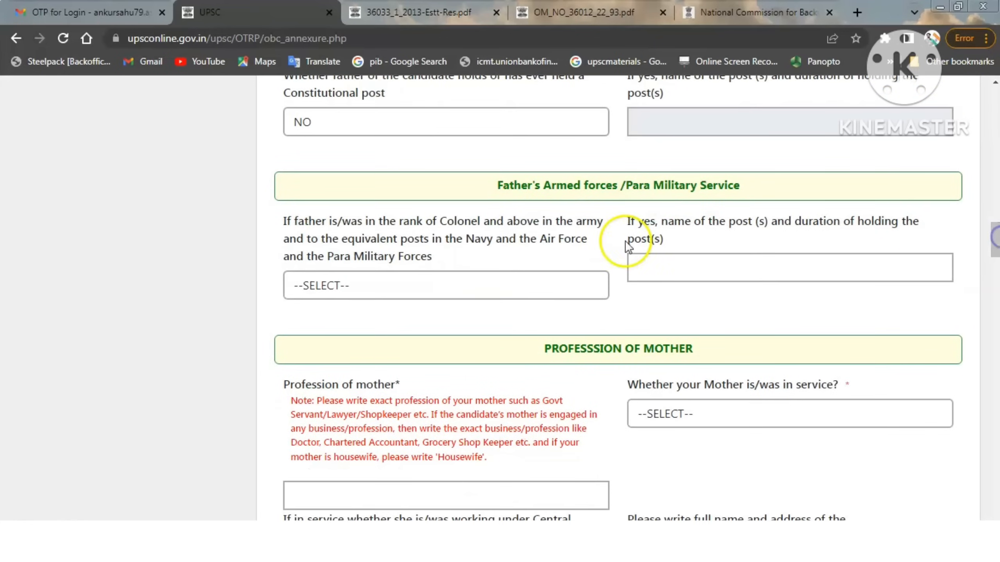
left_click(369, 277)
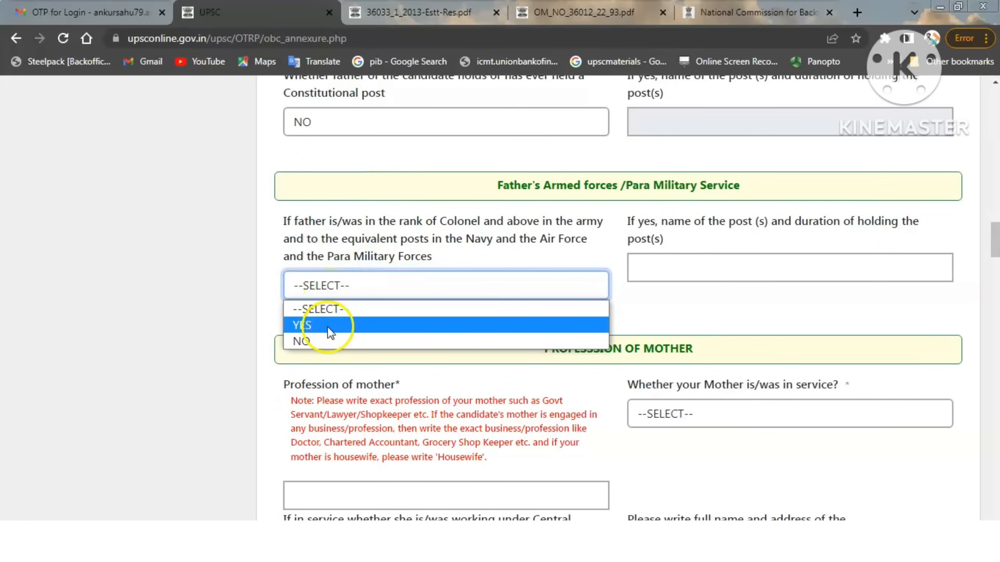
scroll(324, 341, "down", 4)
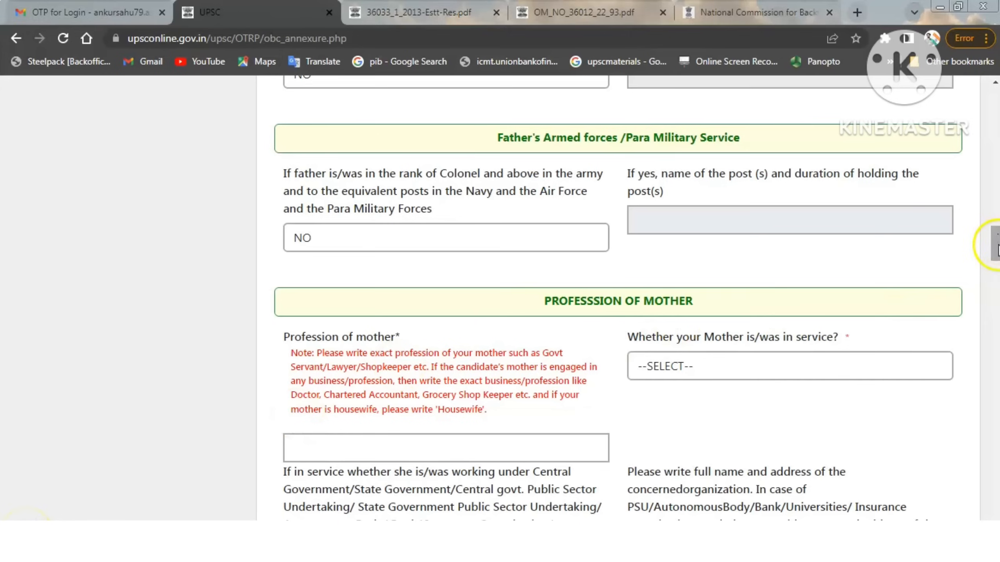
- In the mother's profession section, answer NO to whether the mother is/was in service
left_click_drag(995, 254, 996, 258)
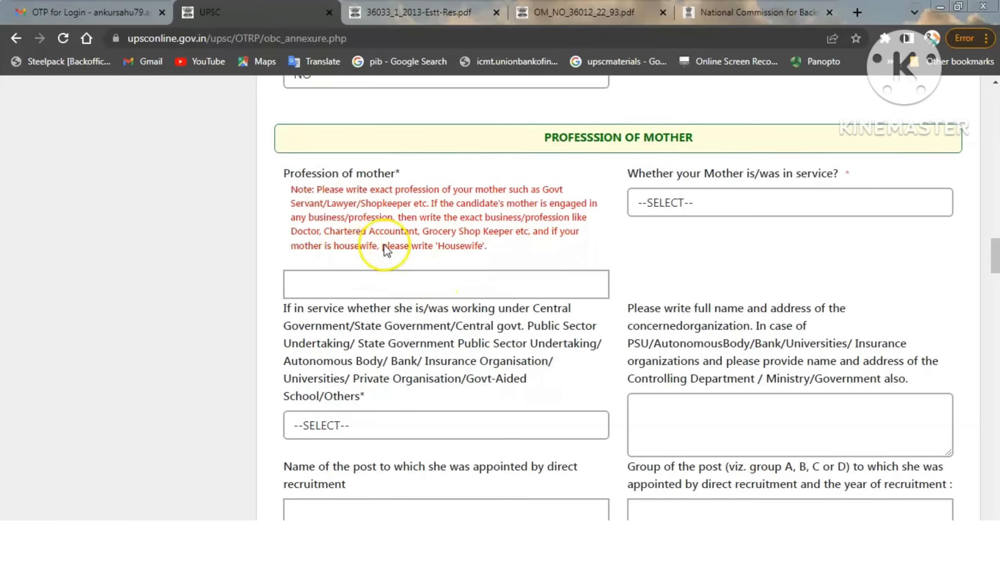
left_click(373, 277)
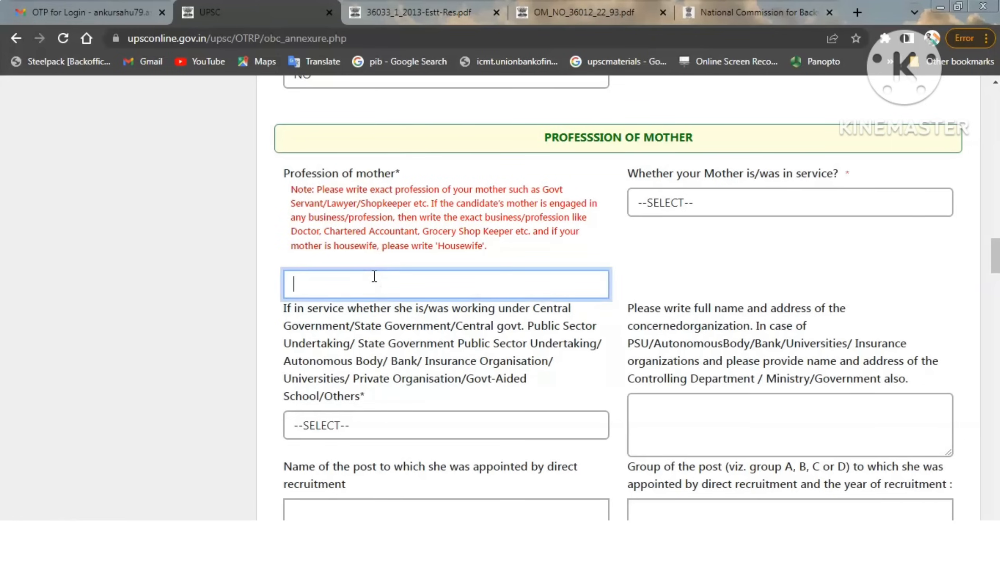
left_click(683, 261)
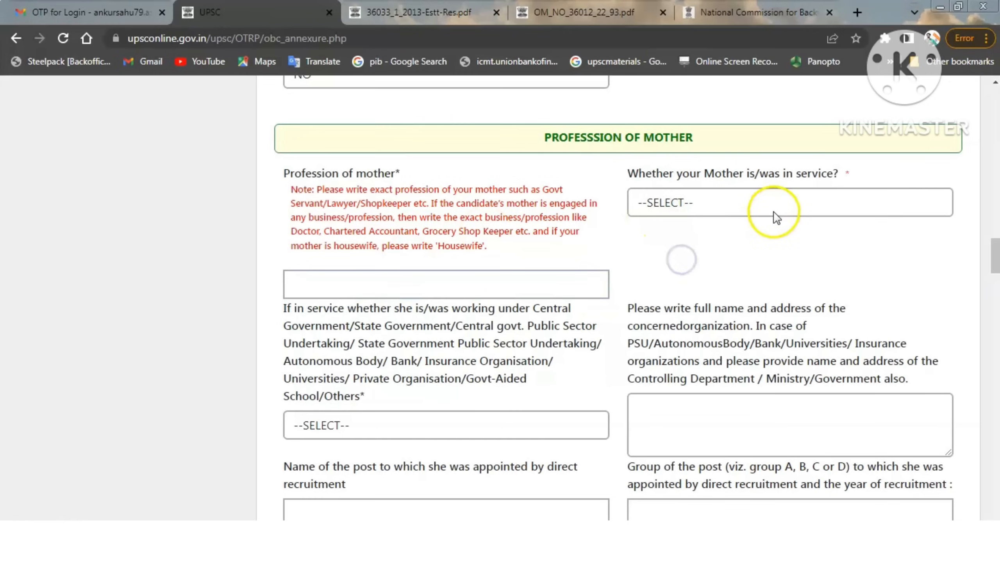
left_click(771, 212)
left_click(685, 260)
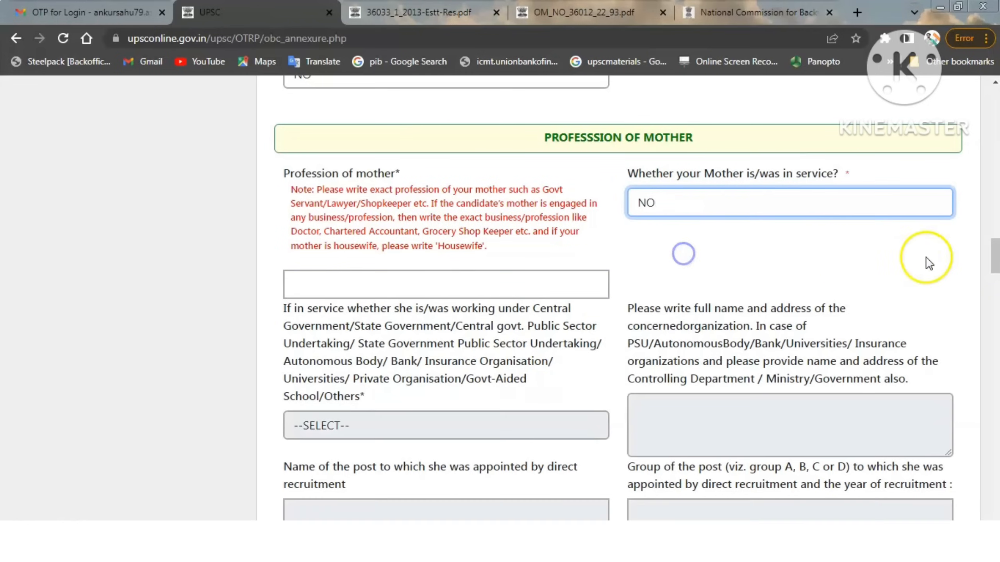
- Answer NO for the mother's Constitutional post and for her armed forces/para military rank of Colonel and above
left_click_drag(995, 256, 996, 333)
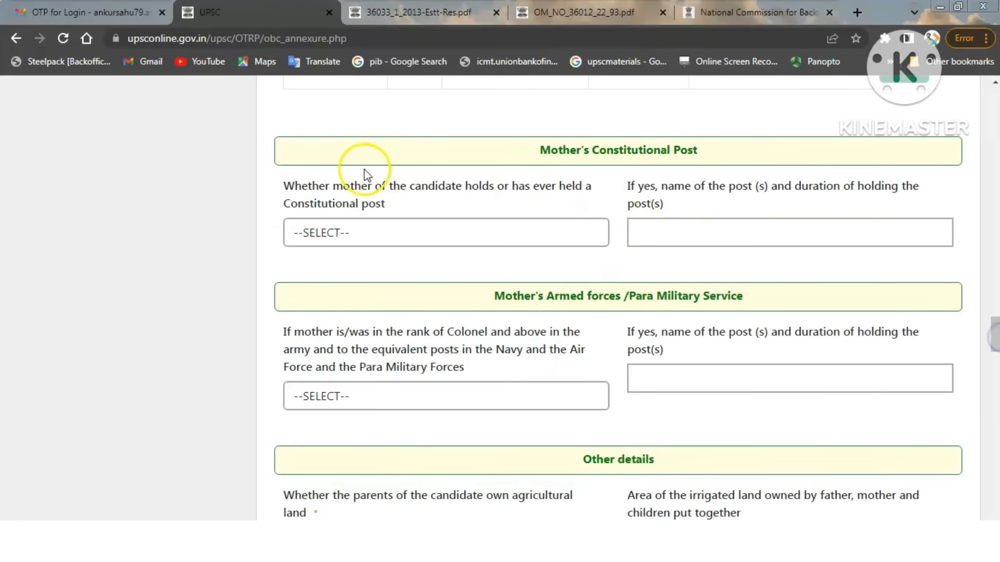
left_click(357, 236)
left_click(326, 288)
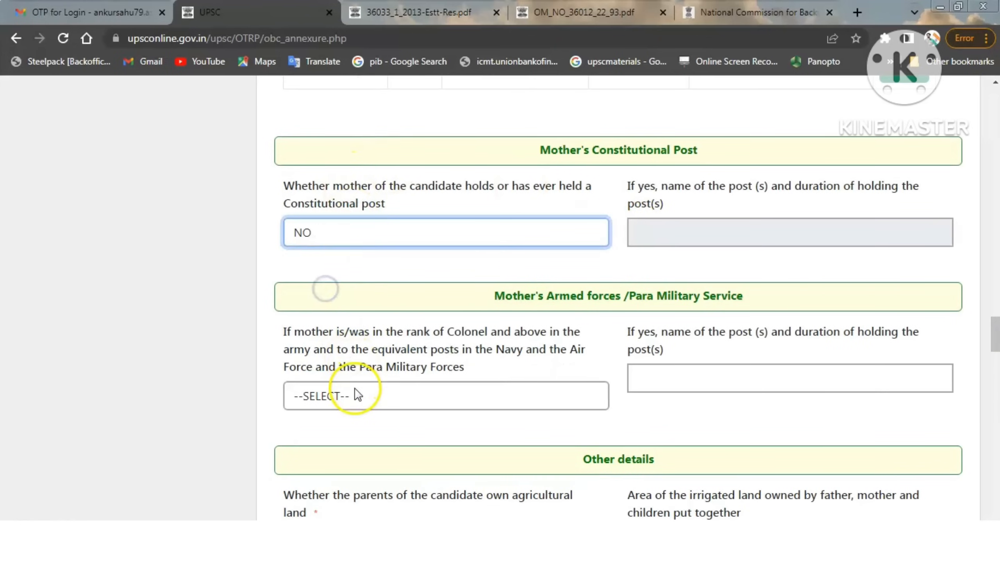
left_click(357, 395)
left_click(328, 449)
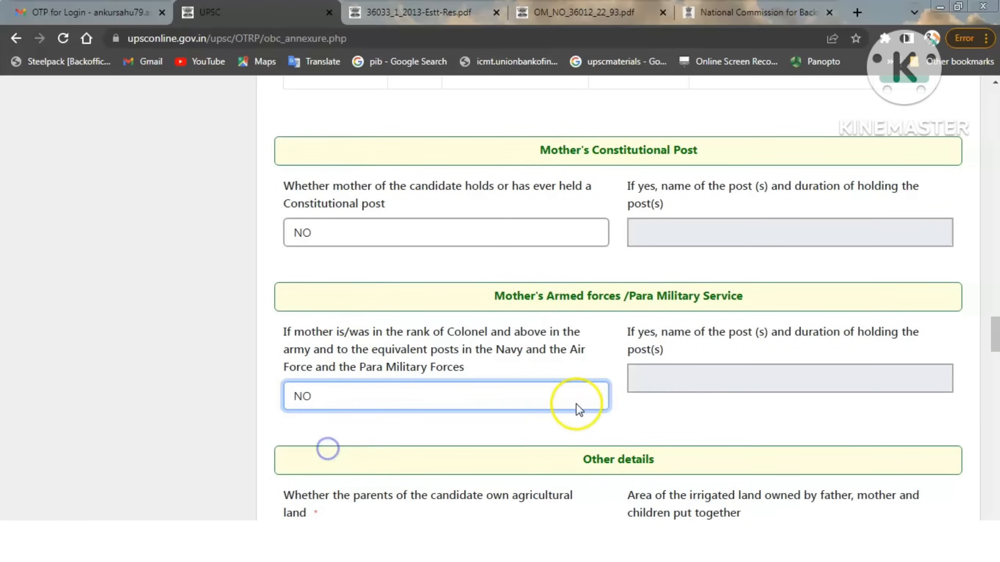
- Under Other details, answer NO to whether the parents of the candidate own agricultural land
left_click_drag(996, 326, 996, 354)
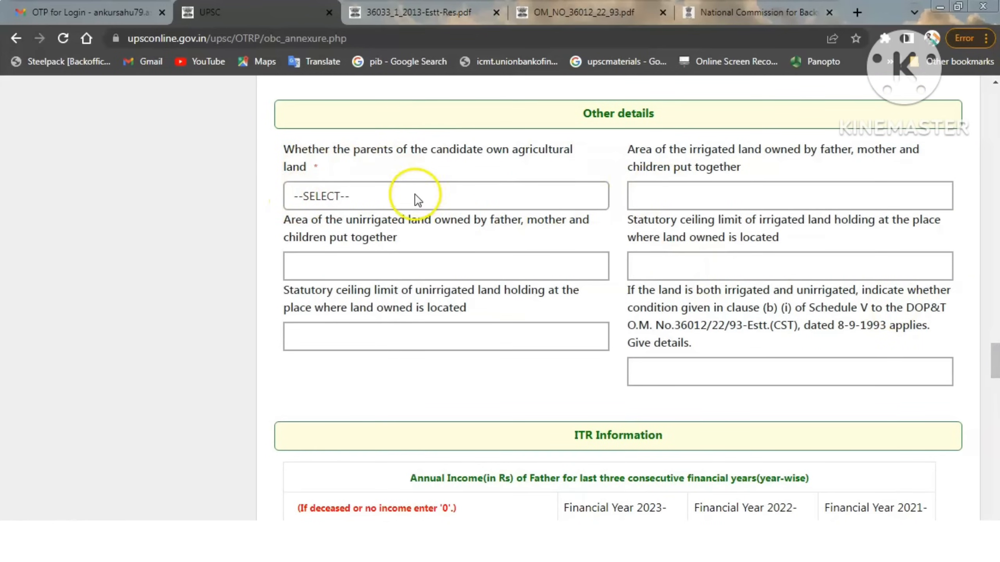
left_click(377, 203)
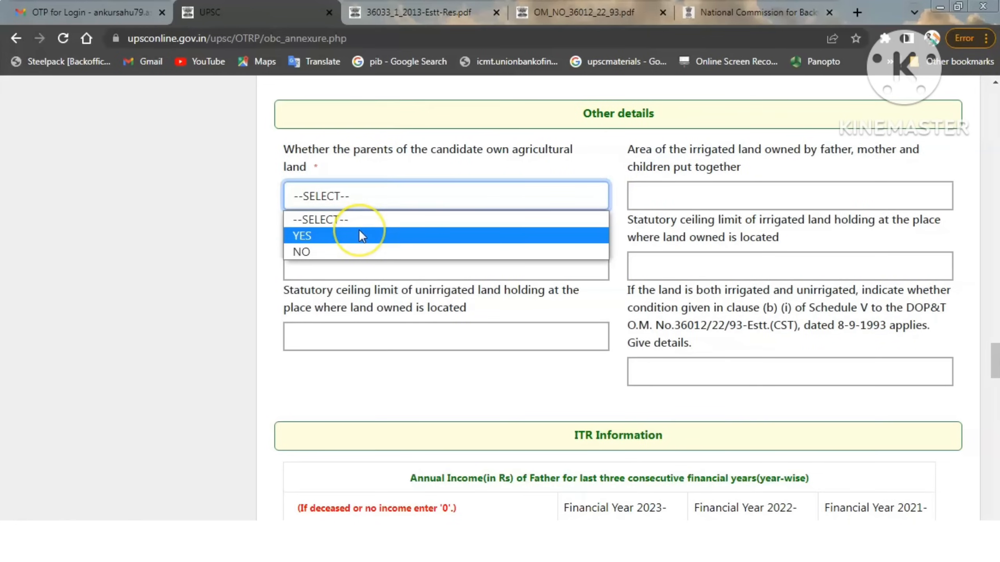
left_click(350, 250)
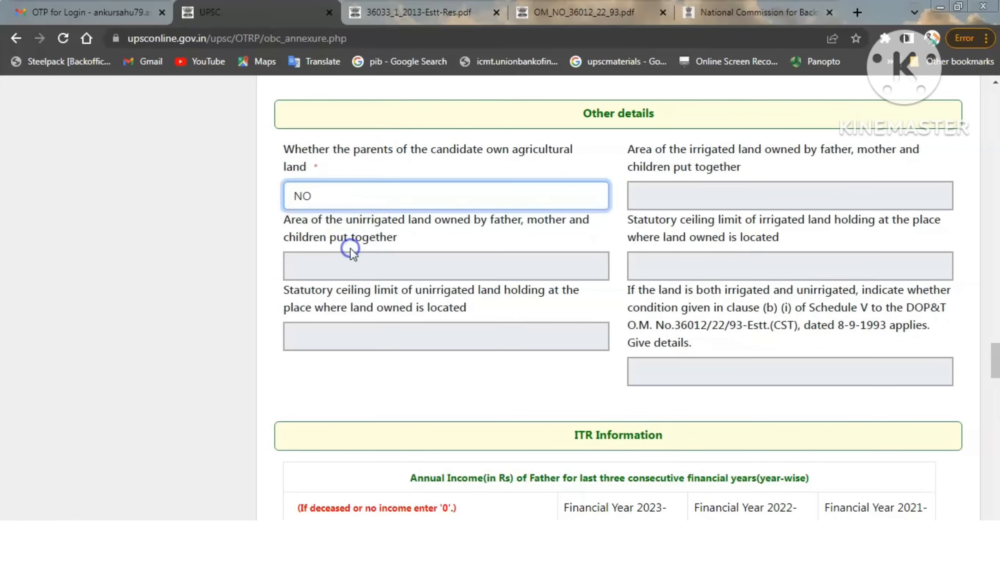
left_click(464, 226)
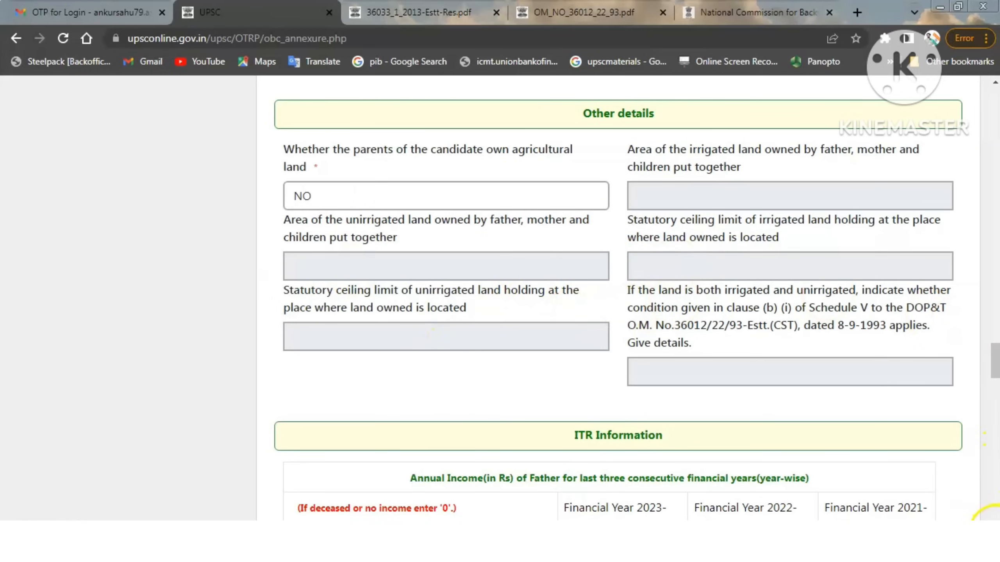
- Examine the father's annual income table under ITR Information, including its income sources, three financial years and ITR filing questions
scroll(990, 514, "down", 3)
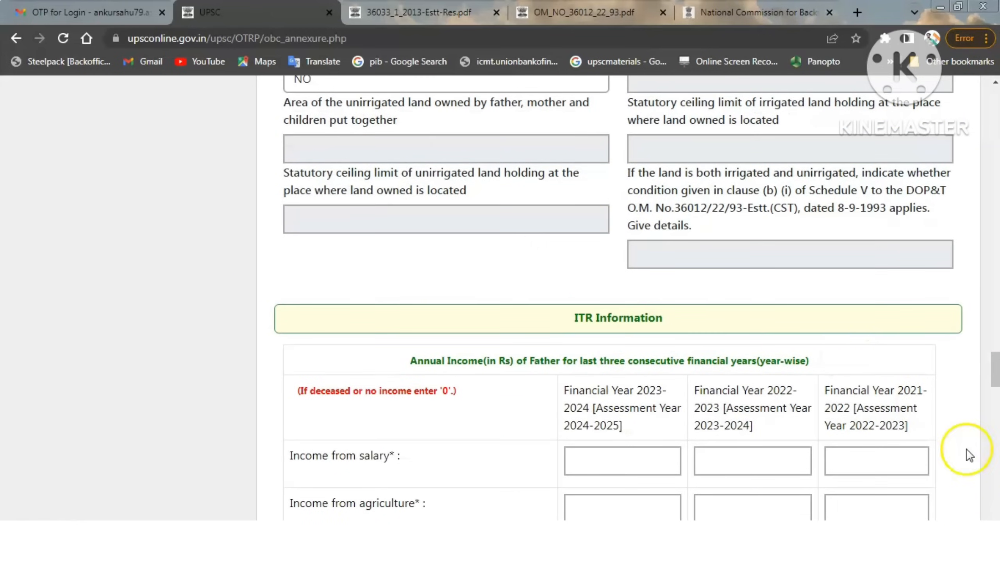
scroll(993, 517, "down", 5)
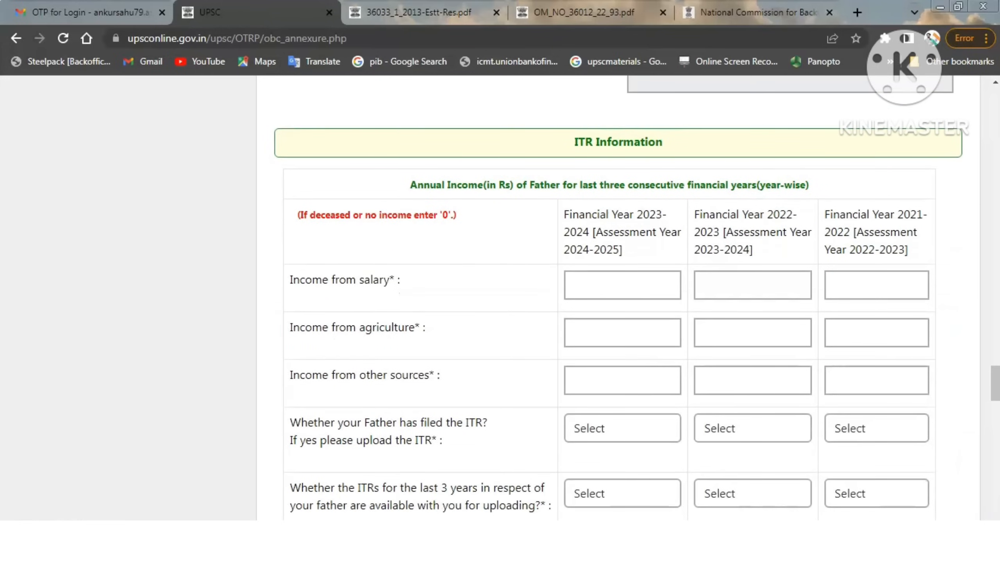
scroll(994, 519, "down", 1)
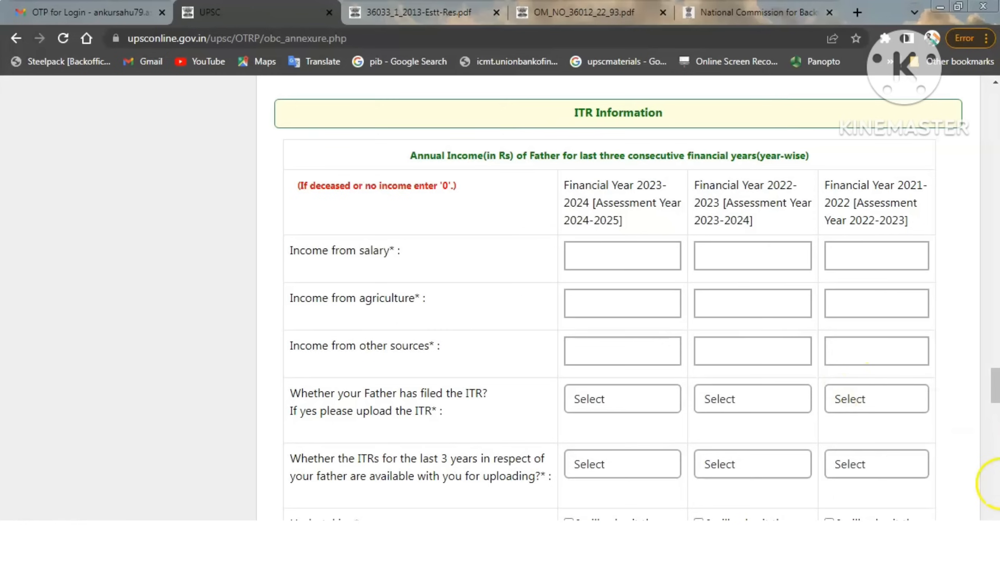
scroll(990, 514, "down", 1)
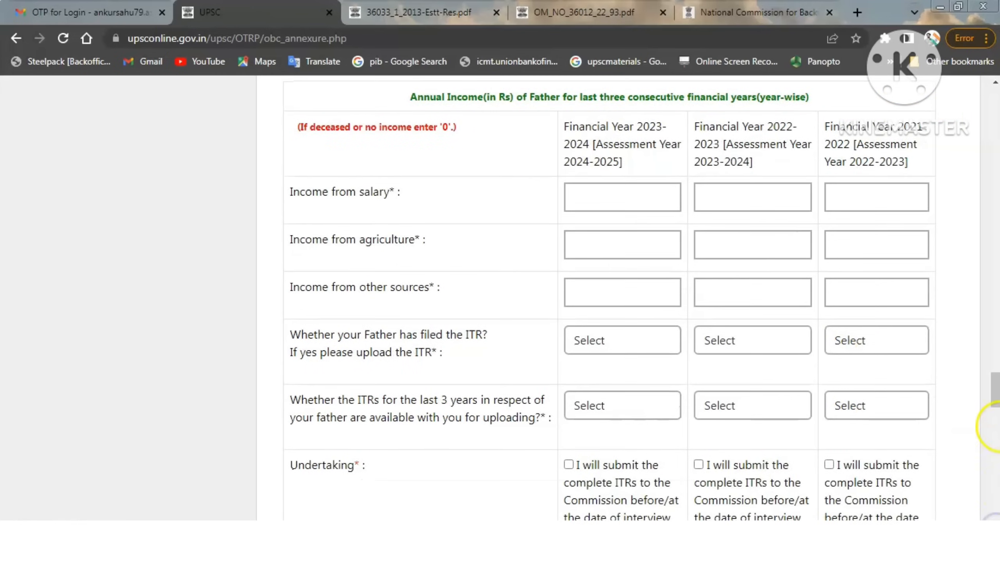
scroll(997, 396, "up", 1)
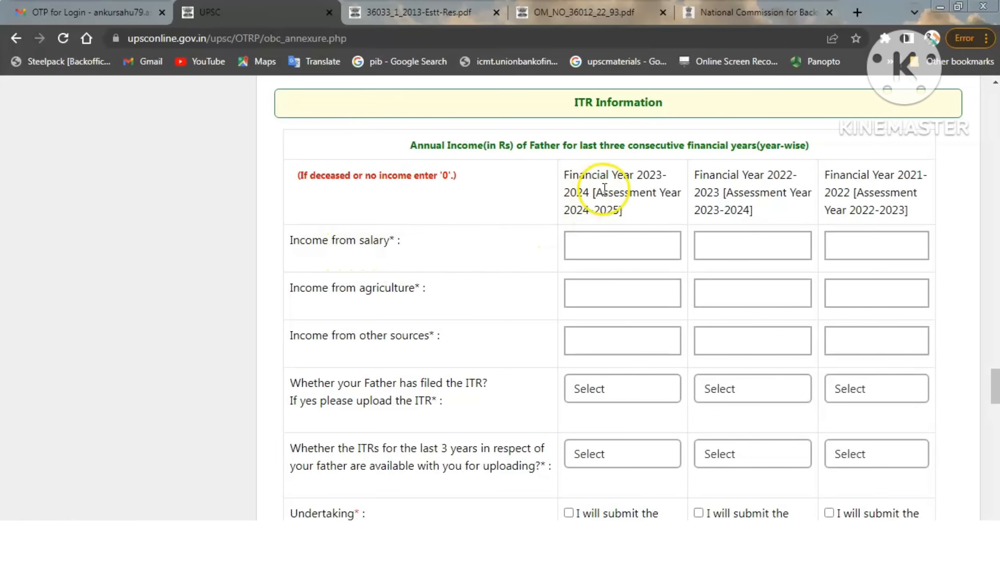
left_click_drag(528, 146, 631, 142)
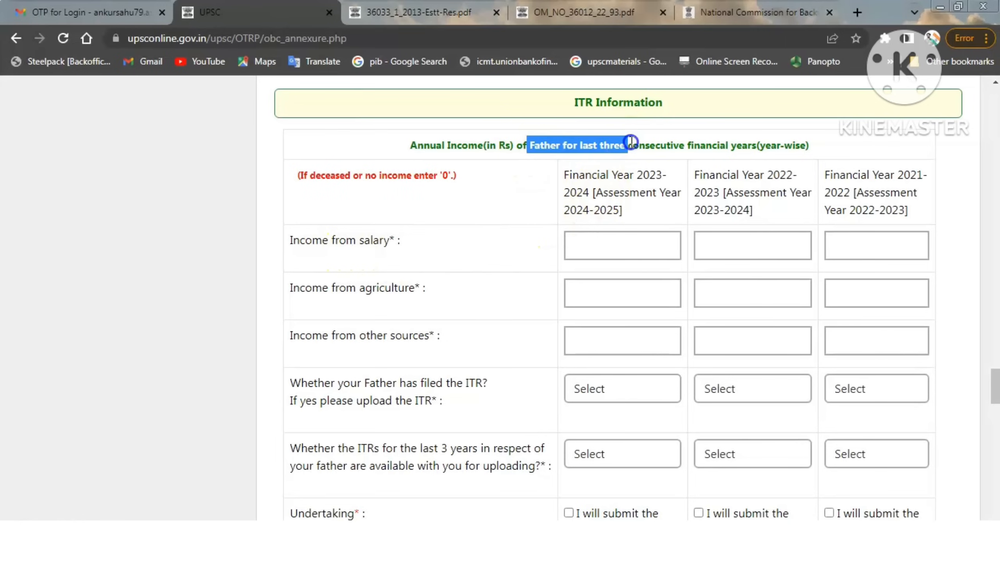
left_click(559, 224)
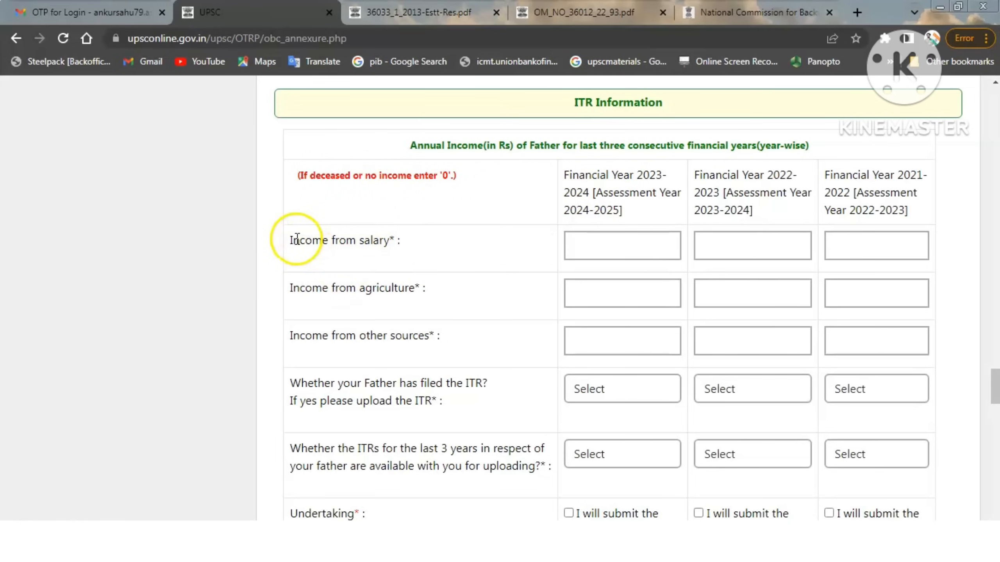
left_click_drag(293, 241, 311, 241)
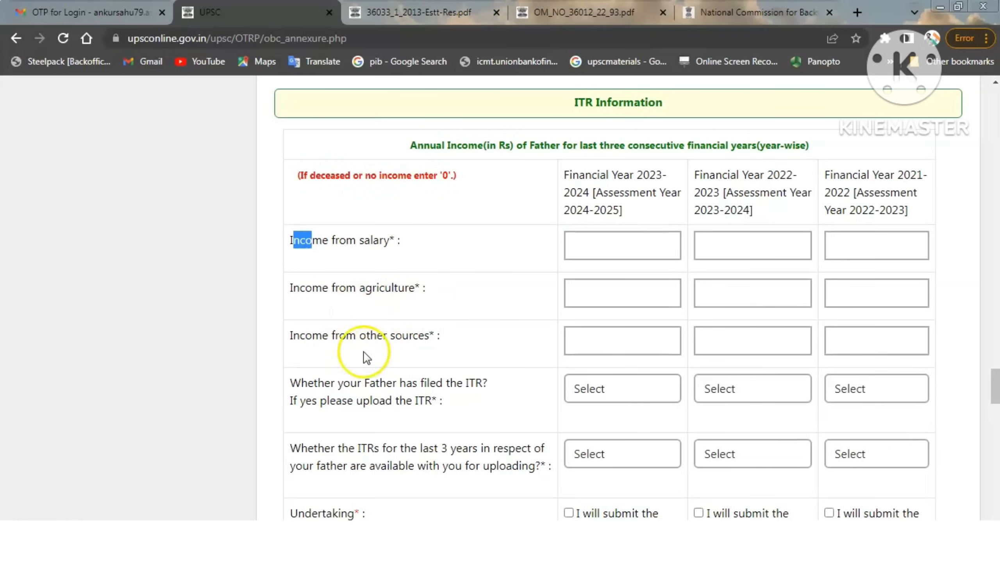
left_click(414, 335)
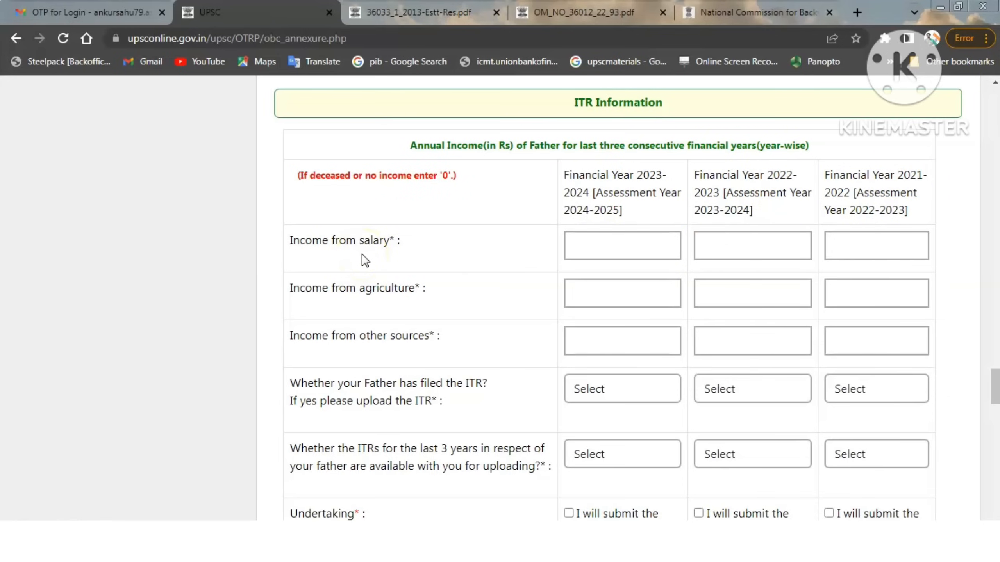
left_click_drag(359, 240, 406, 245)
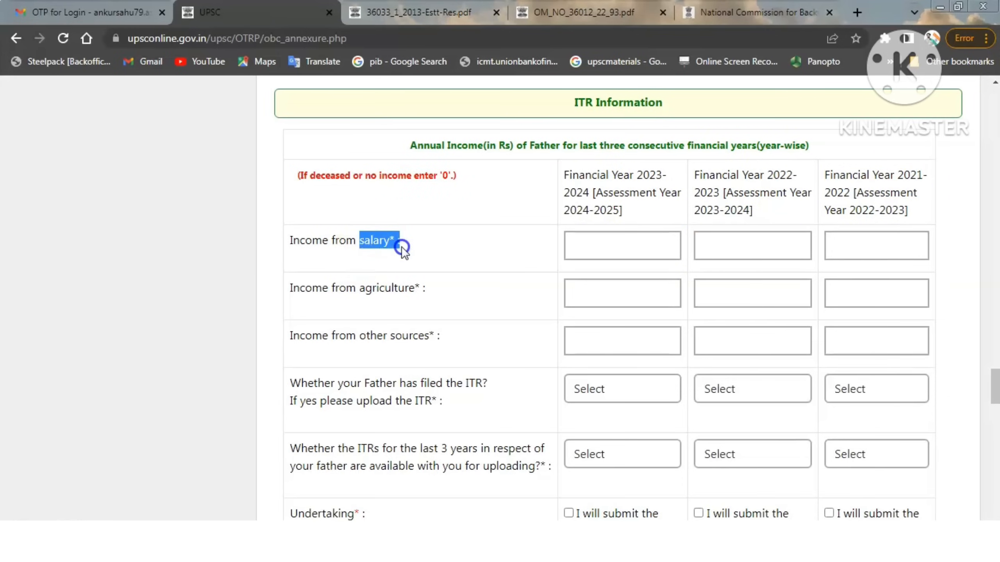
left_click(504, 248)
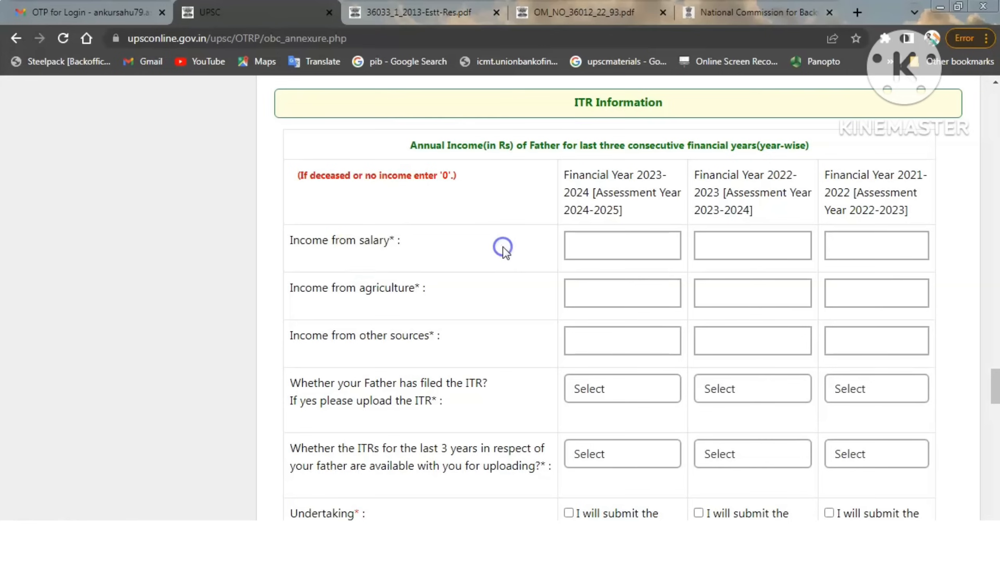
- Enter 500000 as the father's income from salary for Financial Year 2023-2024
left_click(597, 251)
type("500000")
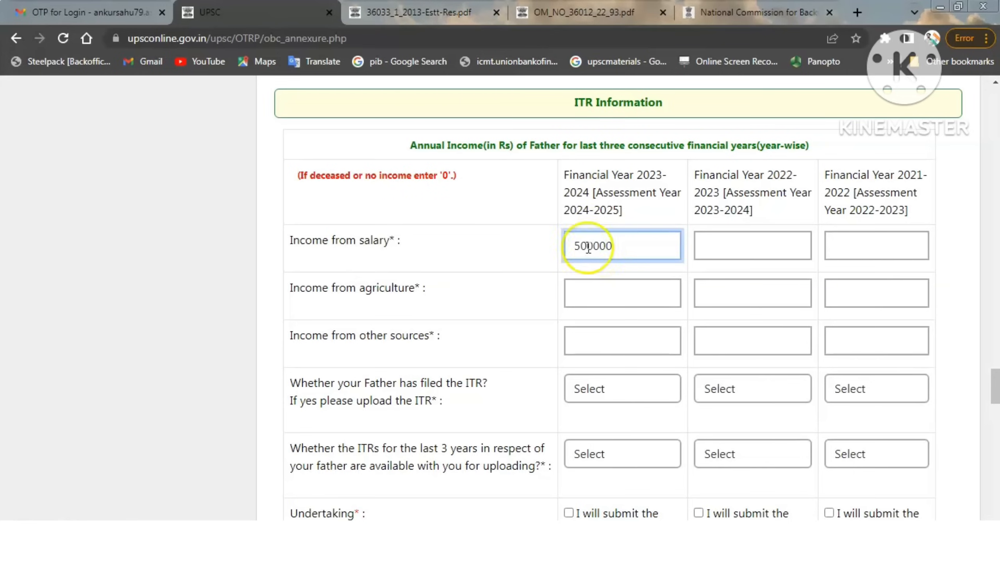
left_click(511, 250)
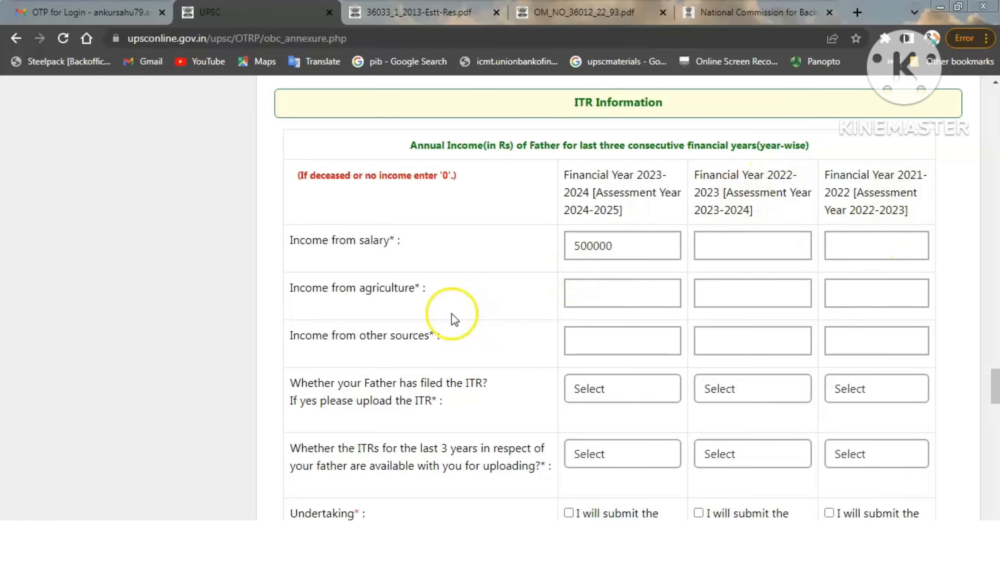
left_click(601, 293)
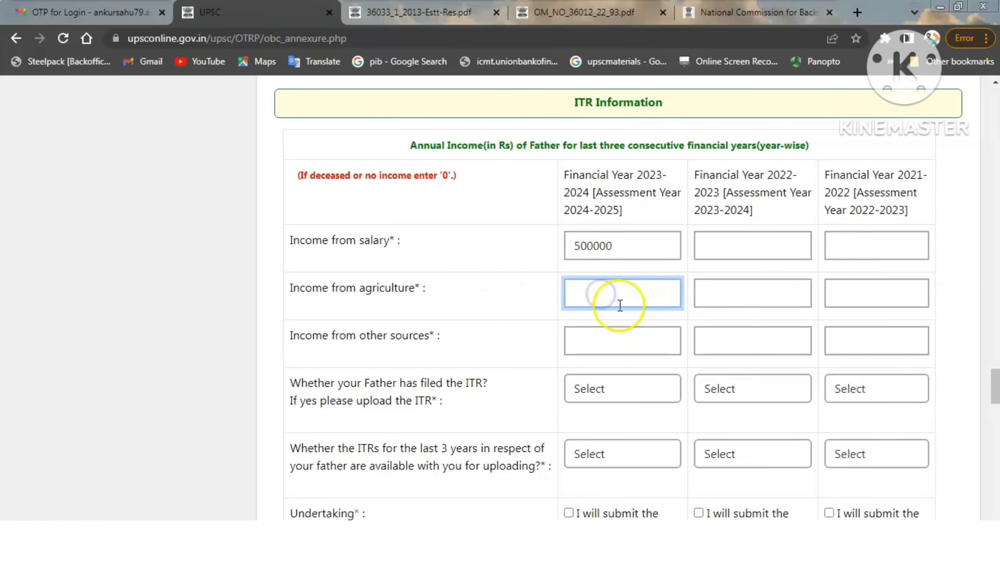
left_click(526, 324)
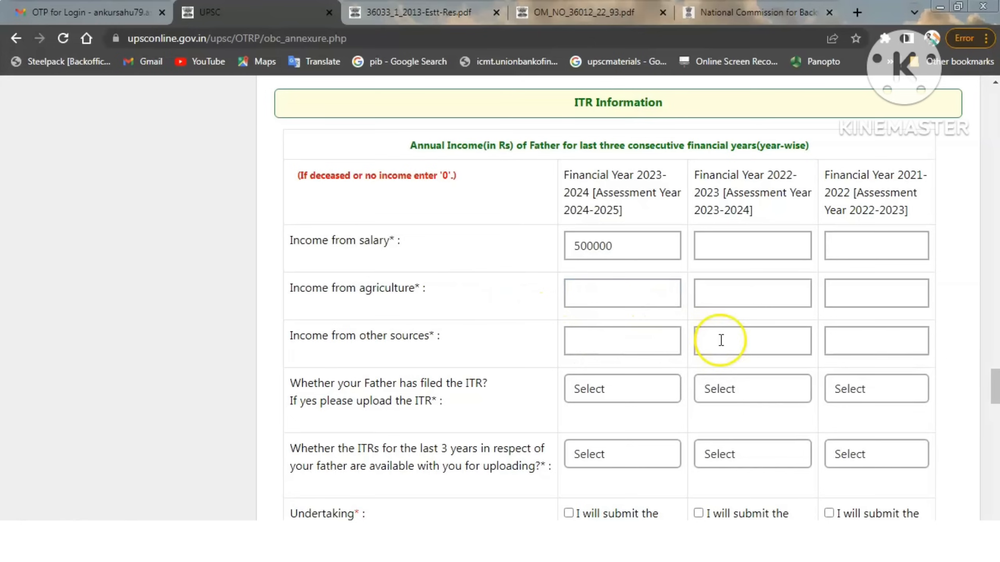
- Enter 0 for the father's income from agriculture and from other sources for Financial Year 2023-2024
left_click(627, 288)
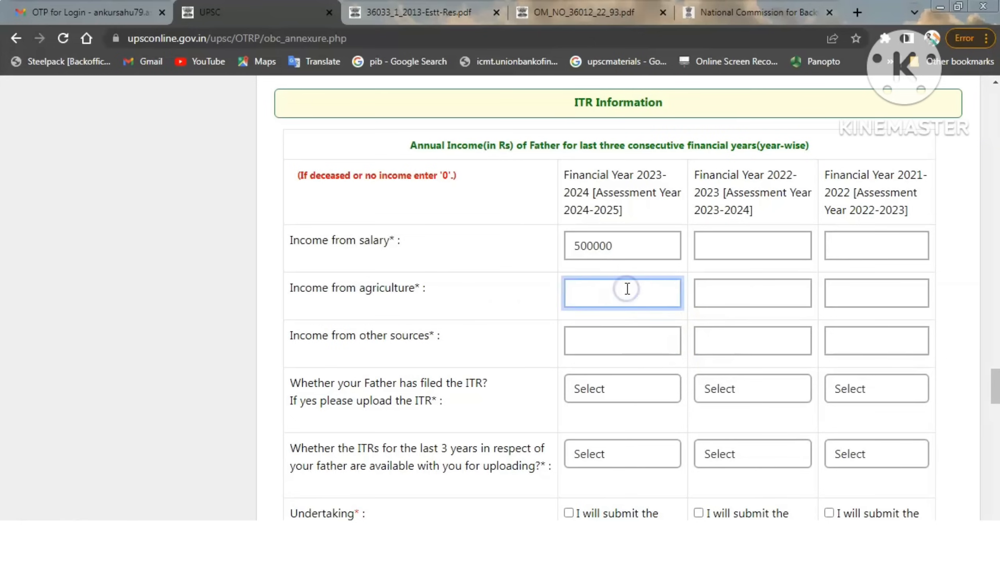
type("0")
left_click(617, 344)
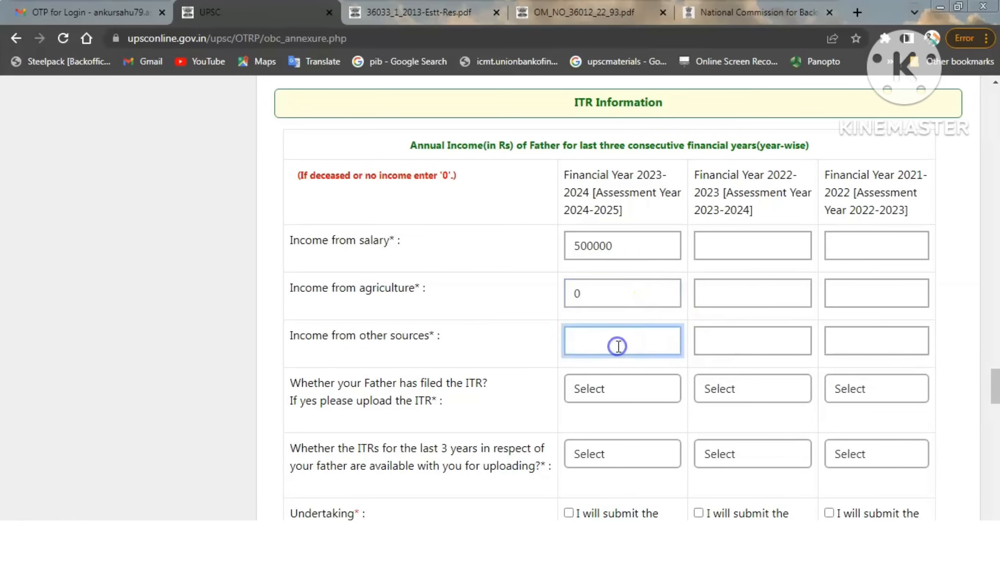
type("0")
left_click(496, 353)
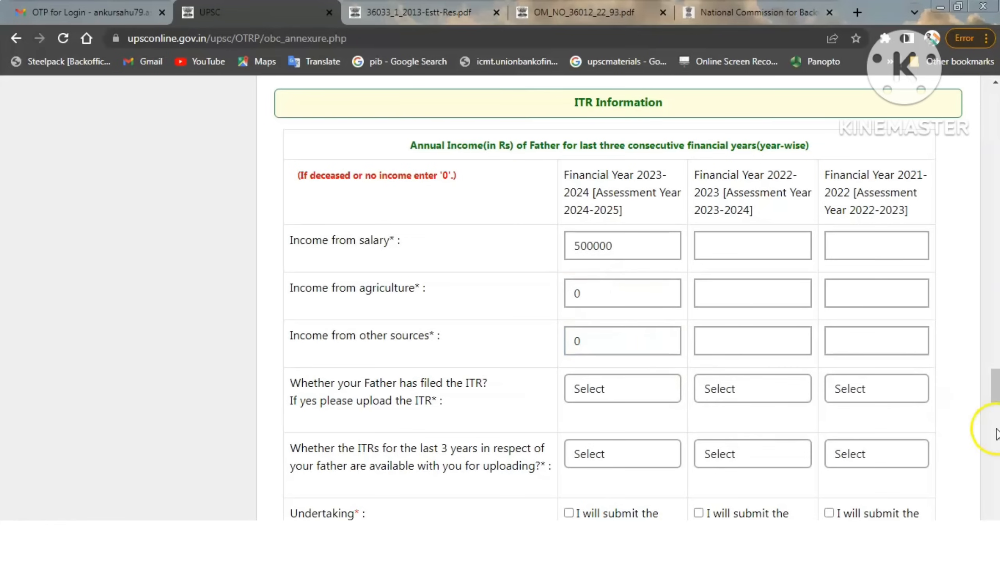
- Answer whether the father has filed the ITR with Yes for 2023-2024, Yes for 2022-2023 and No for 2021-2022
scroll(990, 514, "down", 2)
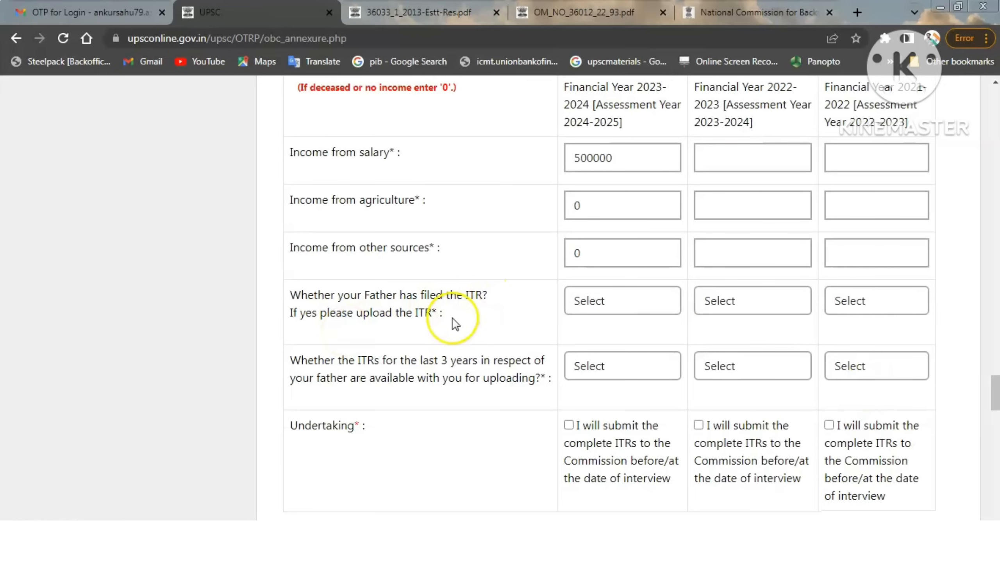
left_click(616, 306)
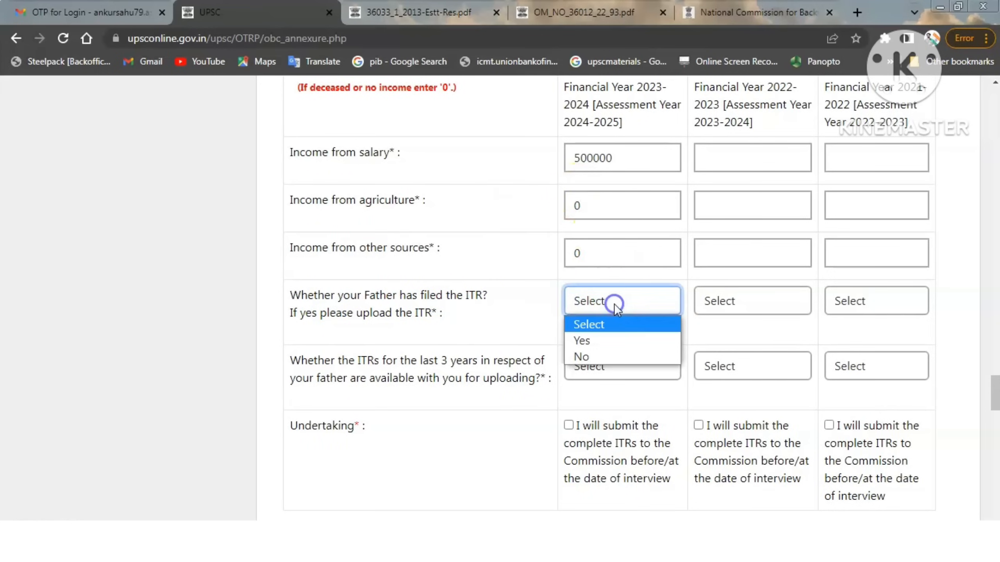
left_click(603, 340)
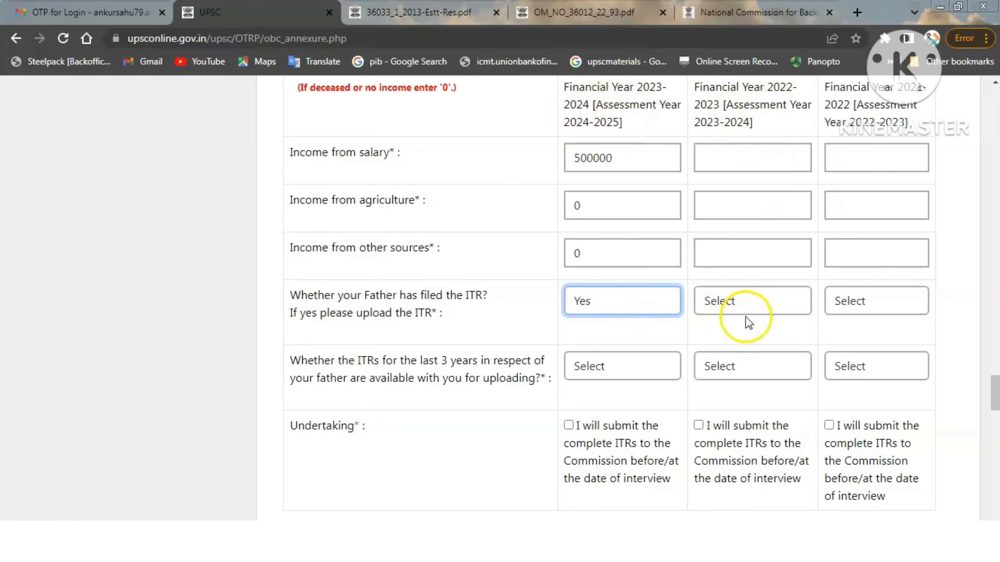
left_click(758, 314)
left_click(747, 336)
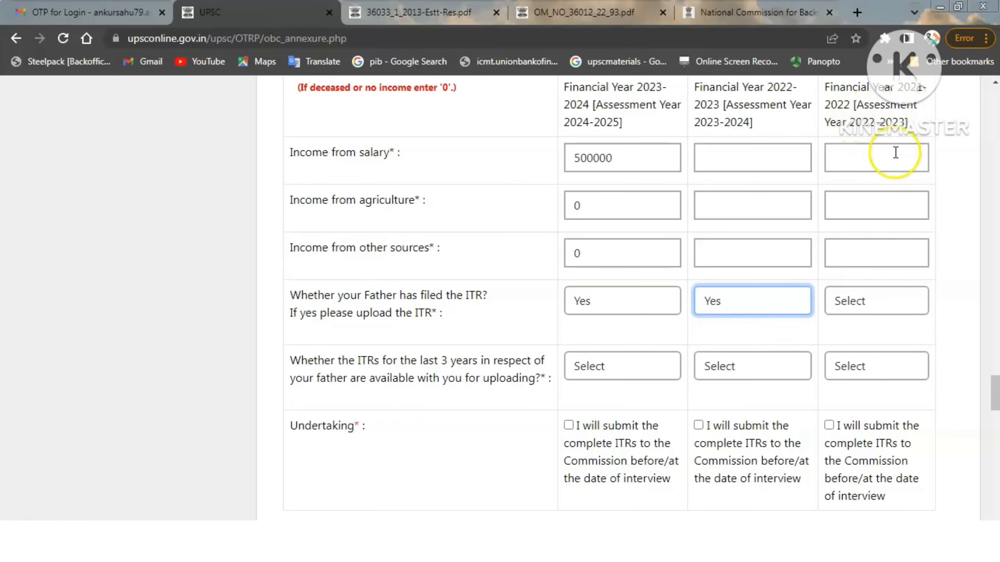
left_click(860, 301)
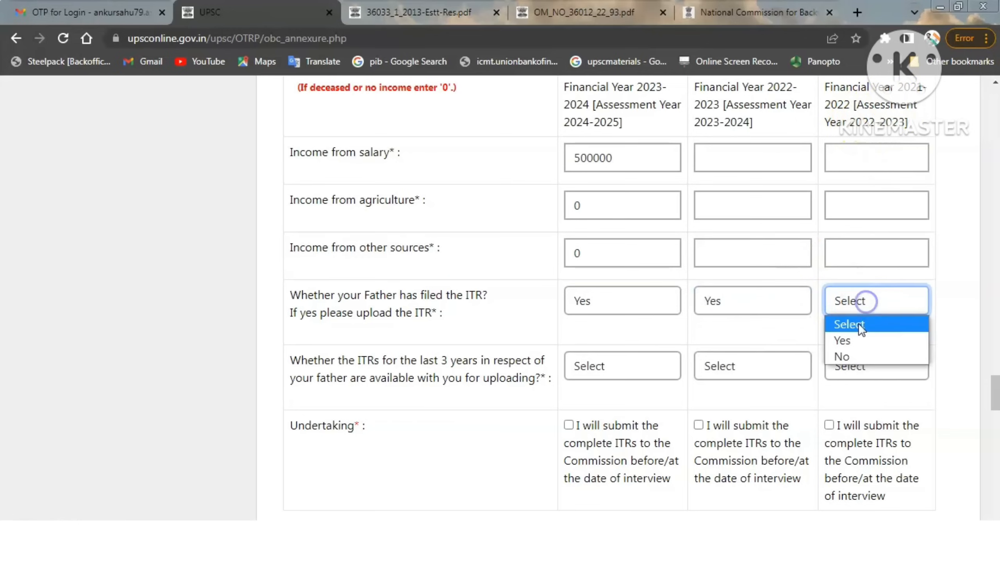
left_click(851, 355)
left_click(816, 344)
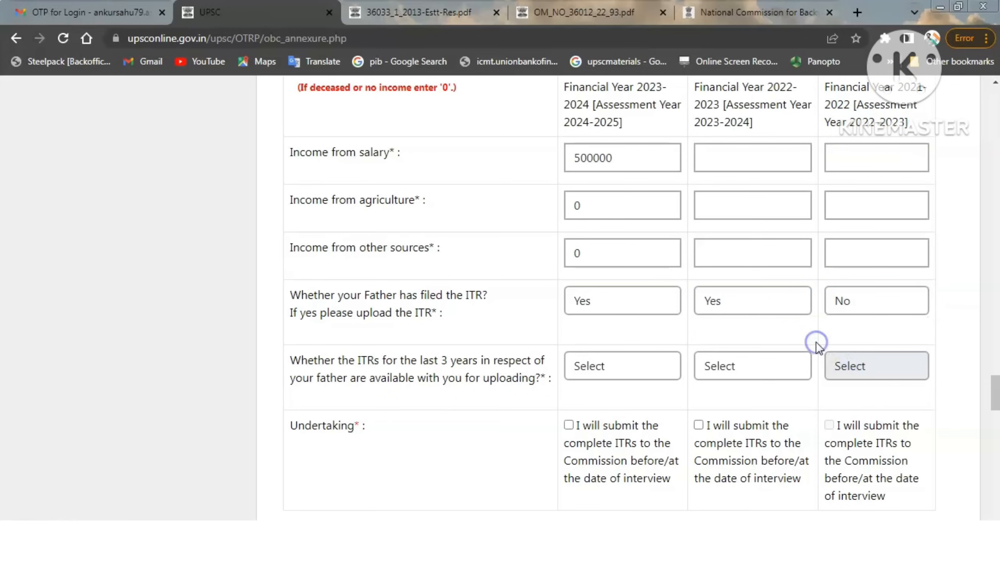
left_click(758, 320)
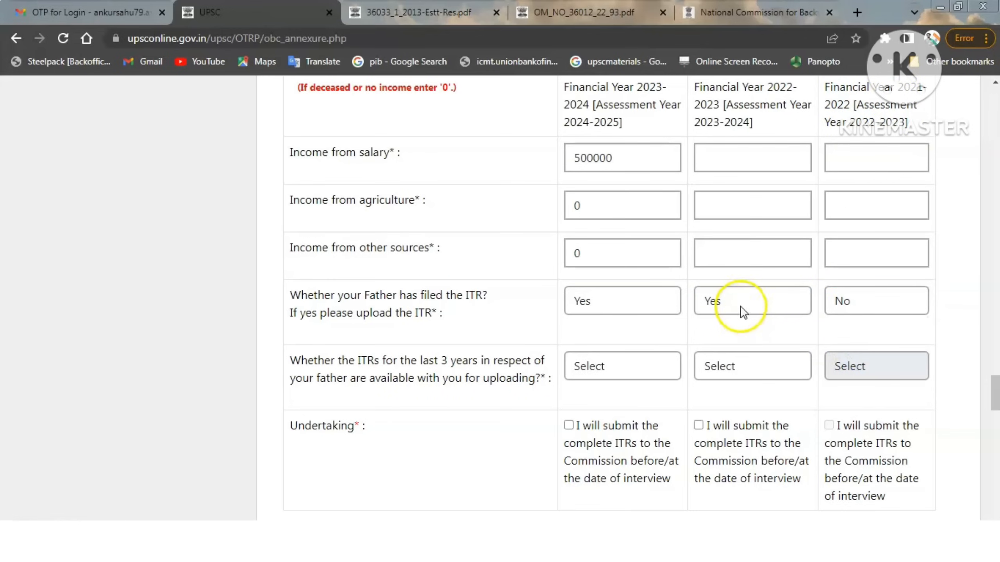
left_click(739, 307)
left_click(739, 306)
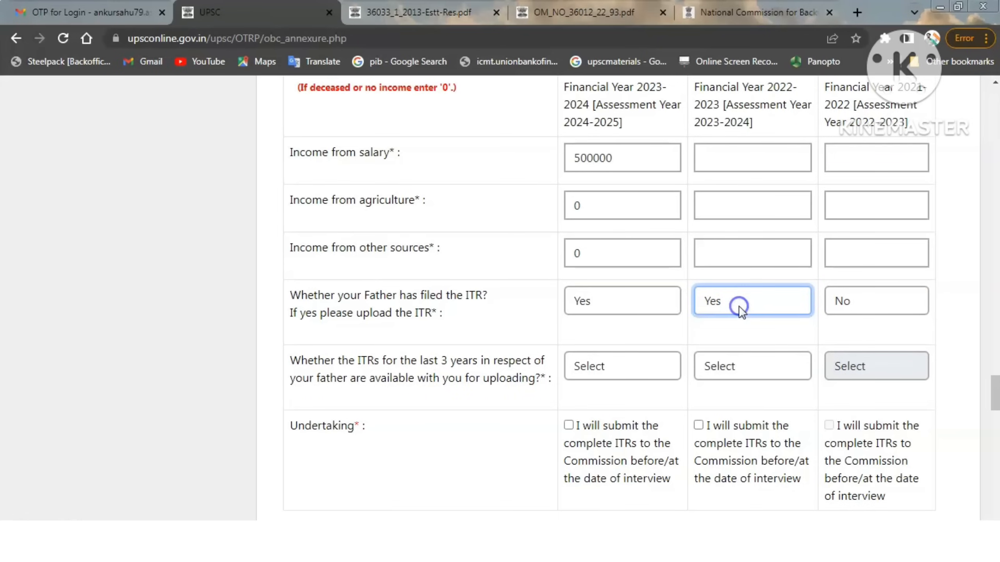
left_click(908, 401)
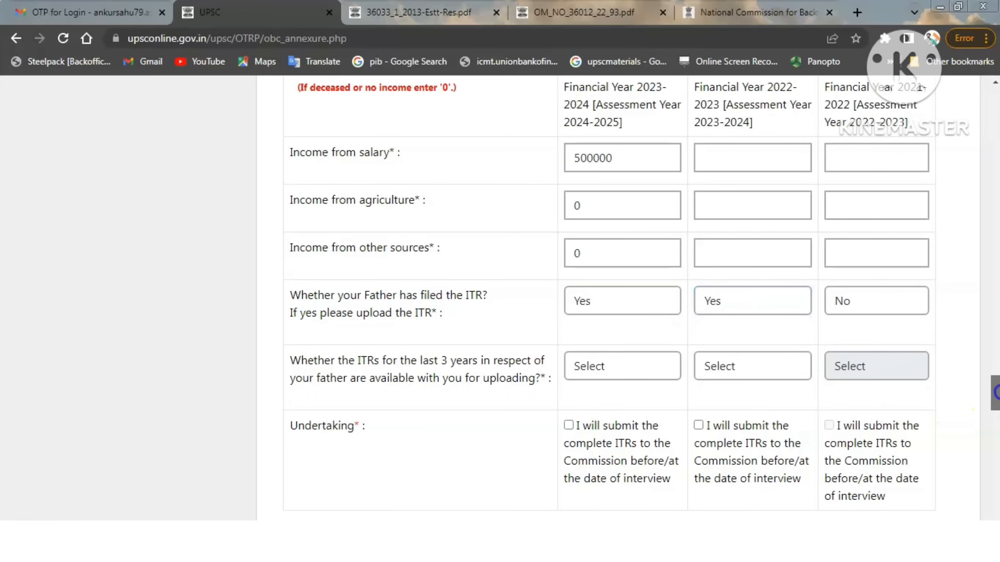
- Set the availability of the father's ITRs for uploading to Yes for 2023-2024 and No for 2022-2023
scroll(995, 394, "down", 1)
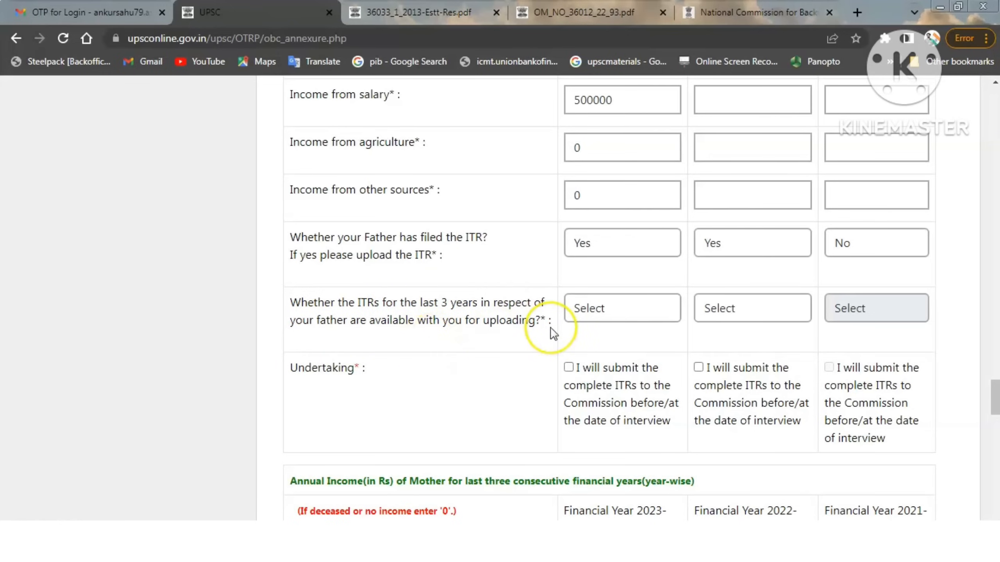
left_click(597, 311)
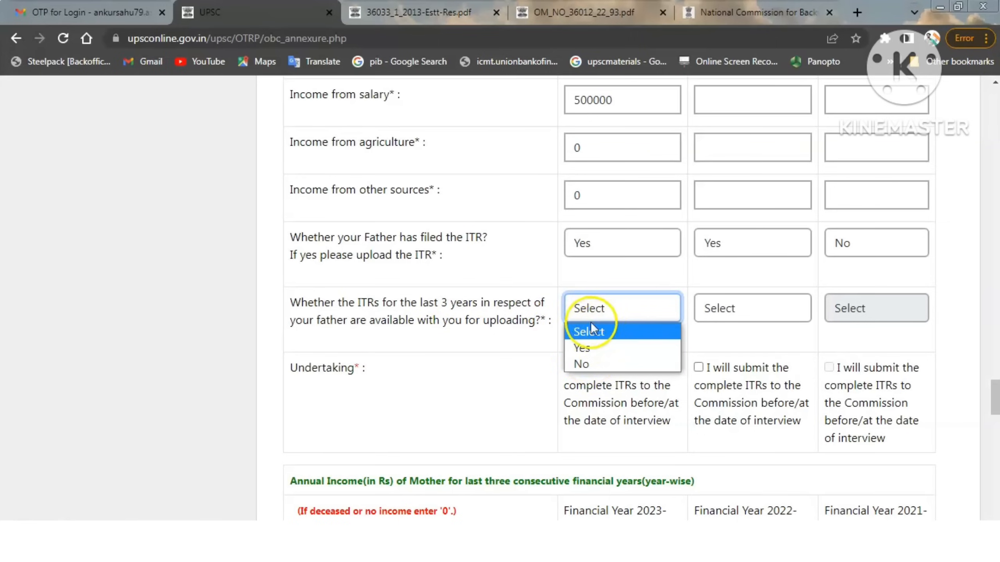
left_click(589, 352)
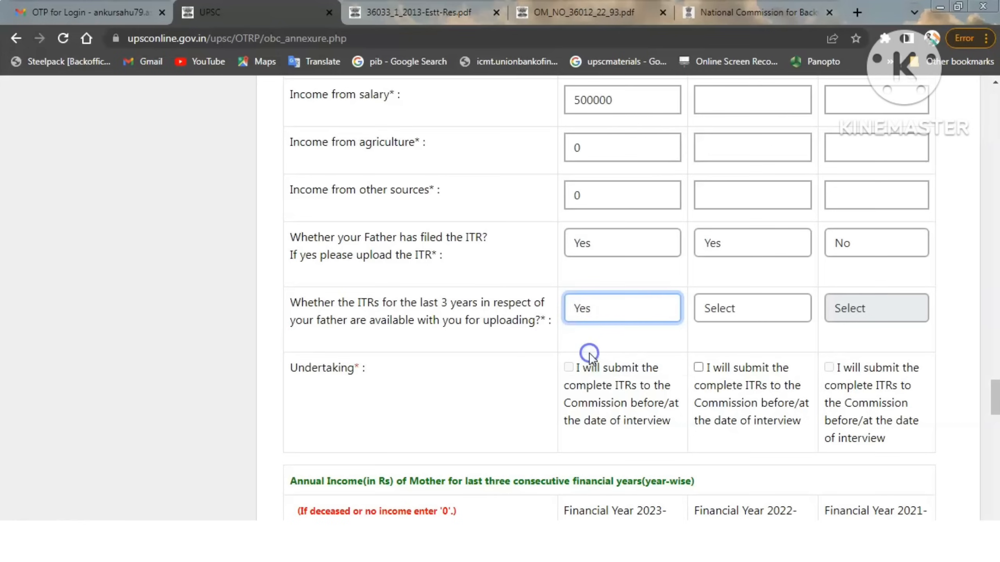
left_click(742, 305)
left_click(722, 363)
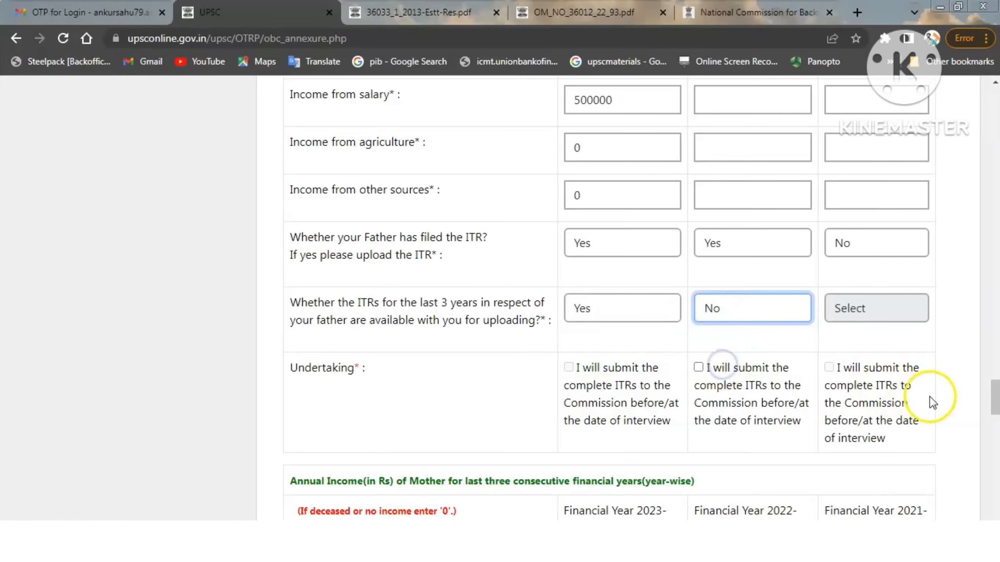
- In the mother's annual income table, enter 0 as income from salary for all three financial years
left_click_drag(995, 397, 996, 422)
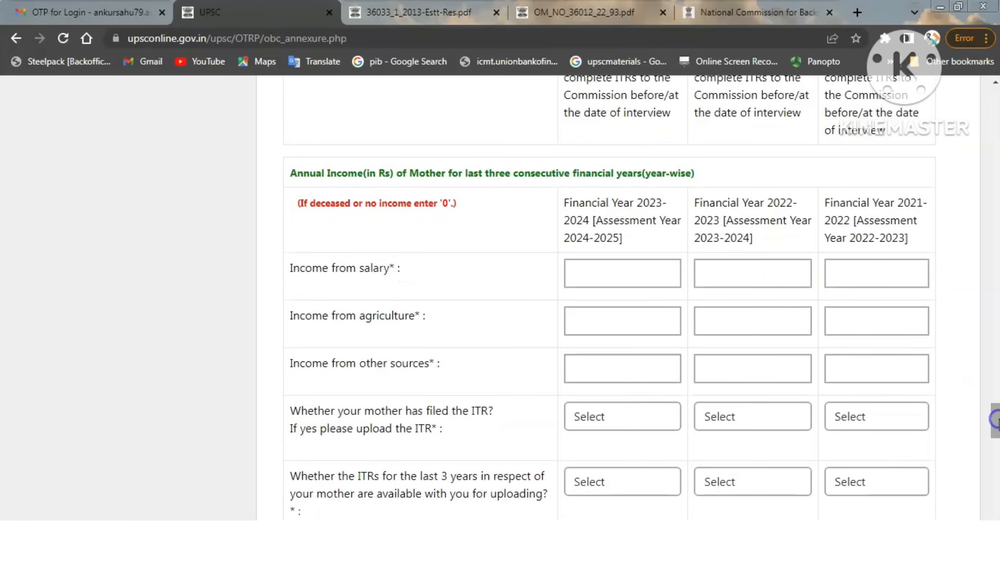
left_click_drag(417, 173, 516, 184)
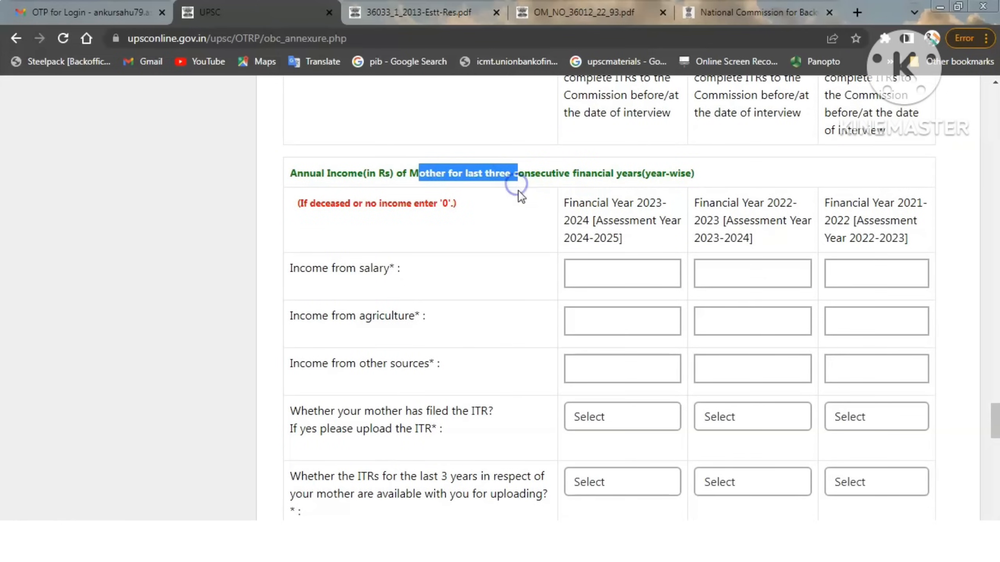
left_click(513, 234)
left_click_drag(995, 418, 995, 423)
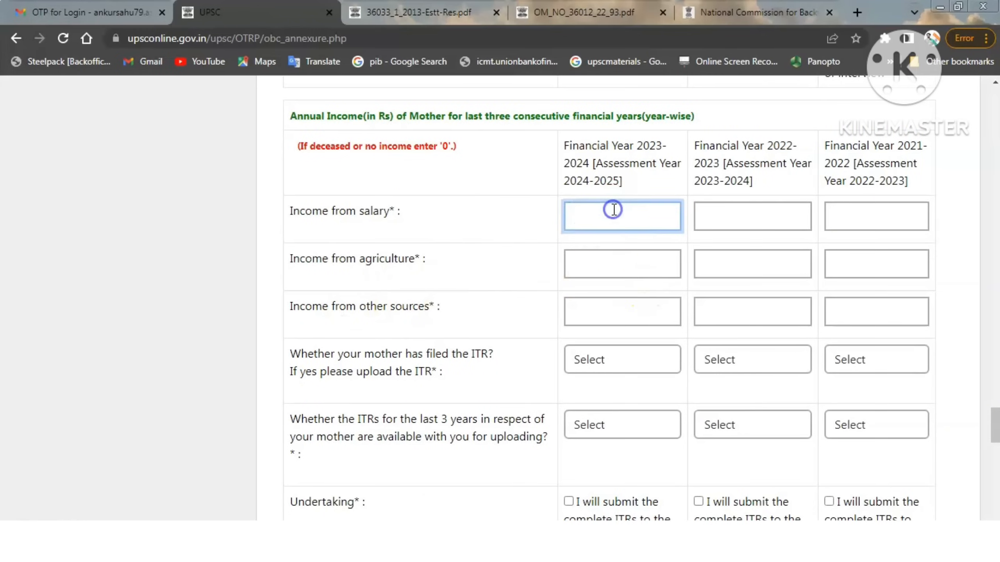
type("0")
left_click(726, 215)
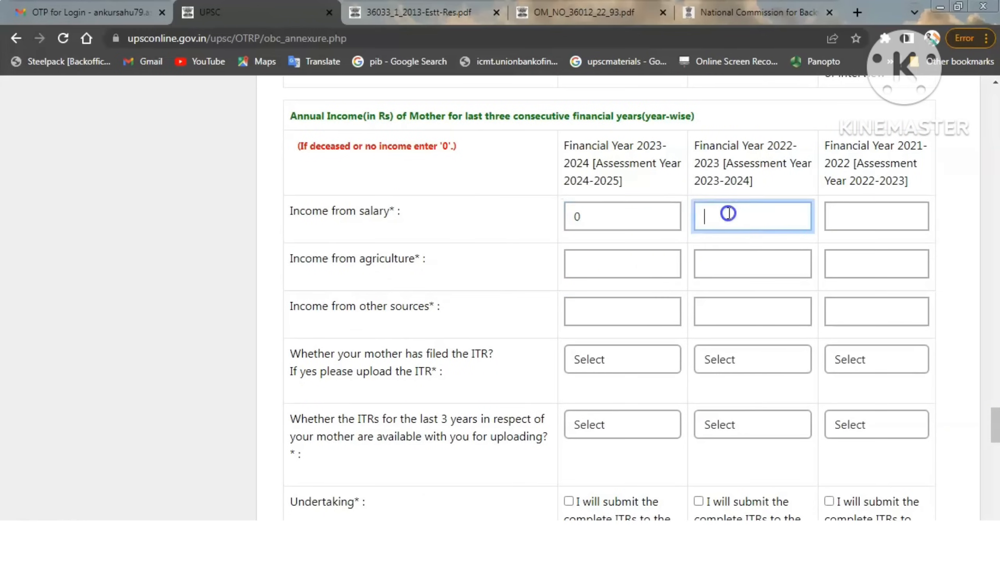
type("0")
left_click(835, 217)
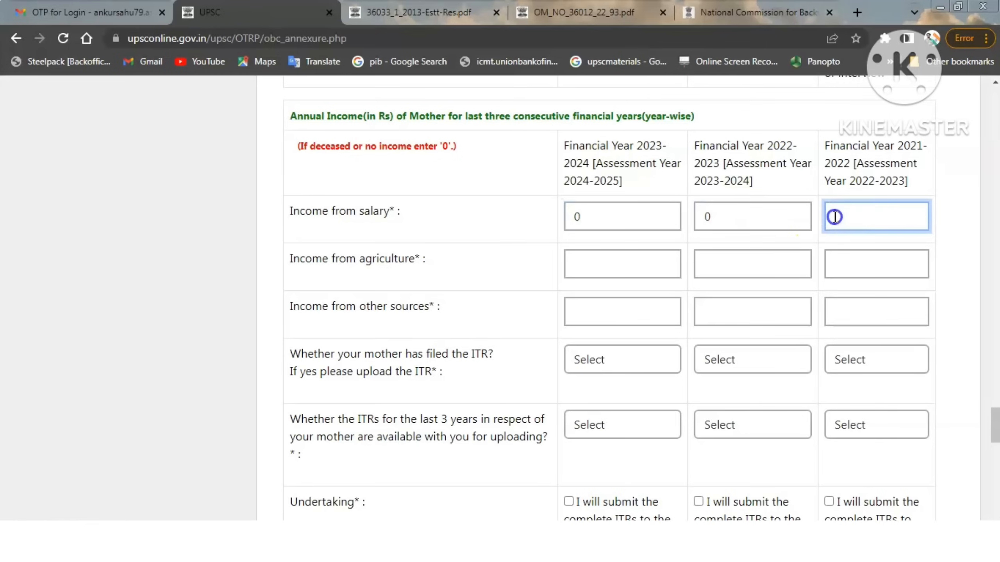
type("0")
- Enter 0 as the mother's income from agriculture for Financial Year 2023-2024
left_click(614, 271)
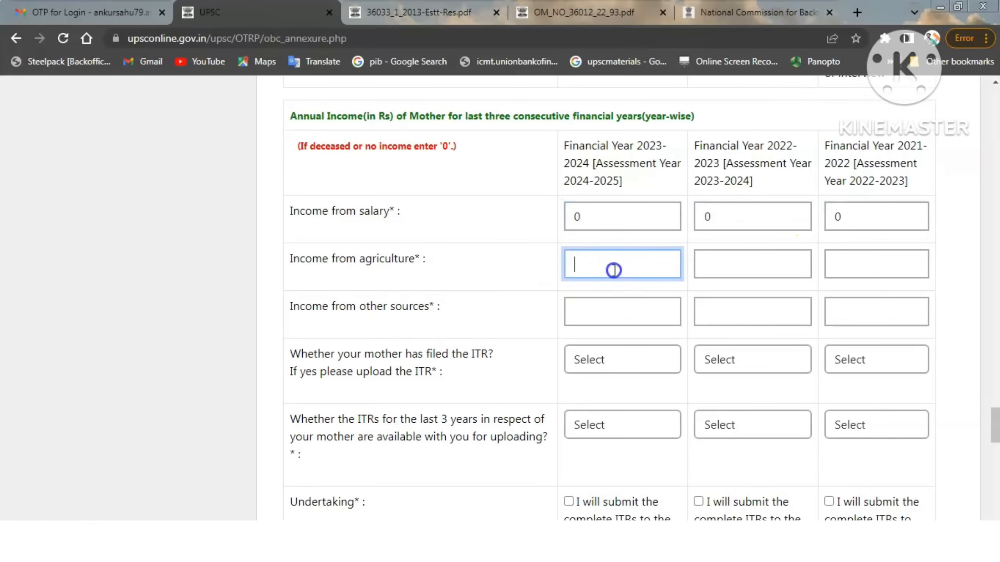
type("0")
left_click(534, 283)
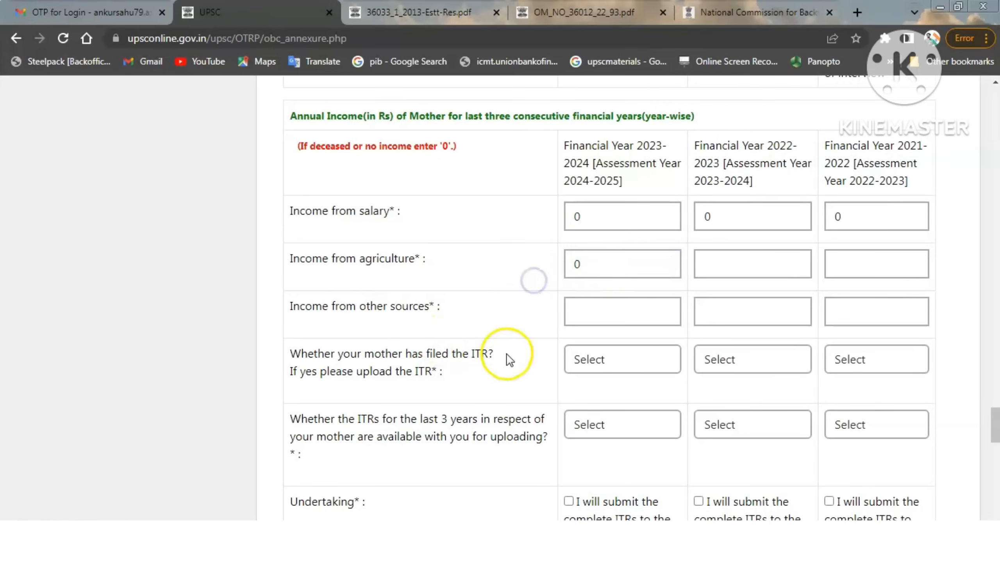
- Answer No to whether the mother has filed the ITR for all three financial years
left_click(612, 365)
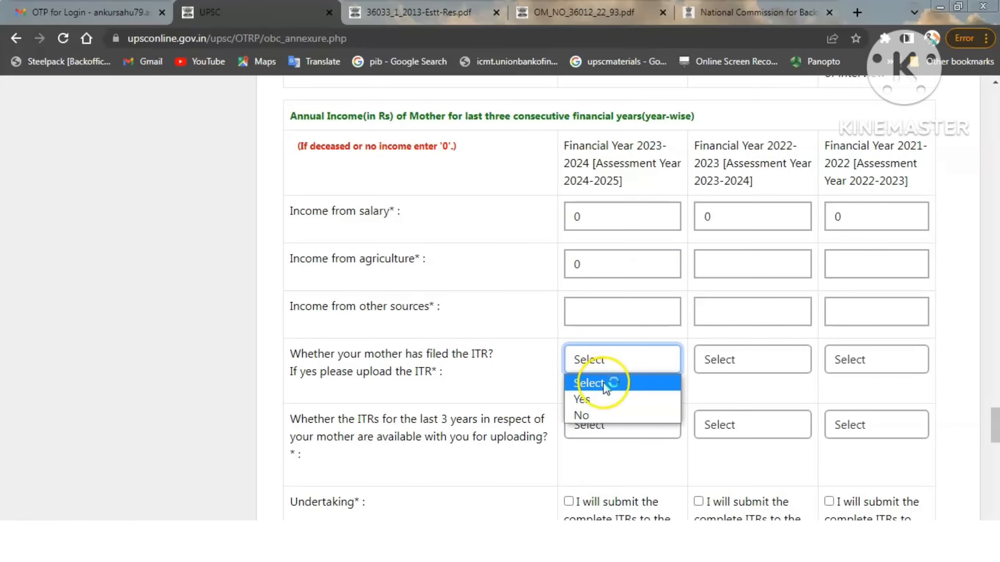
left_click(594, 416)
left_click(744, 360)
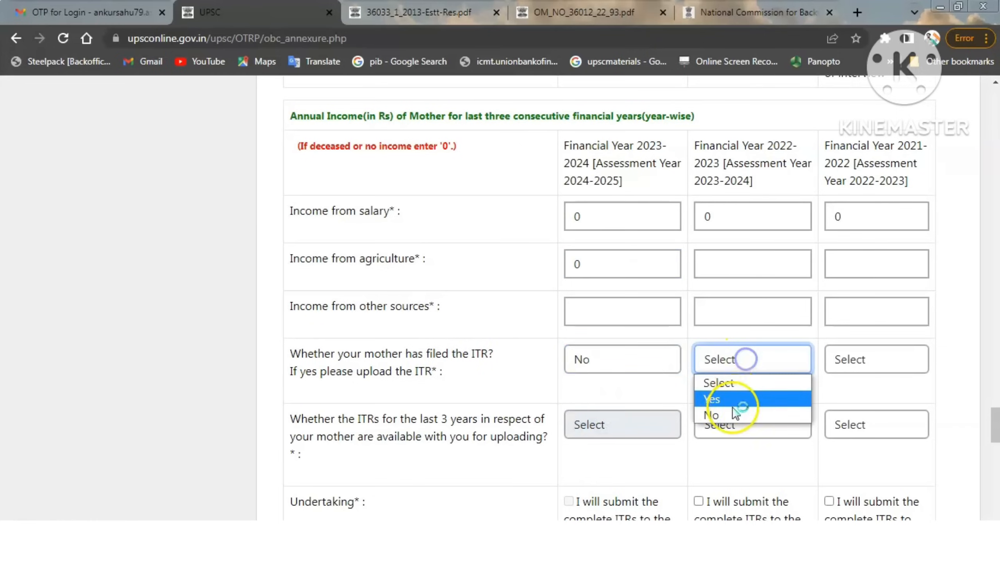
left_click(731, 413)
left_click(900, 352)
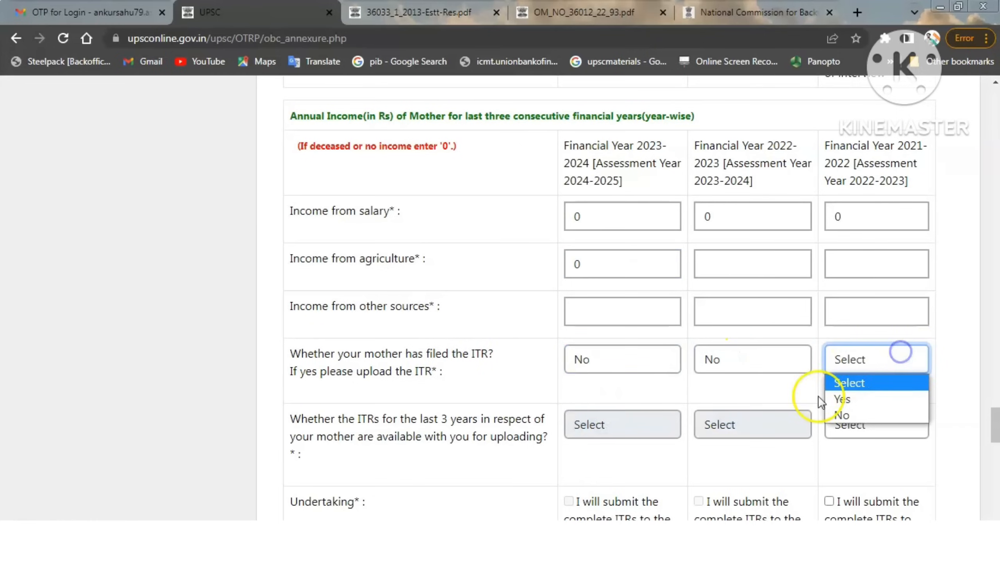
left_click(843, 415)
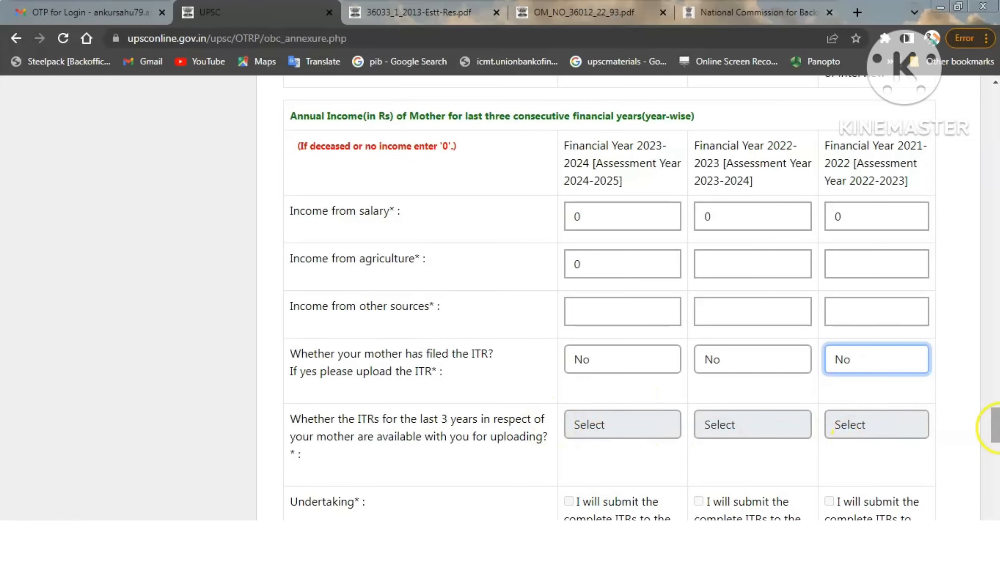
- Examine the file requirements for the parents' merged ITR upload and the field for details of wealth held by parents
left_click_drag(995, 426, 995, 463)
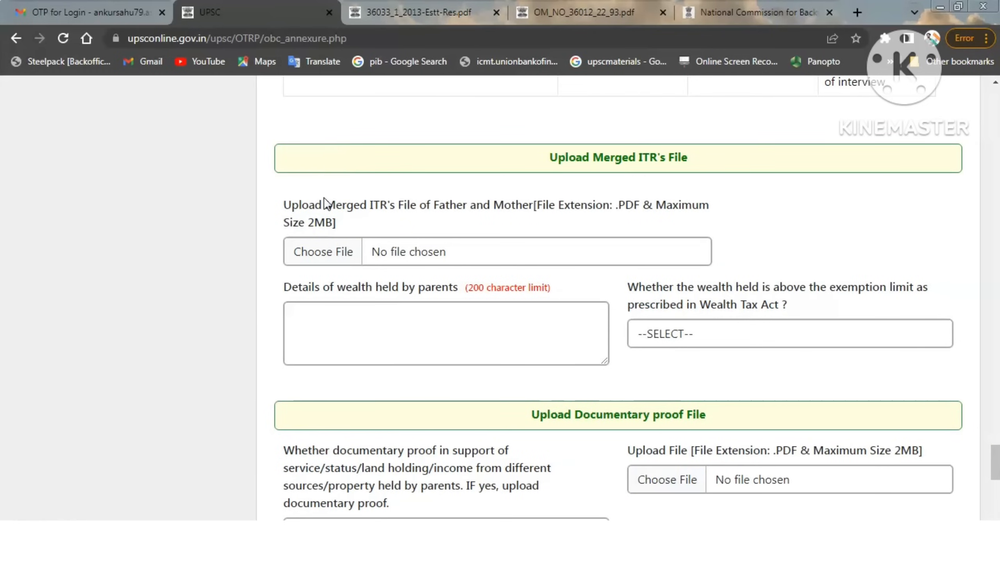
left_click(312, 224)
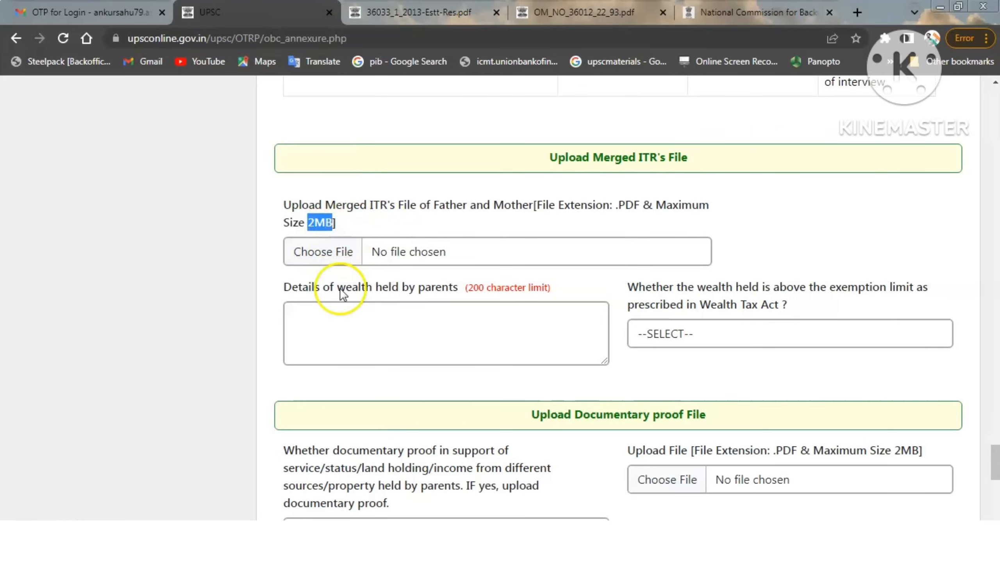
left_click(332, 332)
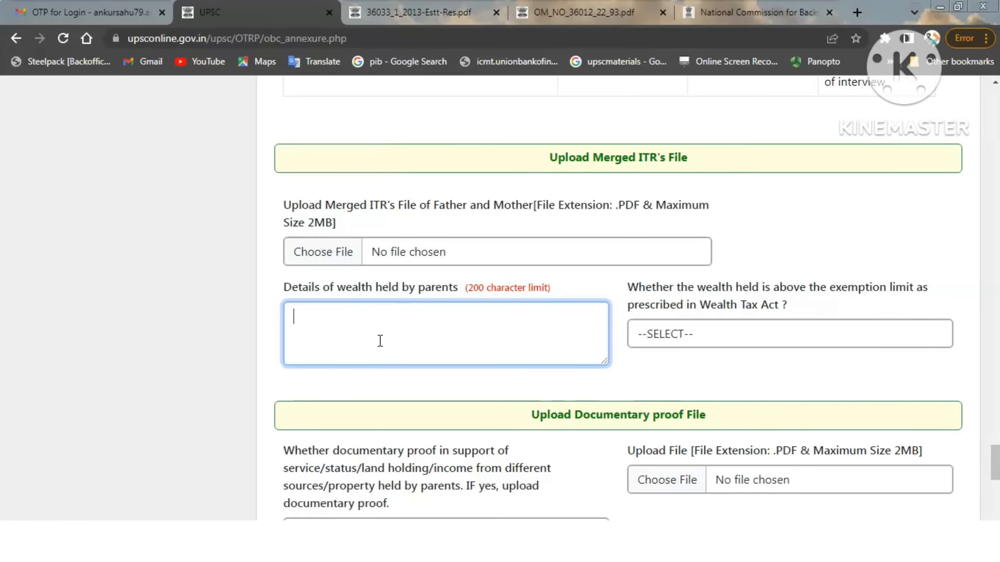
left_click(371, 385)
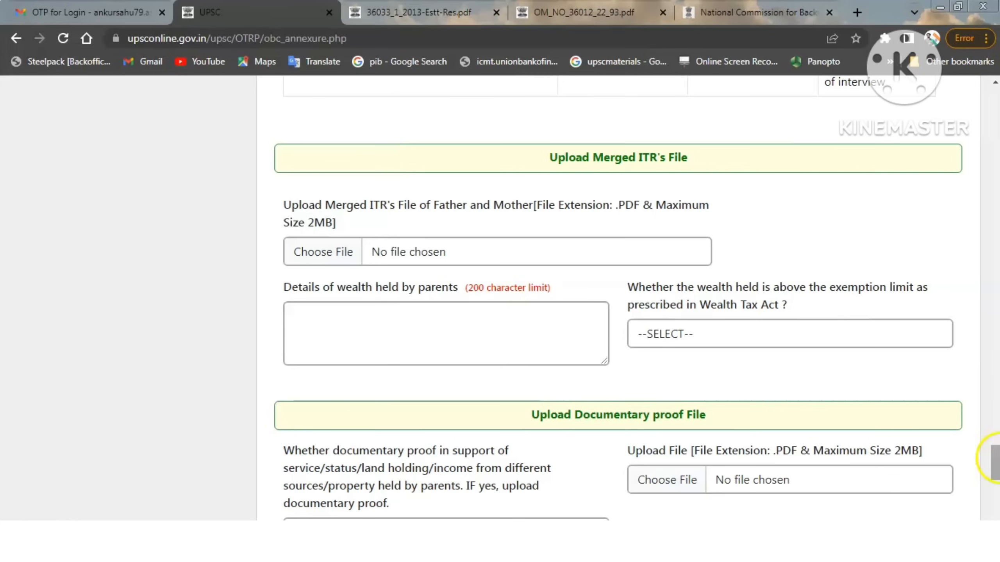
- Answer NO to whether the wealth held is above the exemption limit prescribed in the Wealth Tax Act
scroll(994, 463, "down", 2)
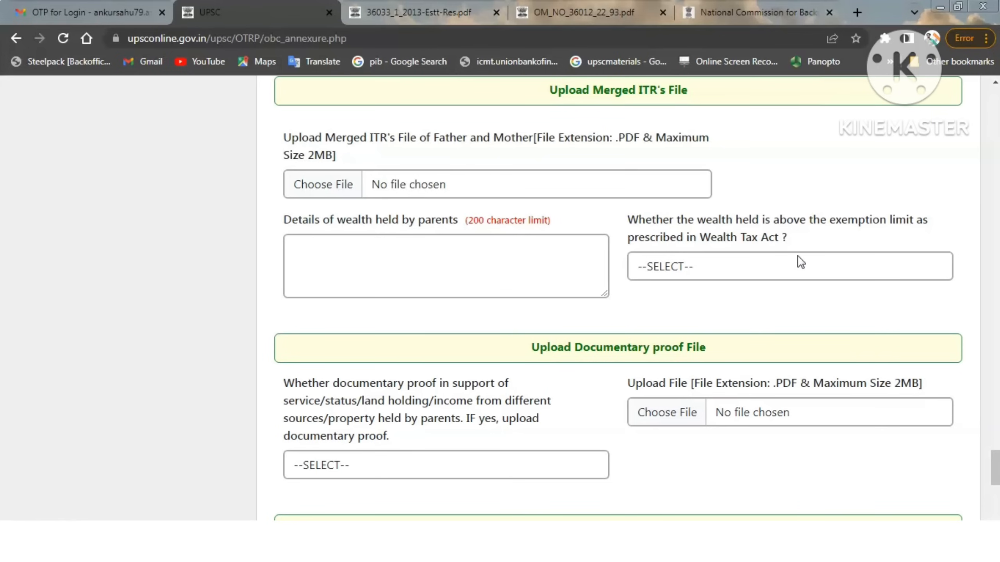
left_click(770, 264)
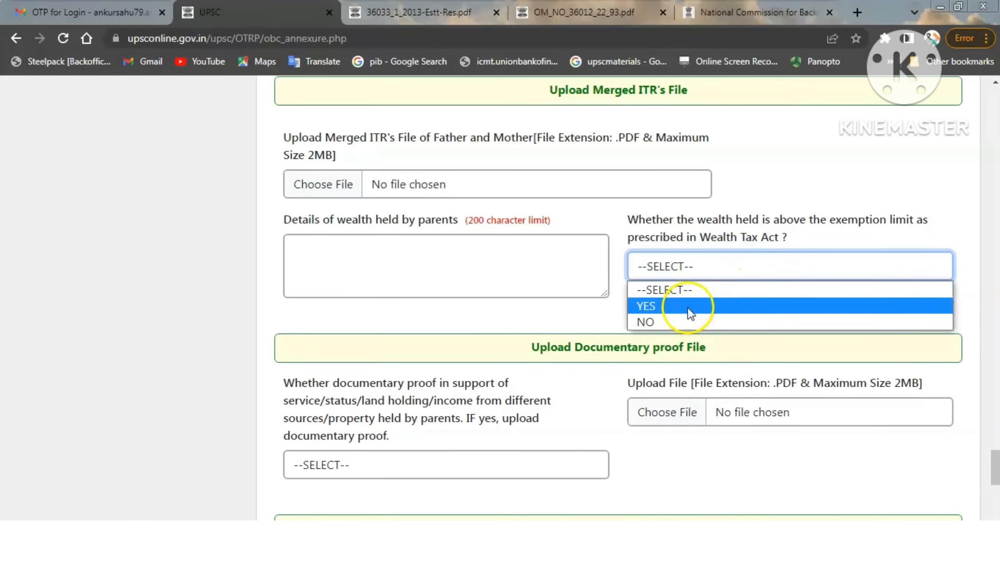
left_click(676, 321)
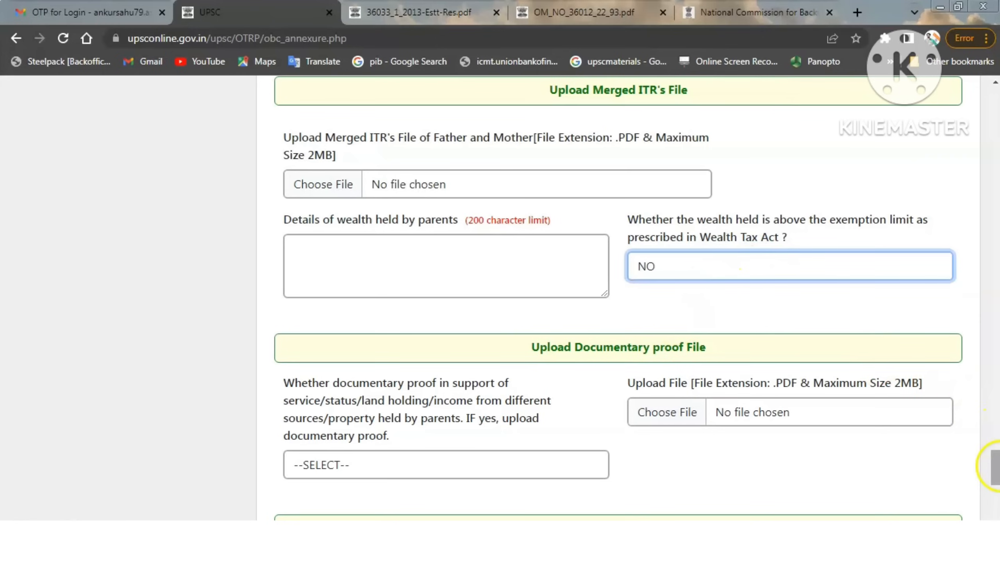
left_click_drag(995, 466, 996, 479)
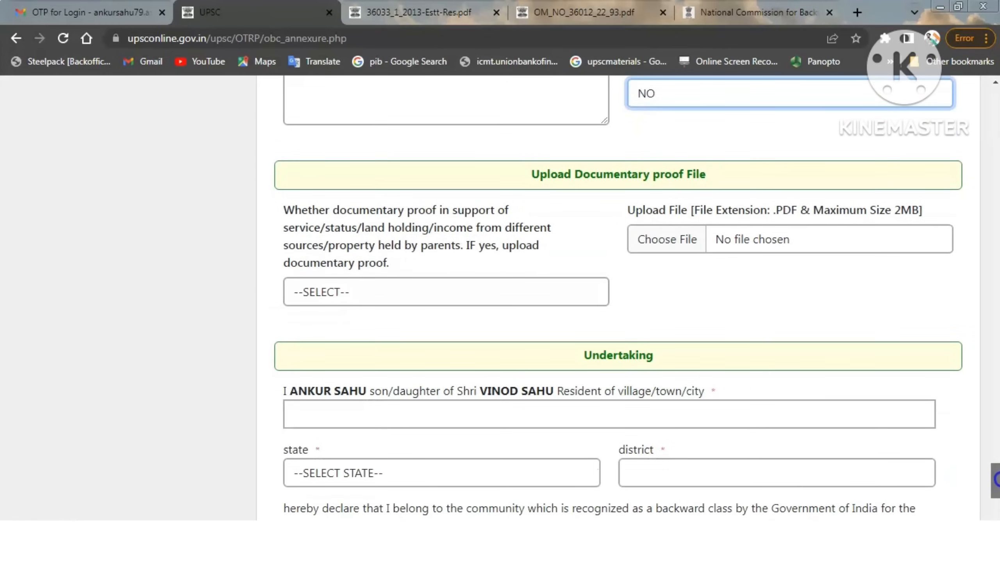
- Answer NO to whether documentary proof is held, and go to the undertaking's village/town/city field and declaration
left_click(387, 294)
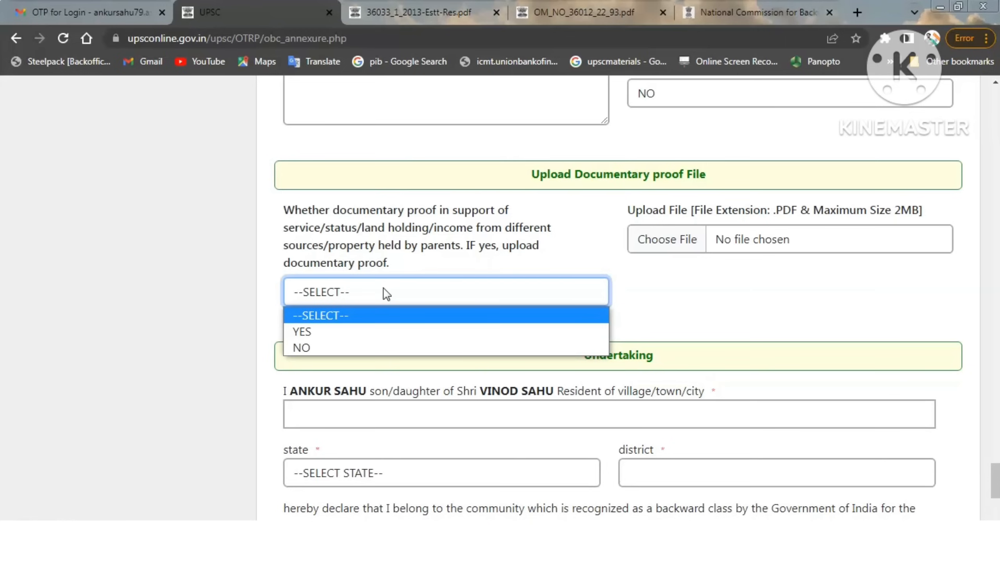
left_click(315, 347)
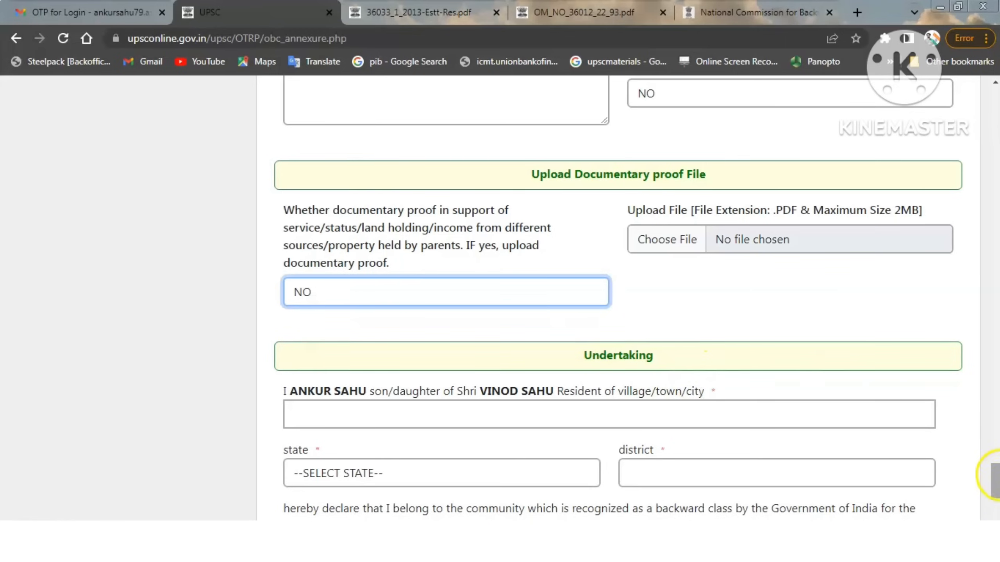
left_click_drag(994, 477, 997, 495)
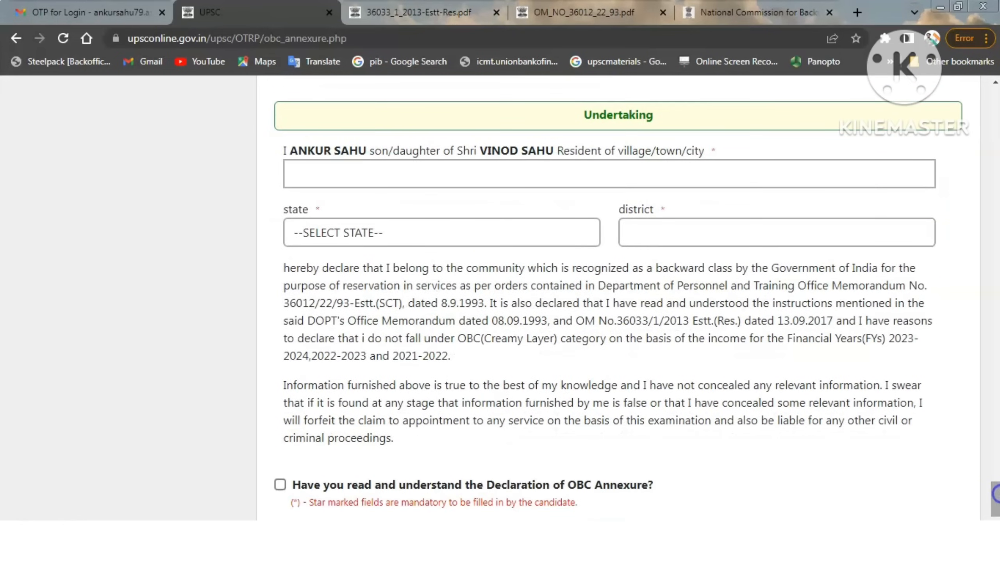
left_click(354, 180)
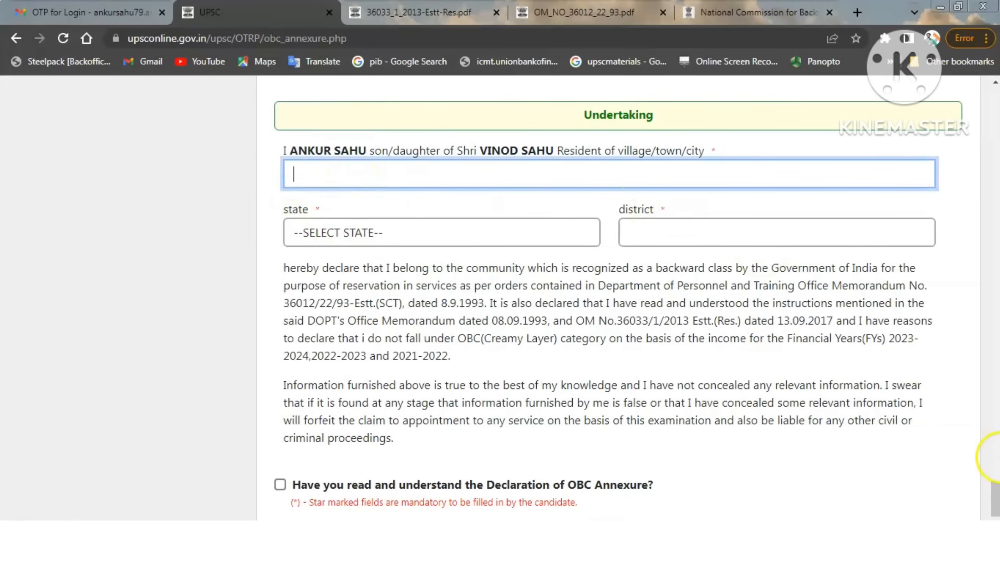
left_click_drag(995, 498, 996, 504)
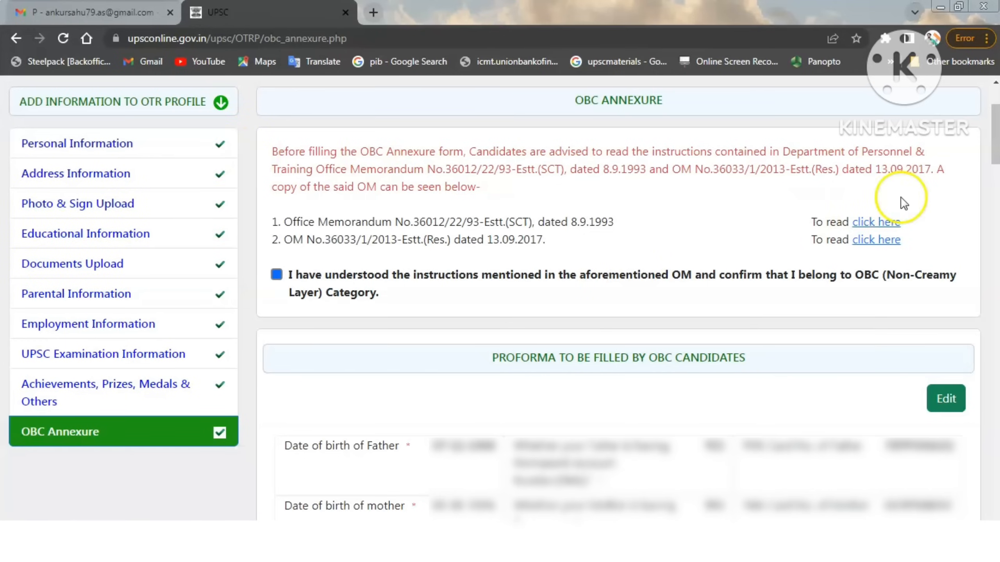
- From the latest notifications, open the Part-I registration for the Civil Services (Preliminary) Examination 2025
left_click_drag(995, 155, 996, 134)
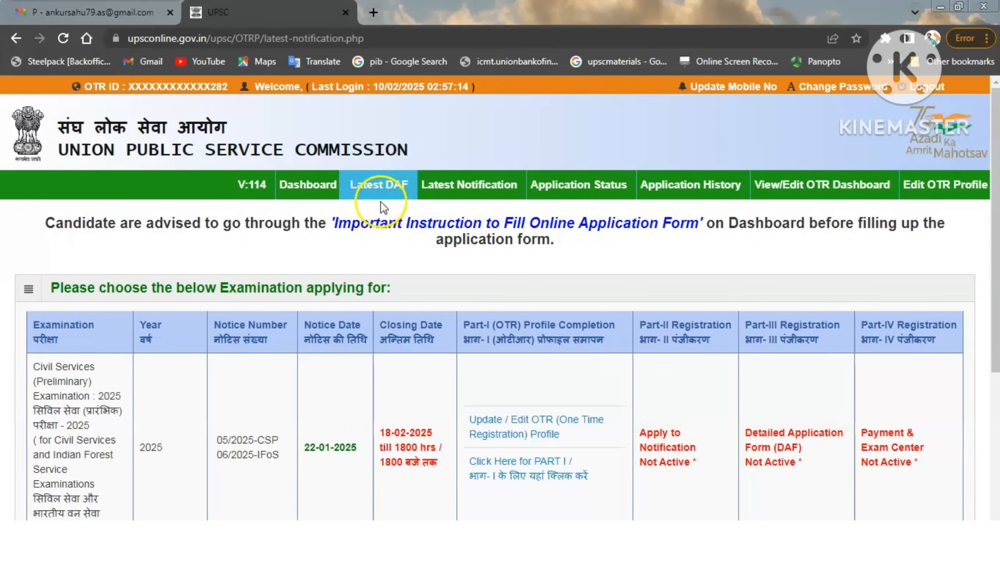
left_click(499, 189)
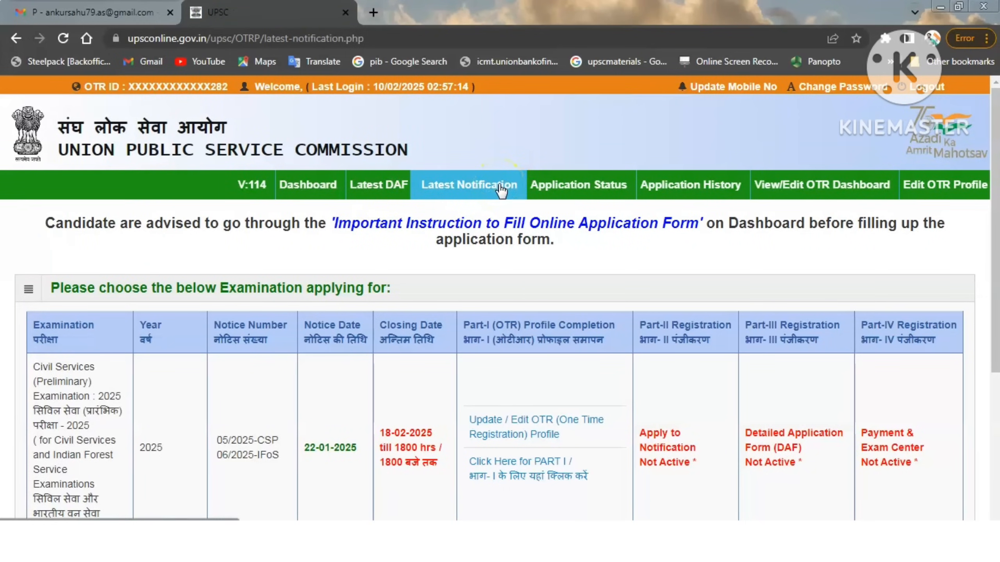
scroll(733, 300, "down", 4)
left_click(733, 300)
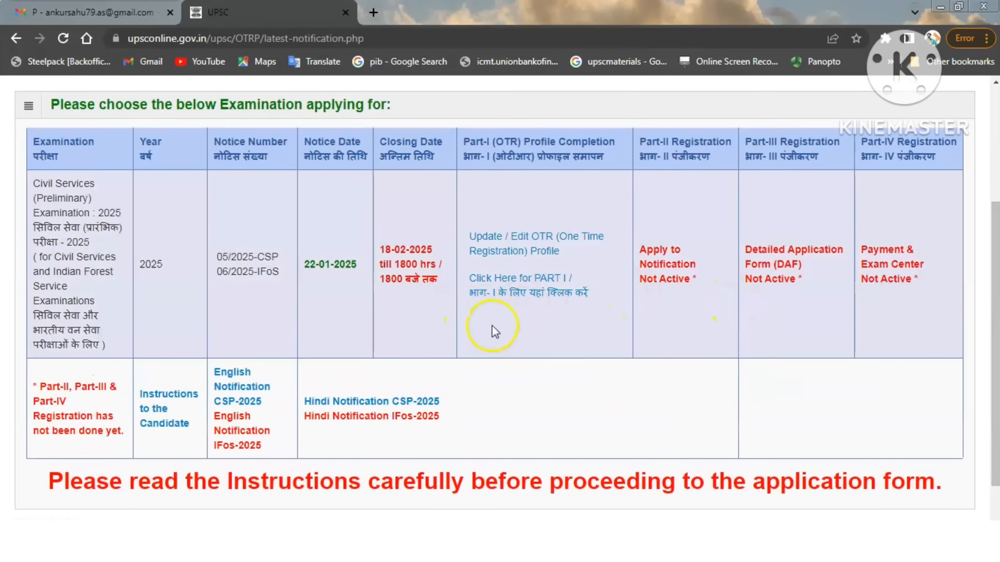
left_click(517, 272)
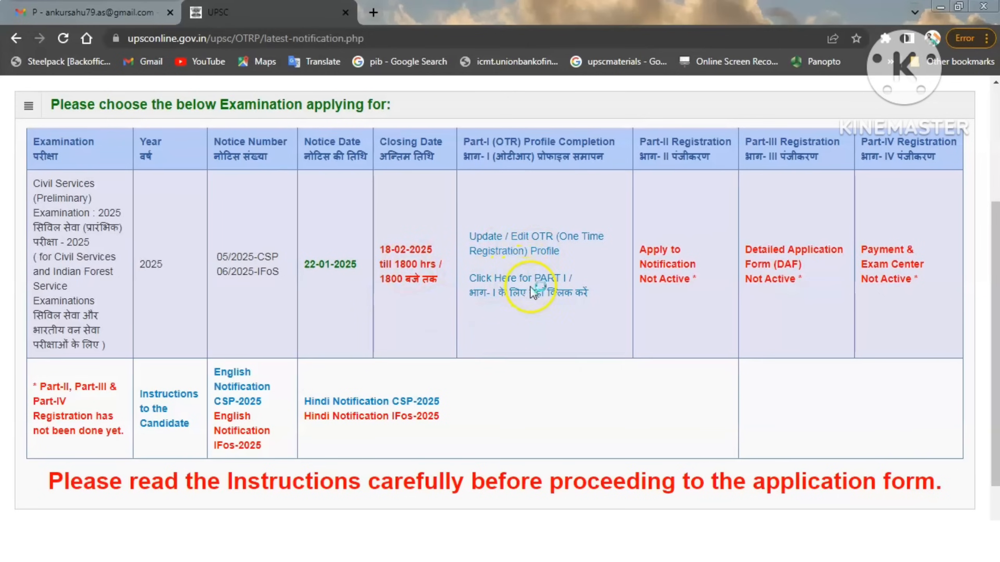
left_click(508, 245)
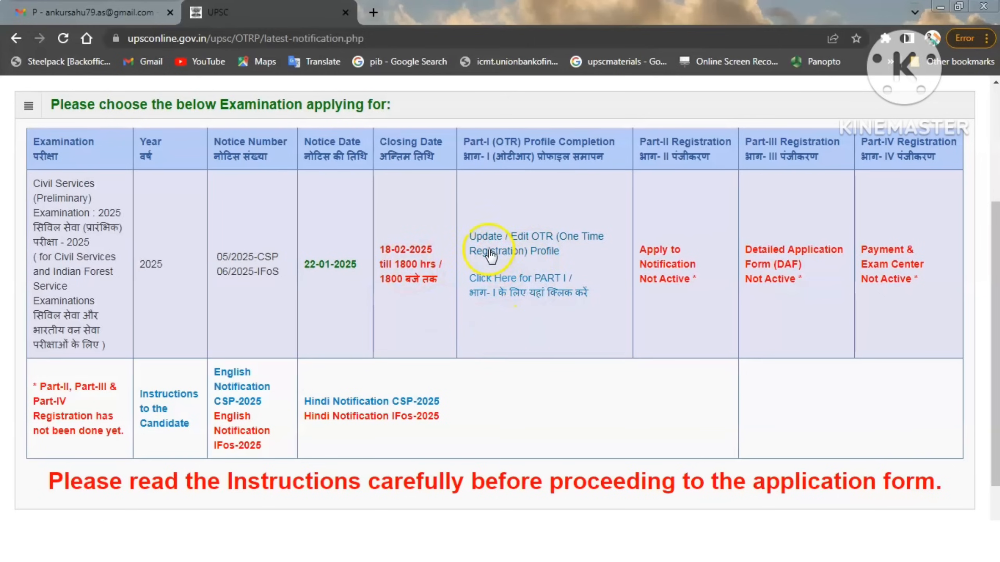
left_click(518, 240)
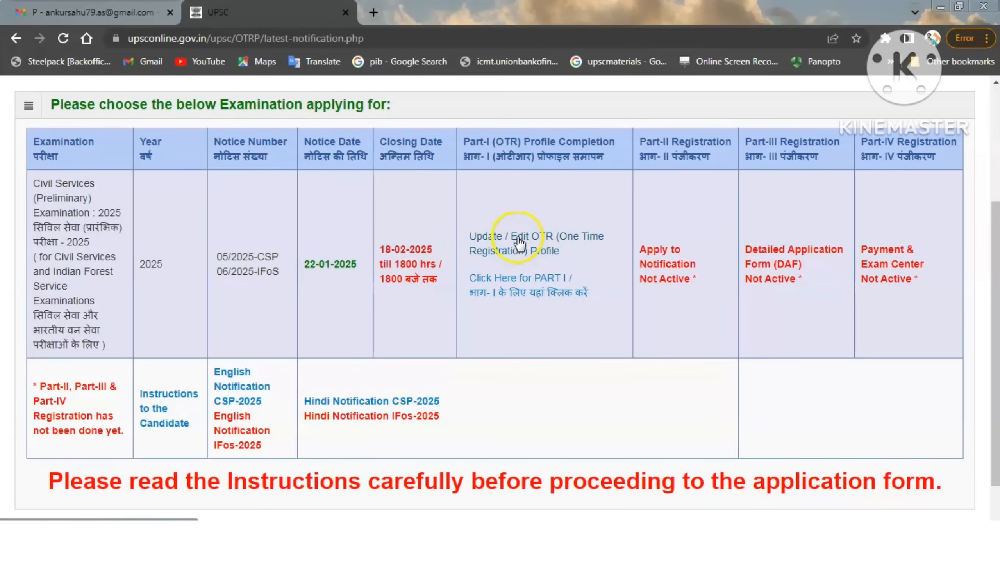
left_click(526, 278)
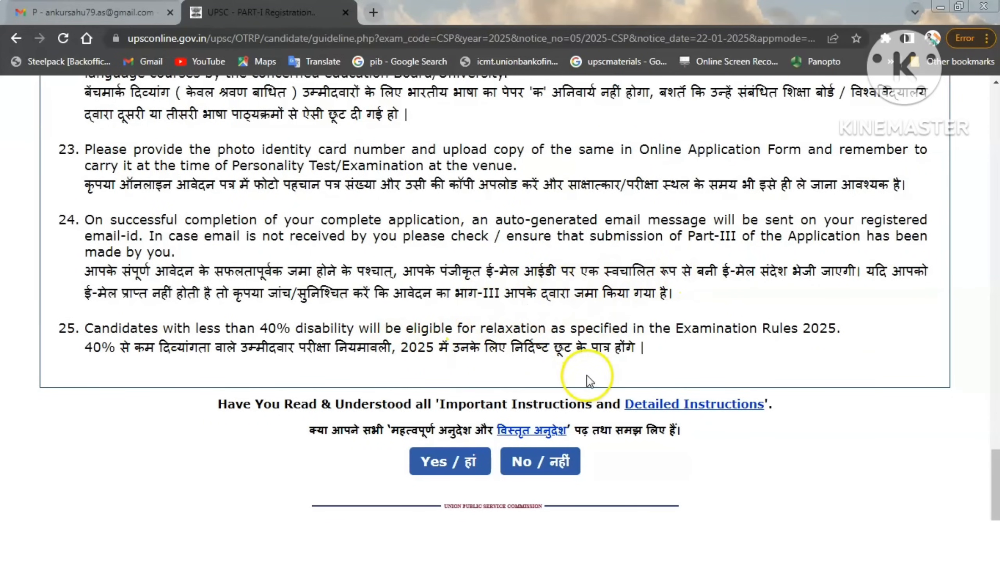
- Confirm that all instructions are read and understood, and agree to the Part-I declaration that the profile details are true
left_click(444, 449)
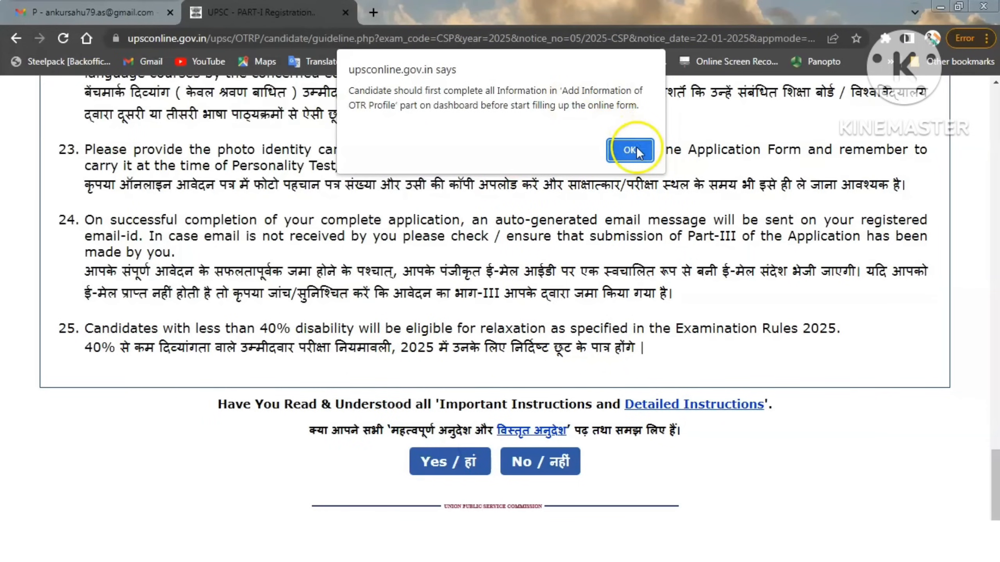
left_click(632, 149)
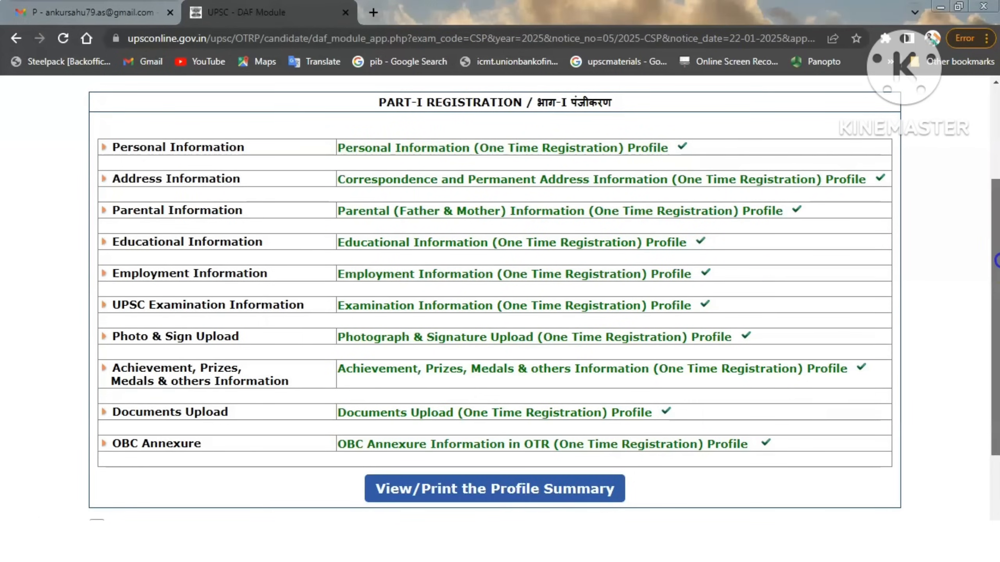
left_click_drag(994, 260, 994, 396)
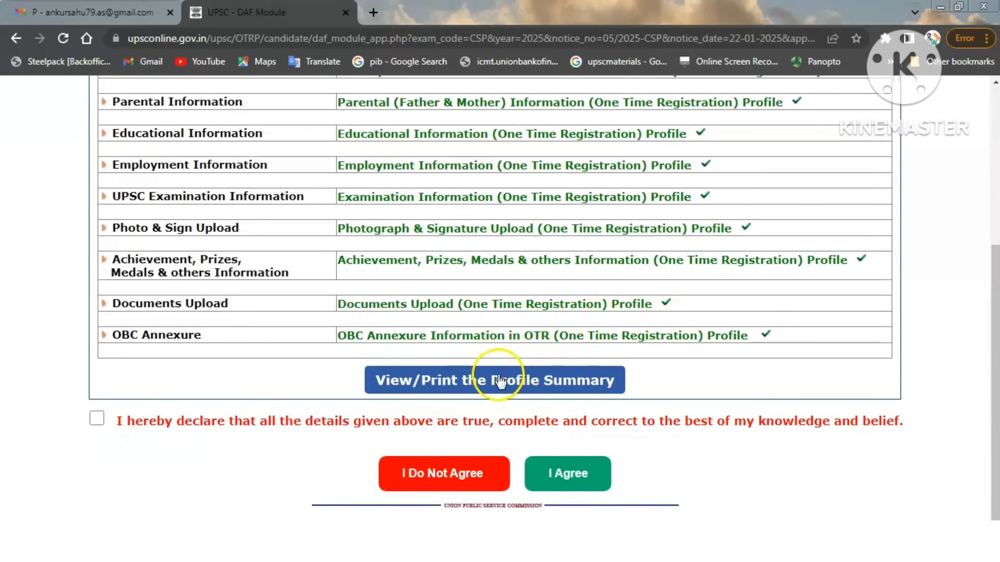
left_click(98, 421)
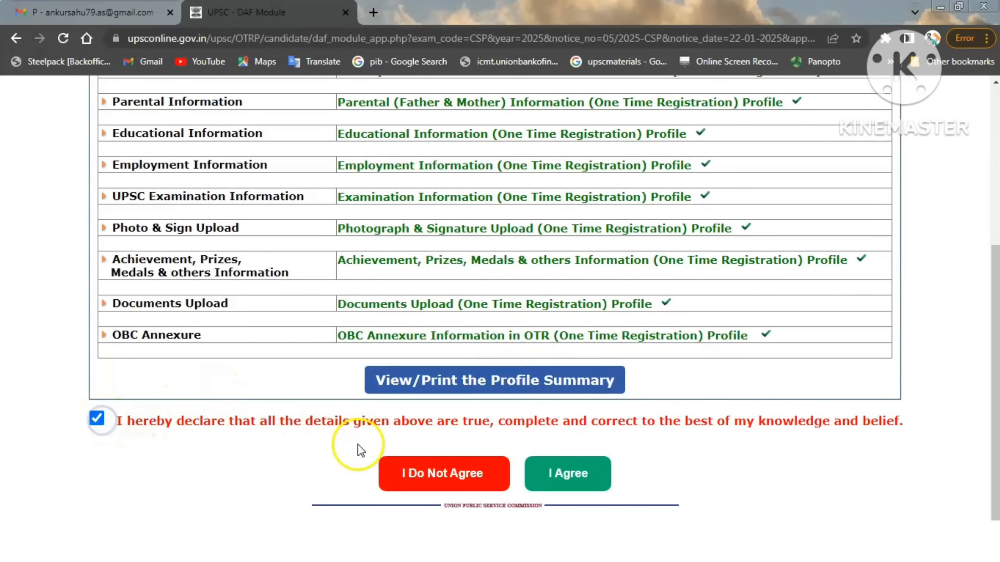
left_click(563, 475)
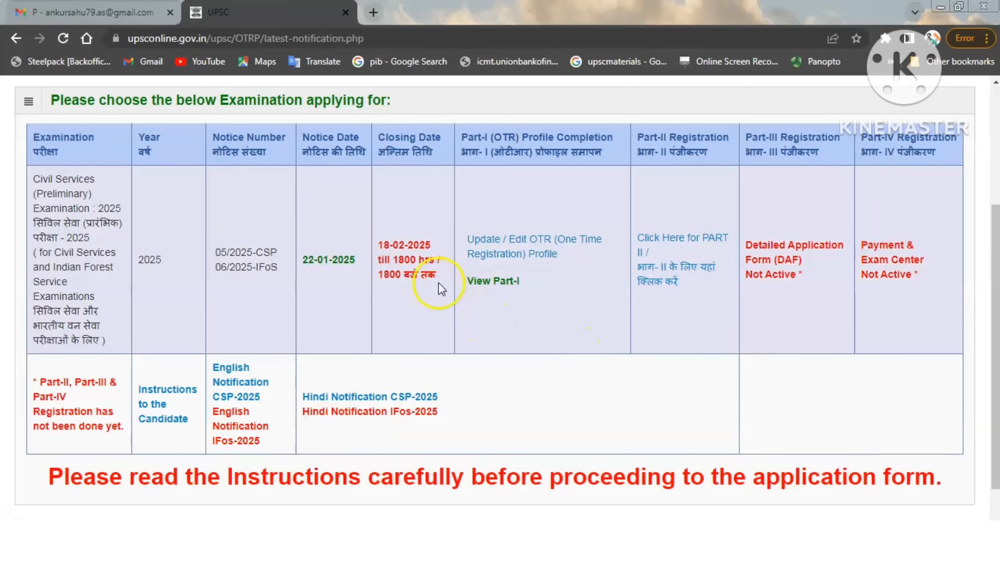
- Open the Part-II registration form for the Civil Services (Preliminary) Examination 2025 at its Educational Qualification section
left_click(476, 282)
left_click(663, 243)
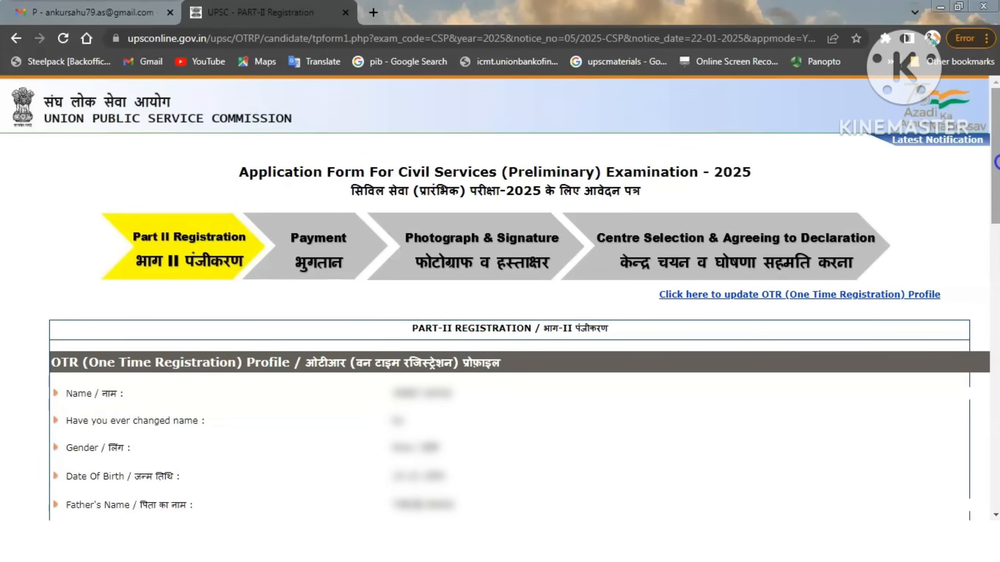
scroll(994, 162, "down", 2)
left_click_drag(997, 212, 997, 453)
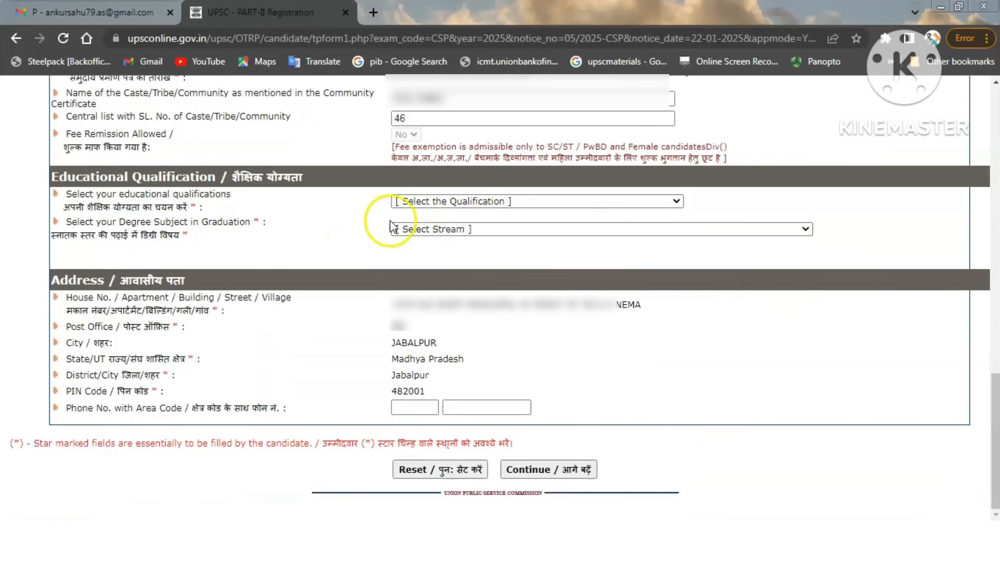
- Set the educational qualification to "Already passed the degree or equivalent Examination" and the graduation subject to "Degree in Engineering"
left_click(429, 202)
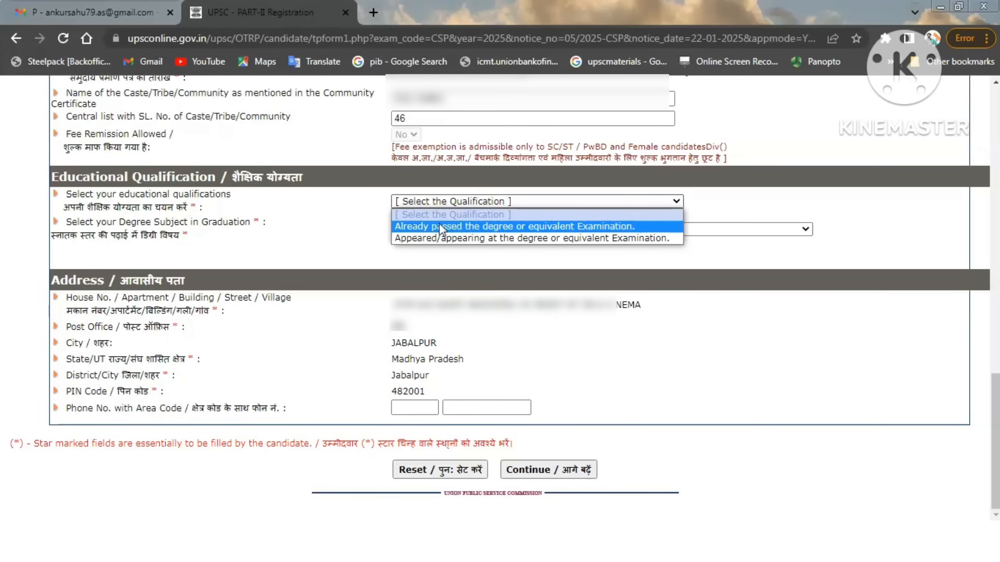
left_click(474, 226)
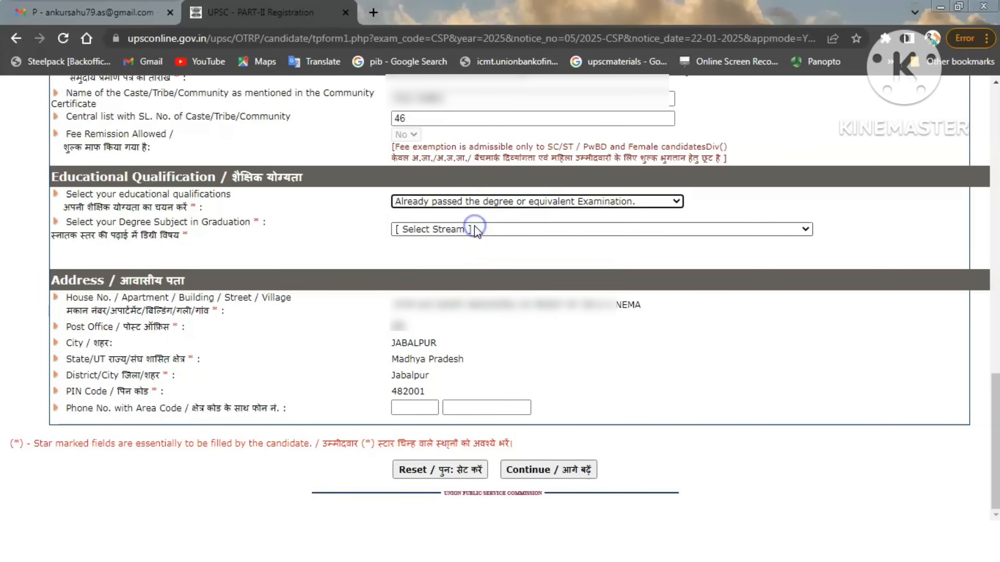
left_click(441, 237)
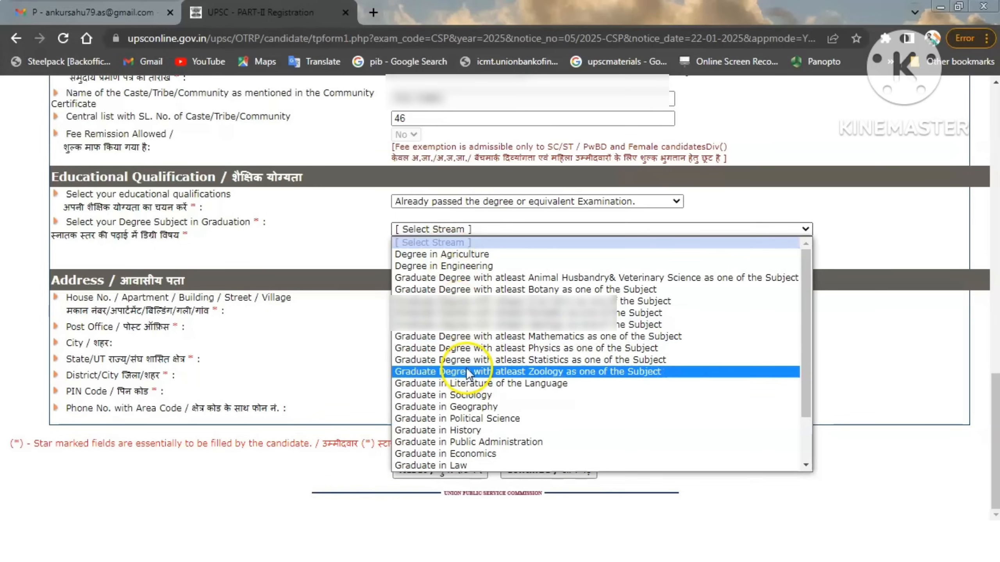
left_click(457, 268)
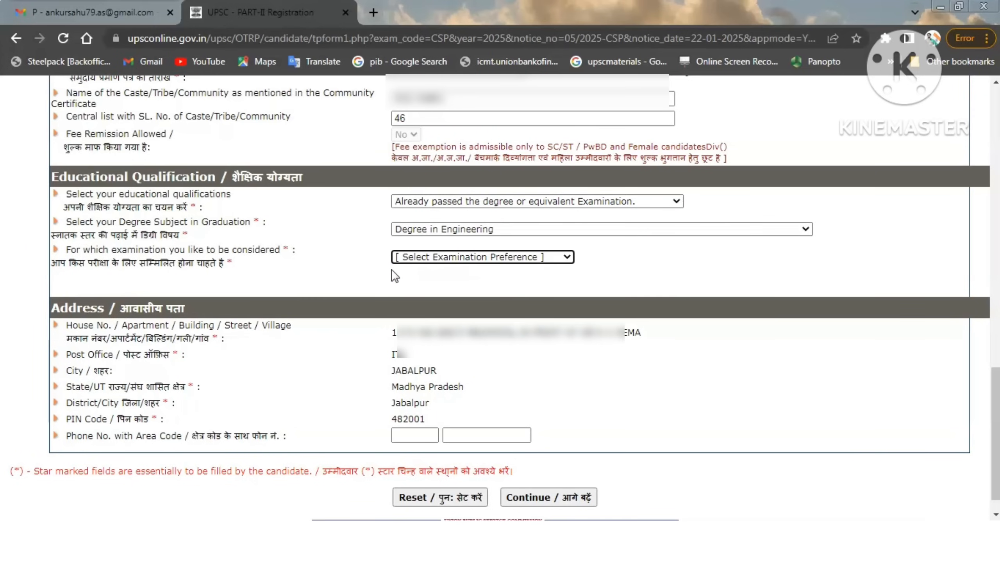
- Choose Civil Services as the examination to be considered for, accept the caution and continue to the Other Details page
left_click(434, 257)
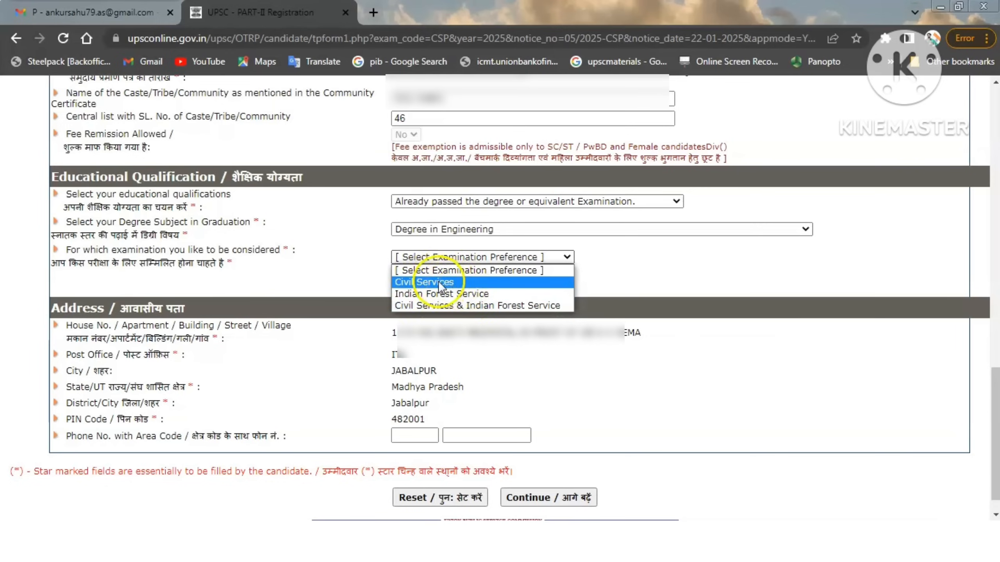
left_click(471, 281)
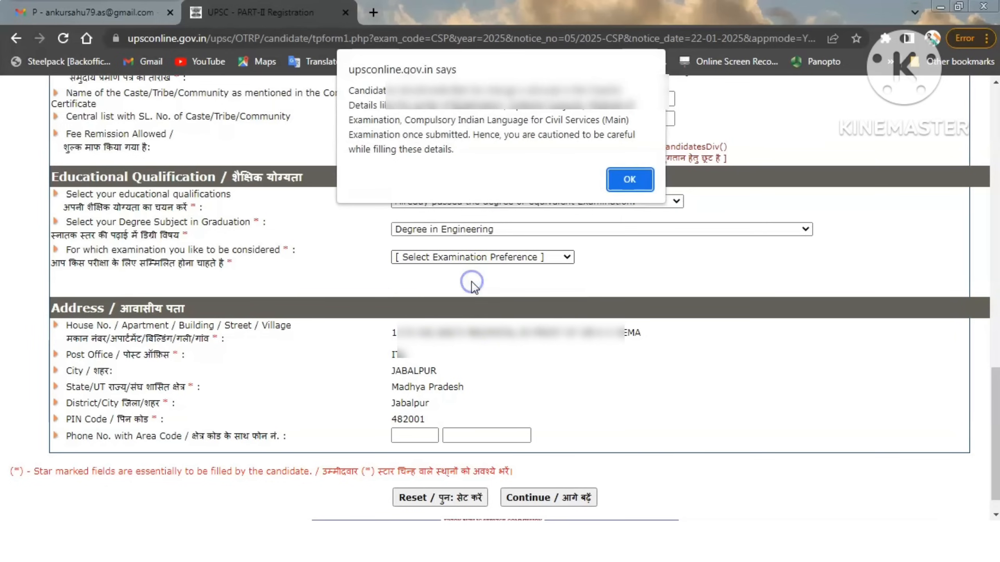
left_click(626, 180)
scroll(296, 274, "down", 1)
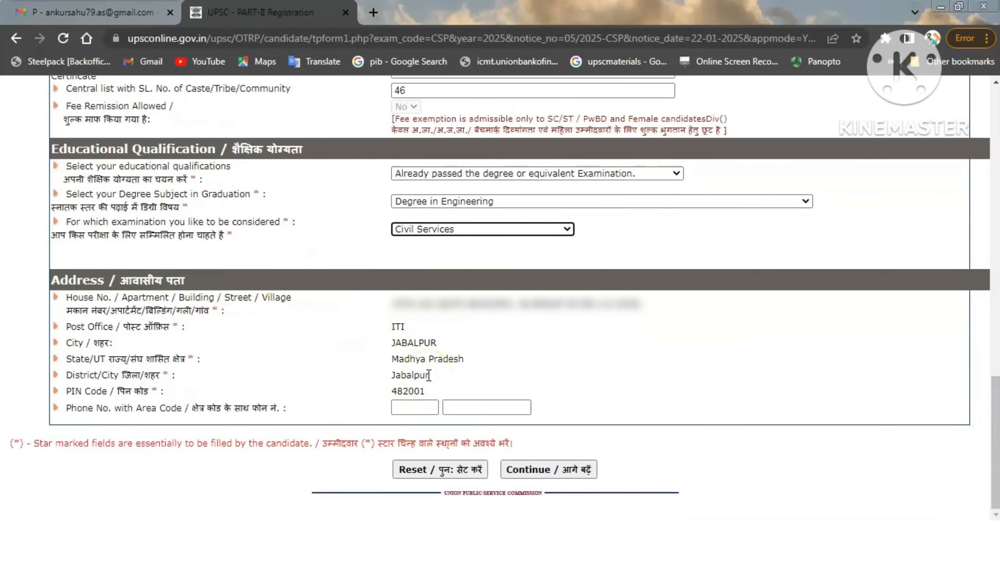
left_click(556, 470)
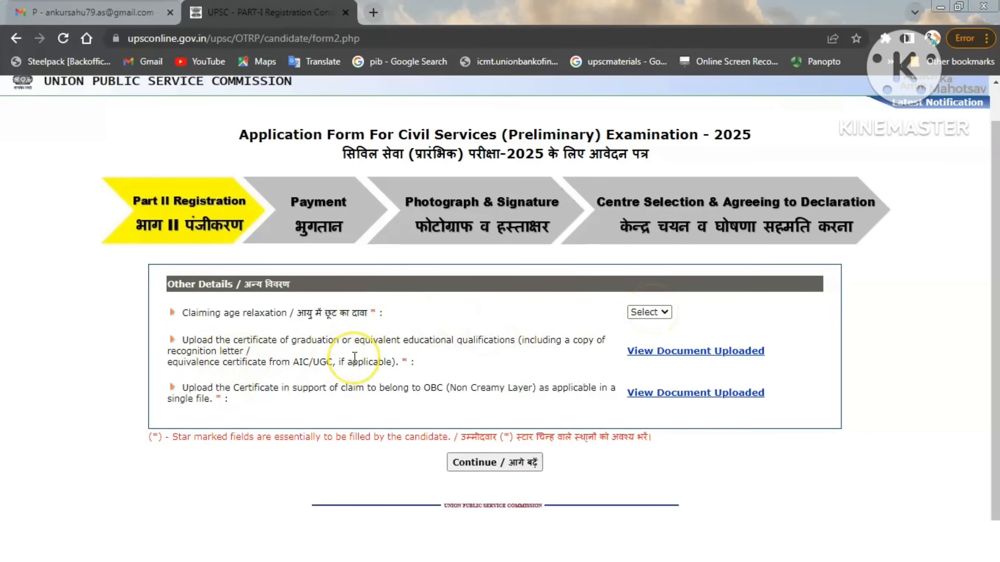
- Answer No to claiming age relaxation and check the uploaded graduation certificate before continuing the registration
left_click(653, 312)
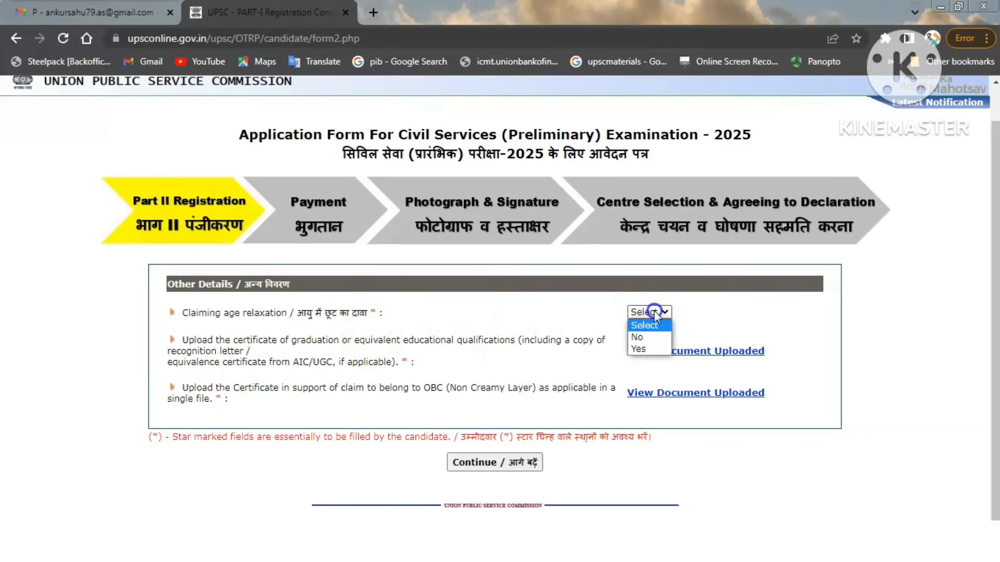
left_click(640, 337)
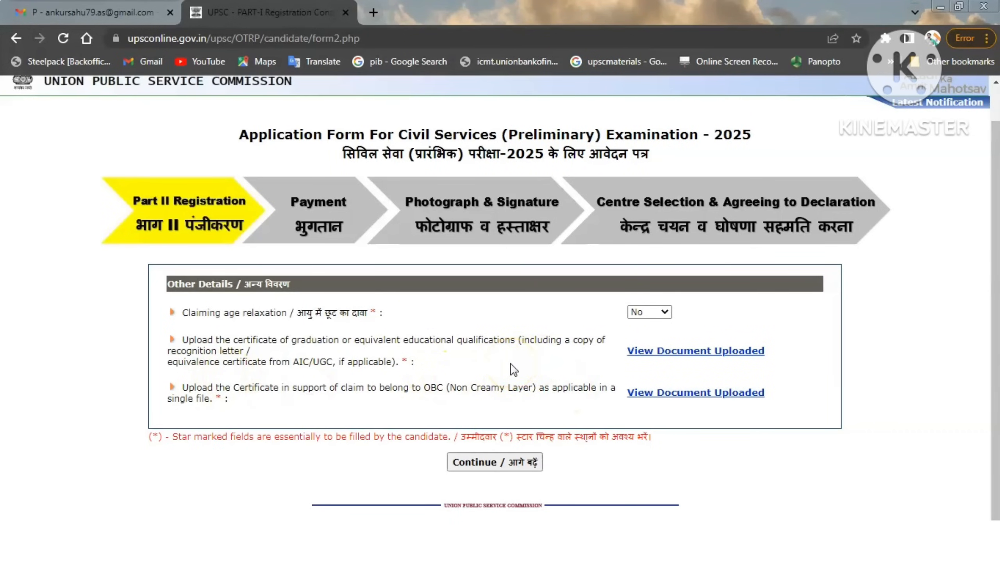
left_click(688, 357)
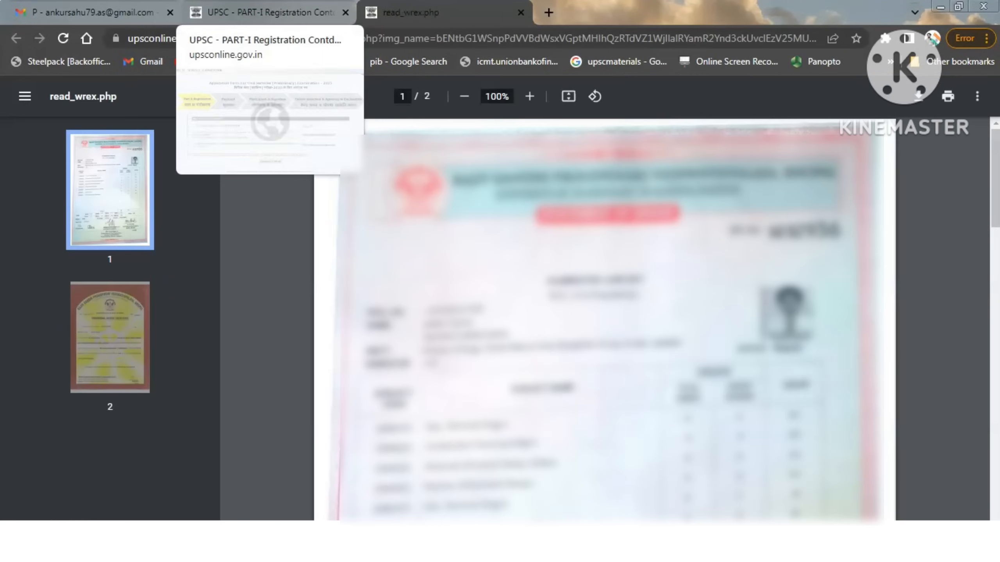
left_click(268, 12)
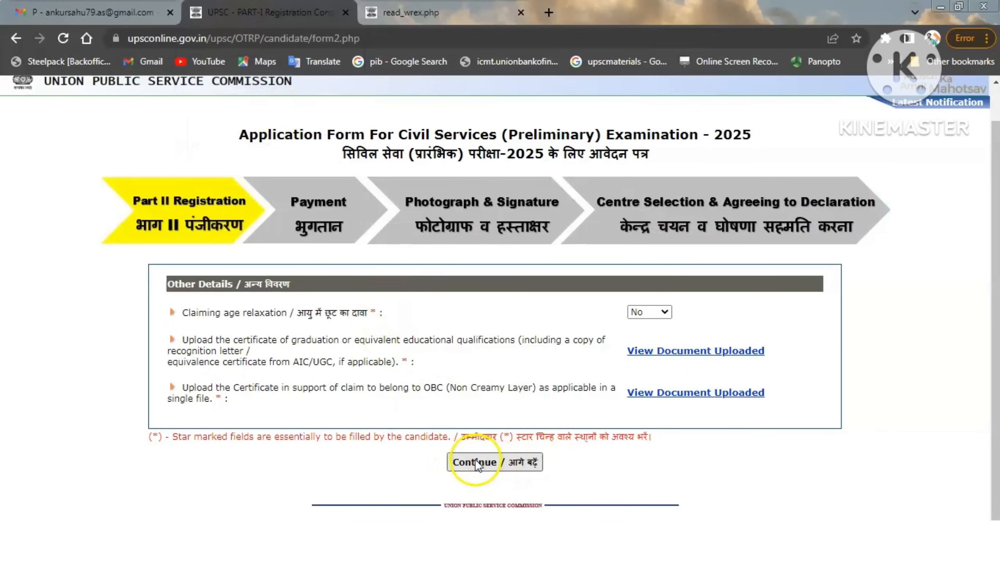
left_click(484, 460)
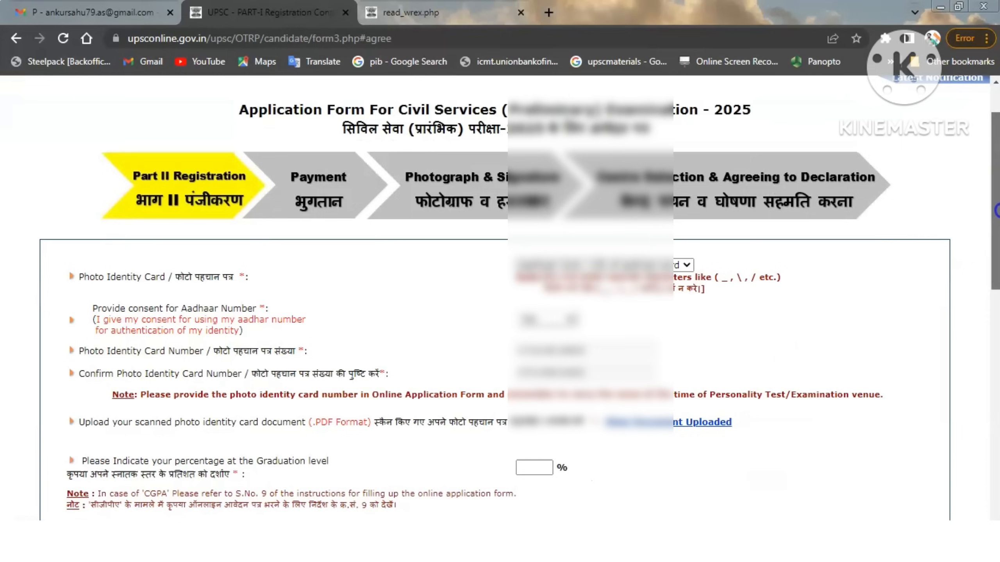
- Examine the fields for graduation percentage and number of attempts already made in the Civil Services Examination
left_click_drag(997, 211, 998, 328)
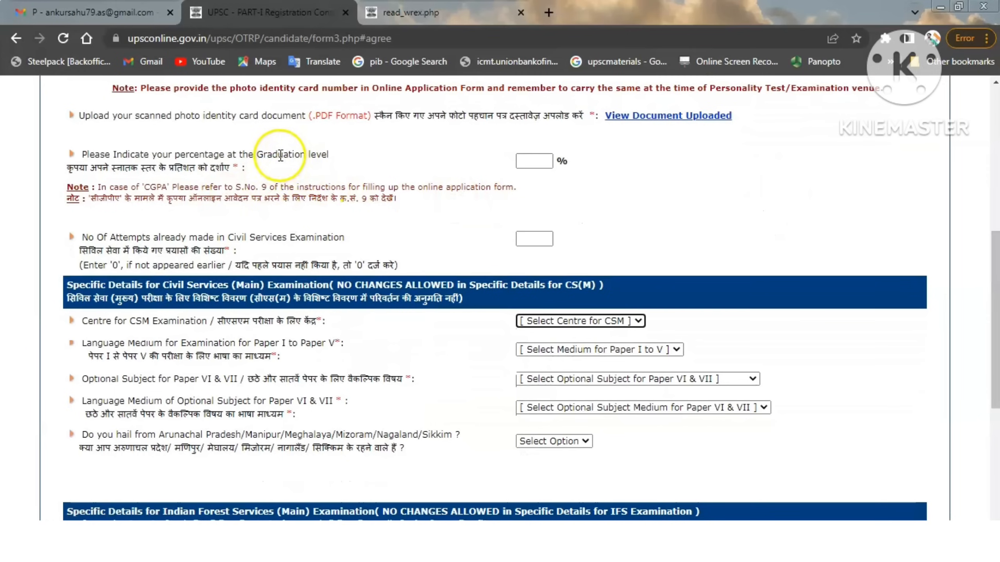
left_click_drag(263, 154, 322, 154)
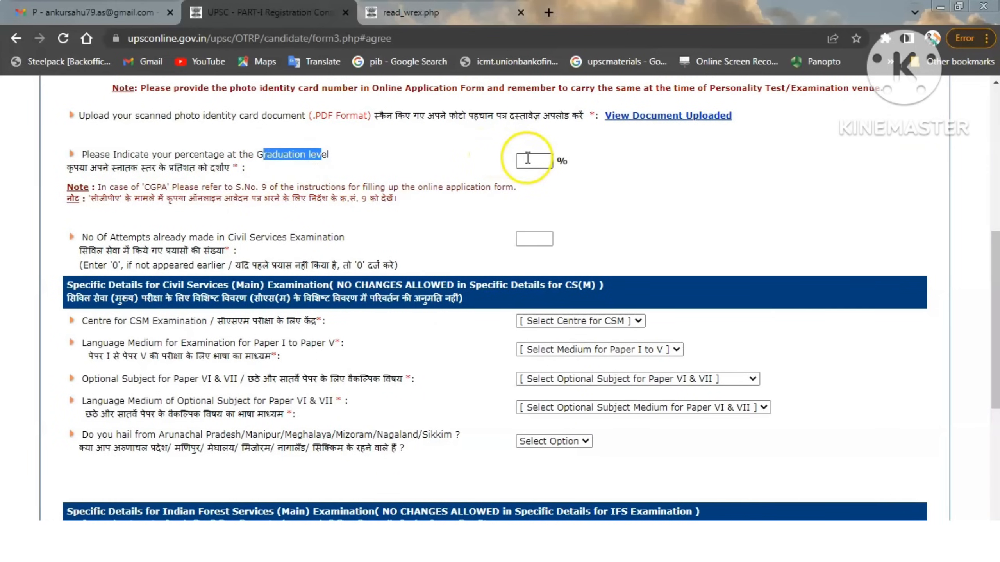
left_click(538, 242)
left_click(689, 222)
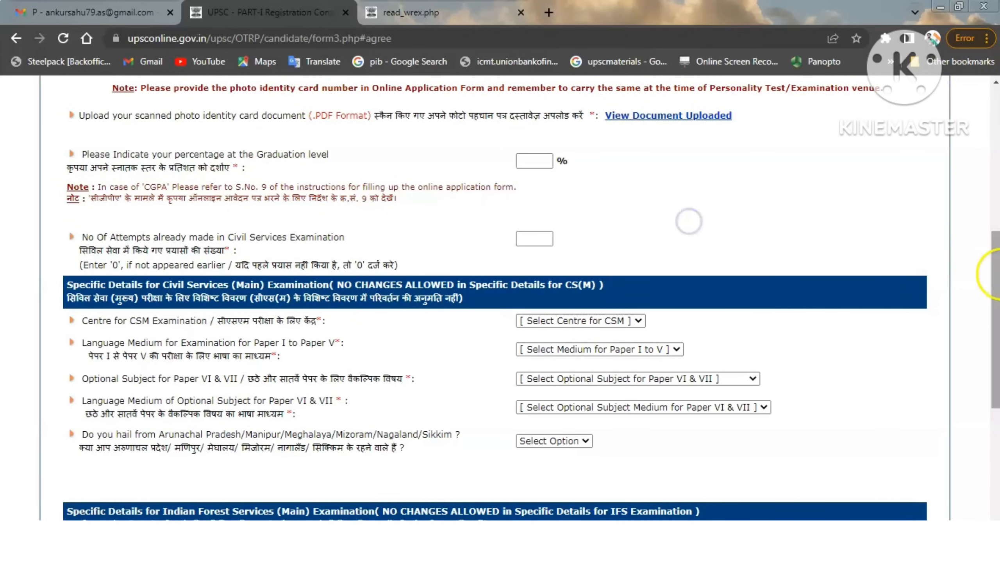
- Examine the Civil Services (Main) details, including the available exam centres and the language mediums for Paper I to V
left_click_drag(995, 275, 995, 337)
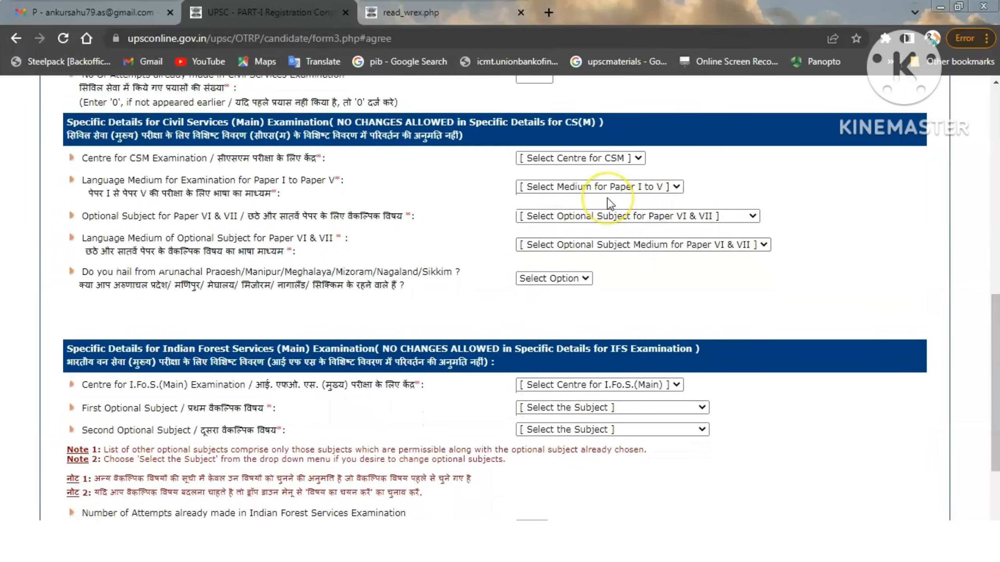
left_click(553, 162)
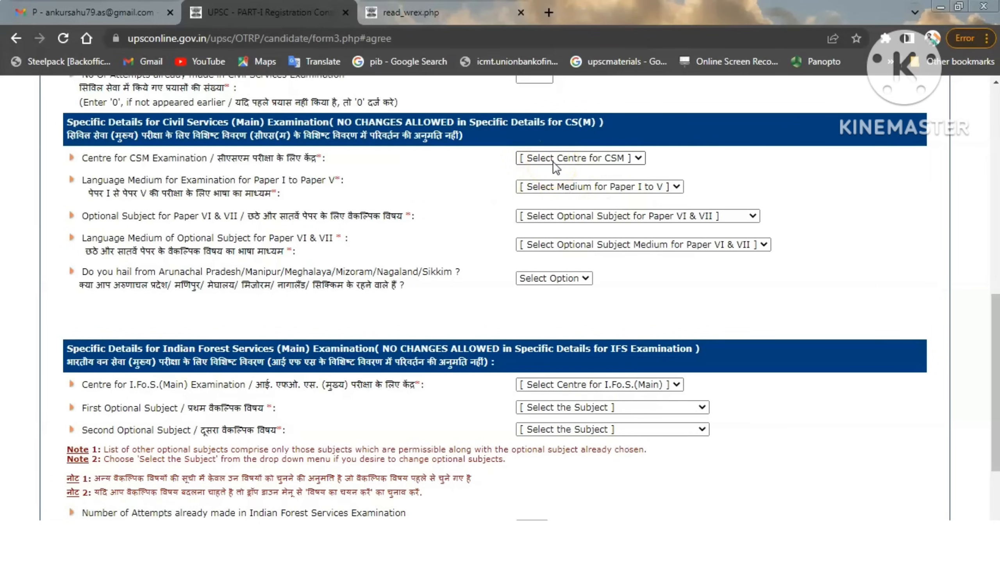
left_click(553, 161)
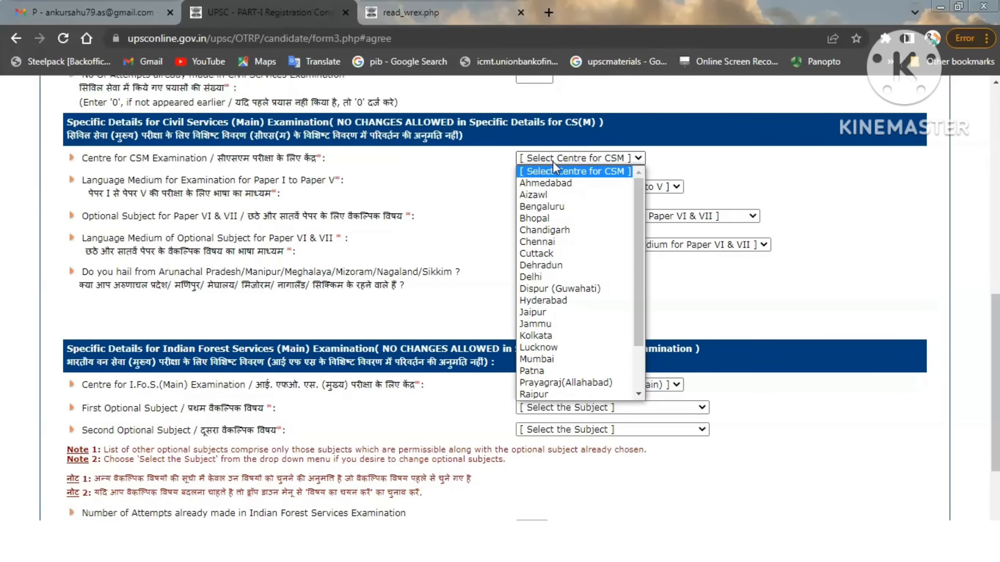
left_click(560, 161)
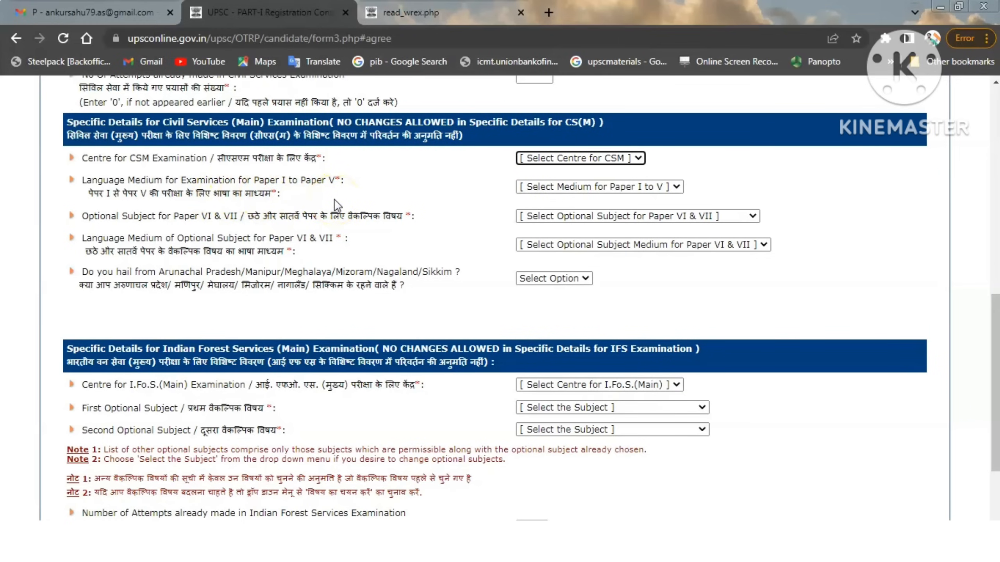
left_click(576, 188)
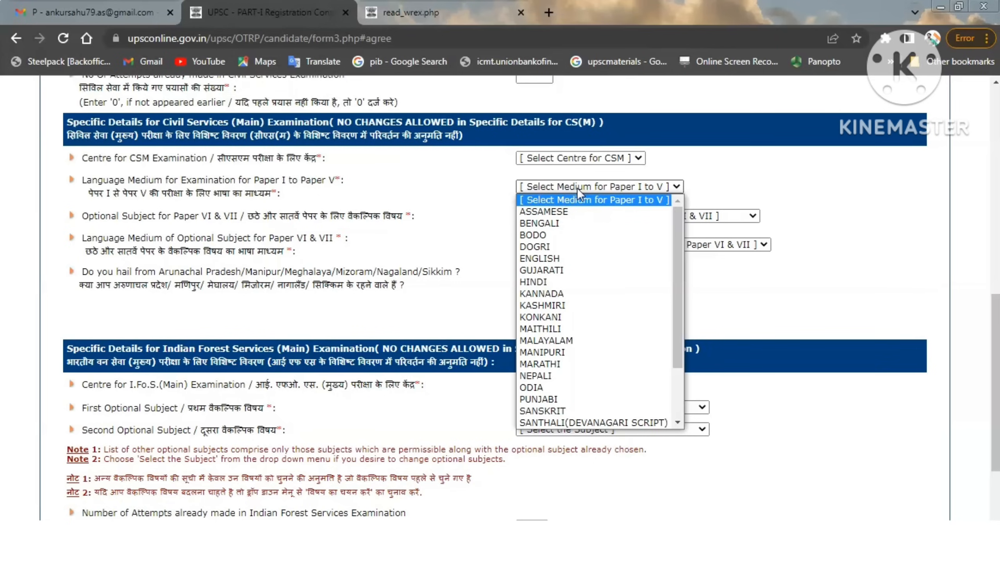
left_click(577, 187)
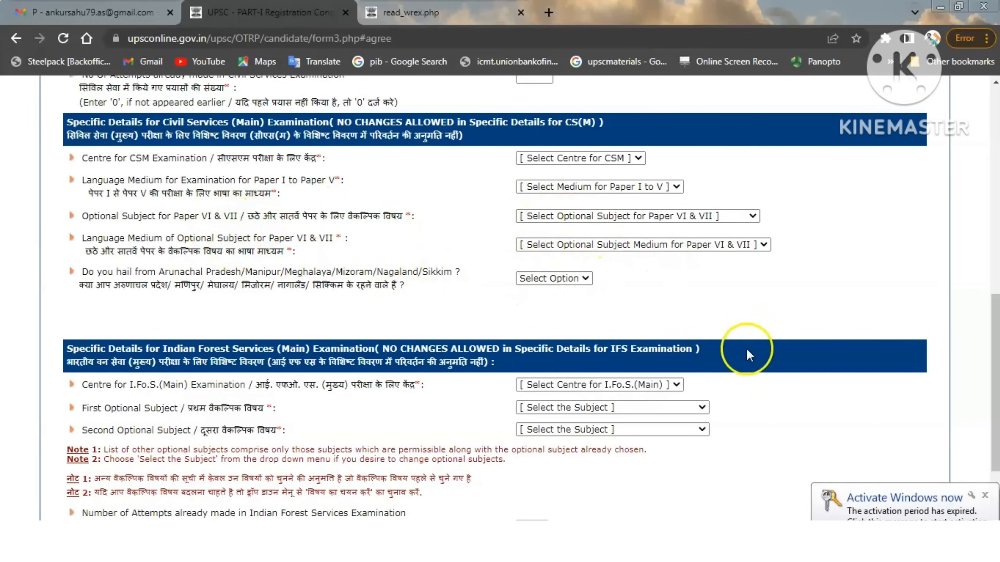
left_click_drag(995, 339, 995, 400)
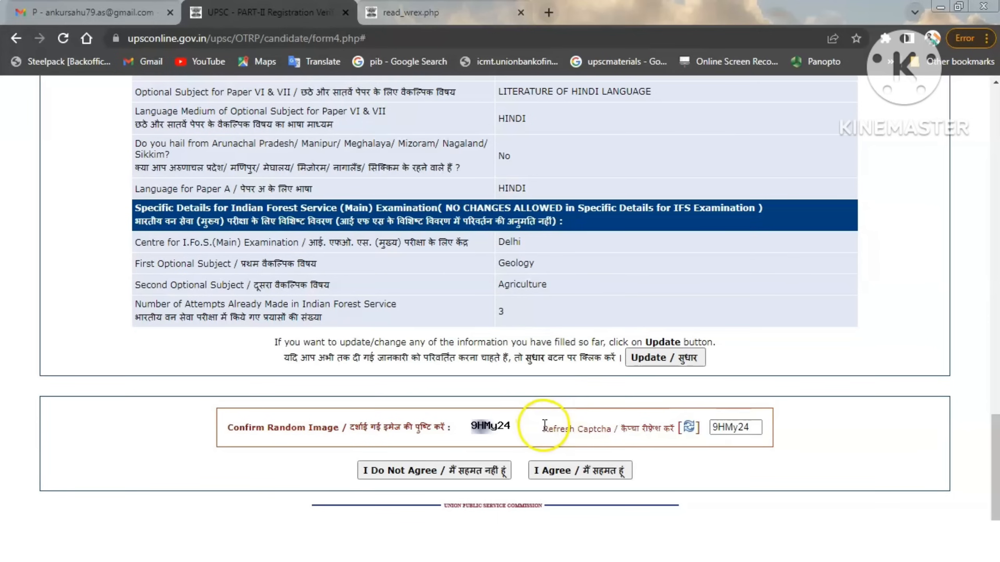
- Agree to the Part-II registration details, accept the no-changes caution and proceed to the DAF of CSM Part III
left_click(569, 469)
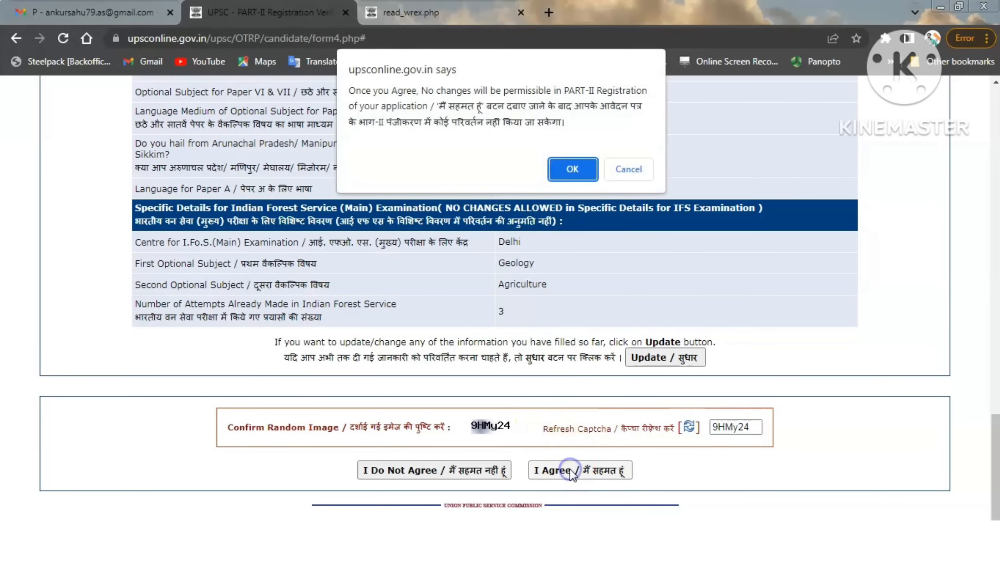
left_click(573, 179)
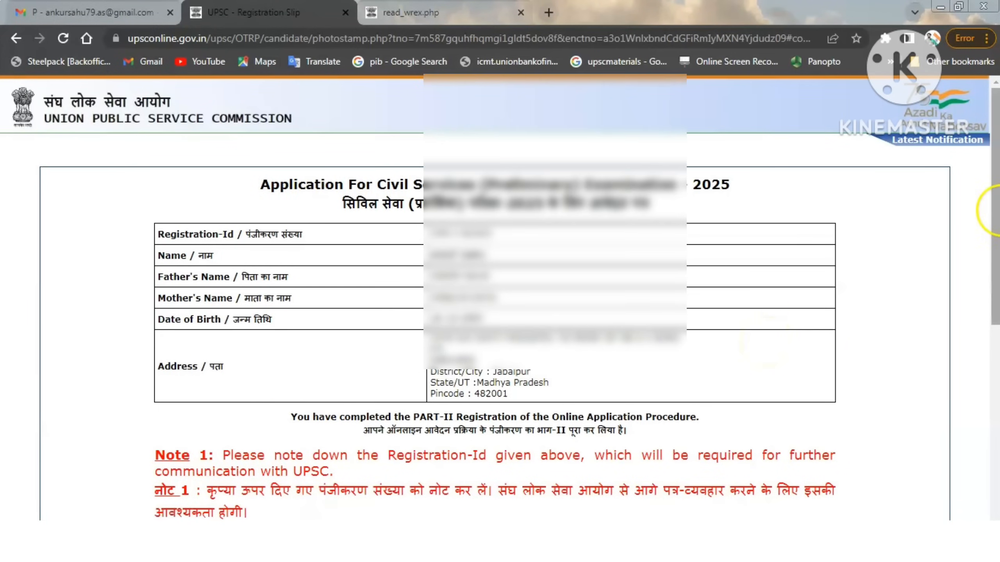
left_click_drag(996, 212, 996, 414)
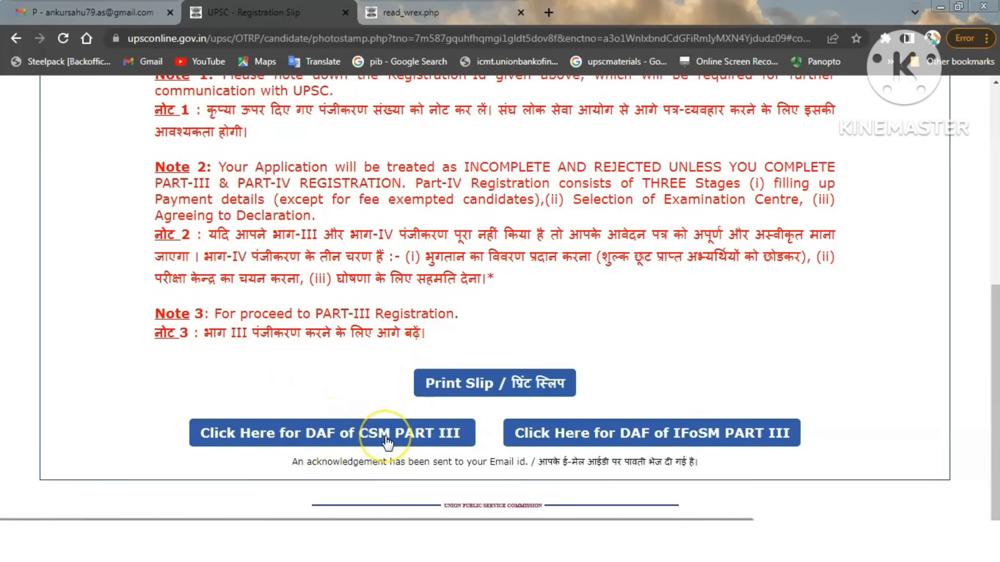
left_click(387, 435)
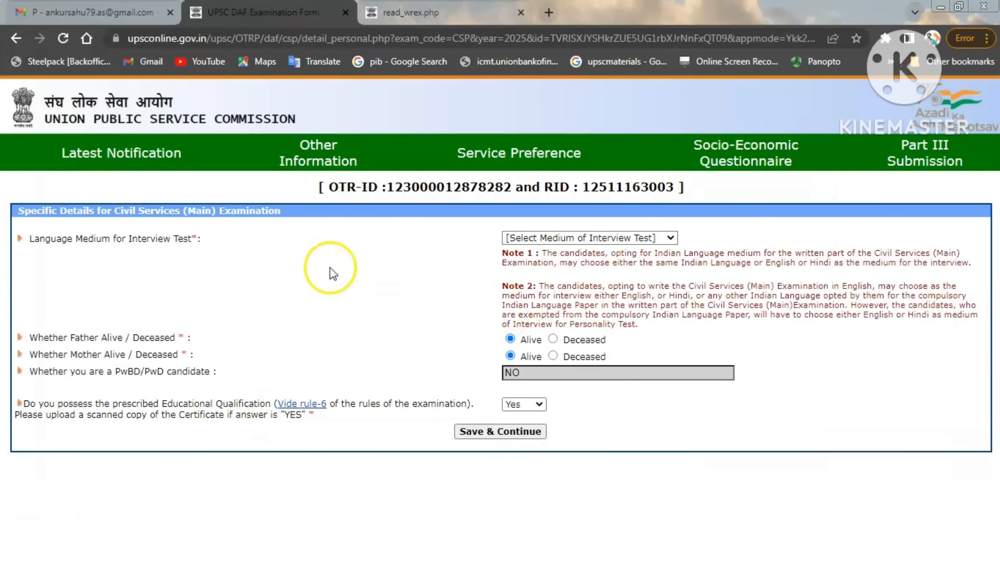
- Set the language medium for the interview test to HINDI, then save and continue to the service preferences
left_click(550, 239)
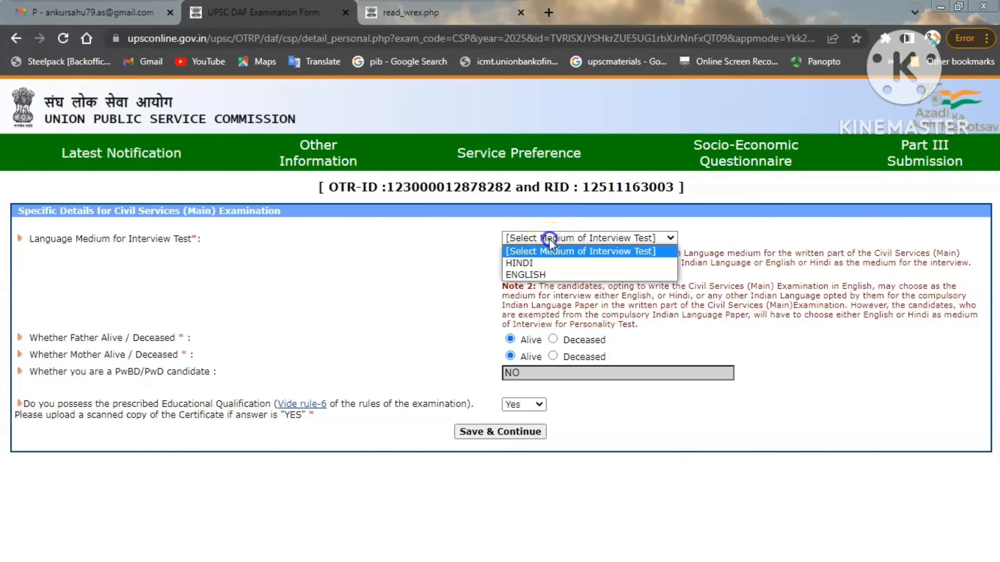
left_click(531, 262)
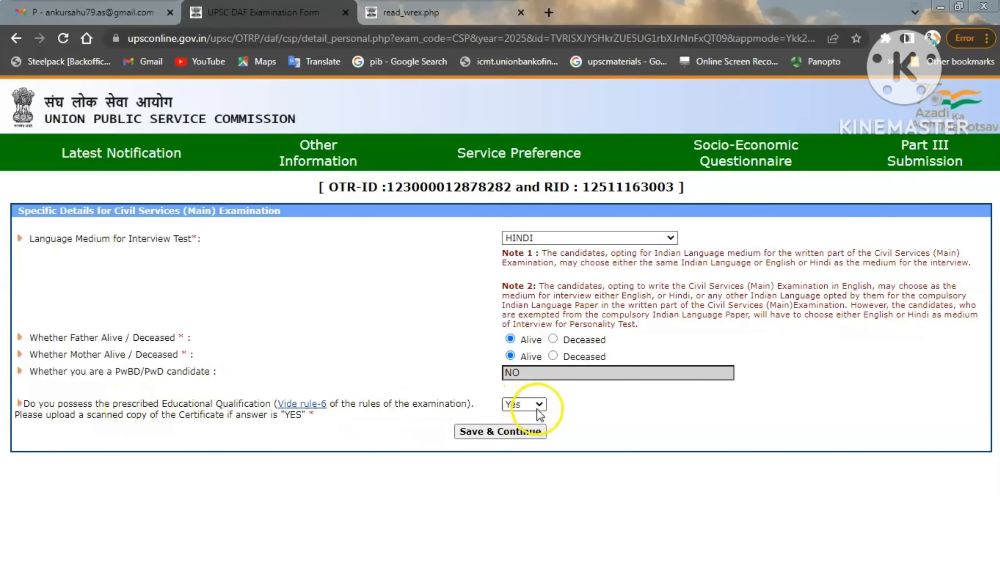
left_click(515, 438)
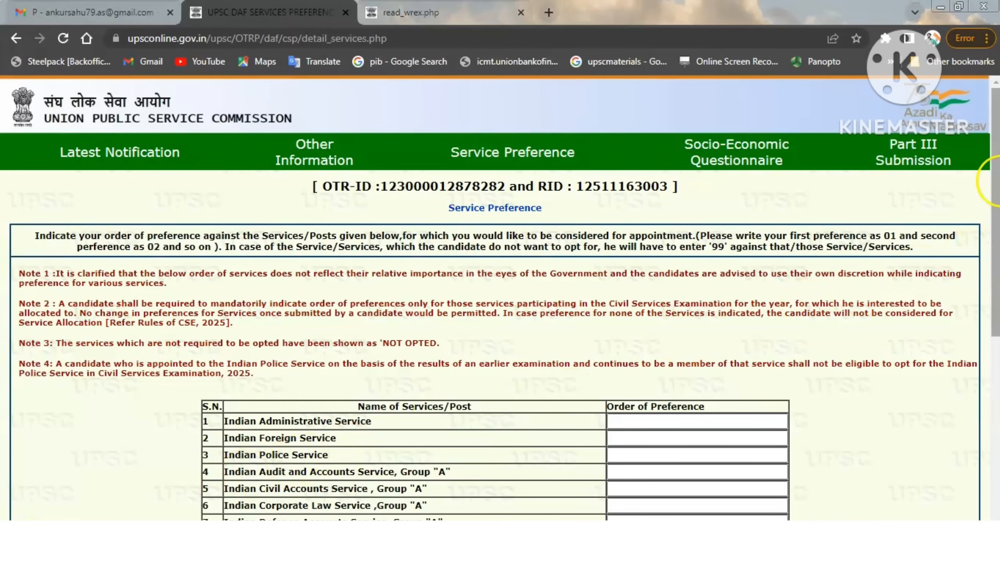
- Set the order of preference to 01 for Indian Administrative Service and 02 for Indian Police Service
left_click_drag(997, 179, 997, 254)
scroll(997, 253, "up", 1)
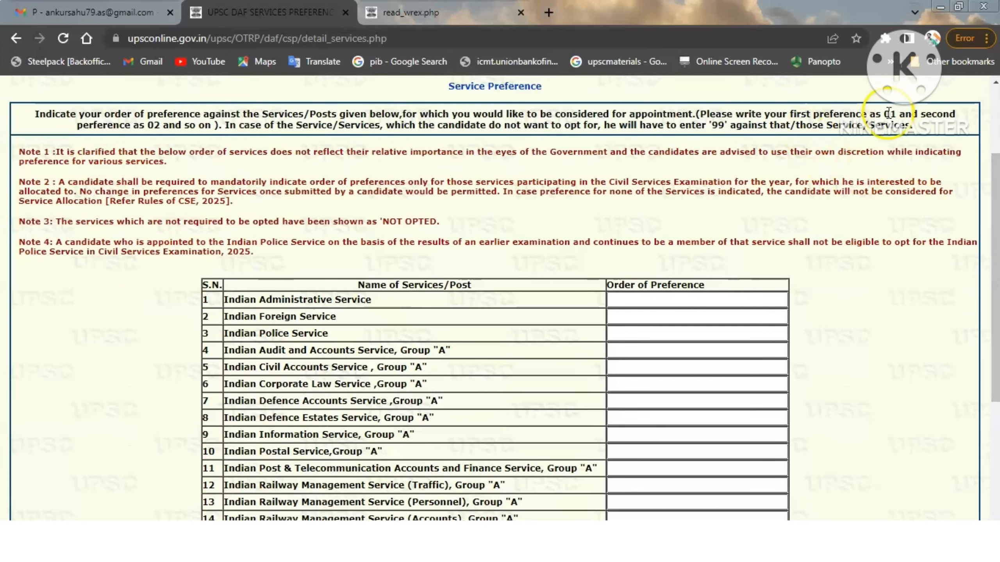
left_click(617, 300)
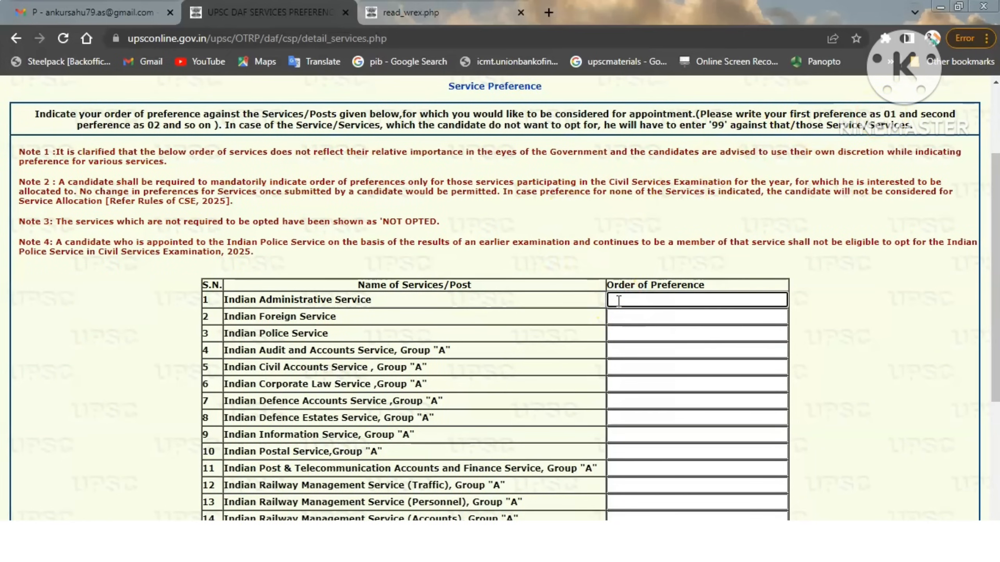
type("01")
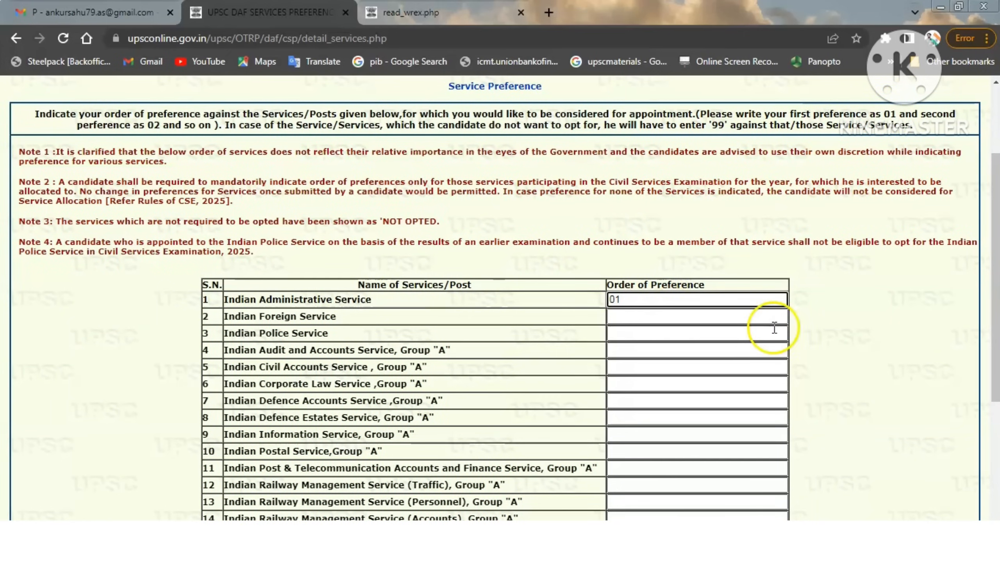
left_click(873, 323)
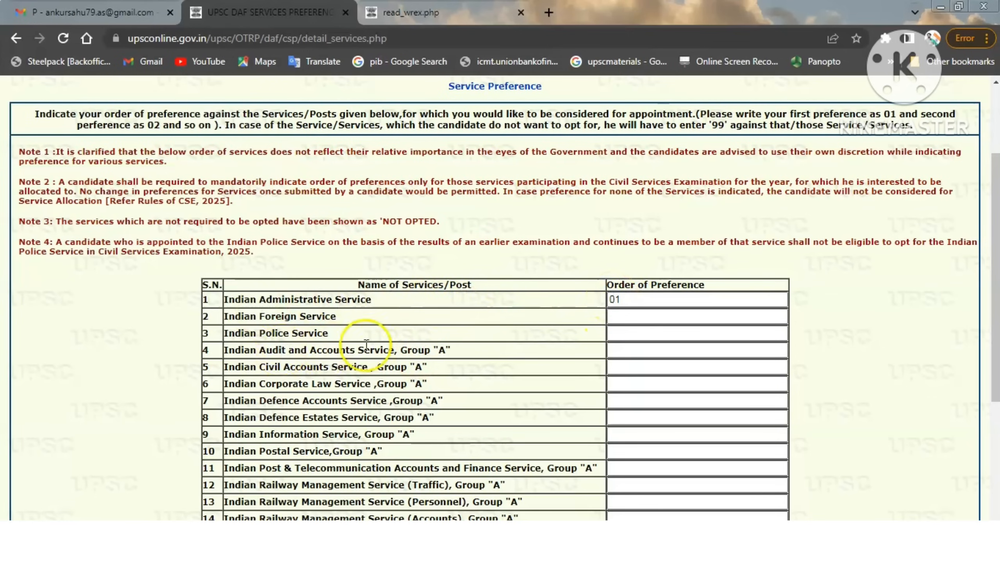
left_click(617, 335)
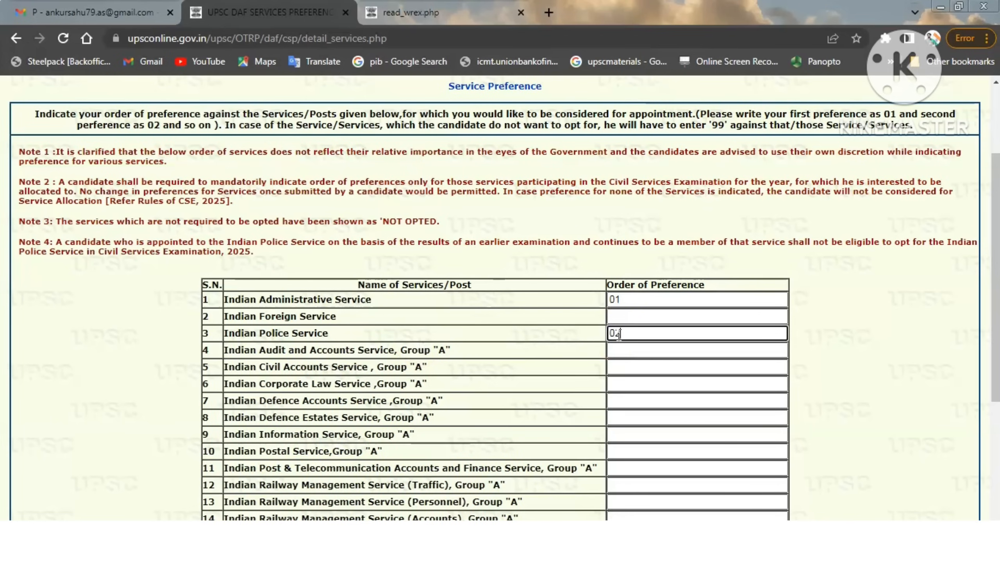
left_click(878, 342)
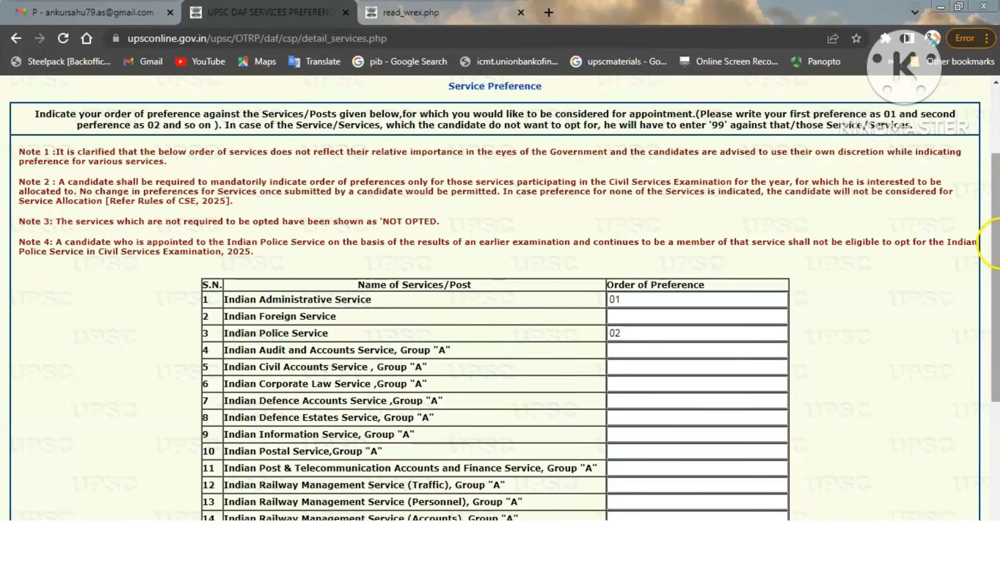
- Mark Indian Defence Accounts Service, Group "A" as not opted by entering 99 as its order of preference
scroll(996, 280, "down", 2)
scroll(996, 280, "down", 1)
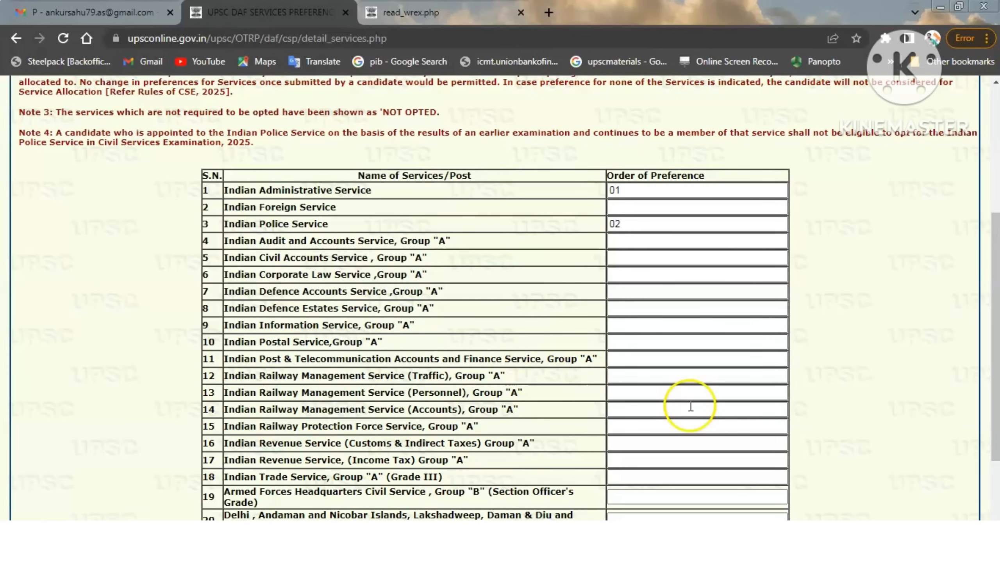
scroll(997, 381, "down", 3)
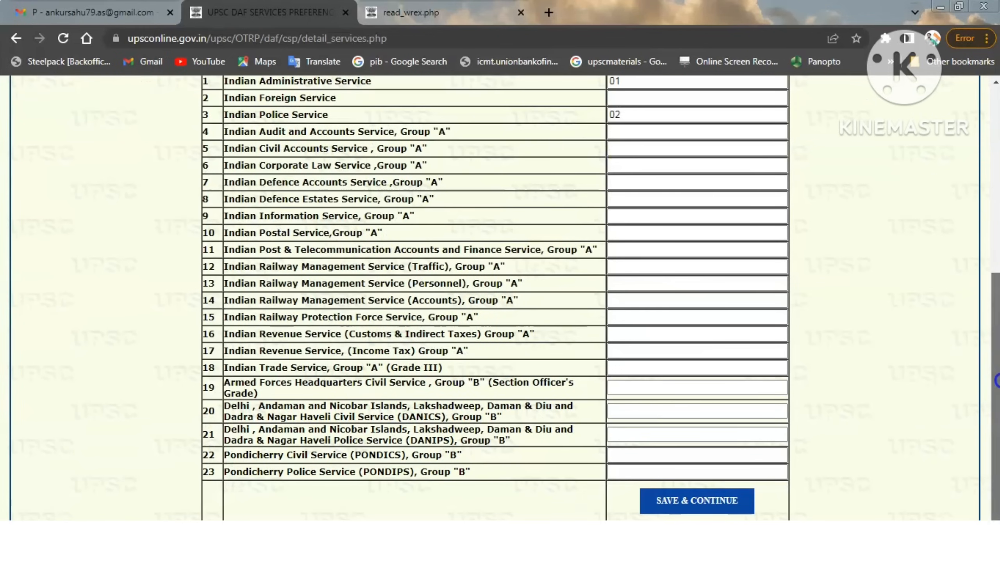
left_click_drag(996, 381, 996, 346)
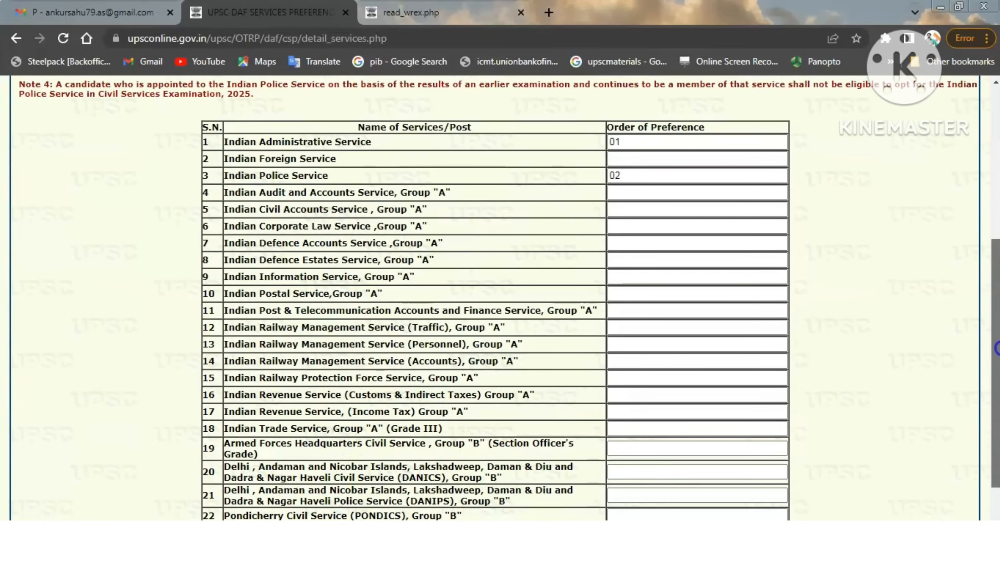
left_click(614, 245)
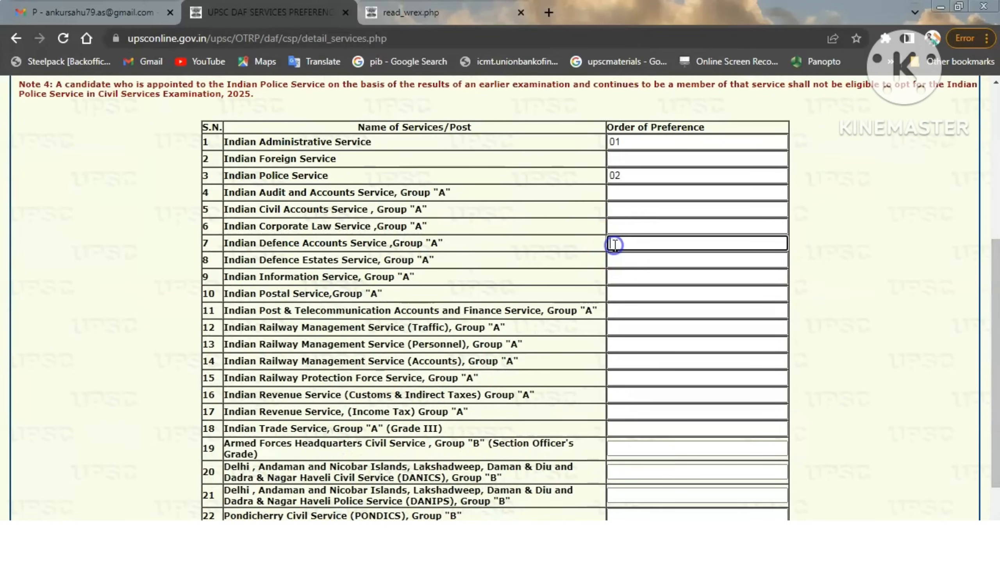
type("90")
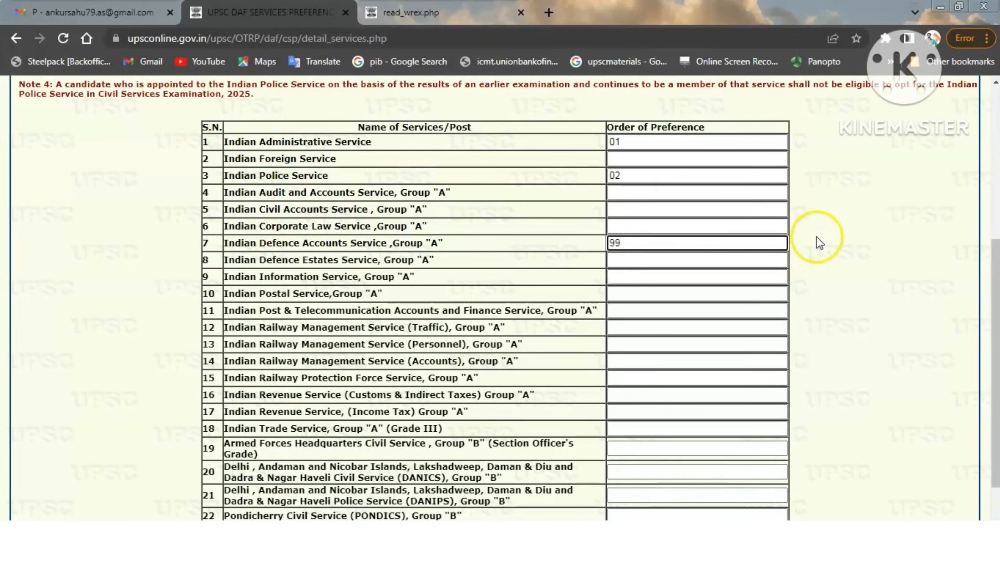
left_click(863, 237)
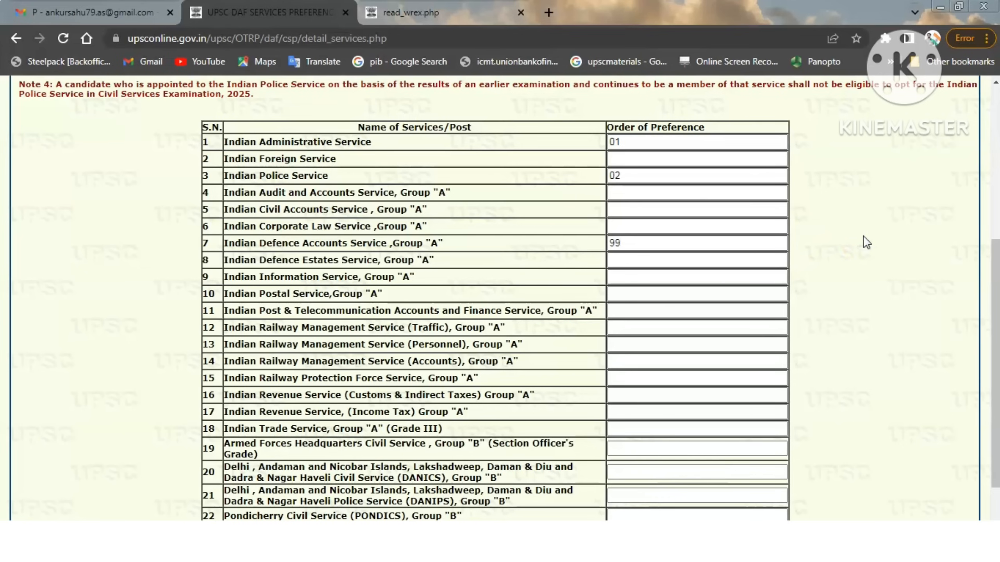
- Set Indian Corporate Law Service, Group "A" as preference 03, then save the service preferences and continue to the Socio-Economic Questionnaire
left_click(710, 262)
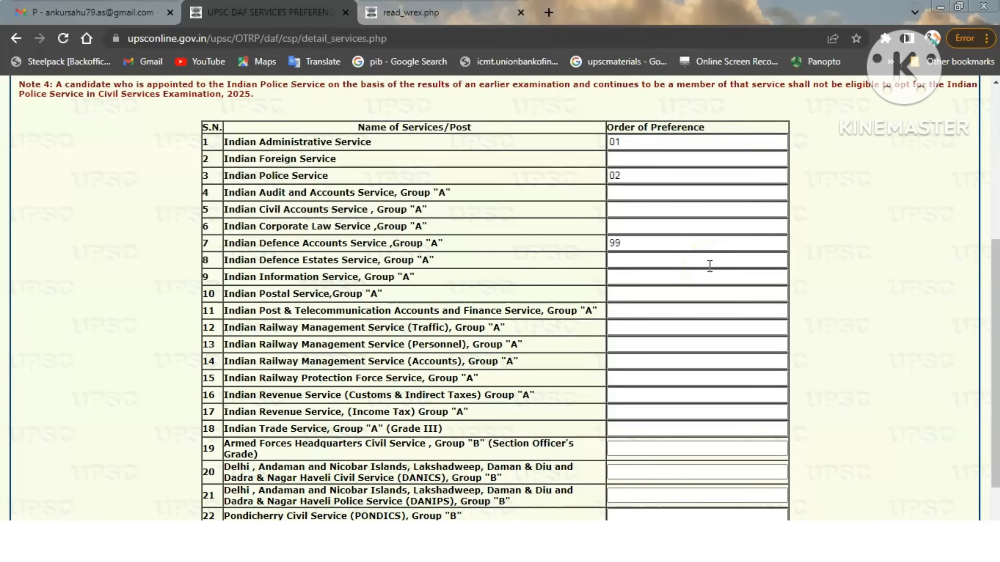
left_click(633, 158)
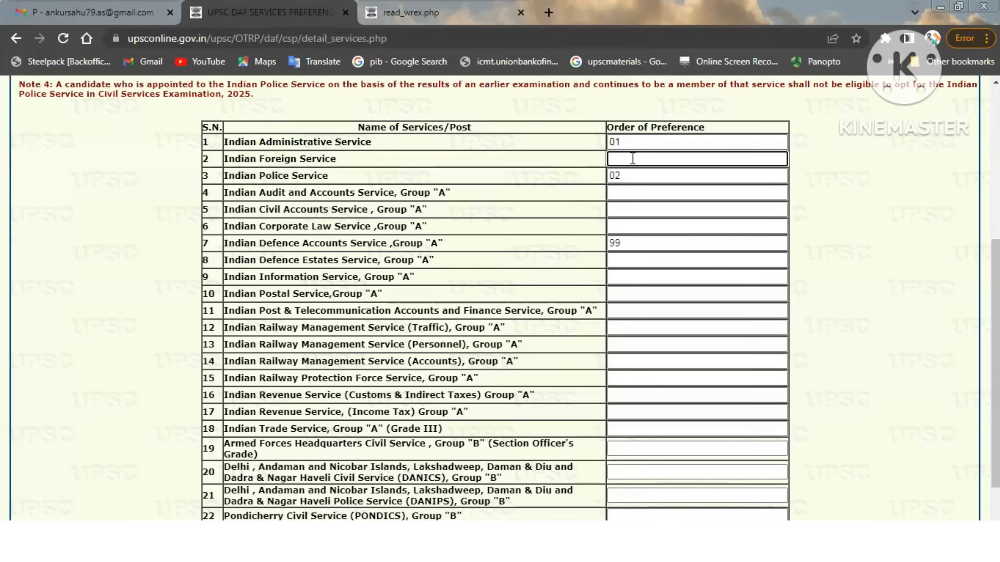
left_click(615, 226)
type("03")
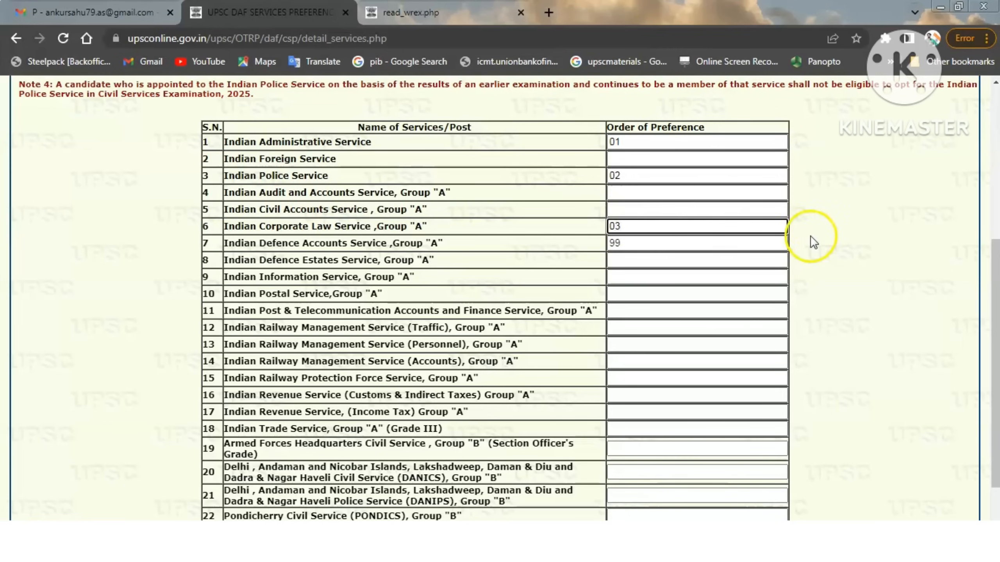
left_click(839, 245)
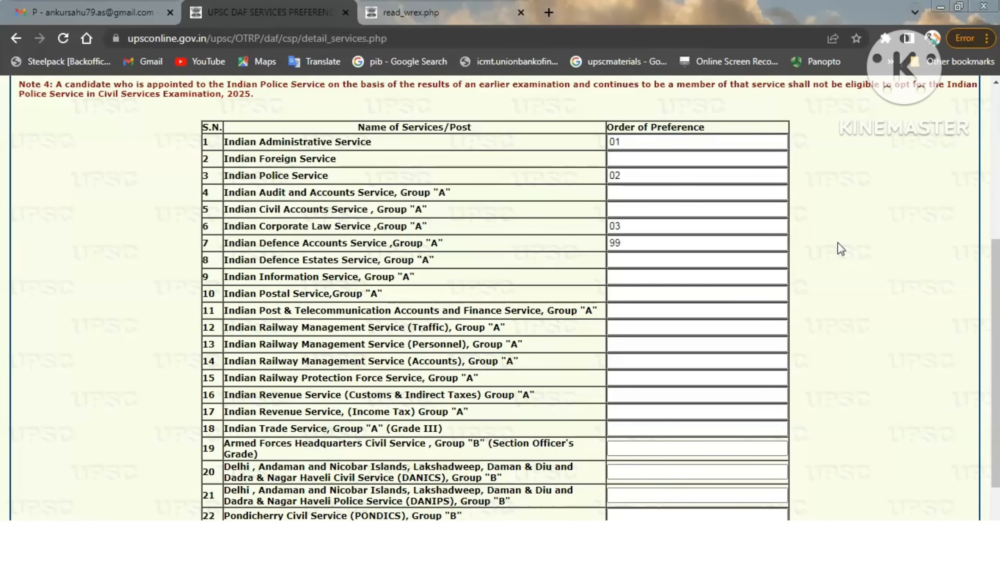
left_click_drag(998, 322, 999, 376)
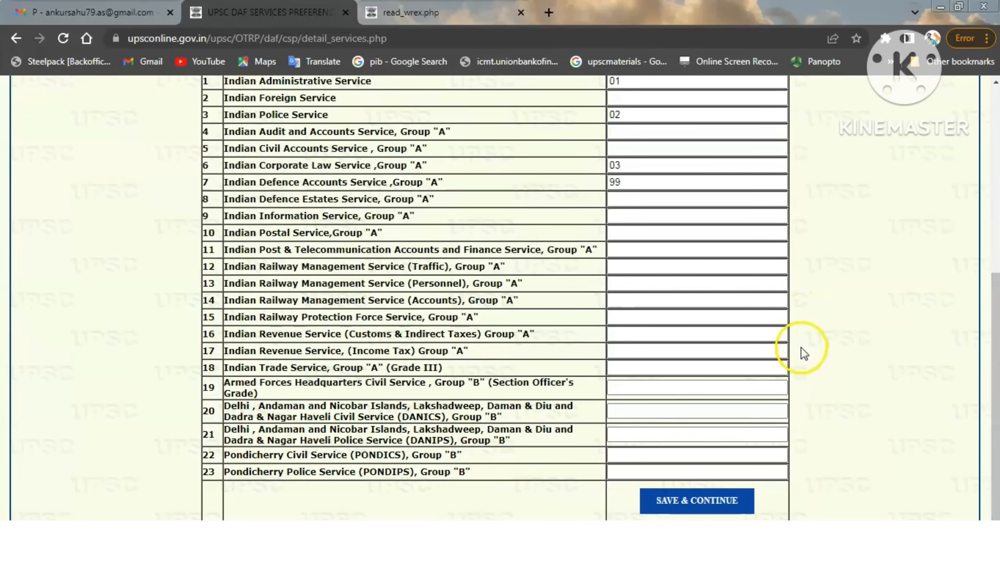
left_click(687, 503)
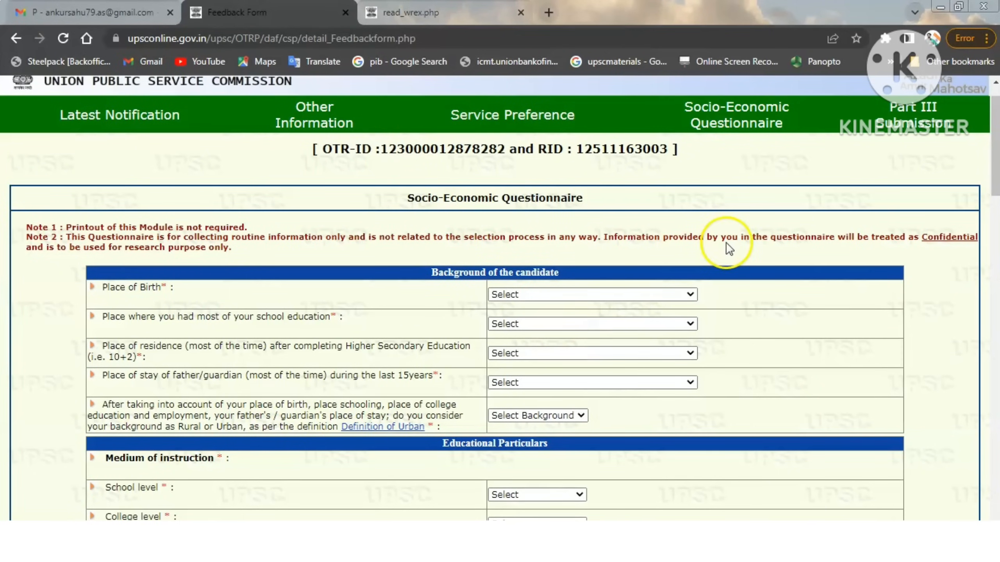
- Review the place options offered for schooling, residence after 10+2 and father's or guardian's stay in the candidate background section
scroll(992, 179, "down", 2)
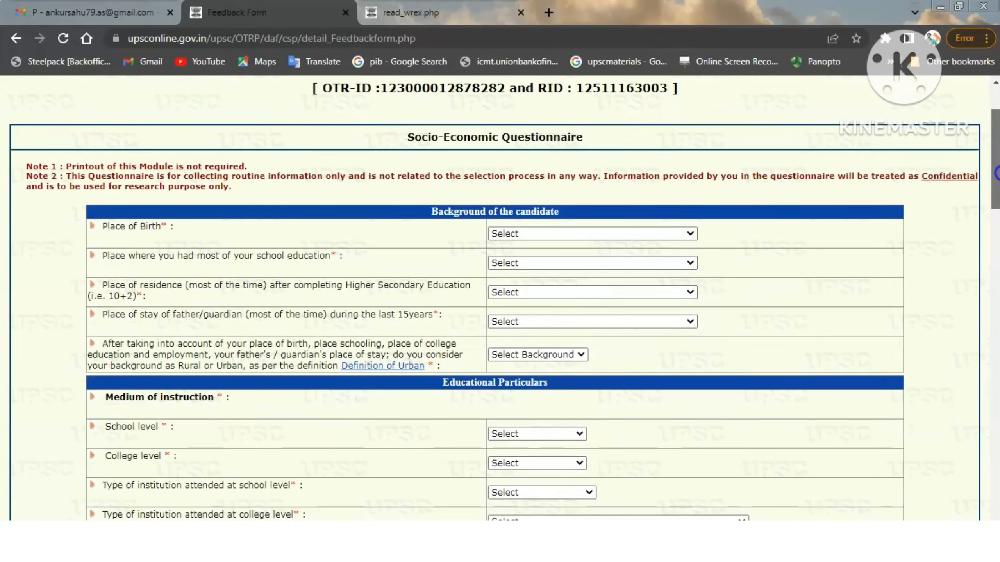
scroll(996, 179, "down", 1)
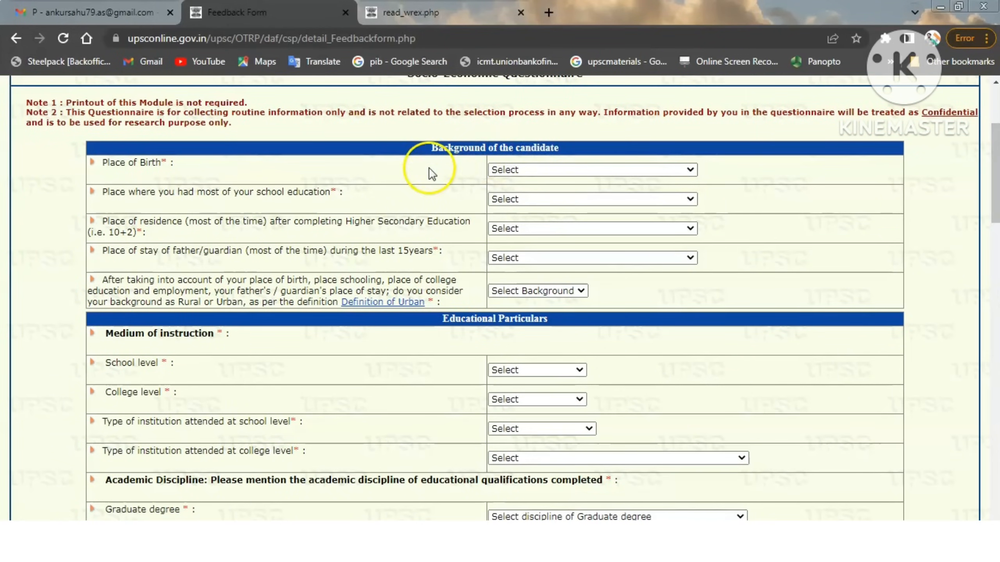
left_click(513, 199)
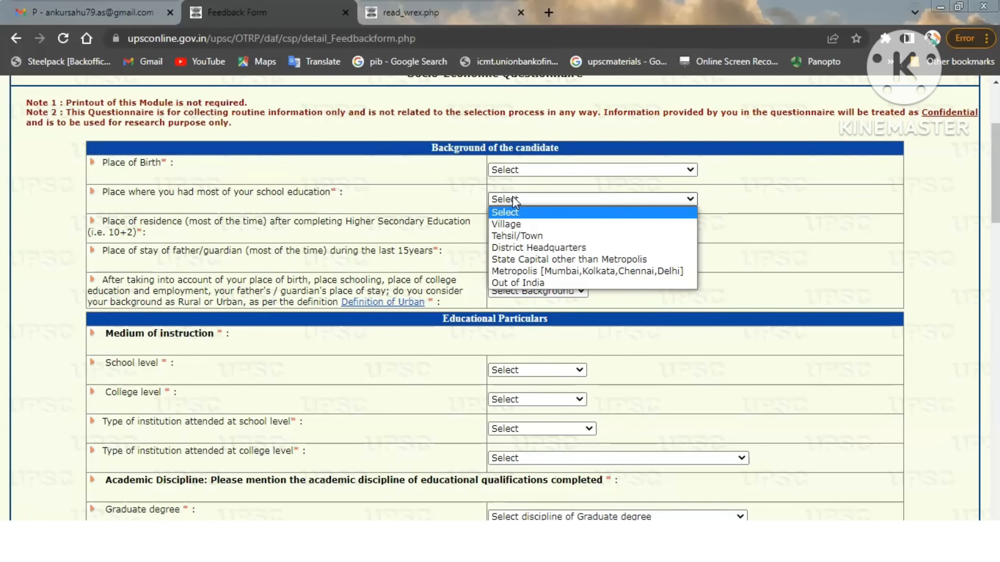
left_click(512, 197)
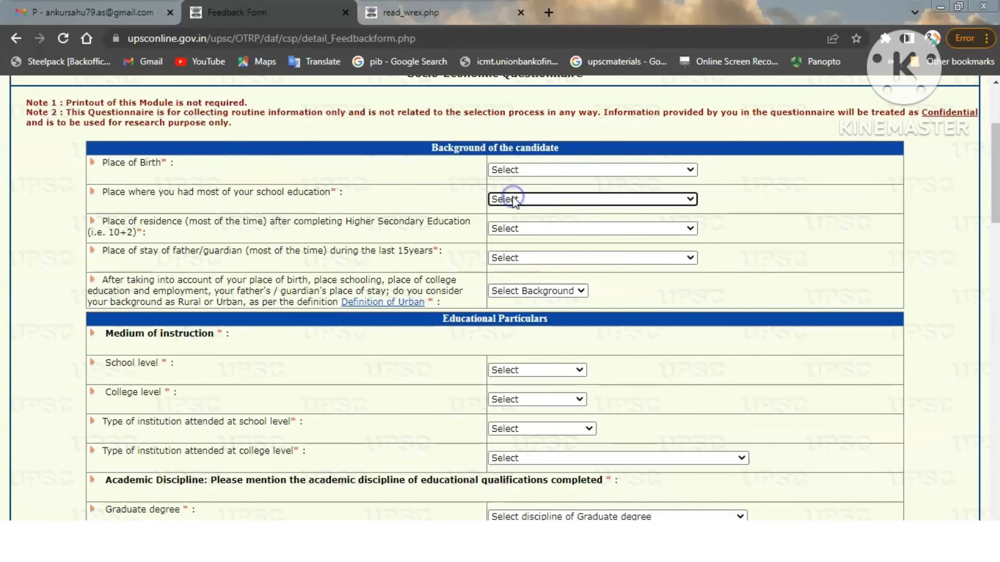
left_click(537, 232)
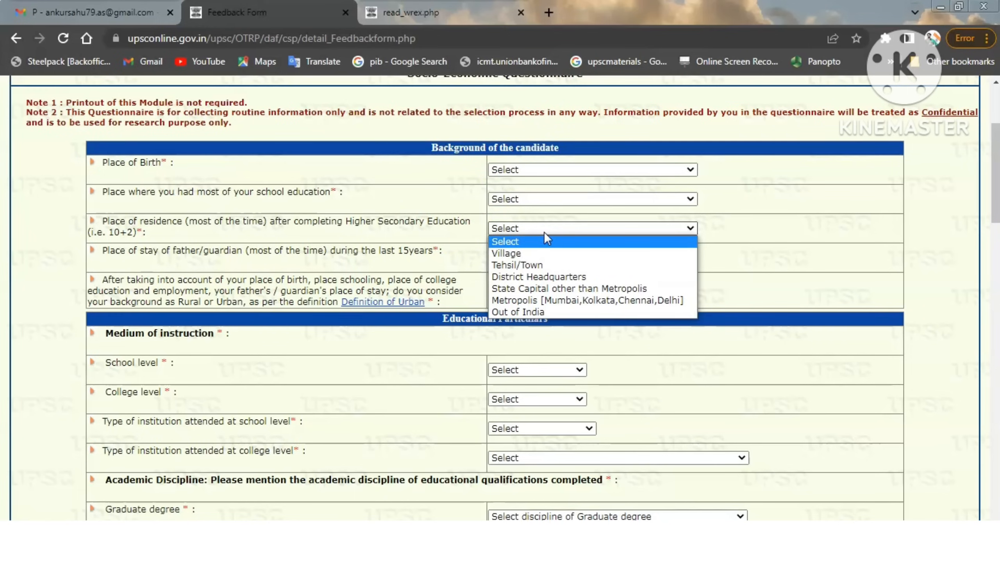
left_click(544, 232)
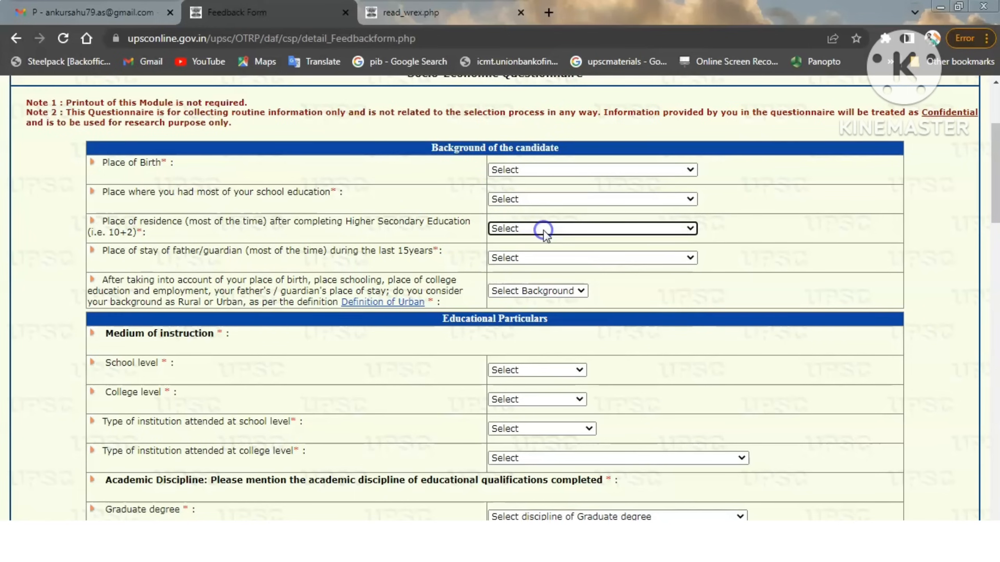
left_click(564, 264)
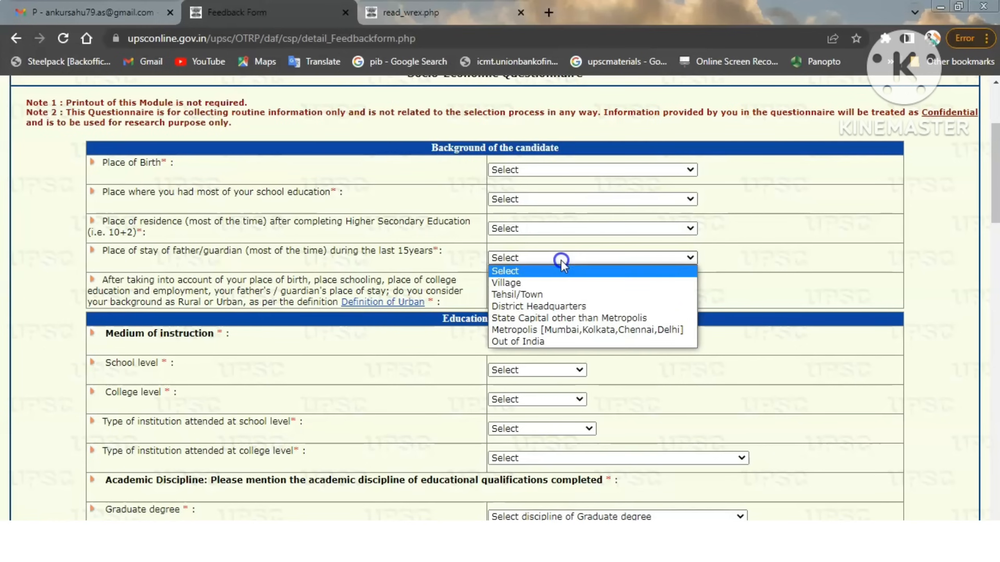
left_click(564, 264)
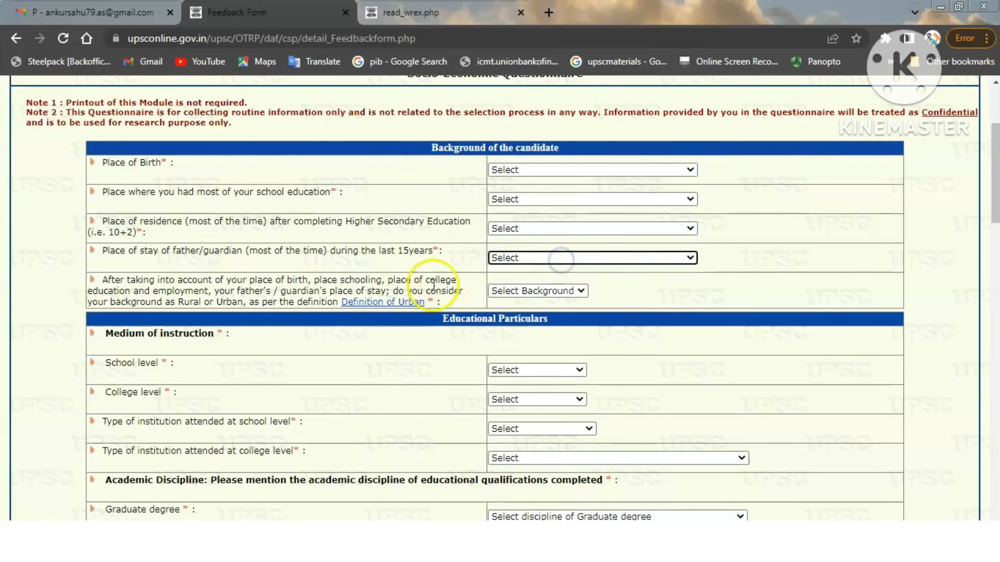
- Examine the Educational Particulars options for school-level medium of instruction, type of school attended and graduate degree discipline
scroll(560, 260, "down", 3)
scroll(813, 193, "down", 1)
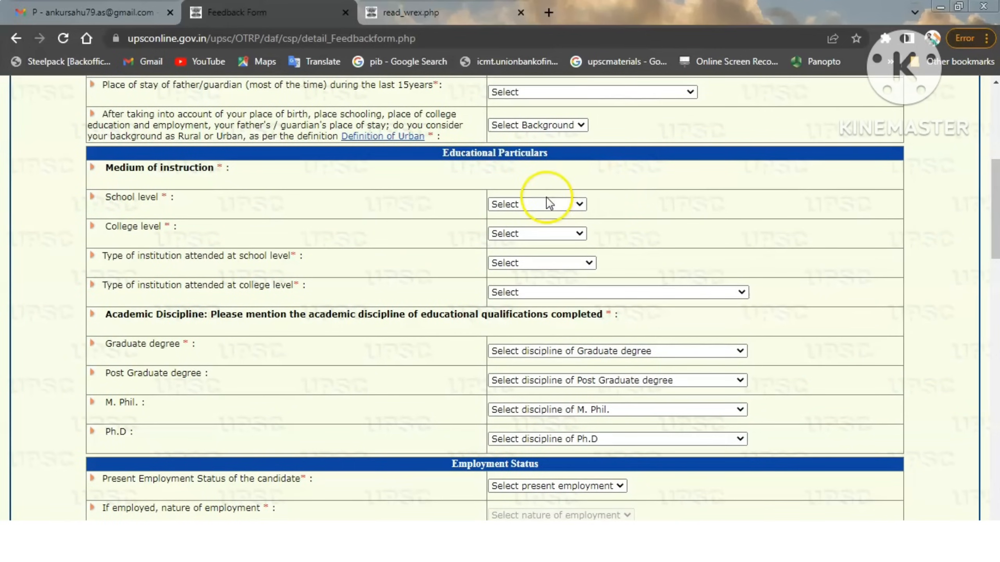
left_click(530, 206)
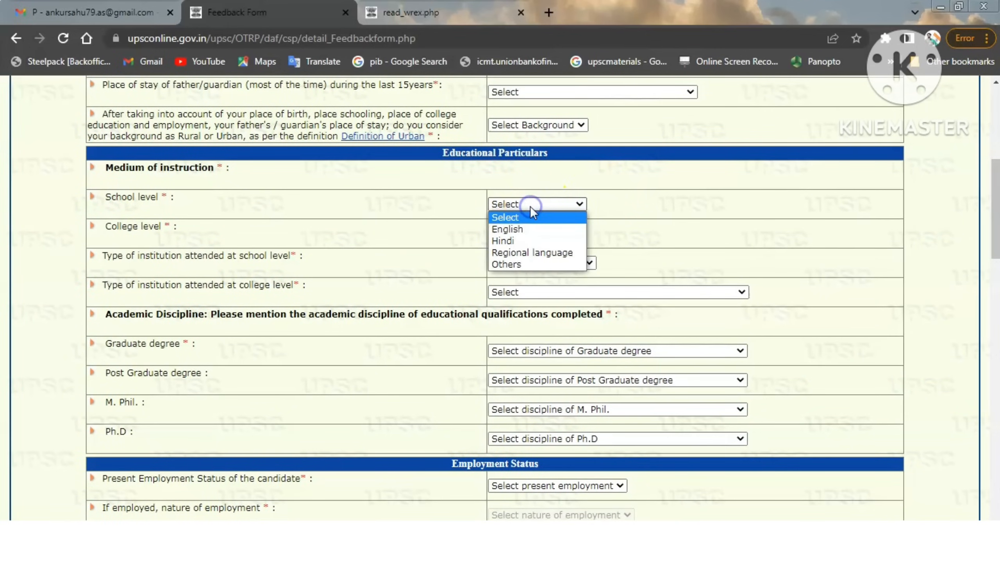
left_click(448, 266)
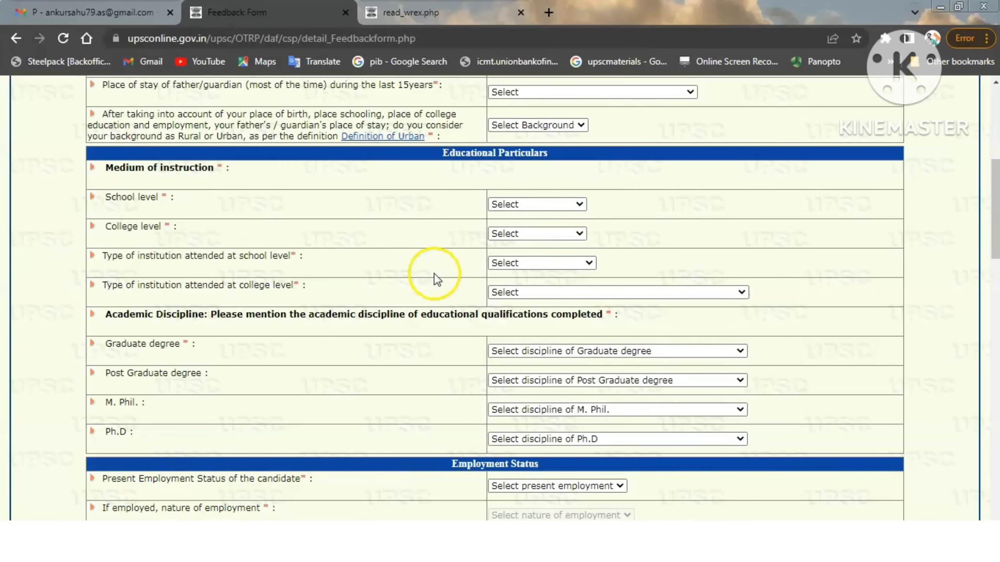
left_click(519, 264)
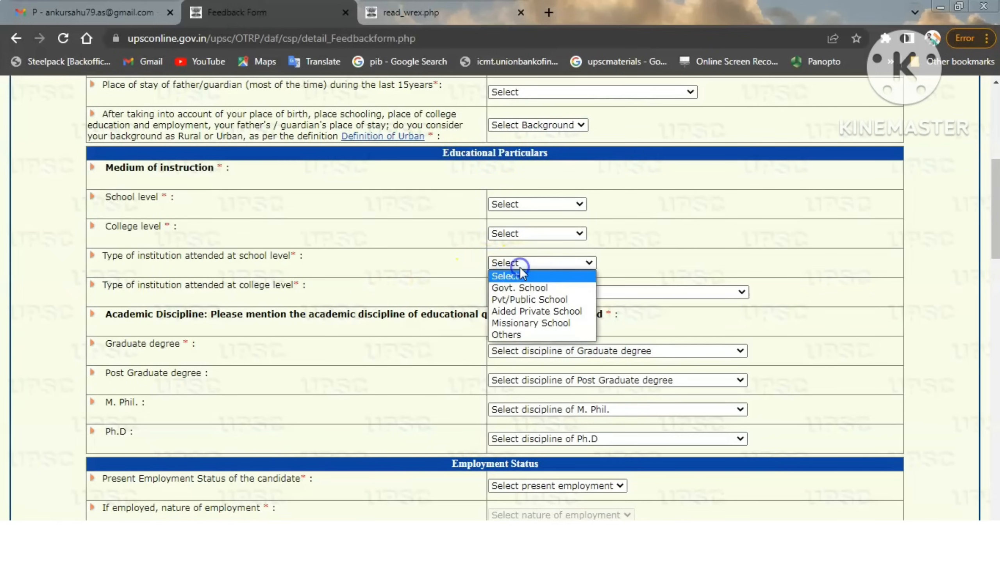
left_click(520, 269)
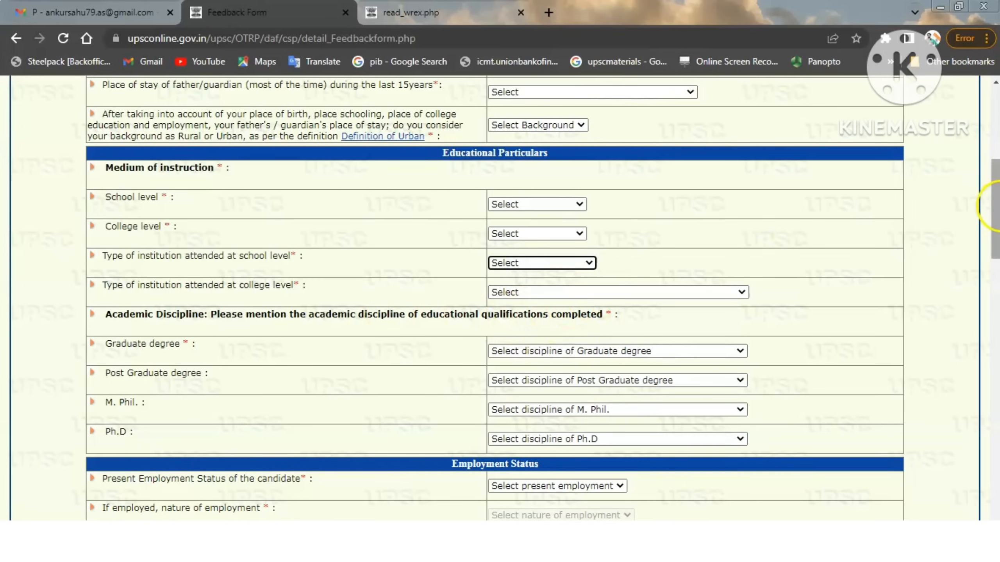
left_click_drag(995, 209, 998, 244)
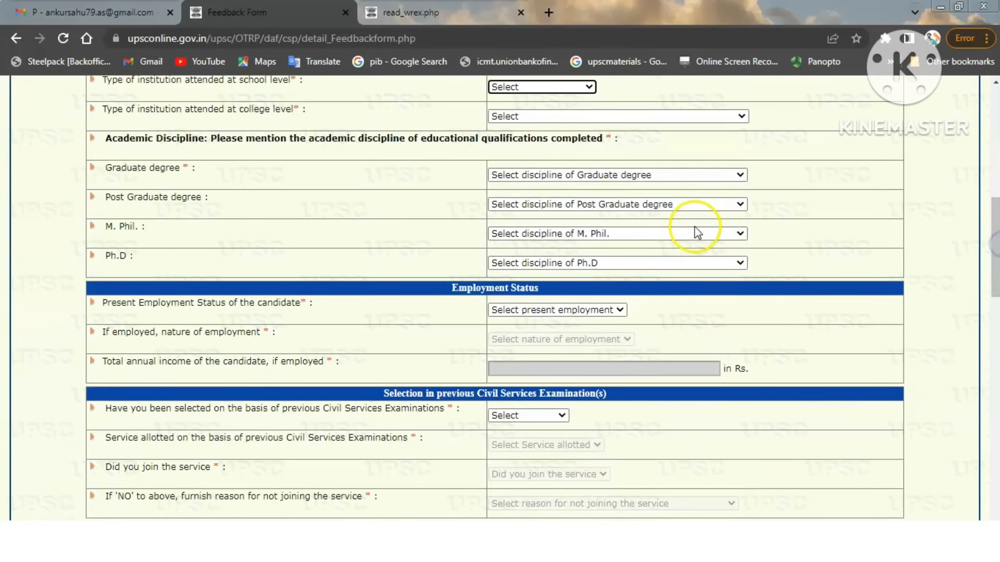
left_click(556, 177)
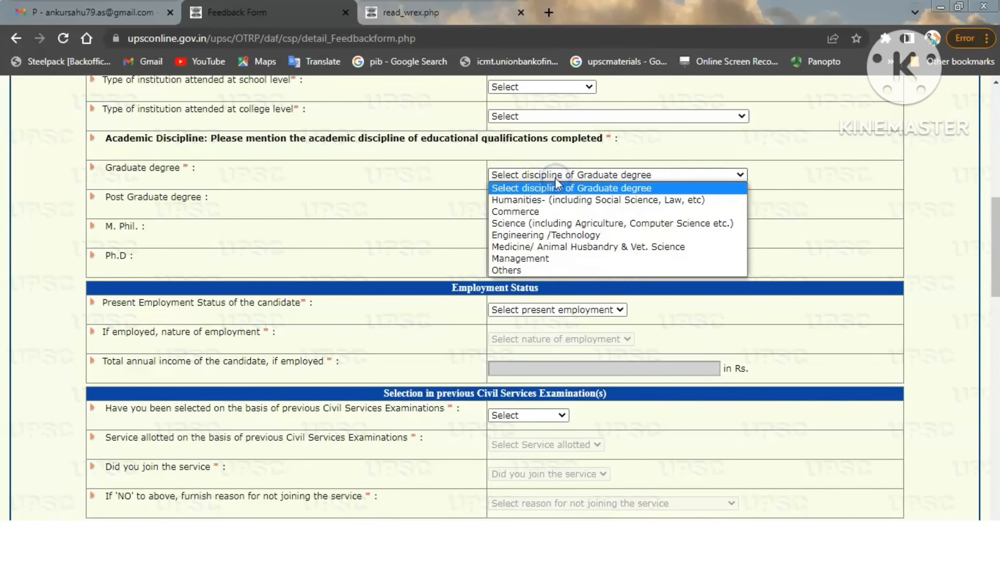
left_click(554, 178)
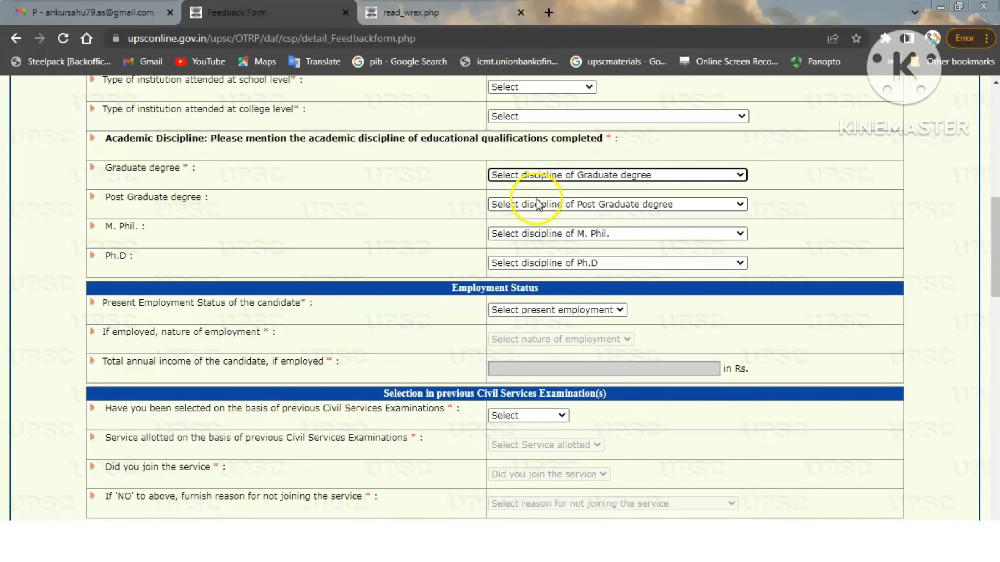
- Check the answer choices for the candidate's present employment status and selection in previous Civil Services Examinations
left_click_drag(996, 242, 998, 277)
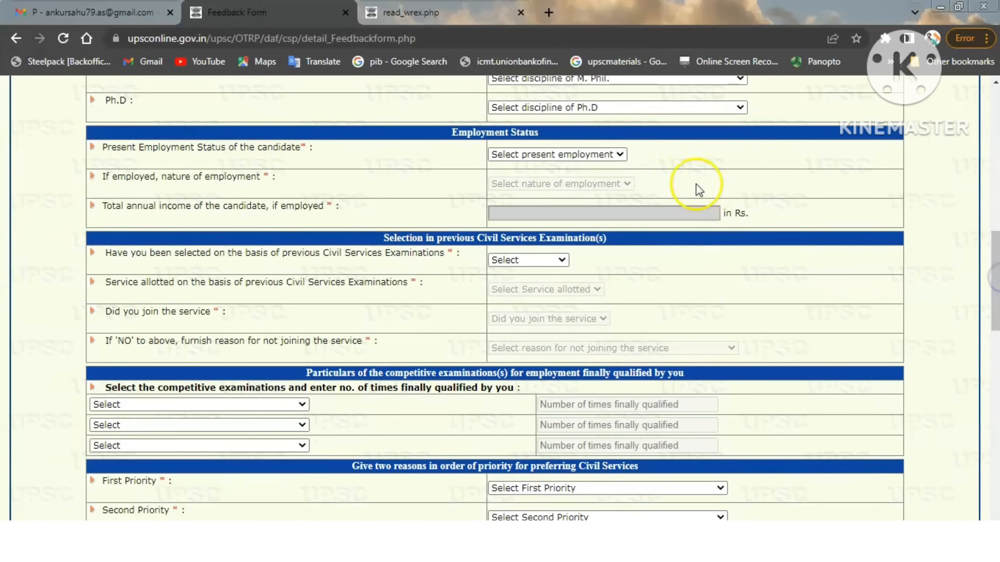
left_click(603, 156)
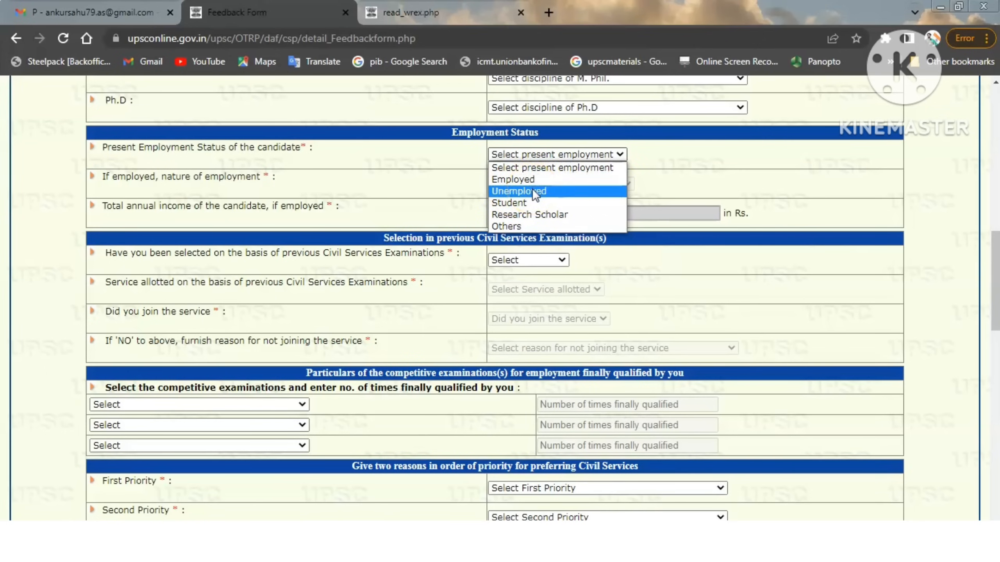
left_click(737, 170)
left_click_drag(998, 278, 999, 298)
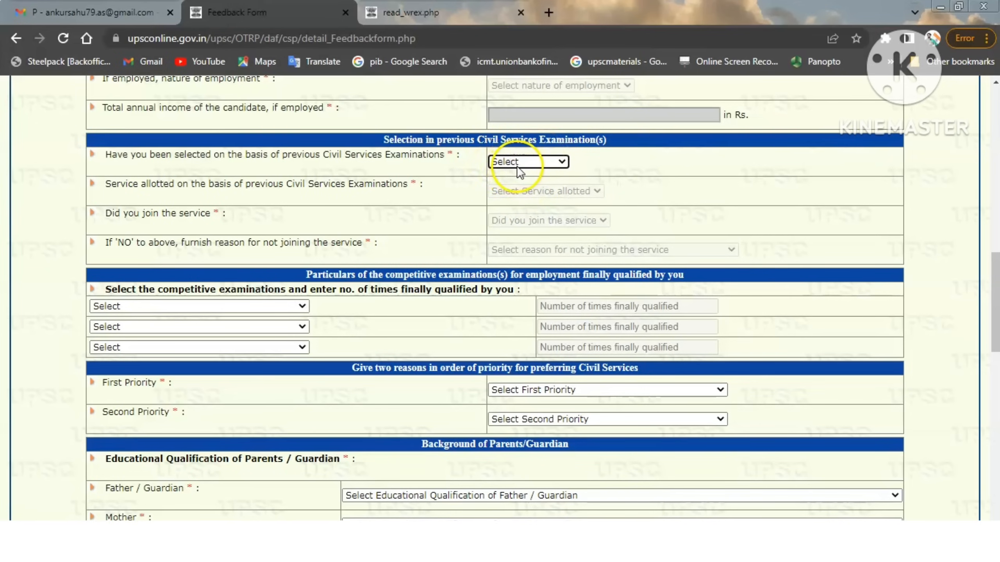
left_click(528, 166)
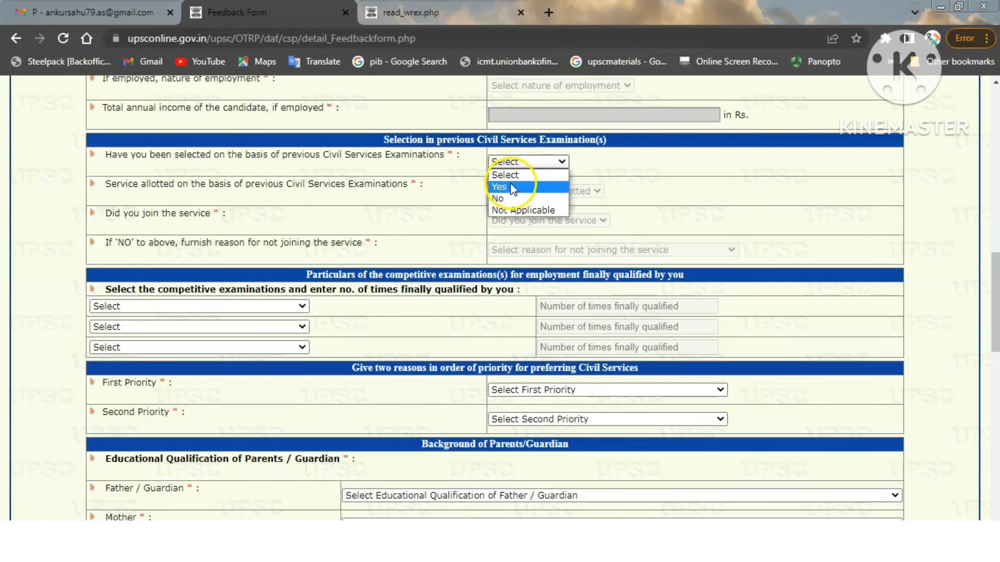
left_click(698, 179)
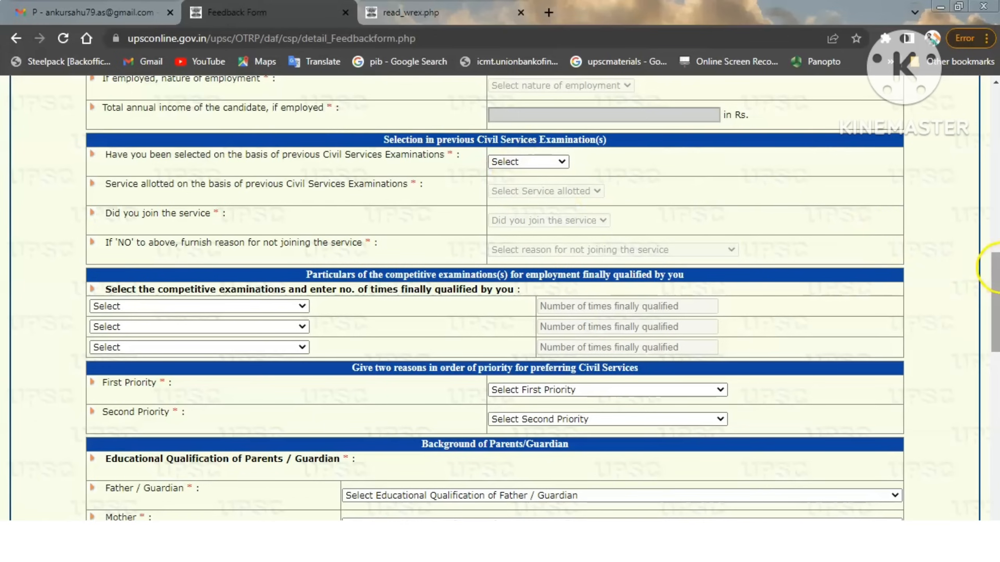
- Look through the choices for competitive examinations finally qualified and the first-priority reason for preferring Civil Services
left_click_drag(996, 271, 996, 293)
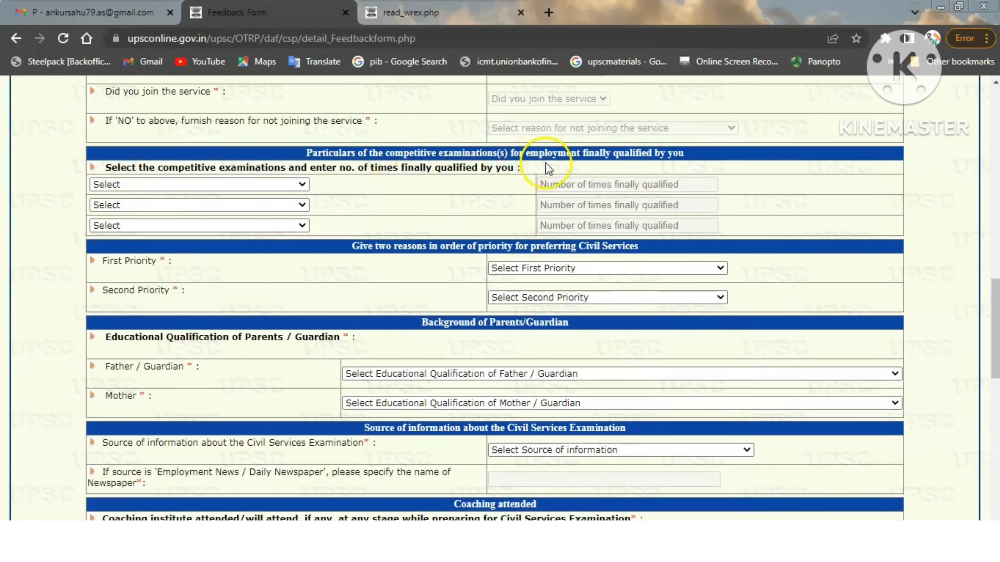
left_click(231, 182)
left_click(230, 182)
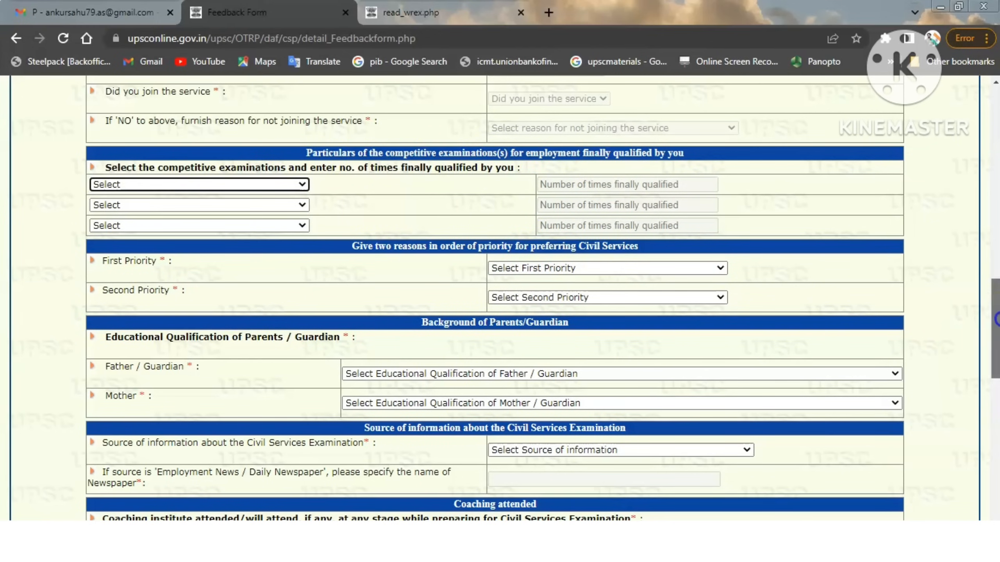
left_click_drag(995, 317, 995, 340)
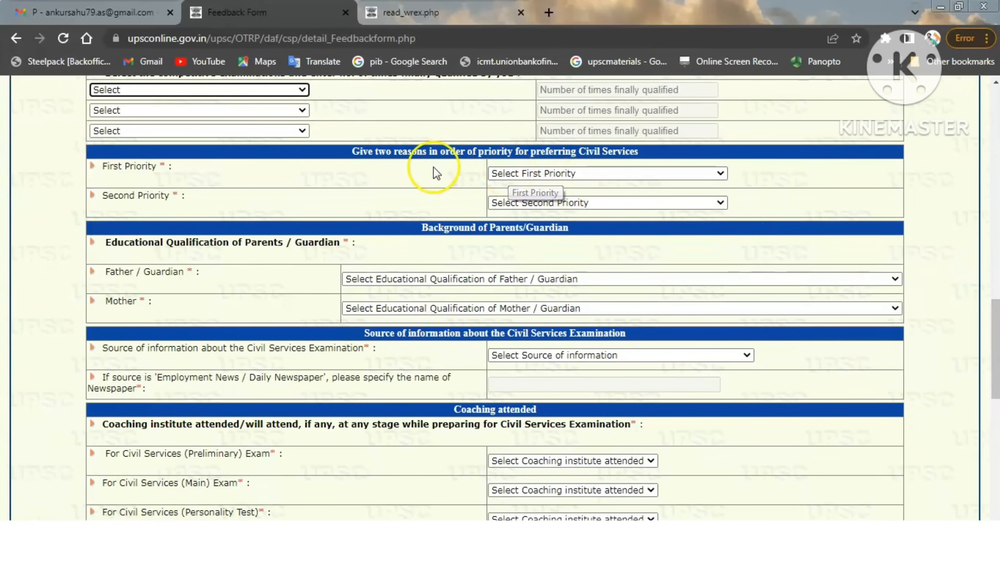
left_click(561, 174)
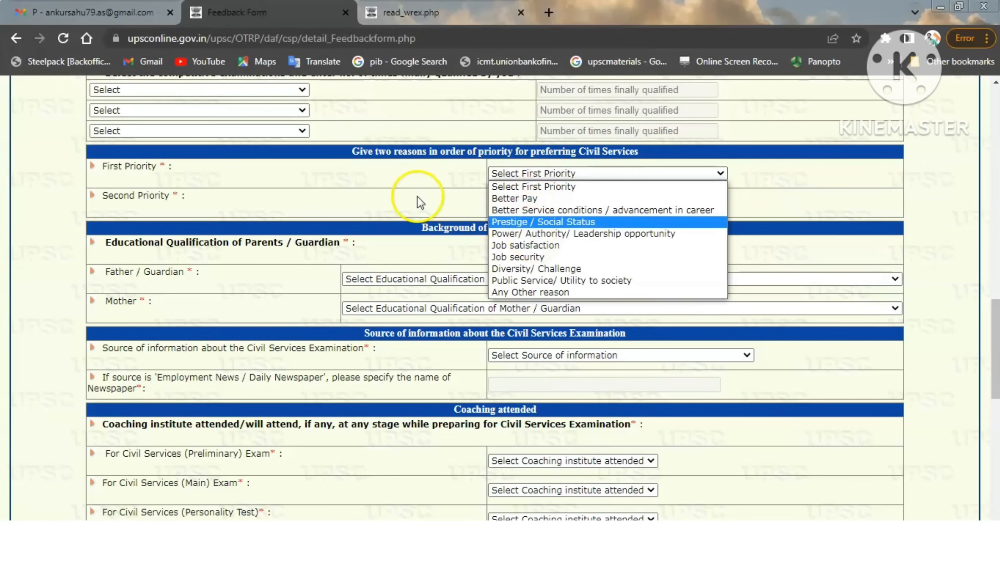
left_click(429, 198)
- View the options for the father's or guardian's educational qualification and the source of information about the Civil Services Examination
left_click_drag(996, 323, 996, 353)
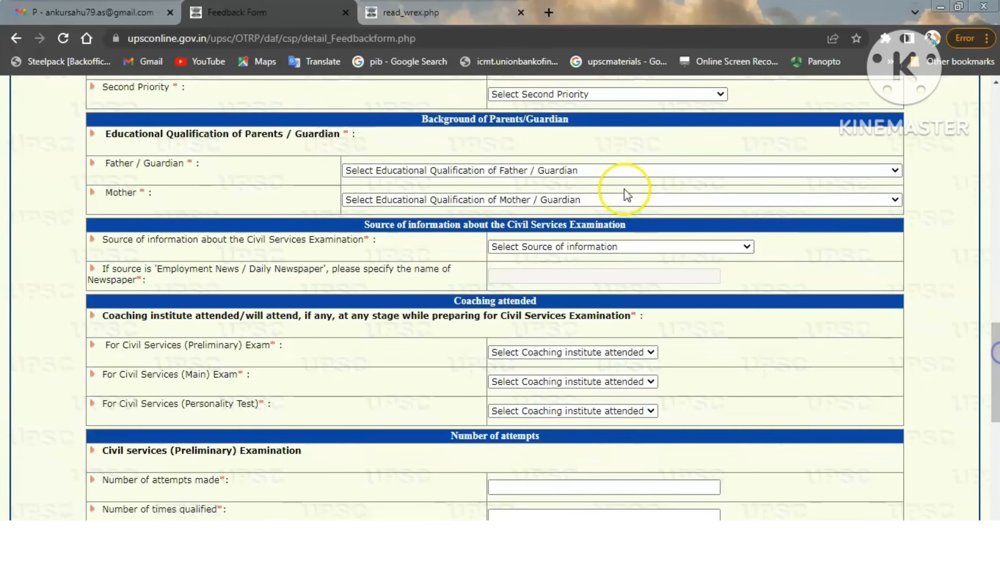
left_click(518, 170)
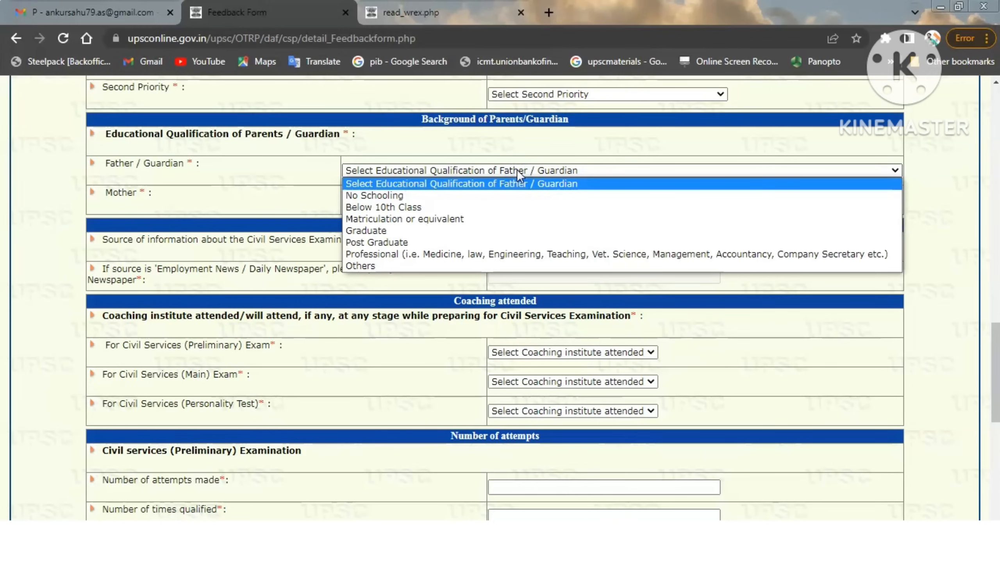
left_click(517, 170)
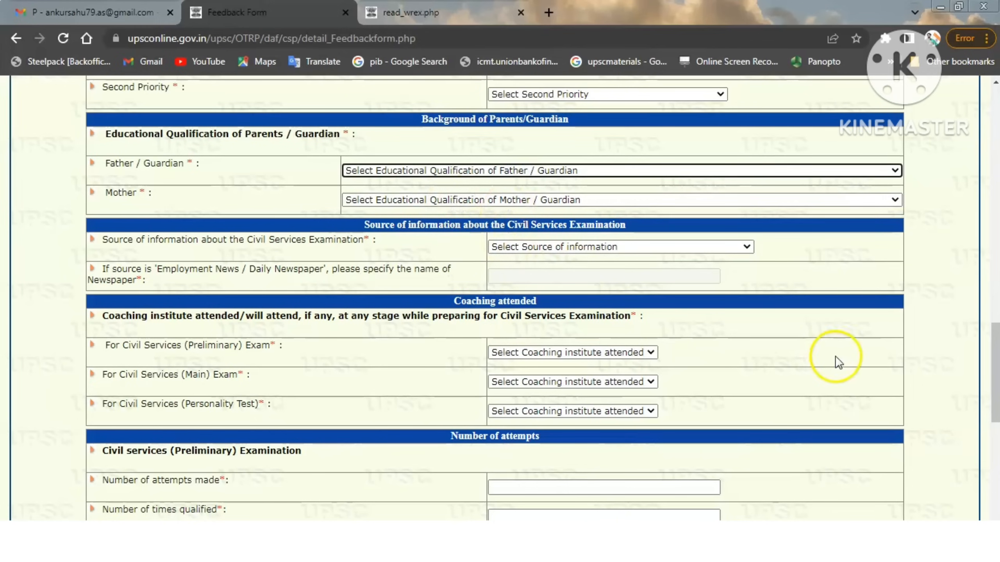
left_click_drag(996, 362, 996, 377)
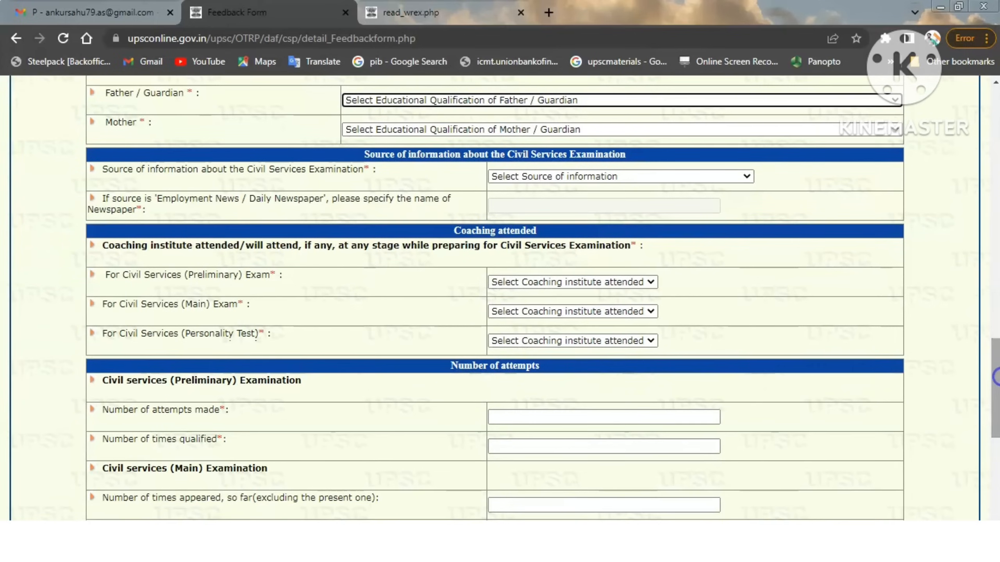
left_click(616, 177)
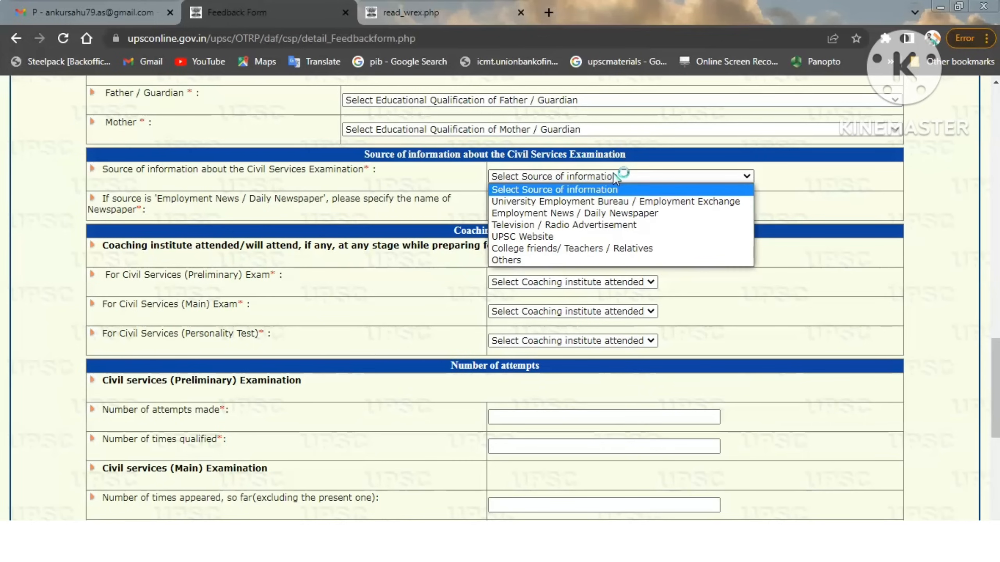
left_click(616, 178)
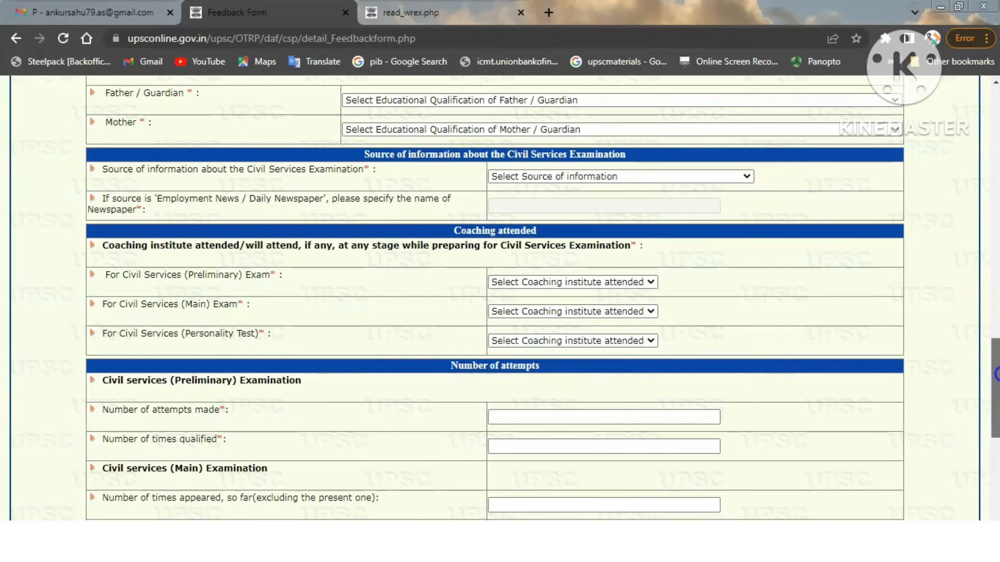
- Inspect the coaching institute options for the Civil Services (Preliminary) Exam in the Coaching attended section
left_click_drag(995, 373, 996, 397)
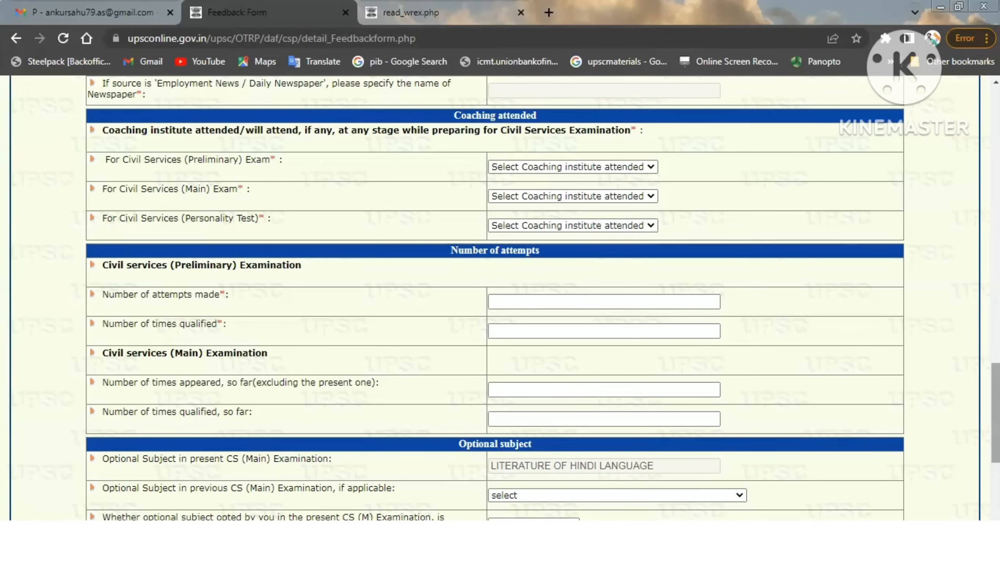
left_click_drag(996, 398, 996, 398)
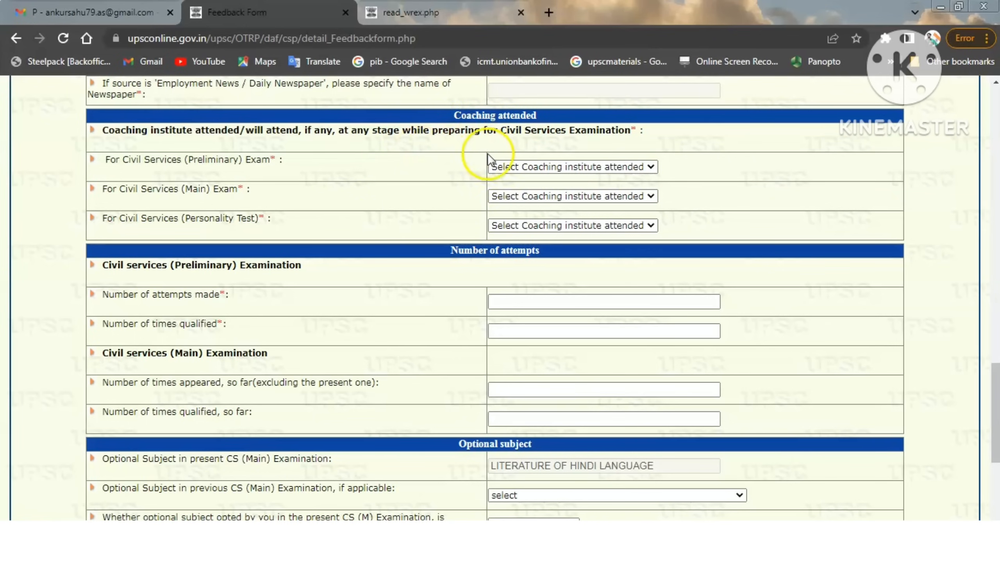
left_click(542, 167)
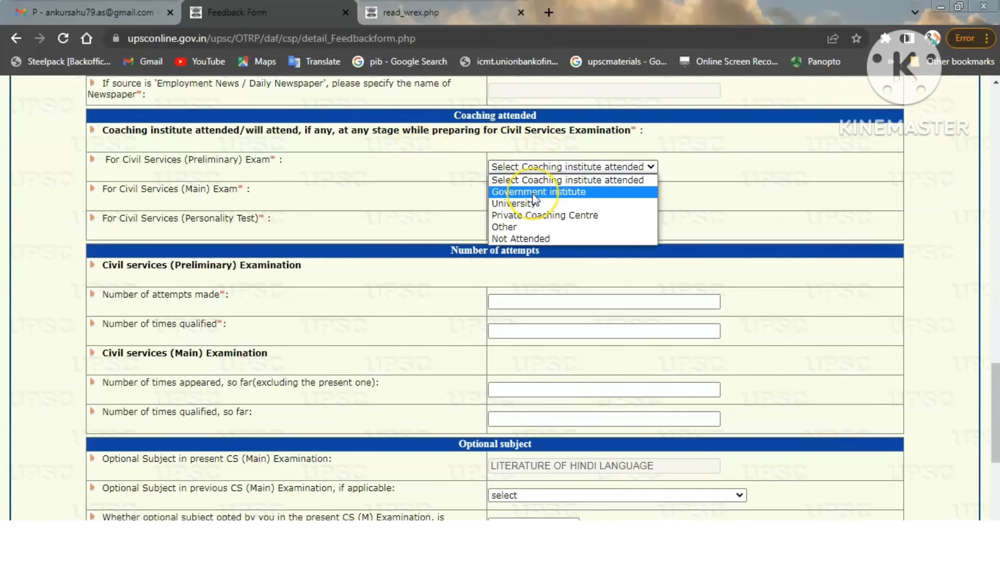
left_click(739, 189)
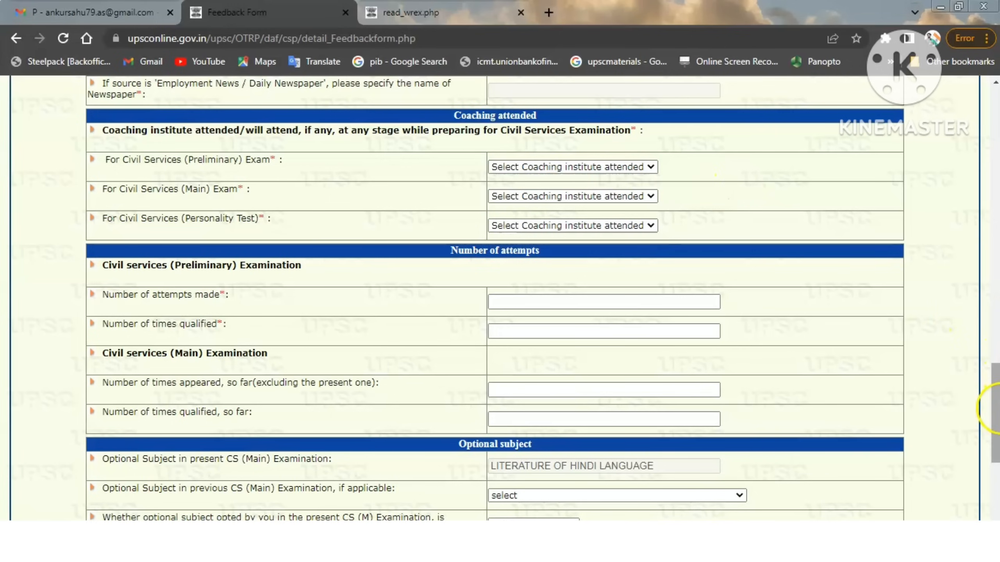
- Go through the Number of attempts fields for the Civil Services (Preliminary) and (Main) Examinations
left_click_drag(995, 389, 996, 422)
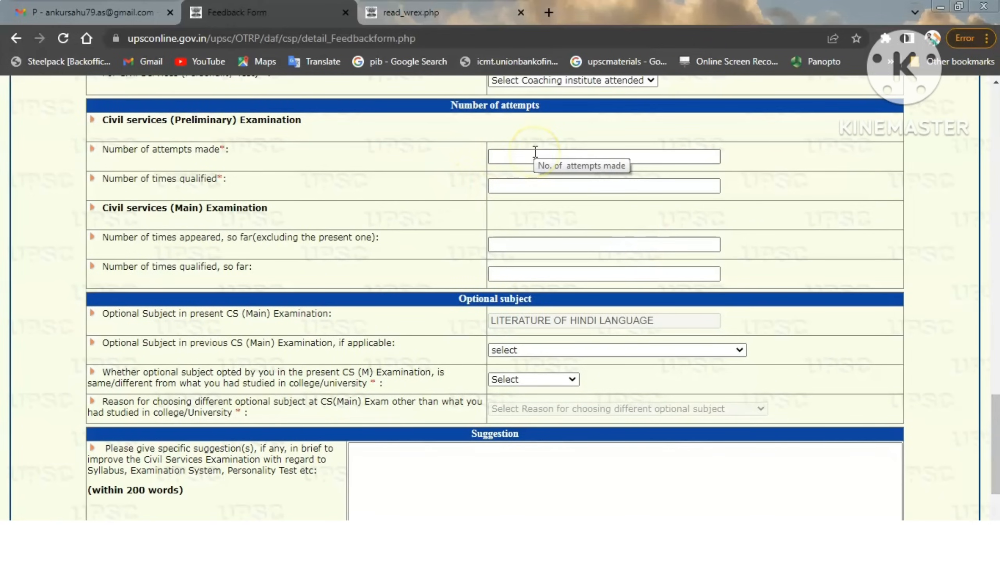
left_click(527, 186)
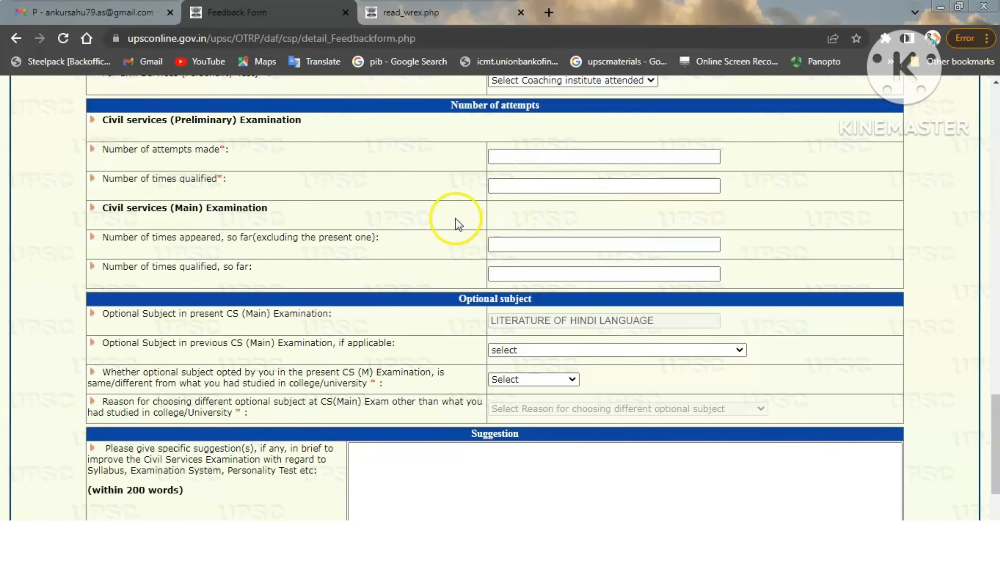
left_click(569, 241)
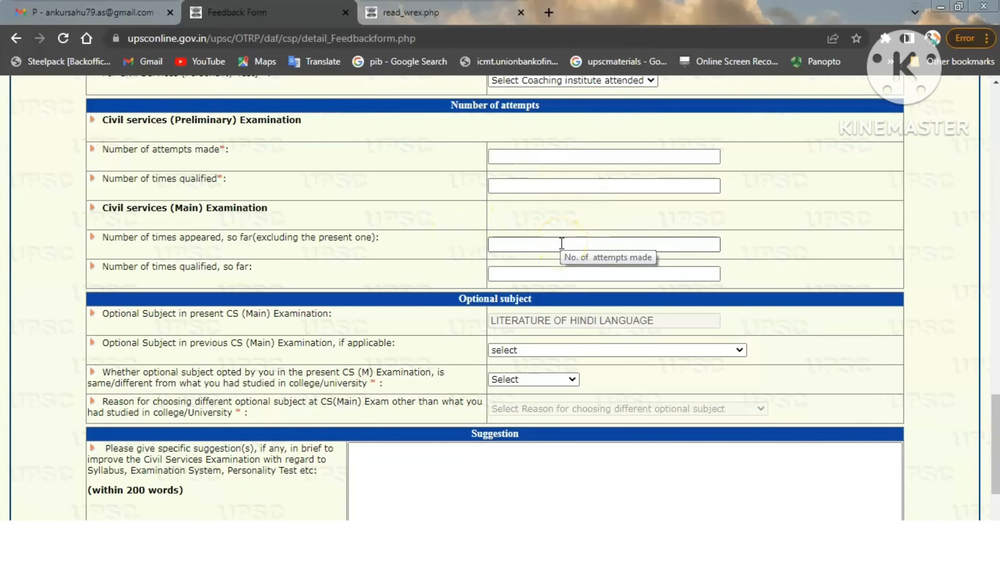
left_click_drag(993, 410, 995, 433)
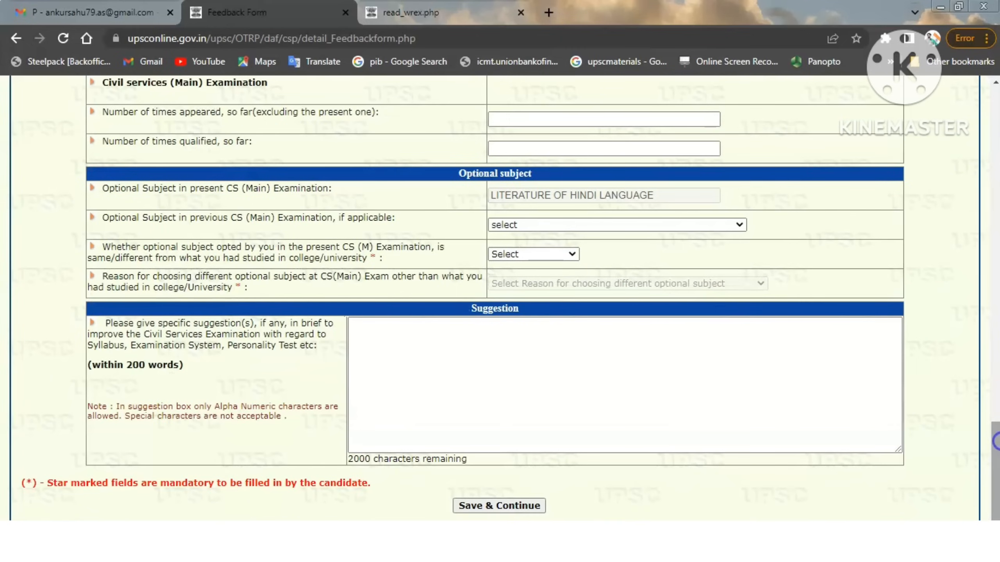
- Check the options for the optional subject in the previous CS (Main) Examination and view the Suggestion box
left_click(691, 268)
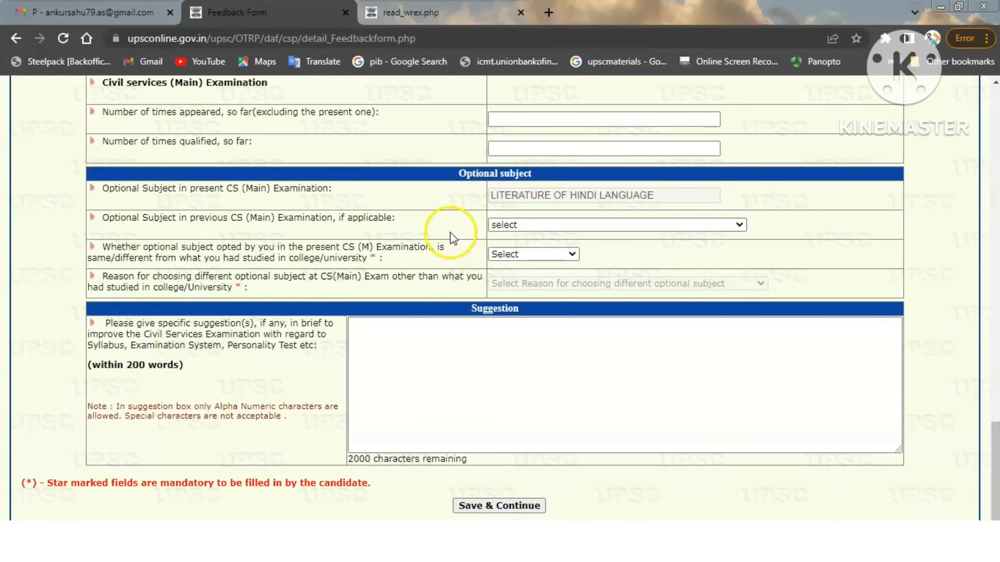
left_click(540, 228)
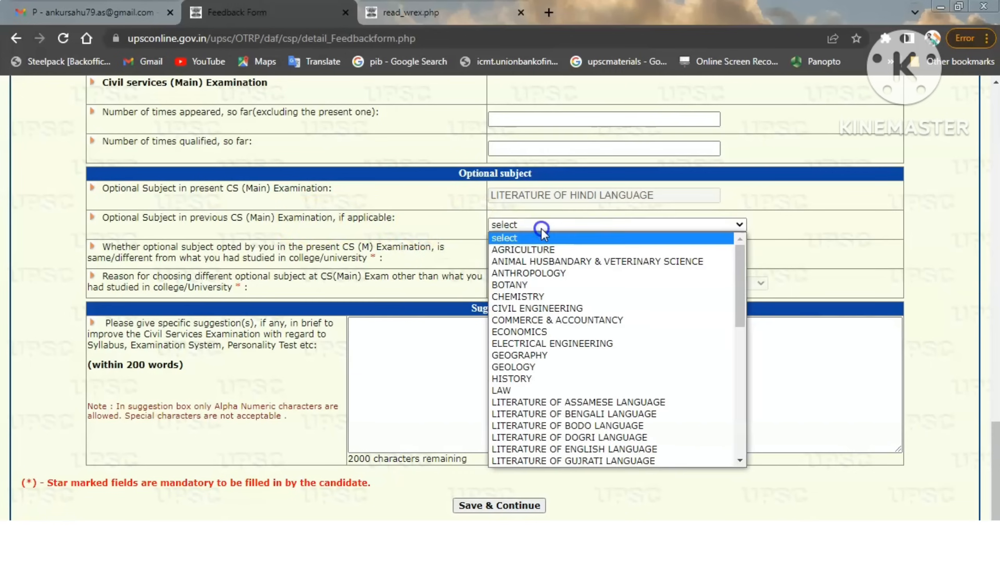
left_click(540, 228)
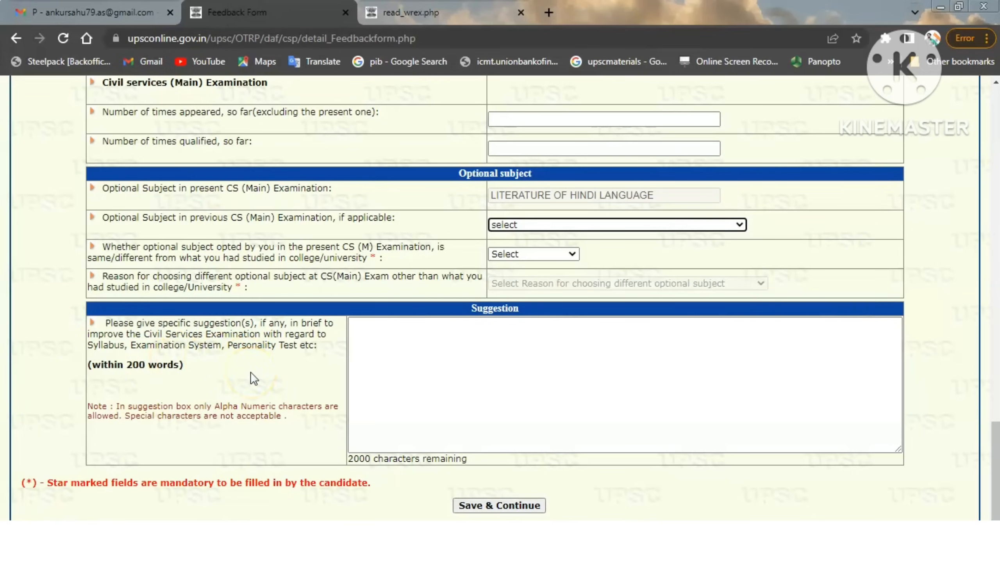
left_click(427, 365)
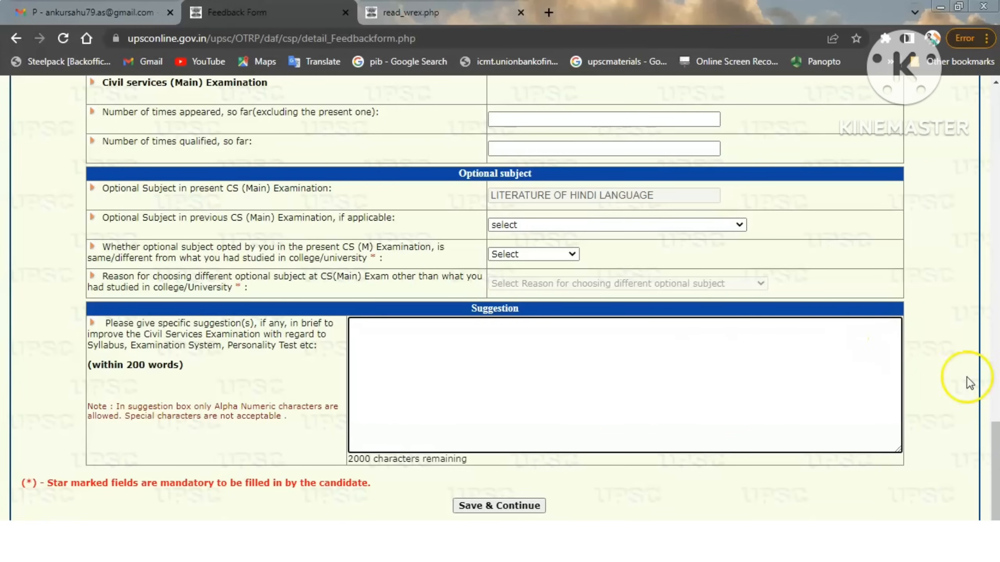
left_click(984, 388)
left_click(998, 504)
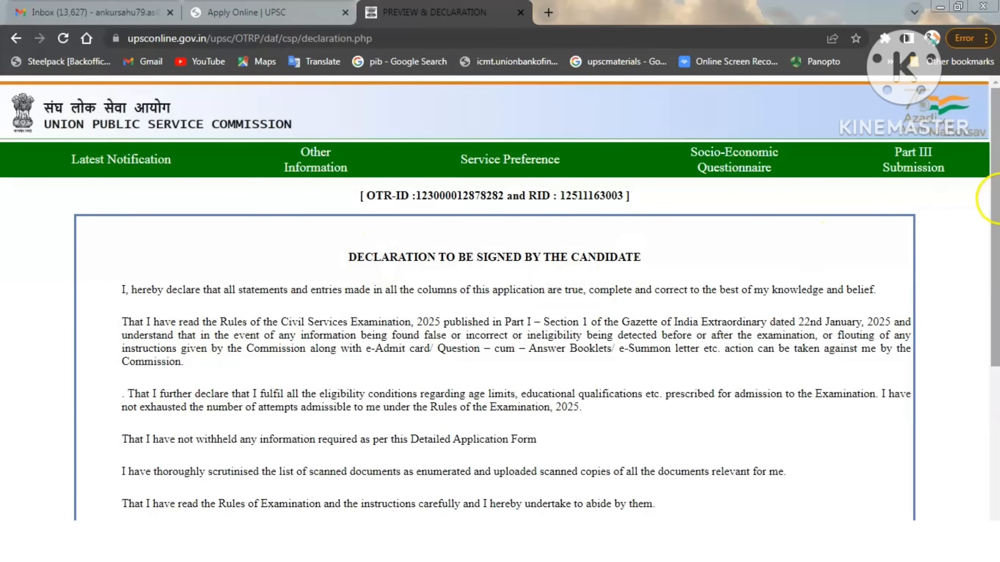
- Read the Civil Services declaration, answer Yes to having seen the application preview, and make the Part III final submission
scroll(995, 237, "down", 2)
scroll(995, 240, "down", 4)
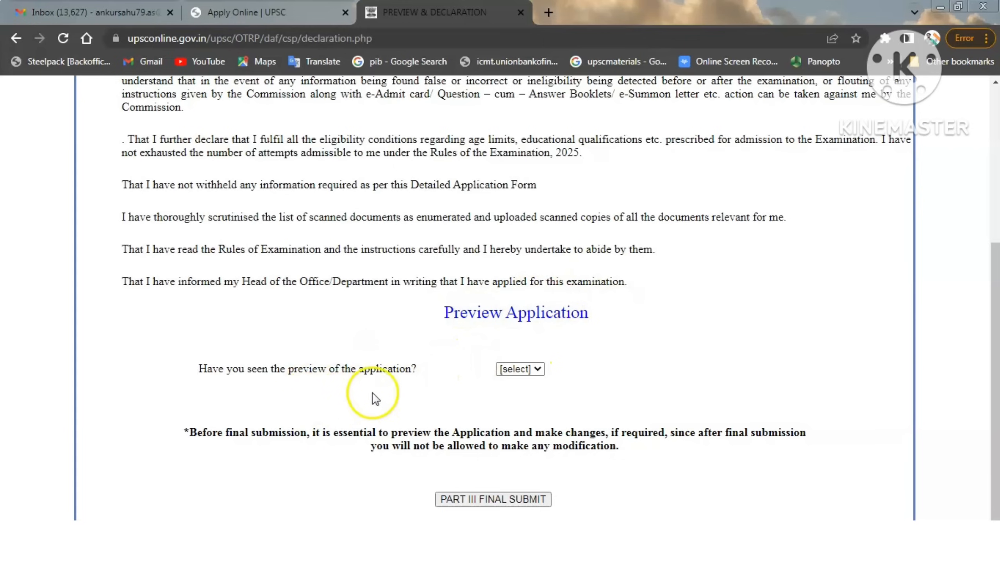
left_click(525, 371)
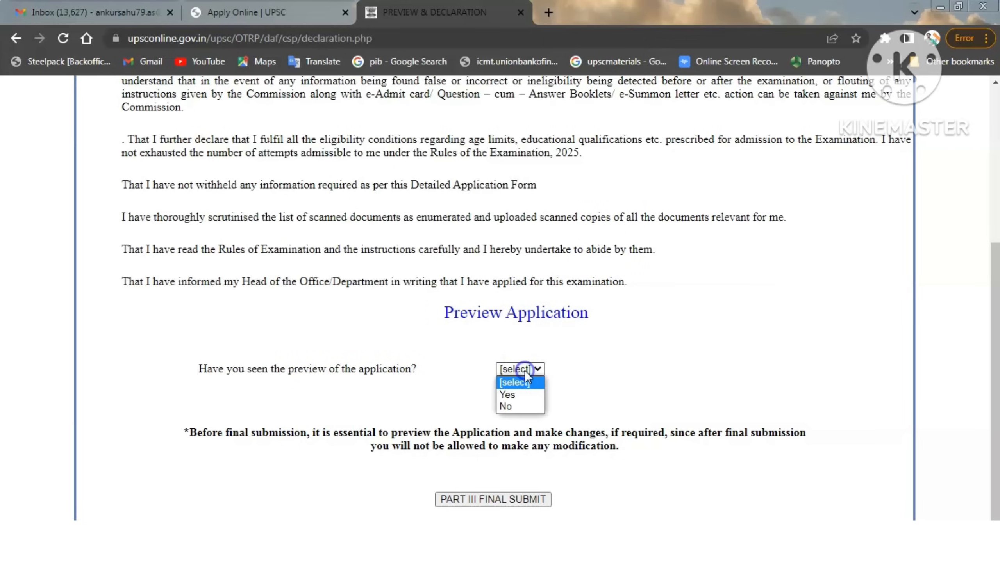
left_click(508, 393)
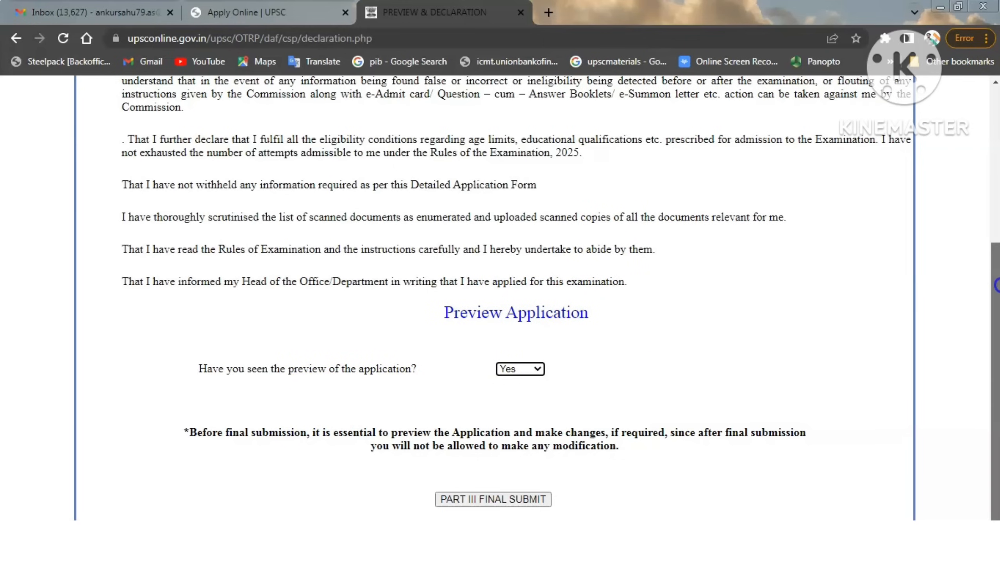
left_click(736, 357)
left_click(671, 368)
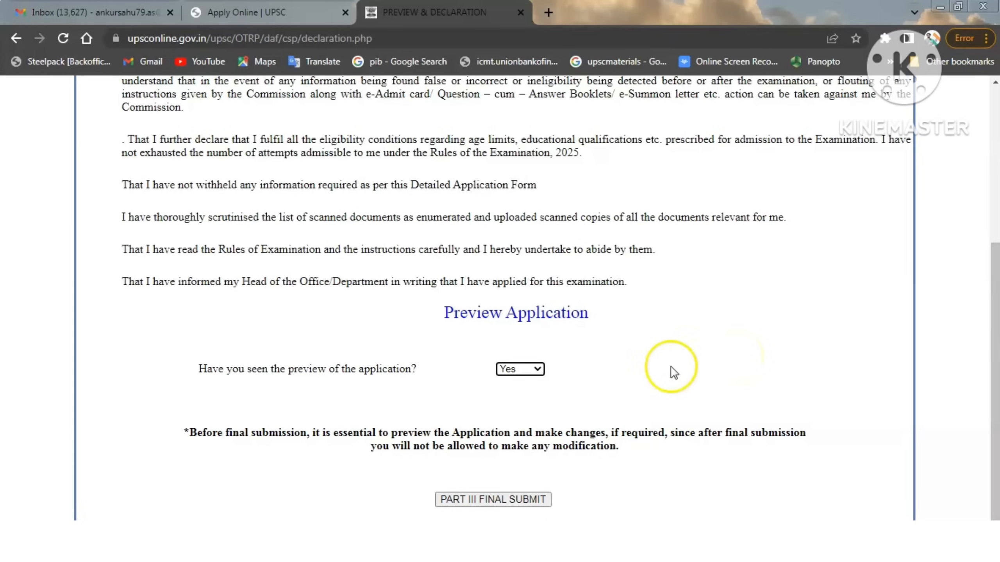
left_click(478, 498)
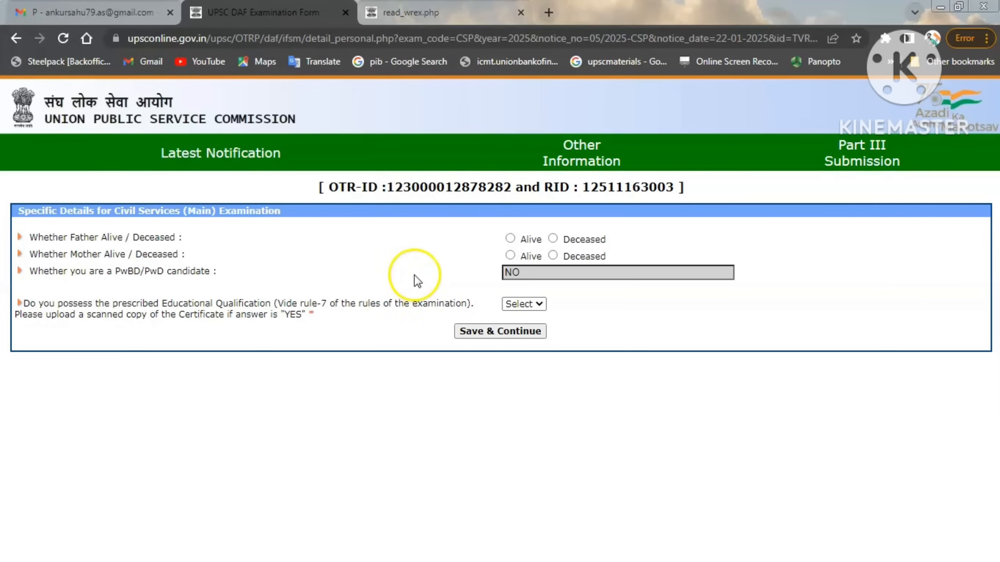
- Mark both father and mother as Alive, answer Yes to possessing the prescribed Educational Qualification, and save the specific details
left_click(510, 238)
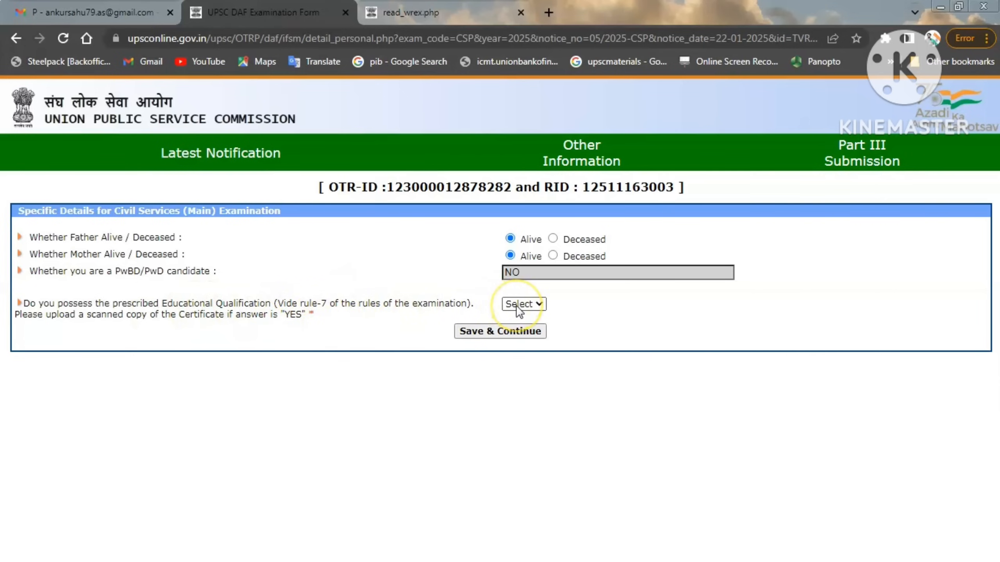
left_click(527, 306)
left_click(523, 330)
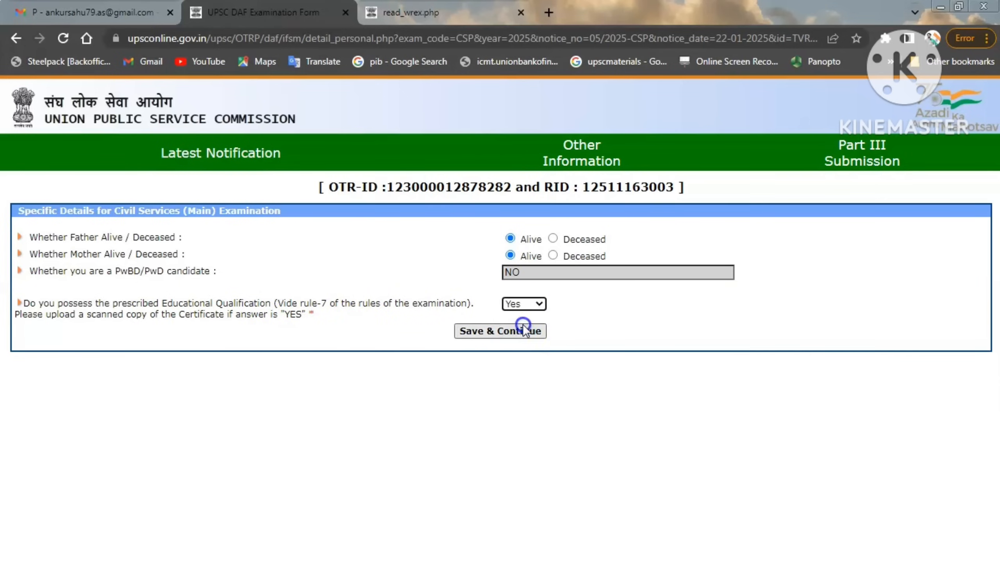
left_click(507, 332)
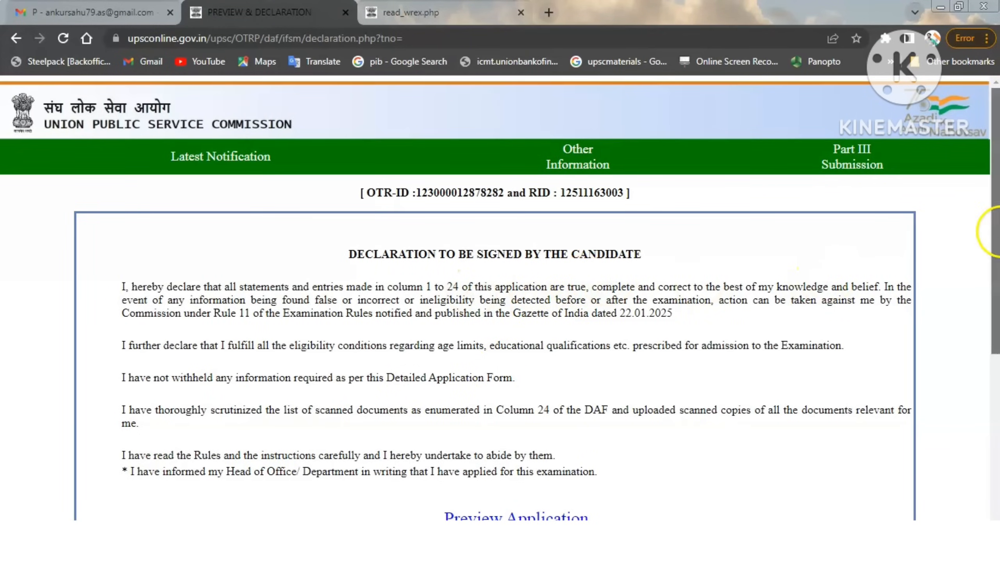
- Answer Yes to having seen the application preview on the Indian Forest Service DAF declaration
left_click_drag(996, 291, 996, 400)
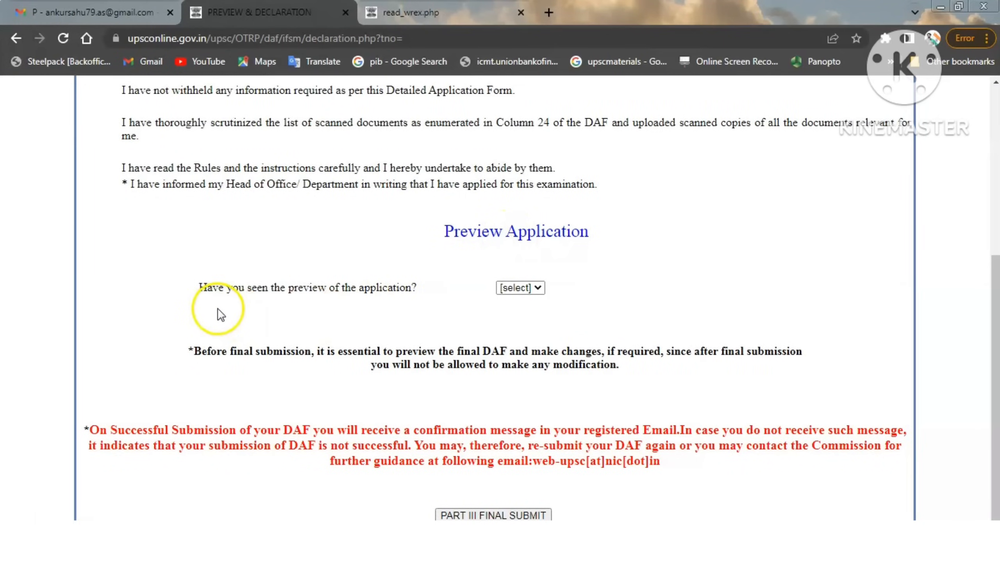
left_click(517, 287)
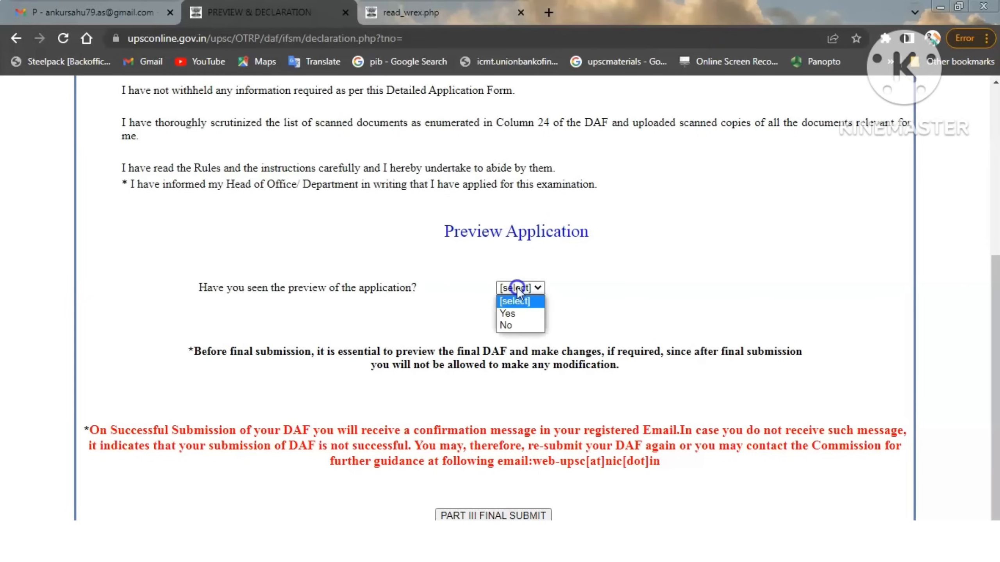
left_click(517, 313)
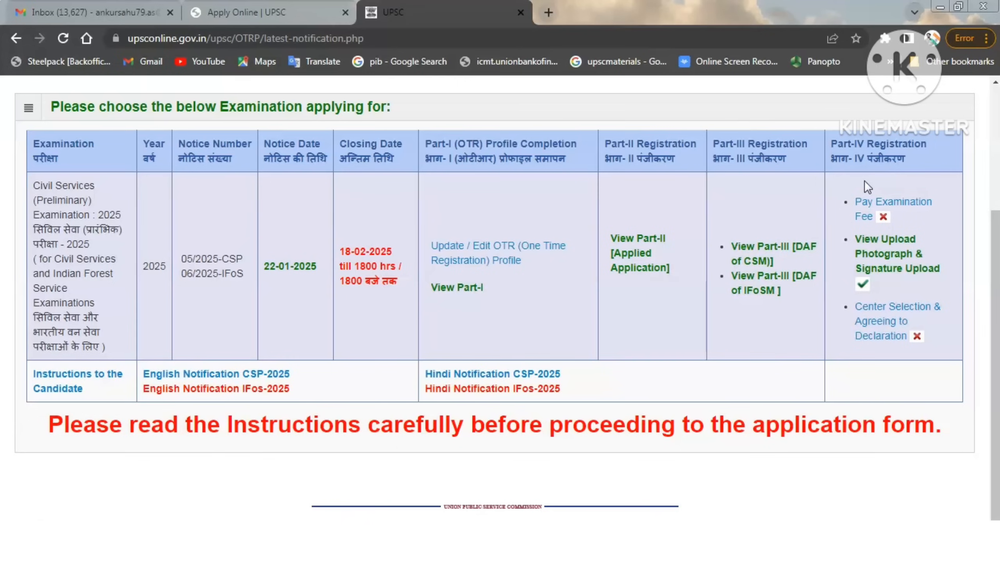
- Pay the examination fee online through the SBI Payment Gateway with SBI Net Banking and continue past the transaction acknowledgement
left_click(901, 206)
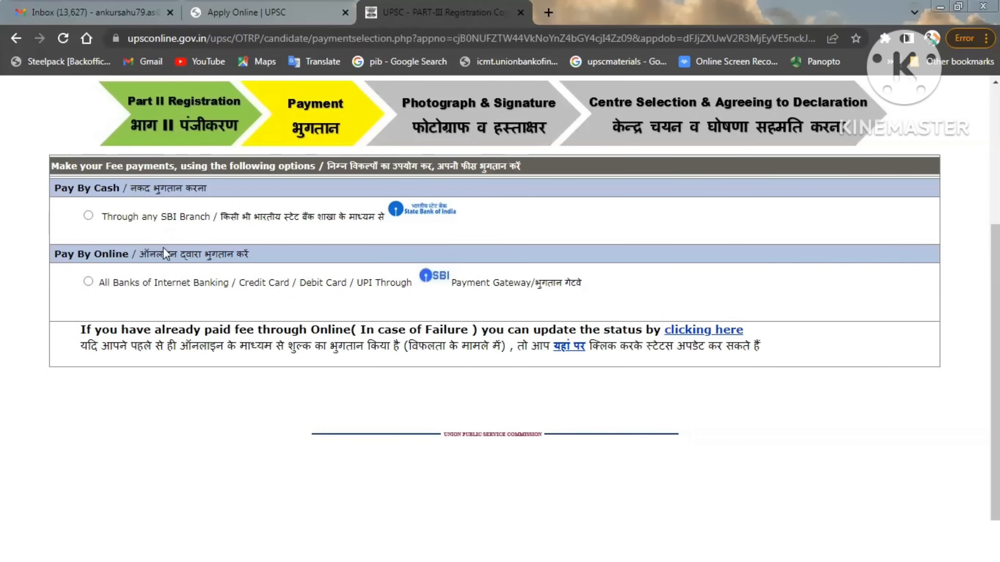
left_click(88, 282)
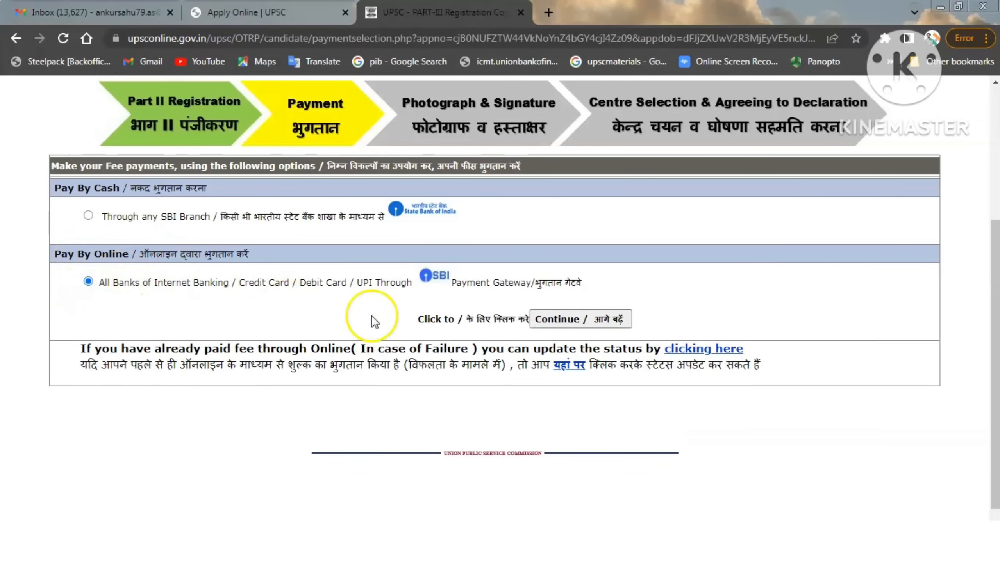
left_click(584, 324)
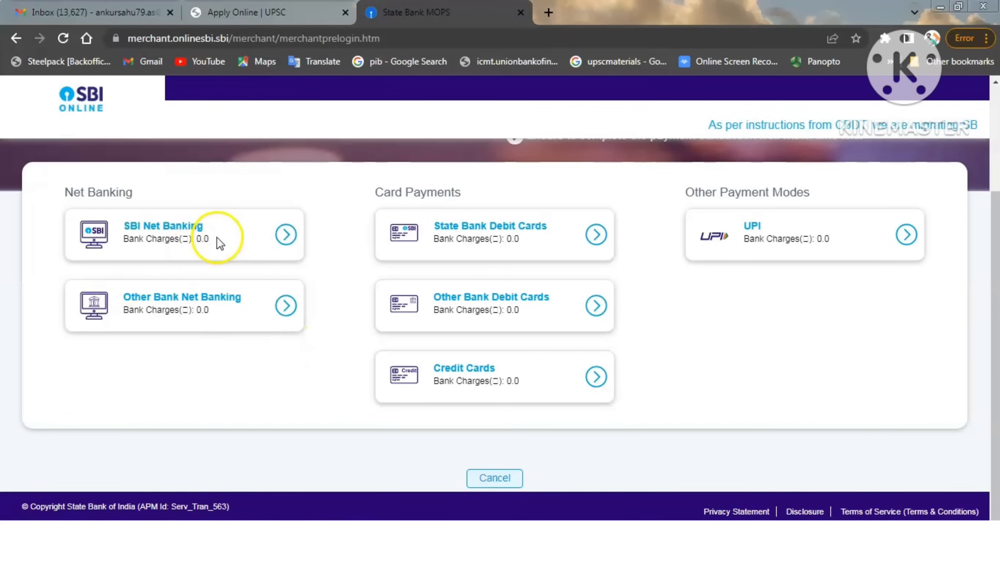
left_click(172, 235)
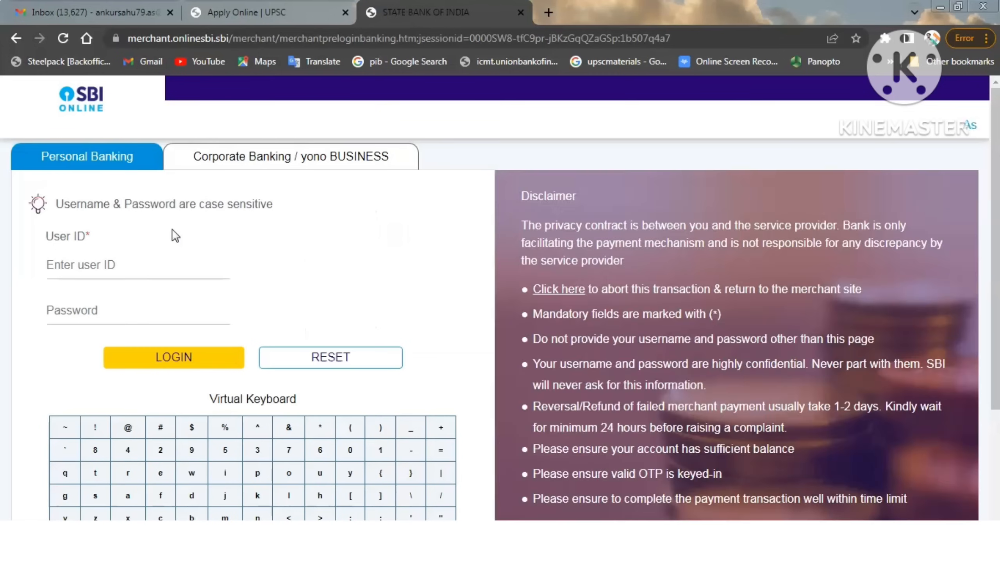
left_click(425, 435)
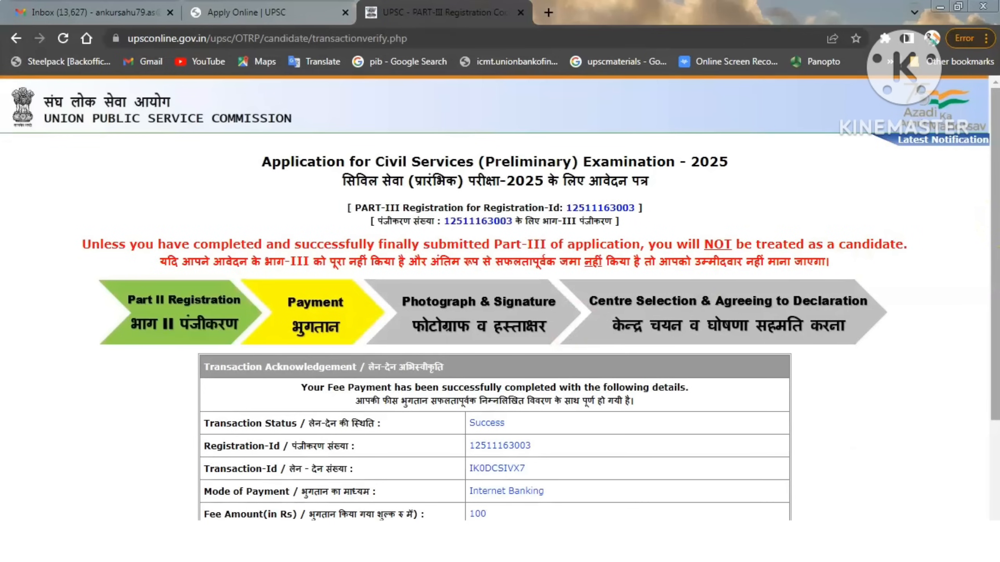
scroll(995, 299, "down", 3)
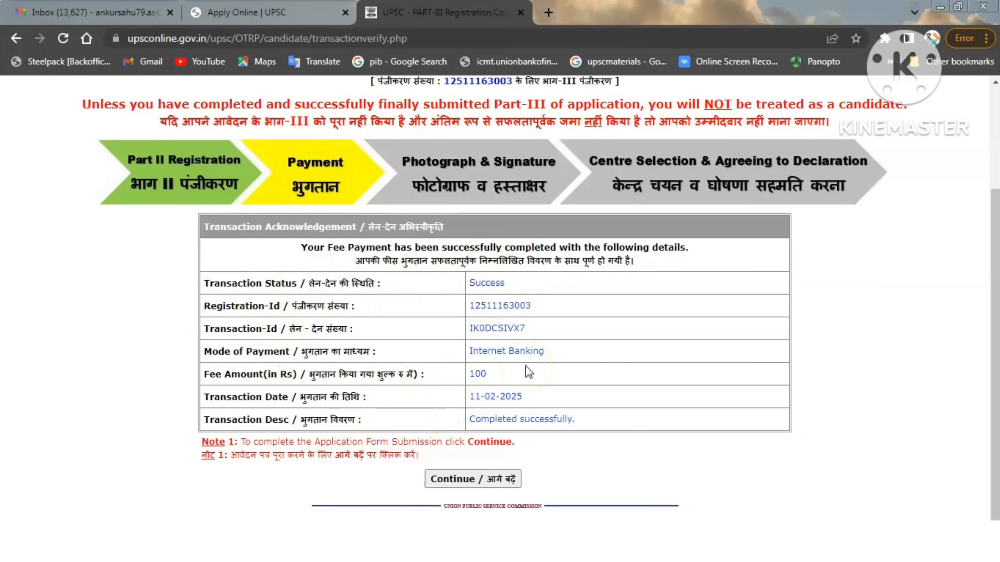
left_click(457, 483)
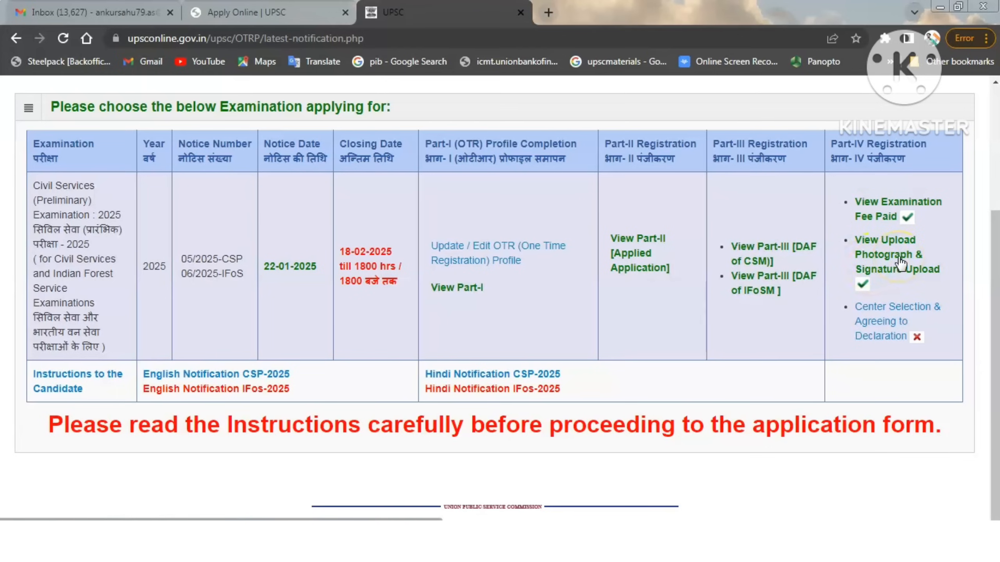
- Select Jabalpur as the examination centre and finally submit the application by agreeing to the declaration
left_click(897, 325)
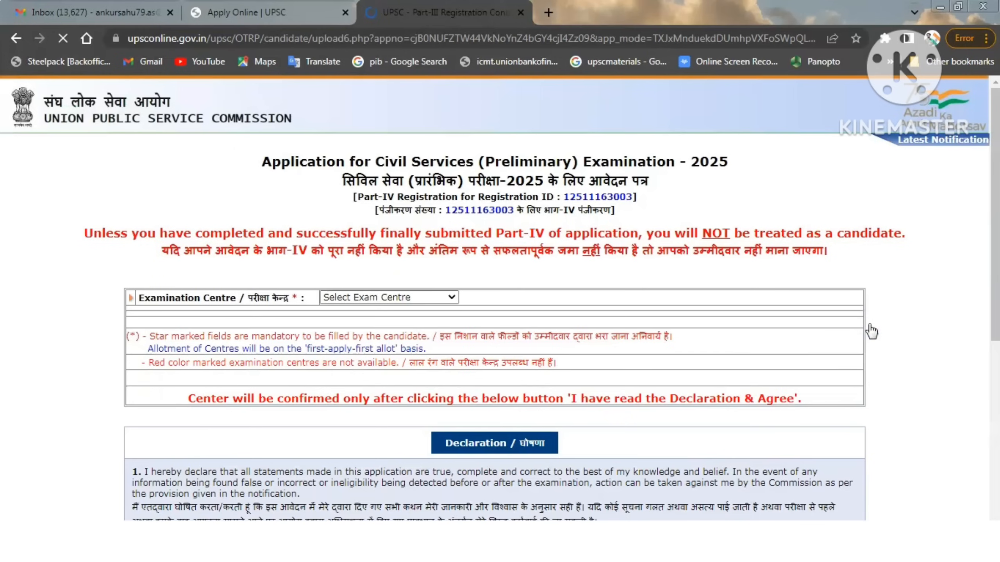
left_click_drag(997, 172, 996, 281)
left_click(402, 166)
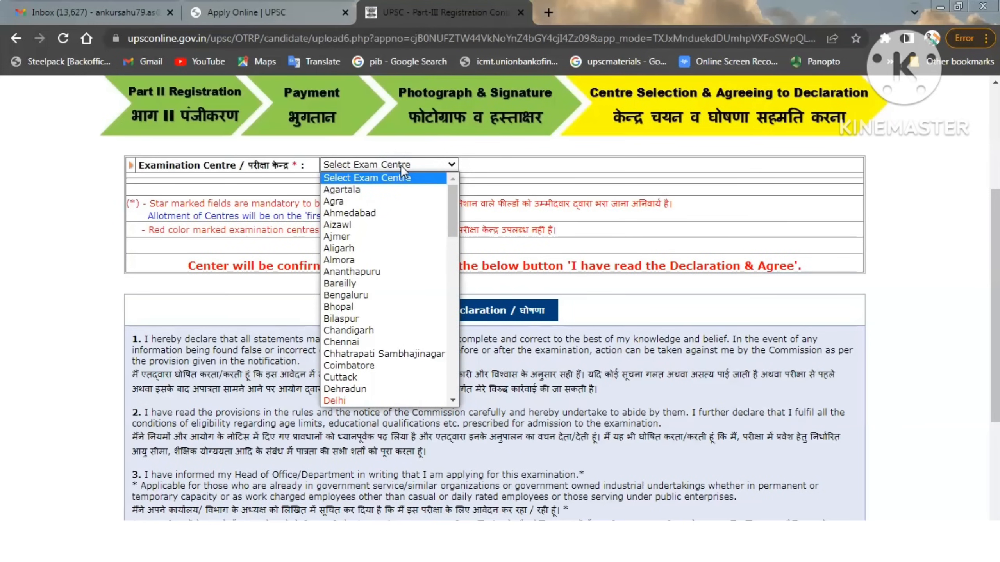
key("j")
left_click(402, 166)
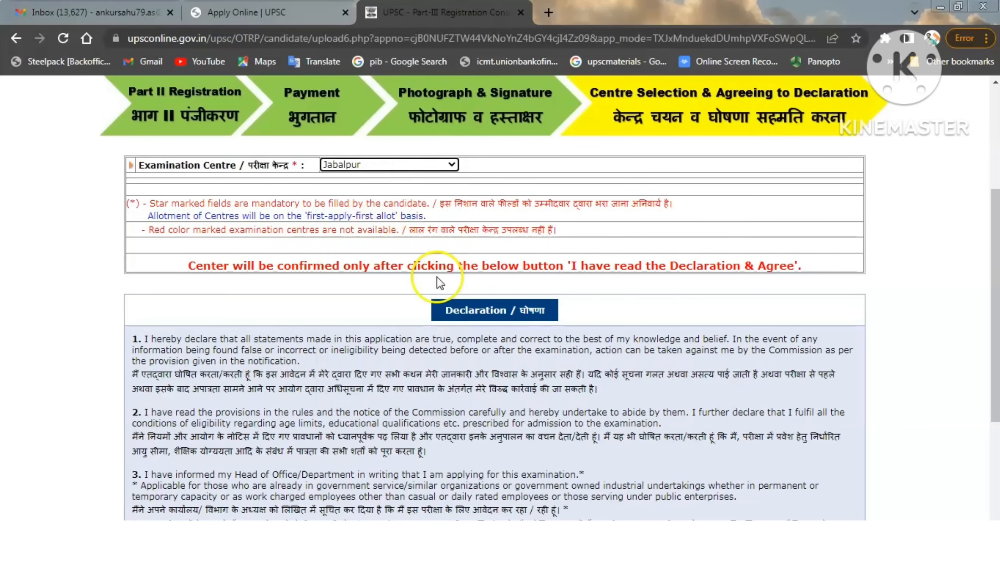
left_click_drag(995, 272, 996, 371)
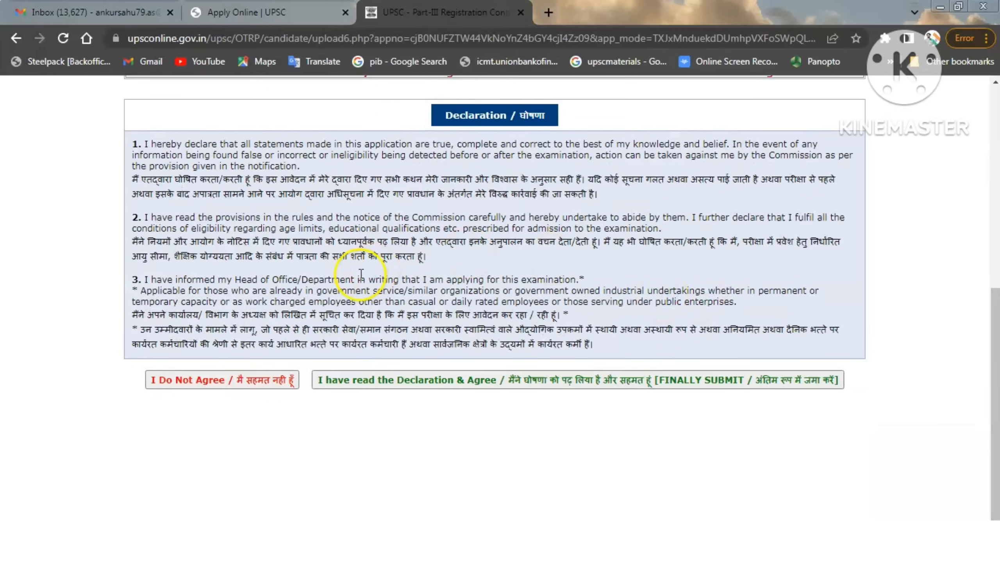
left_click(432, 391)
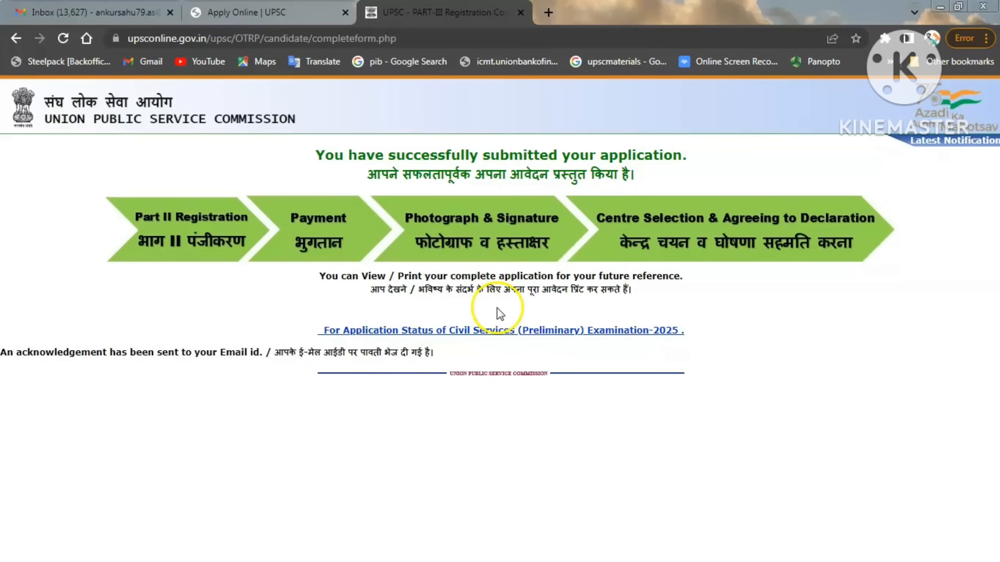
- View the application status of the Civil Services (Preliminary) Examination-2025 and open the DAF CSM for viewing or printing
left_click(475, 330)
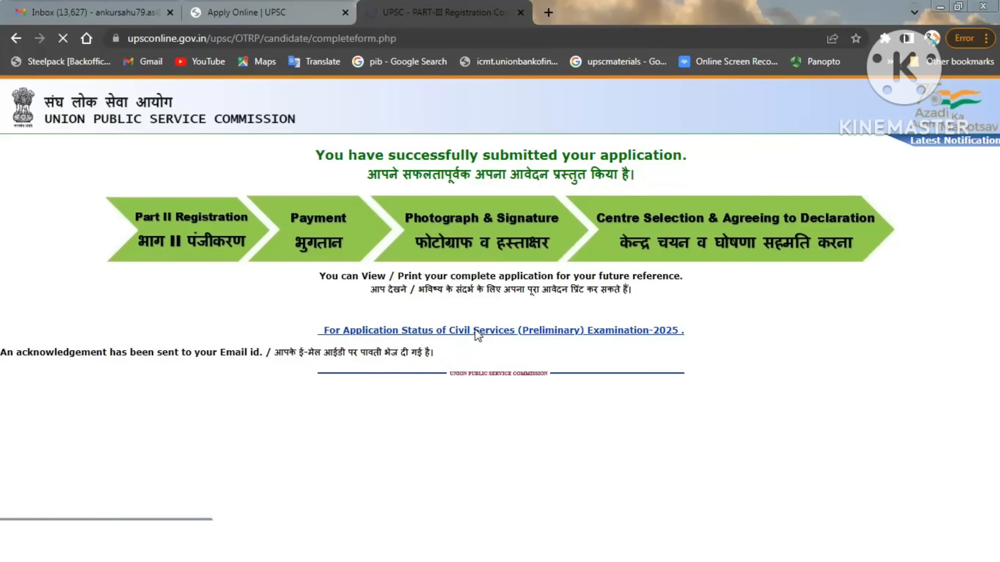
left_click(734, 336)
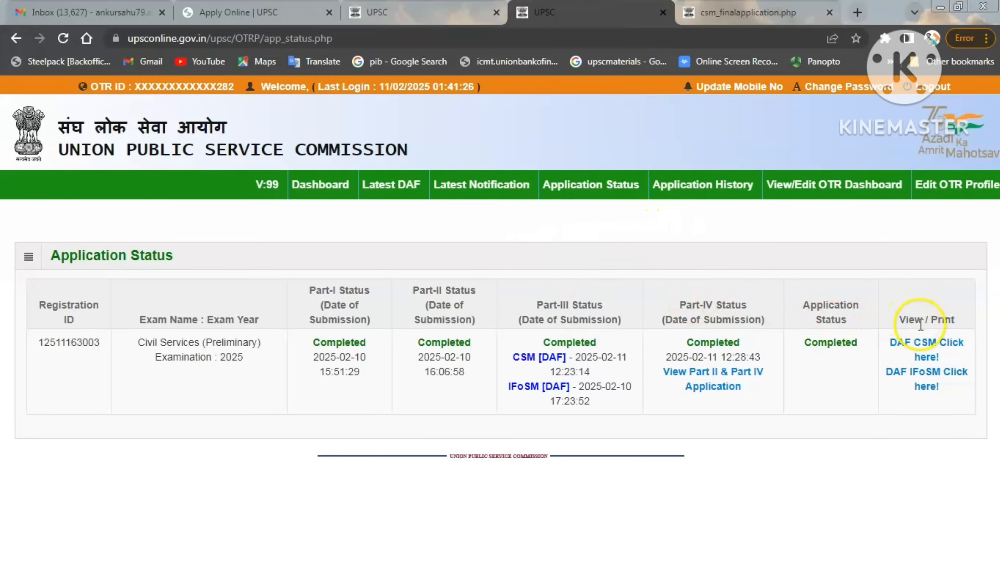
left_click(924, 350)
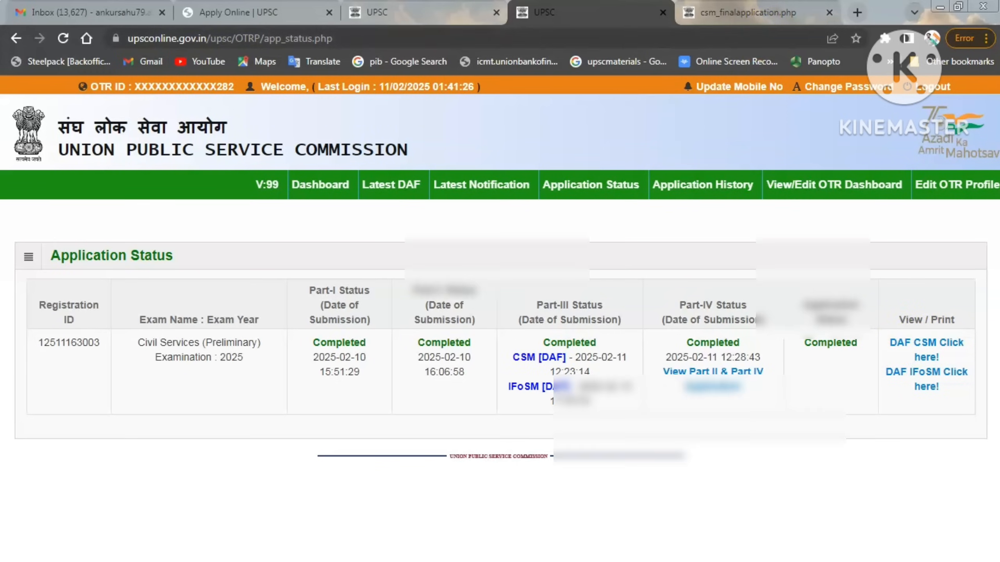